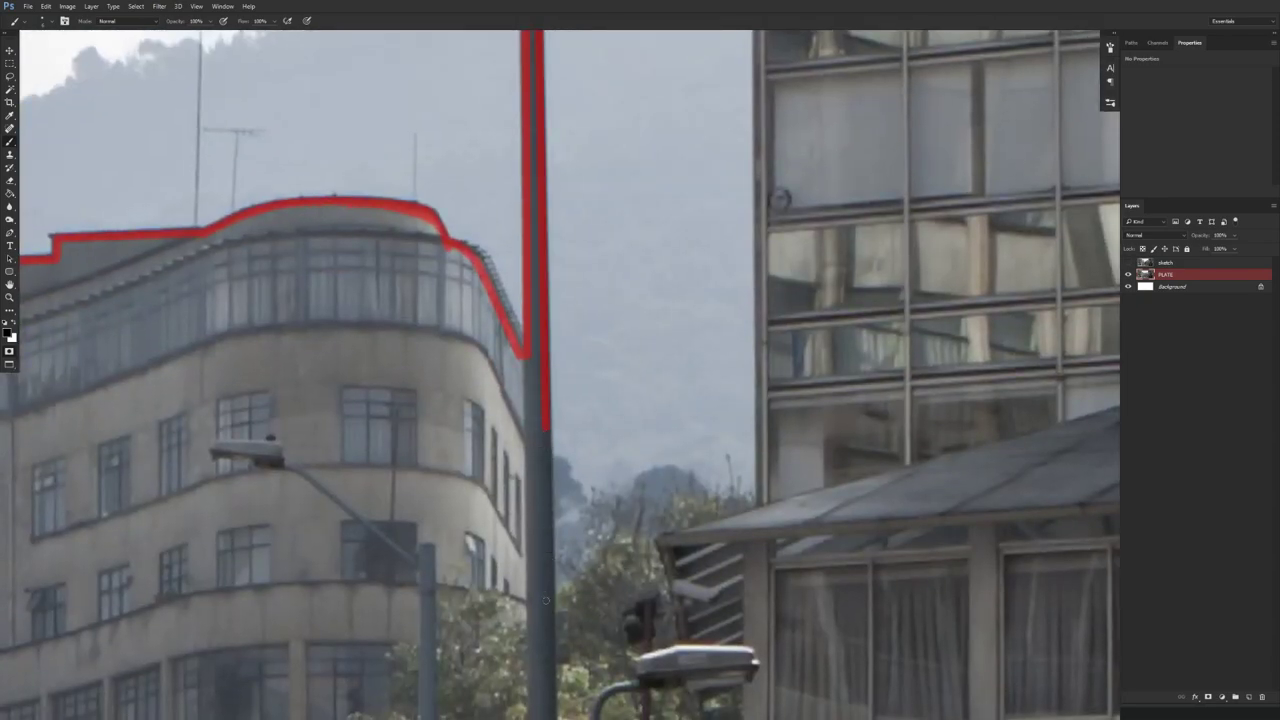
- Extend the Quick Mask line straight down the right edge of the lamp post to below the treetops
left_click(547, 667, "shift")
scroll(547, 667, "down", 5)
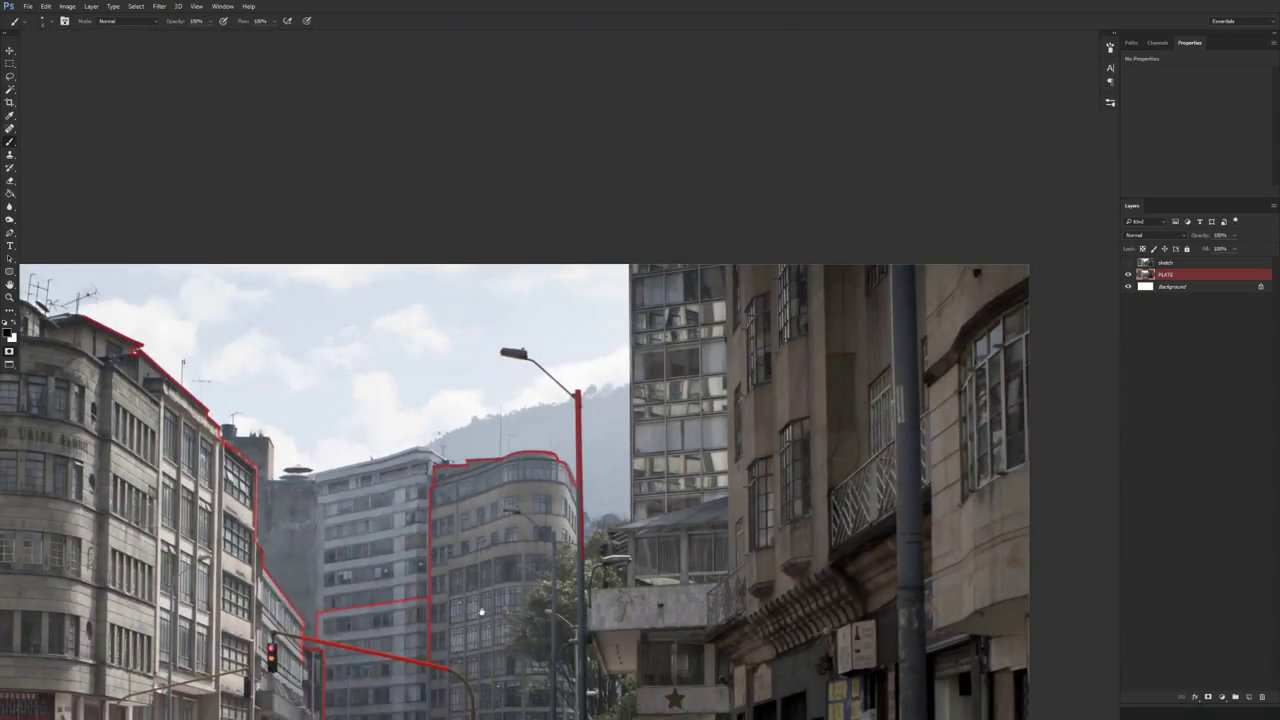
- Mask the small gabled roof edge beneath the antennas with straight strokes, joining it to the existing sloping roof line
scroll(437, 99, "up", 10)
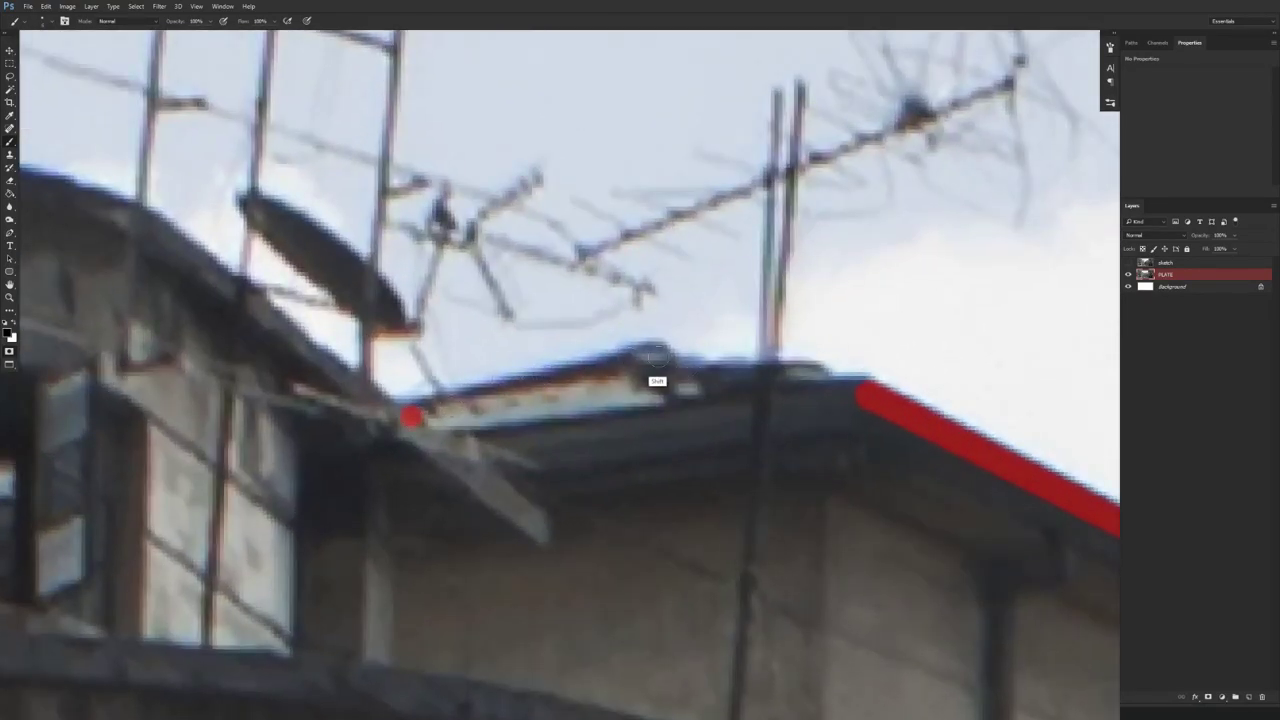
left_click(655, 355, "shift")
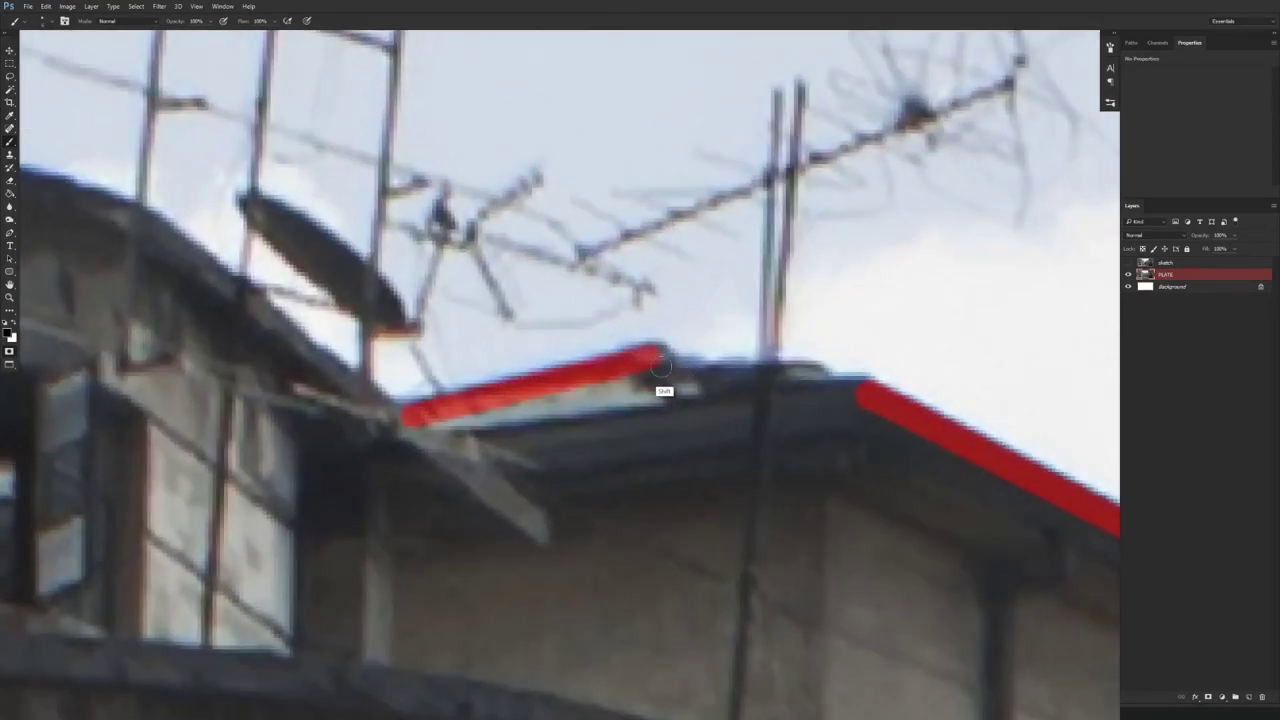
left_click(684, 383, "shift")
left_click(690, 389, "shift")
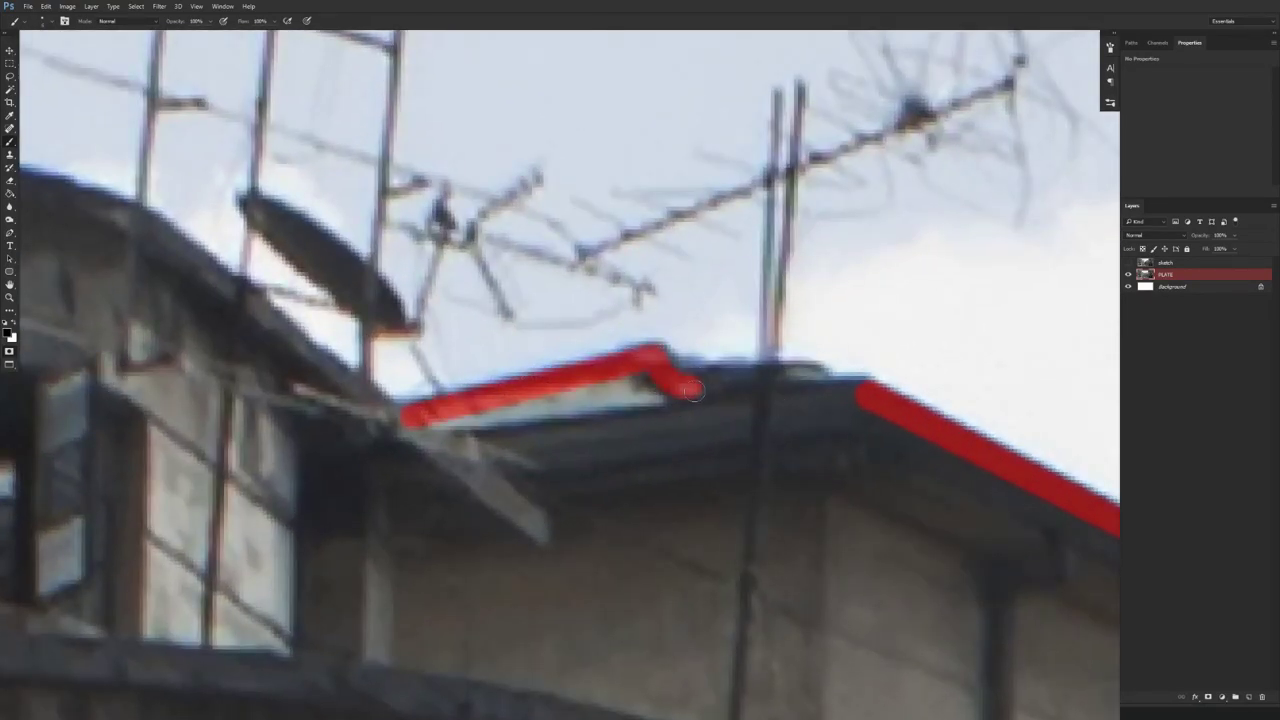
left_click(809, 375, "shift")
- Mask the corner building's curved roof edge from its crest leftward to the neighbouring tower
key("ctrl+minus")
key("ctrl+minus")
key("ctrl+minus")
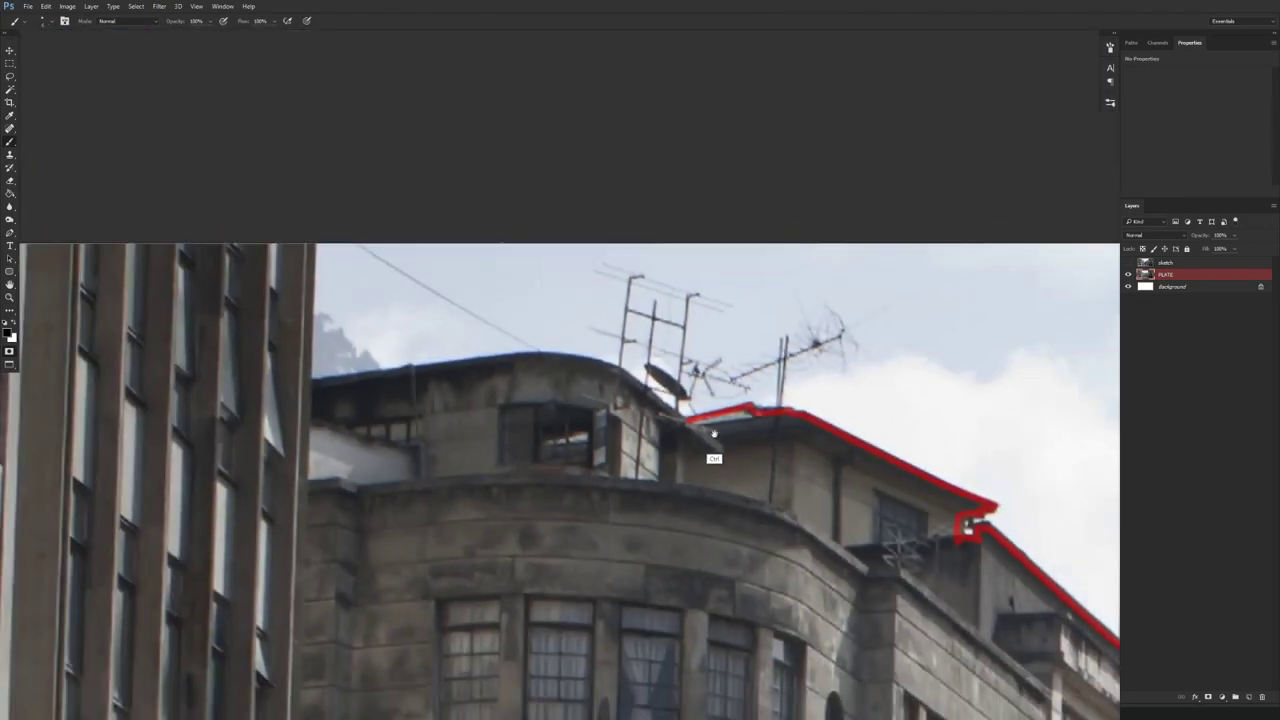
left_click_drag(637, 390, 671, 394)
left_click_drag(446, 360, 967, 374)
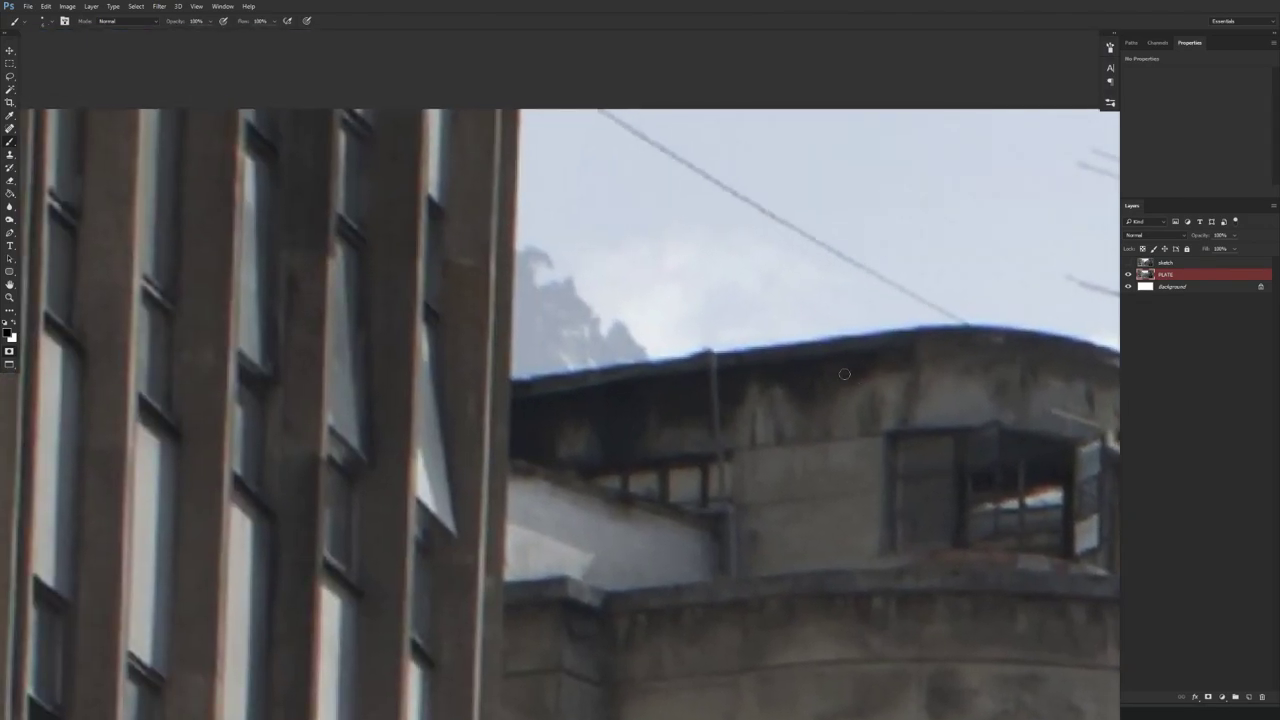
key("f")
scroll(991, 316, "up", 2)
mouse_move(1051, 320)
left_mouse_down()
mouse_move(844, 327)
mouse_move(446, 377)
mouse_move(485, 359)
mouse_move(409, 380)
left_mouse_up()
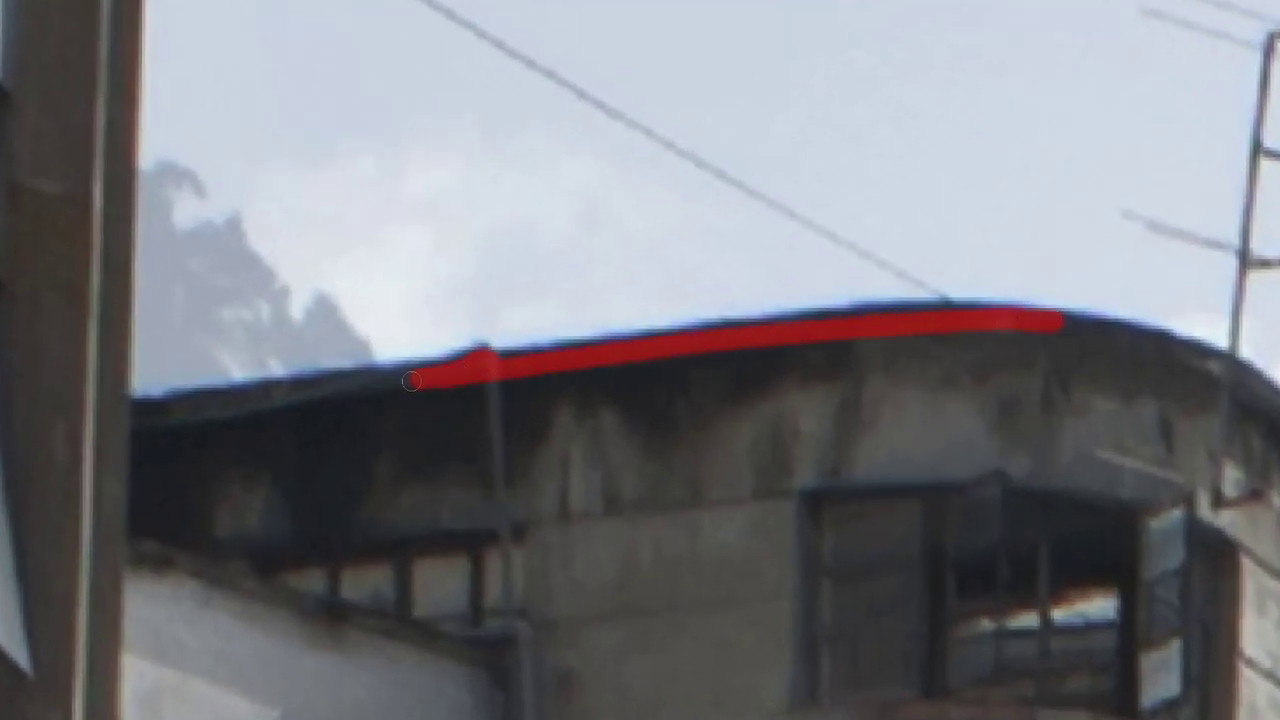
left_click(108, 426, "shift")
- Continue the mask line from the curved roof's crest down its right side until it meets the gabled roof line
left_click_drag(705, 408, 653, 416)
scroll(652, 416, "up", 6)
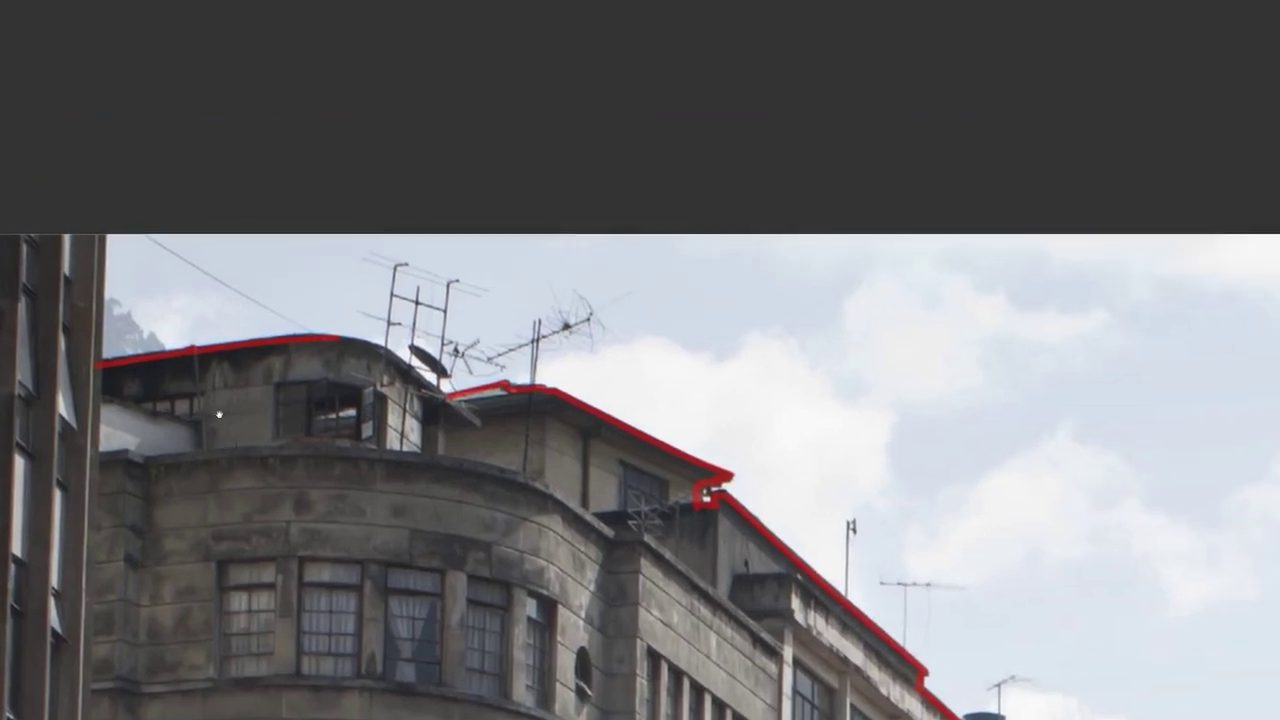
scroll(288, 236, "up", 2)
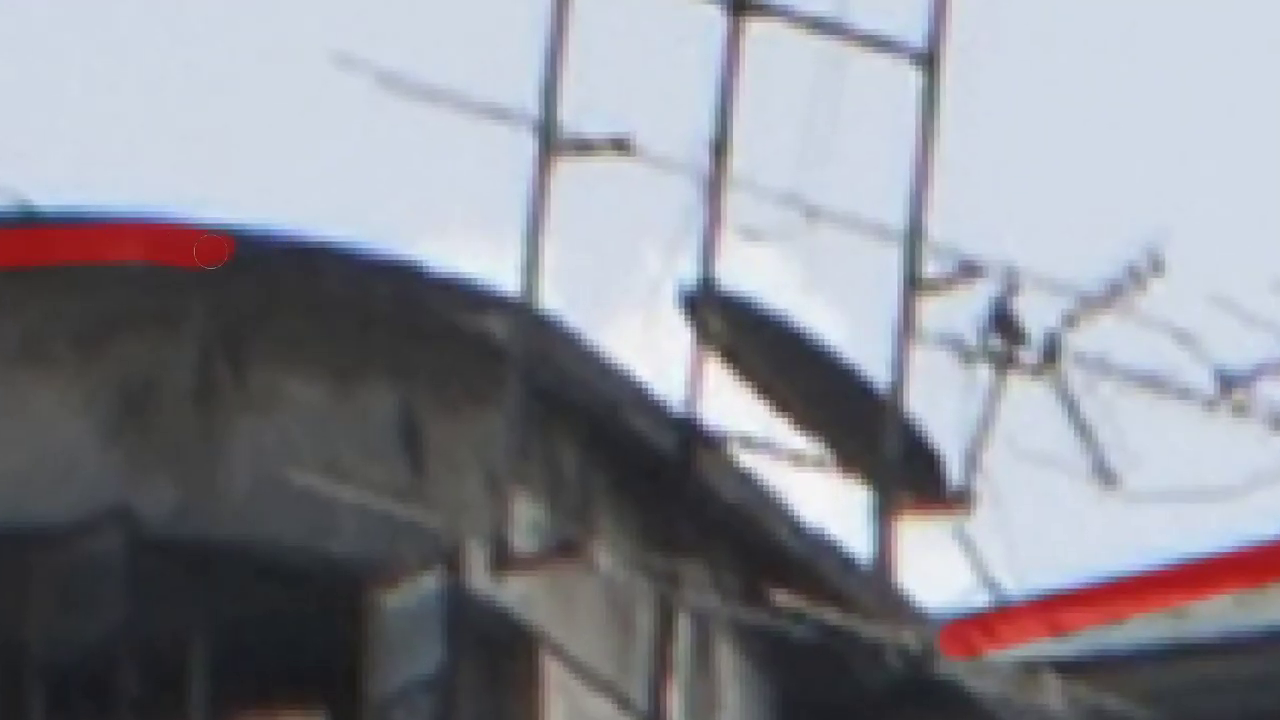
mouse_move(210, 251)
left_mouse_down()
mouse_move(458, 321)
mouse_move(611, 419)
left_mouse_up()
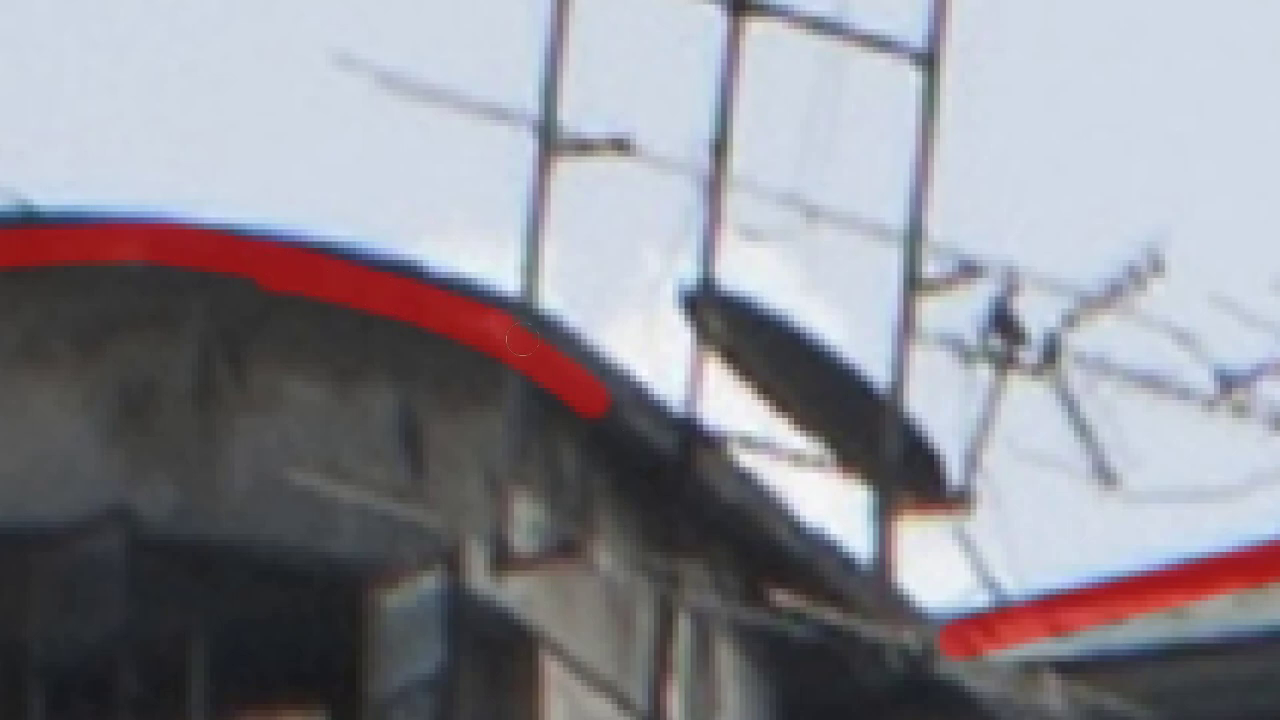
left_click(824, 580, "shift")
left_click_drag(824, 580, 596, 386)
left_click(703, 466, "shift")
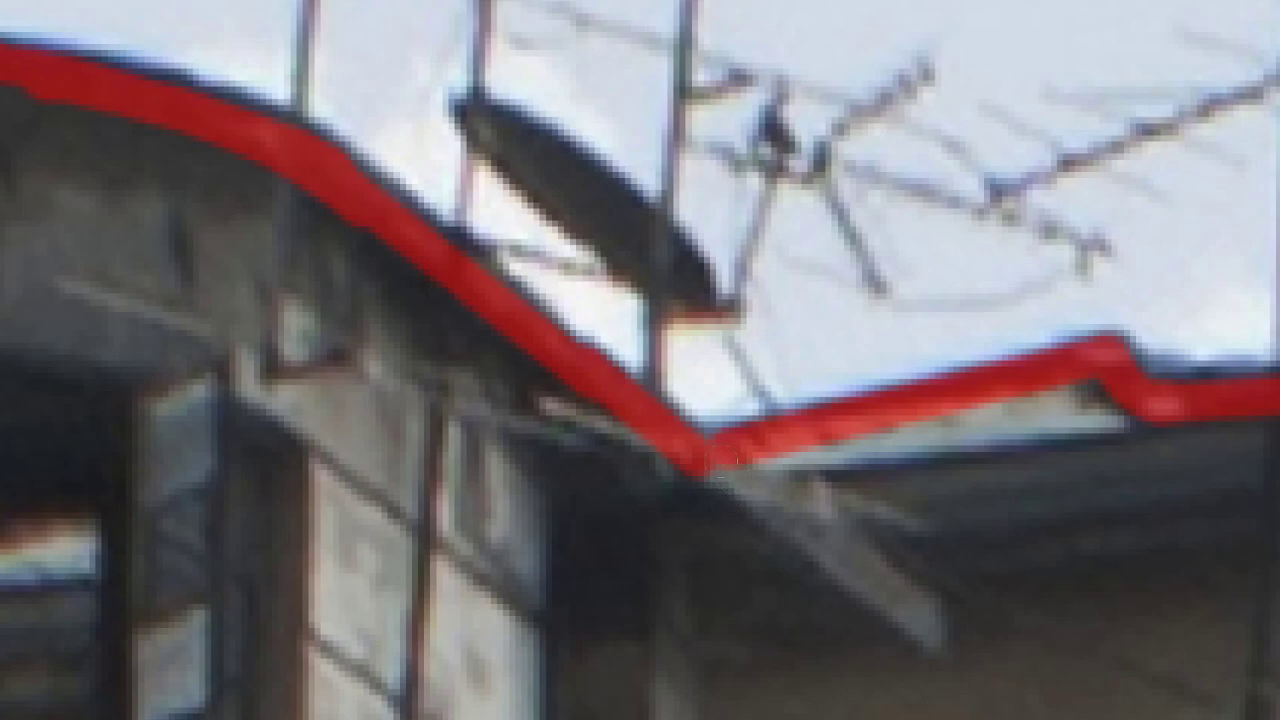
- Mask the vertical edge of the leftmost tower from the curved roof up to the image's top border
left_click_drag(716, 466, 656, 537)
scroll(403, 434, "up", 5)
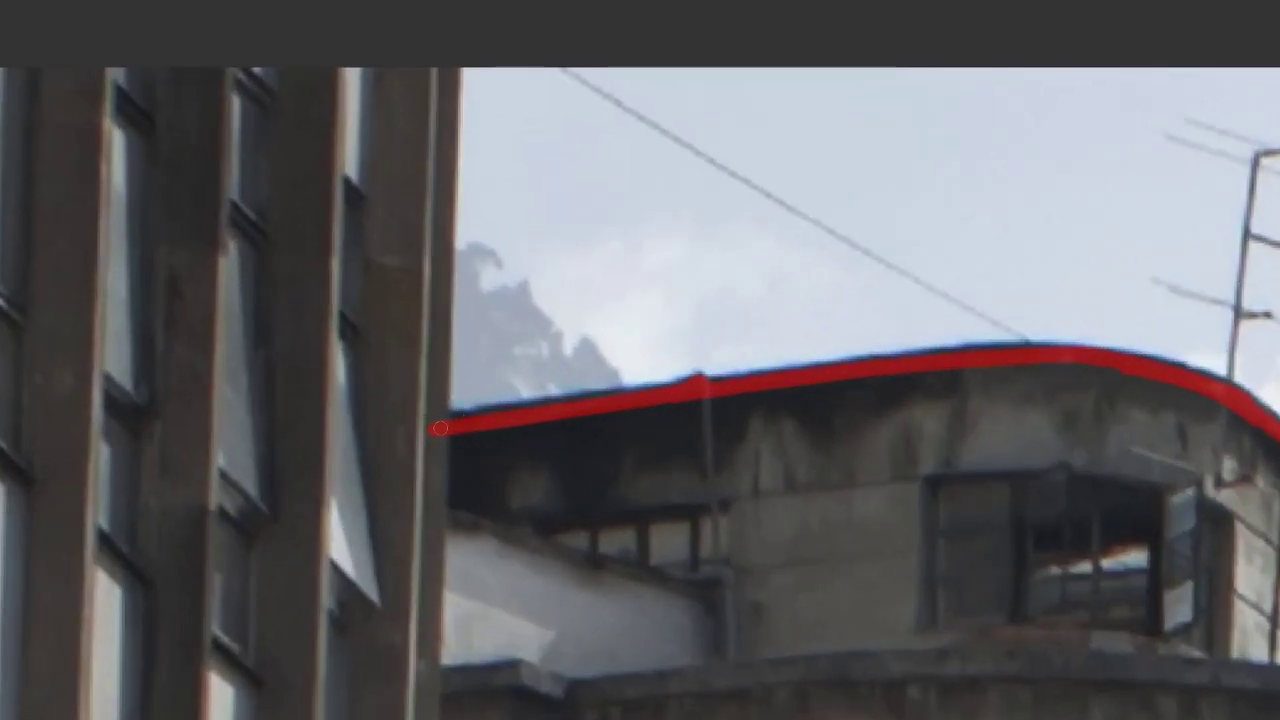
left_click(450, 54, "shift")
left_click_drag(496, 138, 436, 156)
- Mask the glass building's left vertical edge from the image's top border down to the canopy roof
left_click_drag(758, 554, 463, 394)
scroll(463, 395, "down", 5)
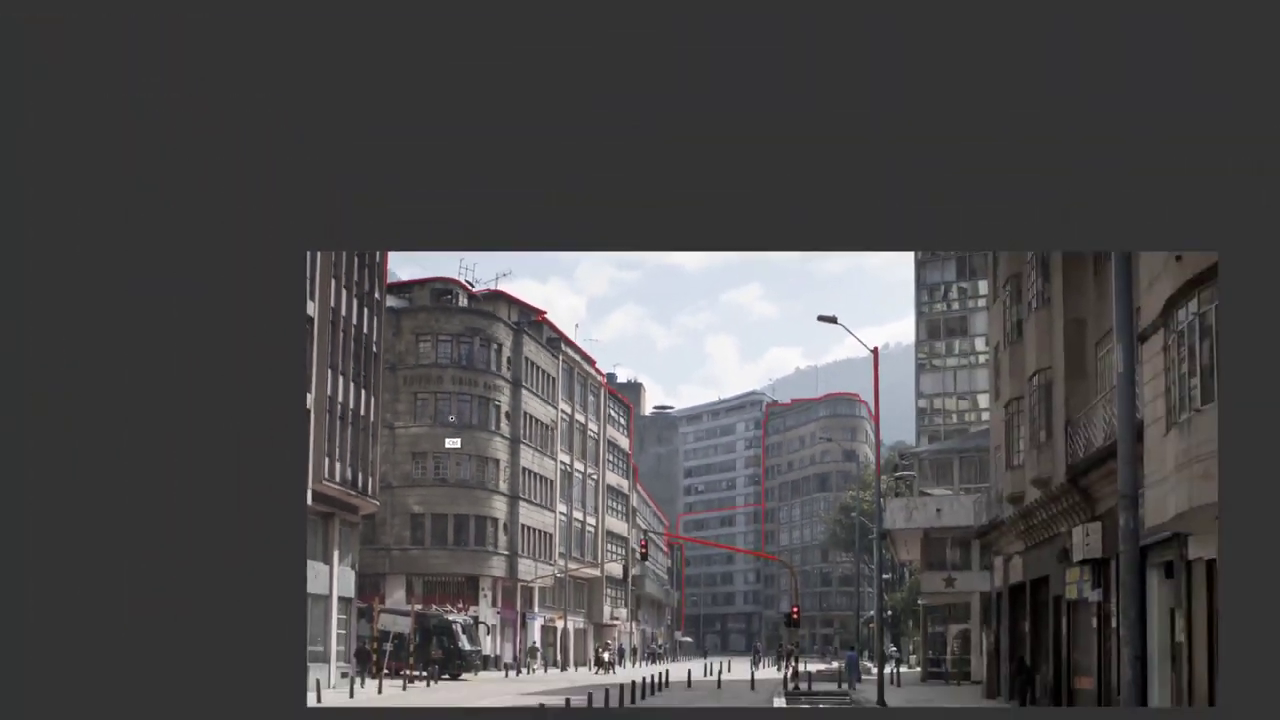
scroll(937, 294, "up", 5)
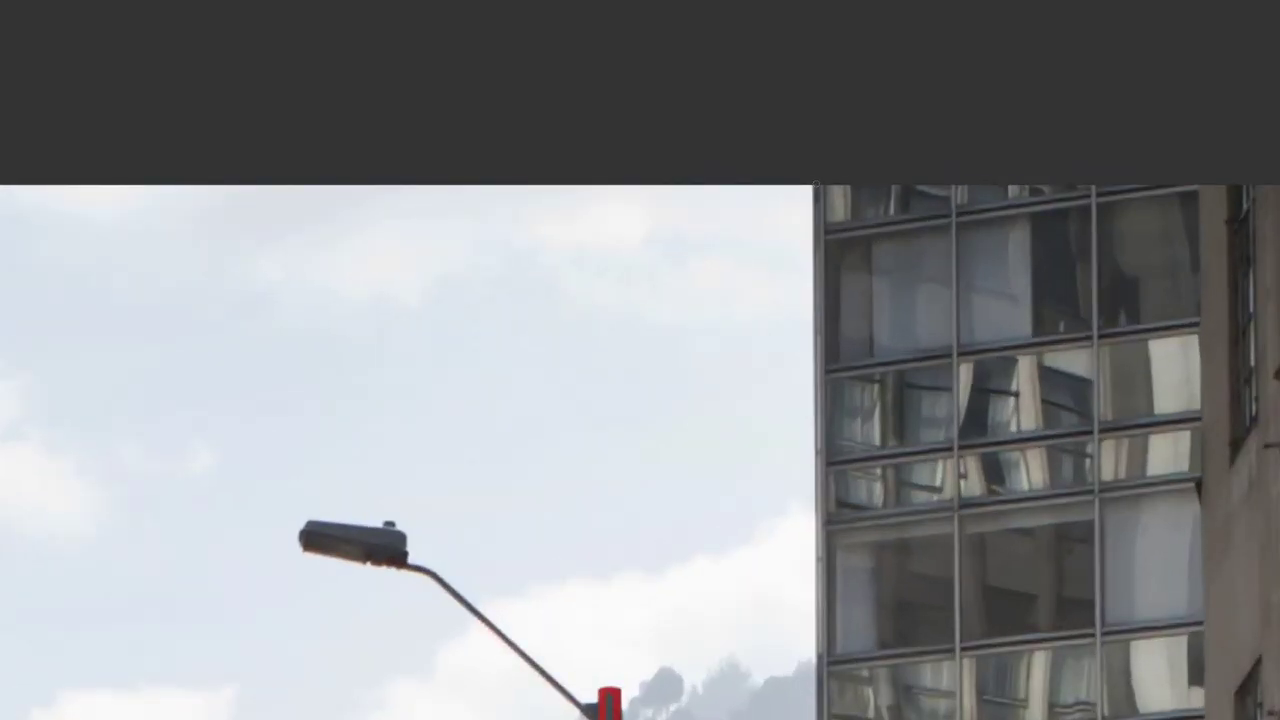
left_click(819, 551, "shift")
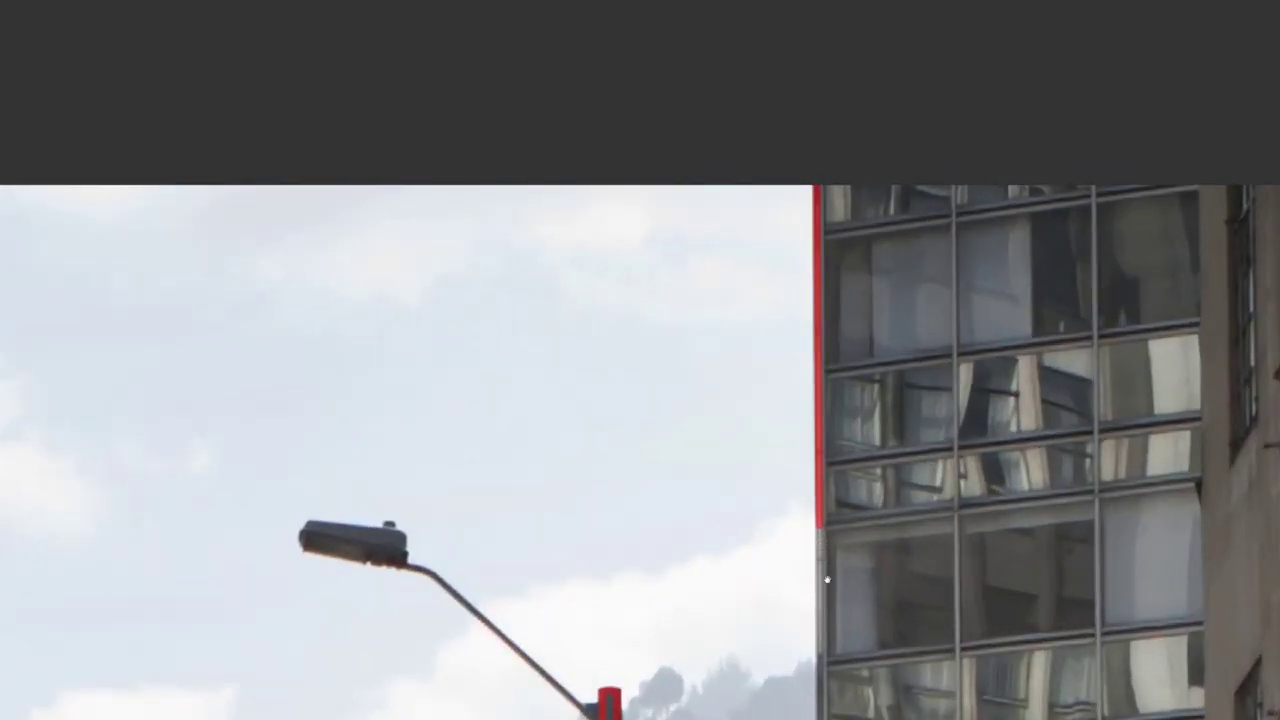
scroll(760, 500, "down", 5)
left_click(711, 426, "shift")
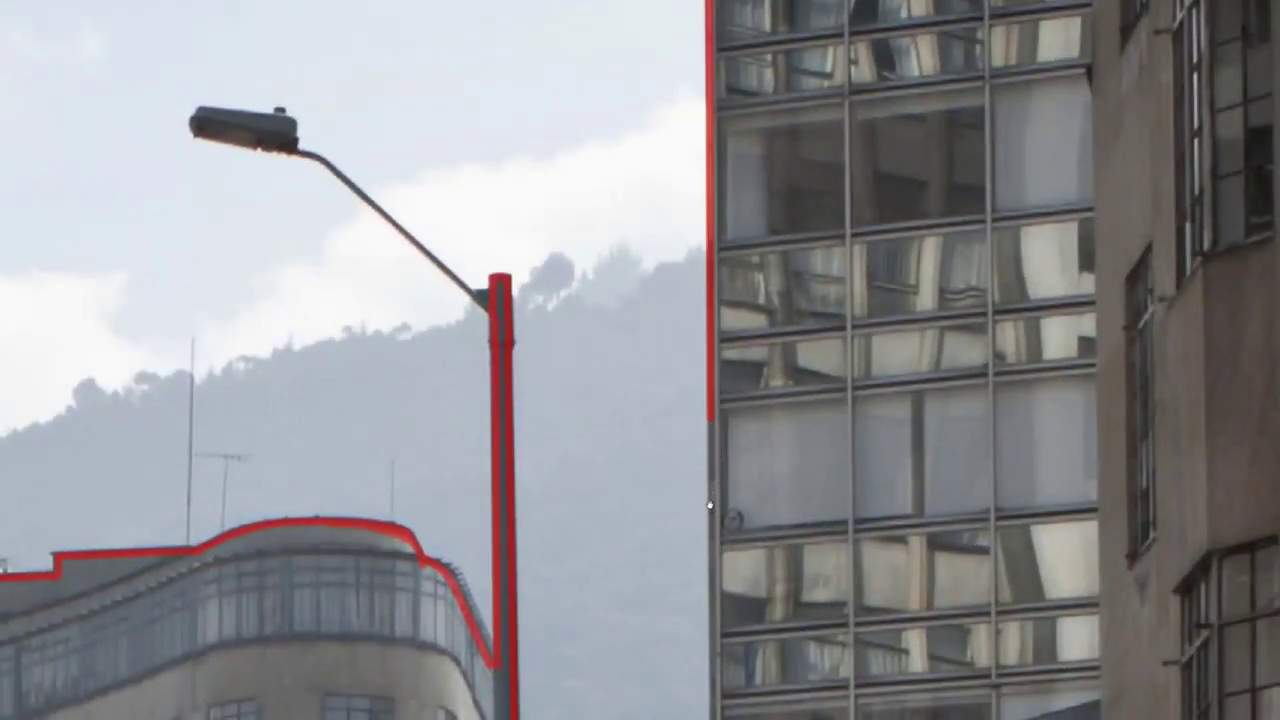
scroll(706, 505, "down", 5)
left_click(679, 543, "shift")
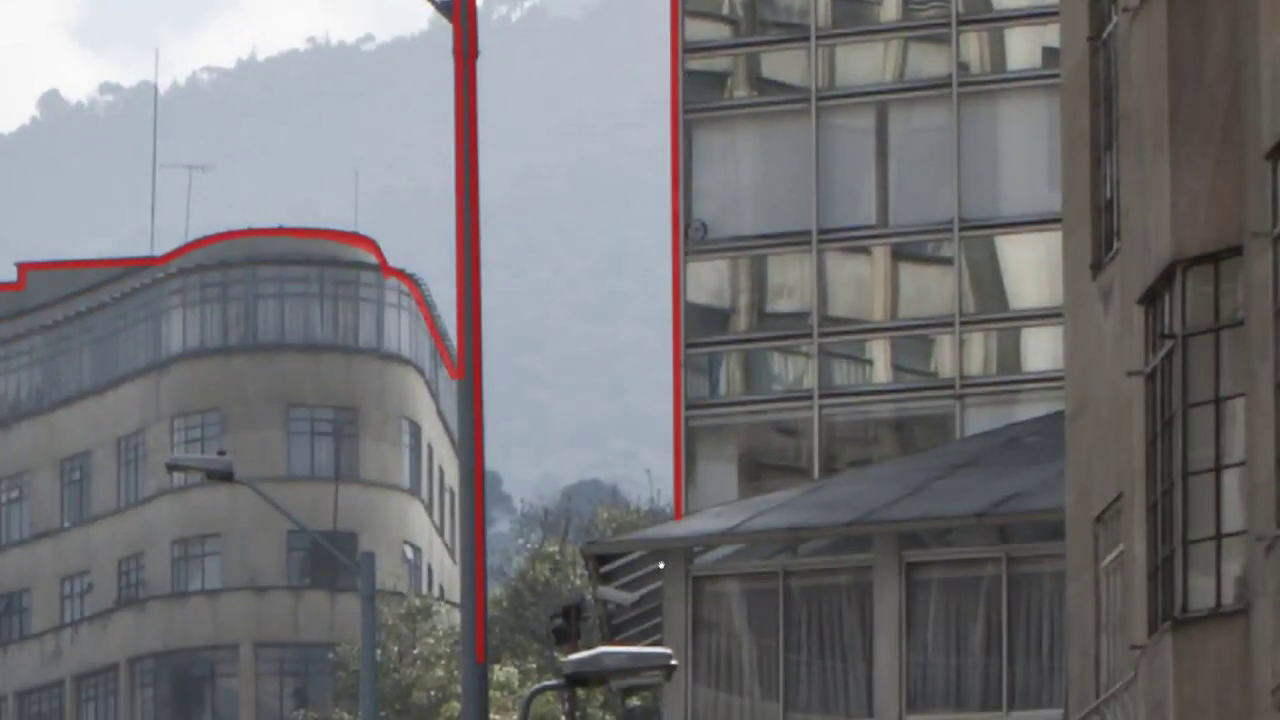
- Mask the sloping canopy roof edge from the glass building down to the canopy's outer corner
scroll(679, 543, "up", 3)
left_click(531, 568, "shift")
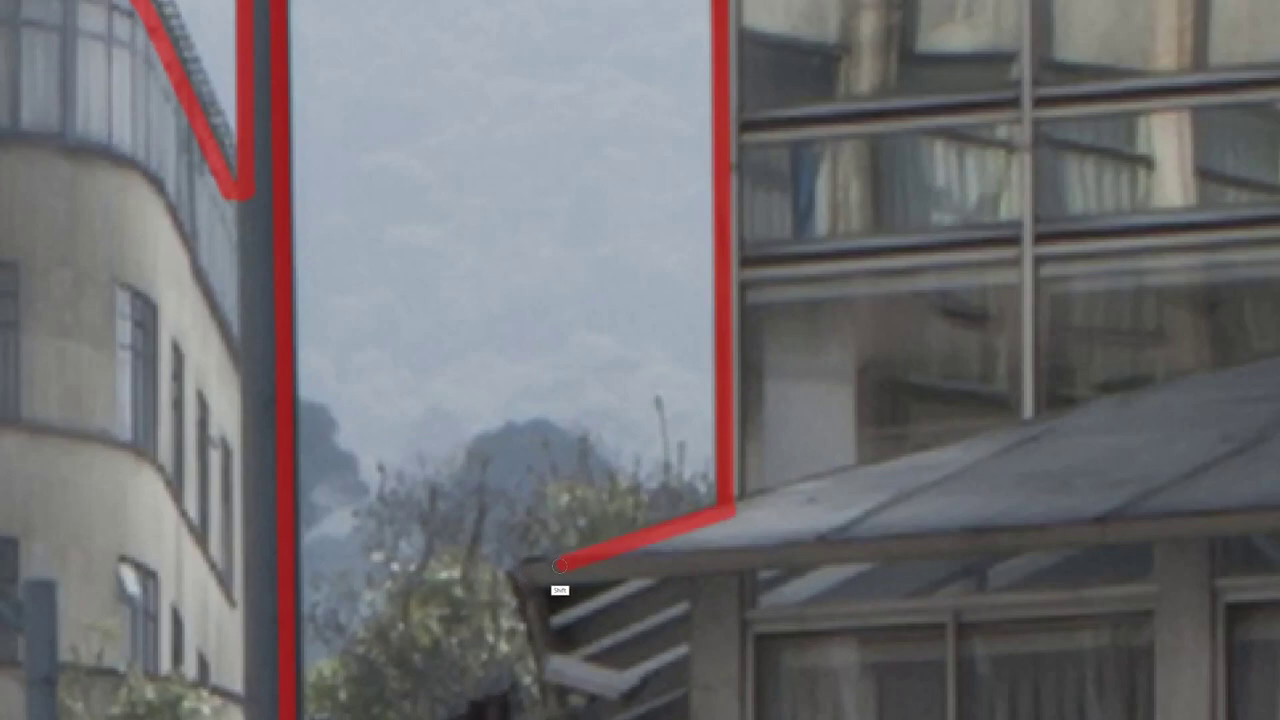
left_click_drag(565, 585, 515, 585)
- Show the brush settings and presets, and choose a leafy foliage brush from the plant presets
left_click_drag(545, 507, 612, 366)
key("f")
key("f")
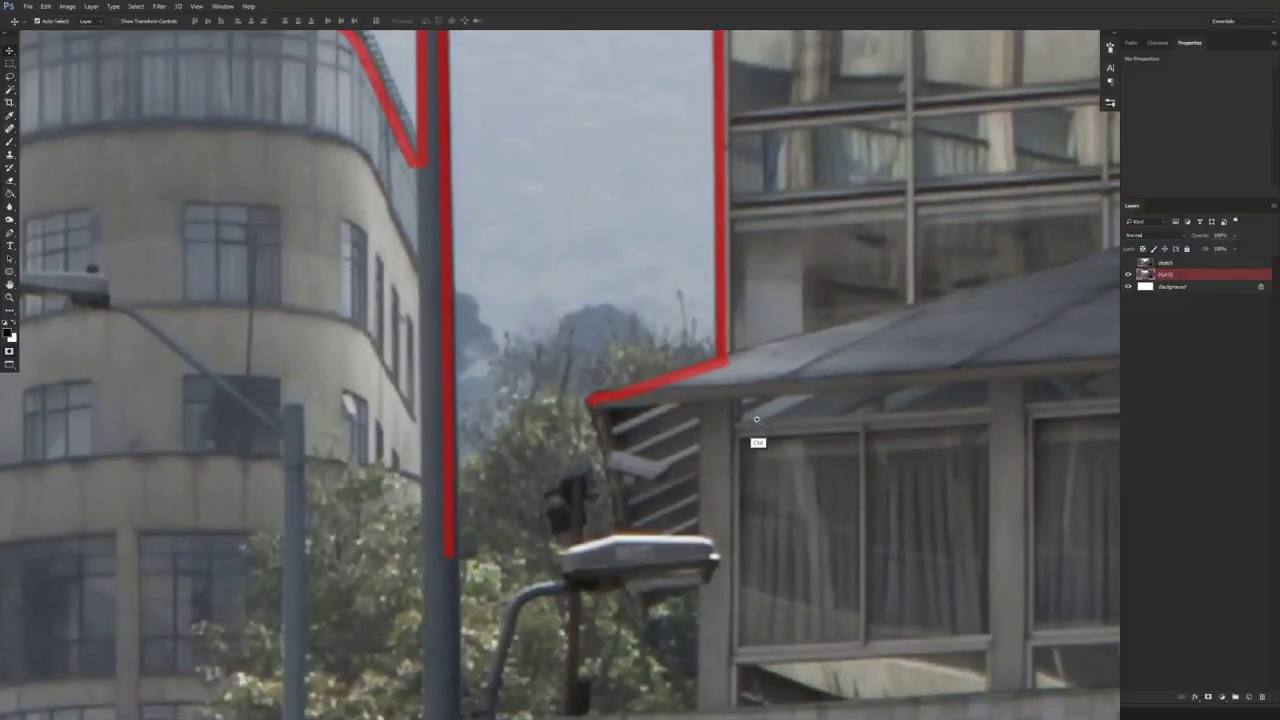
scroll(756, 419, "down", 3)
key("b")
left_click(1113, 37)
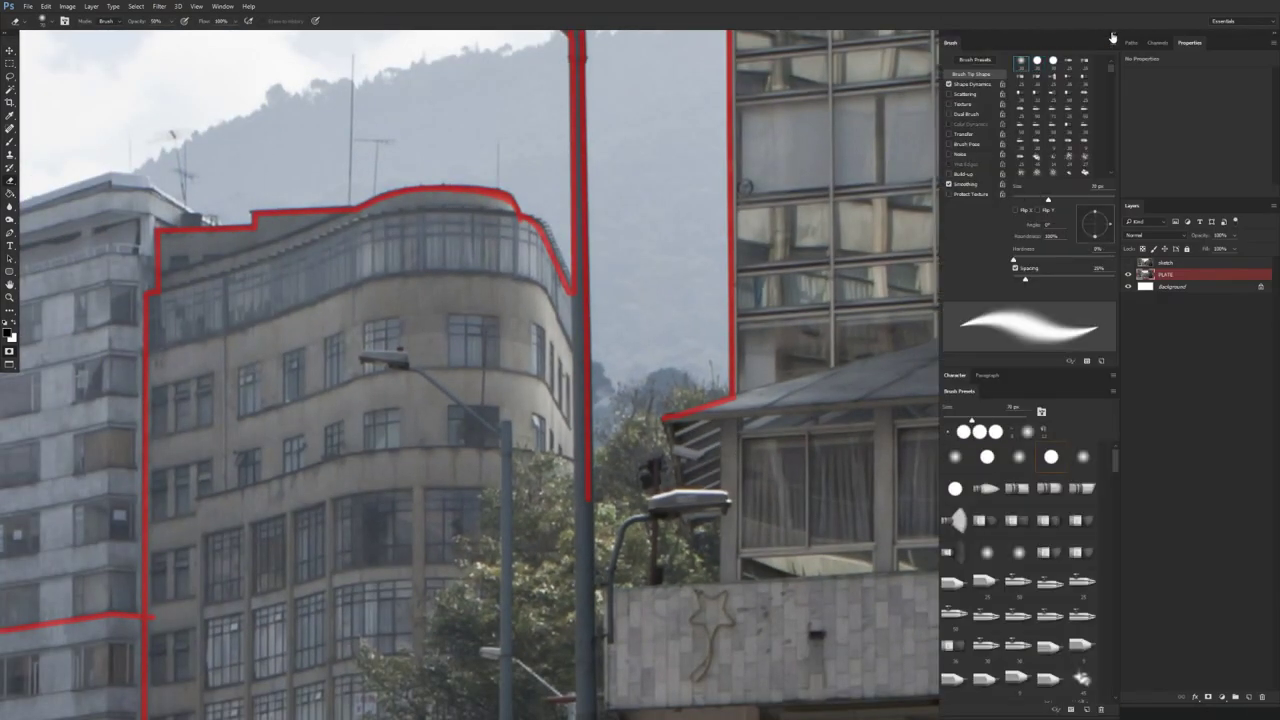
left_click_drag(1114, 462, 1101, 662)
scroll(1101, 662, "down", 2)
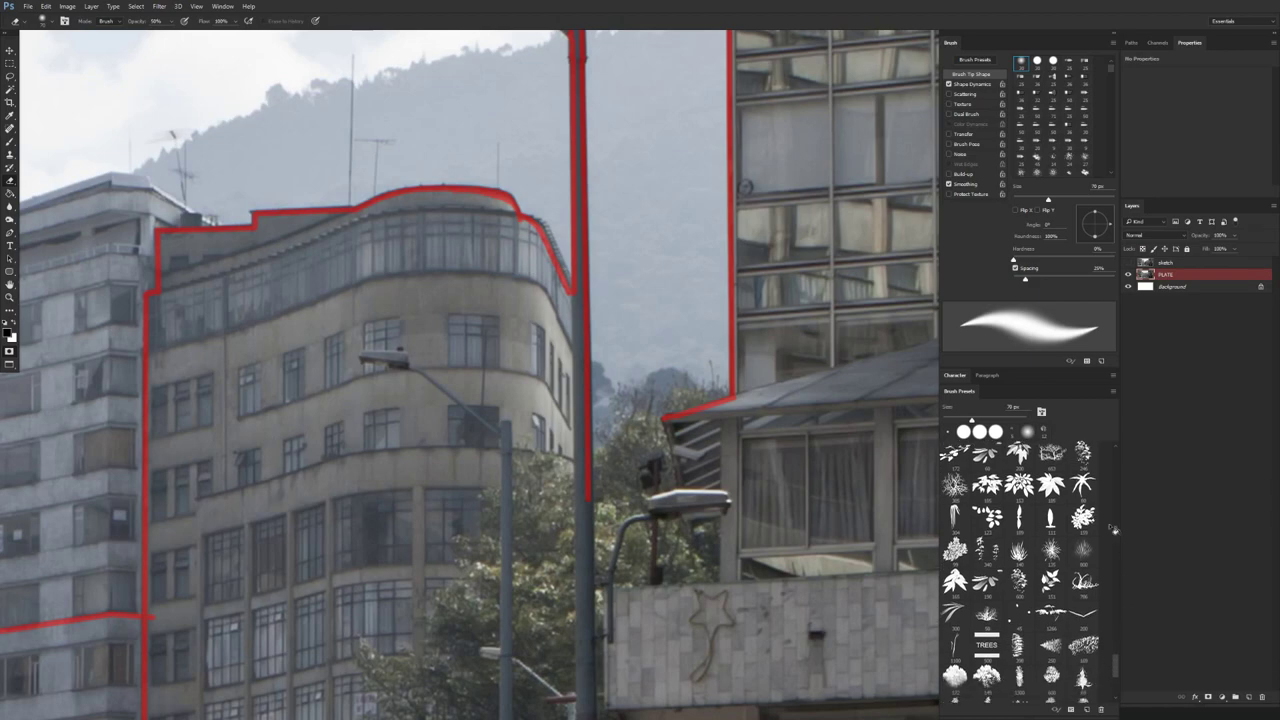
left_click(1083, 517)
- Paint the treetop between lamp post and canopy with the foliage brush, and solidify both ends with a hard round brush
mouse_move(590, 485)
left_mouse_down()
mouse_move(541, 480)
mouse_move(628, 452)
mouse_move(616, 454)
mouse_move(596, 474)
mouse_move(632, 440)
left_mouse_up()
key("x")
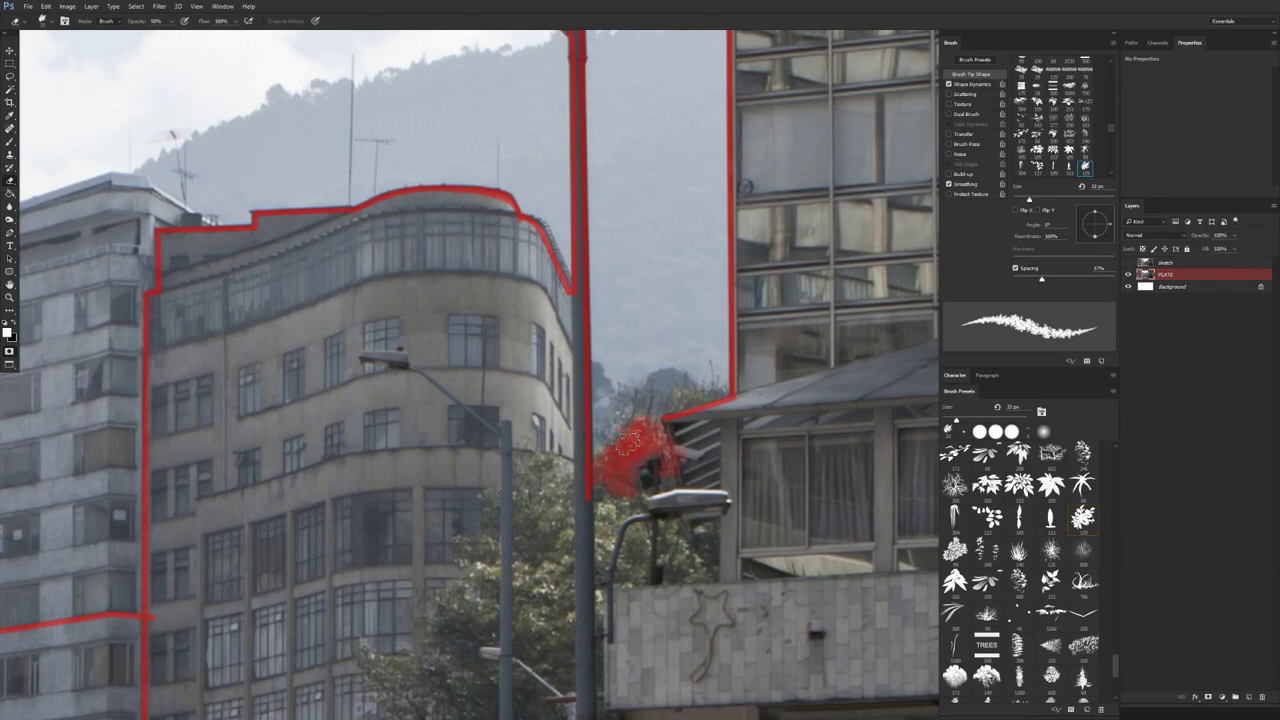
left_click_drag(593, 493, 586, 498)
key("b")
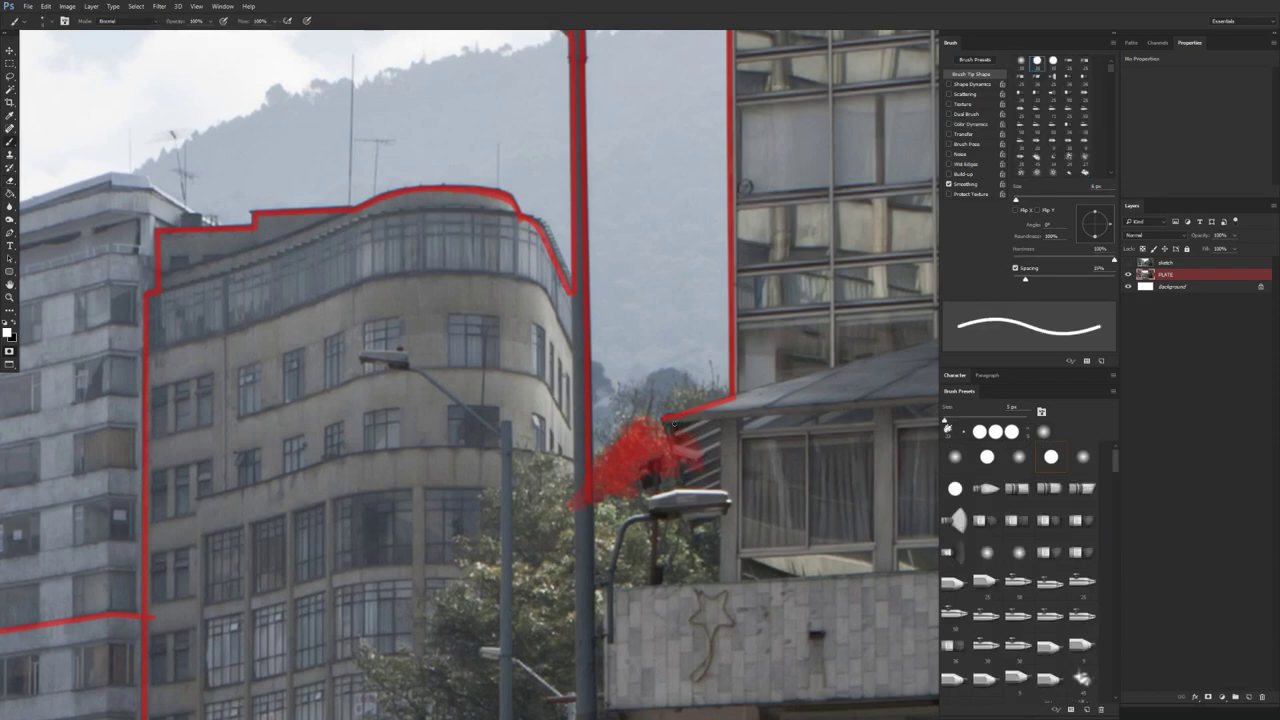
left_click_drag(672, 422, 671, 431)
key("x")
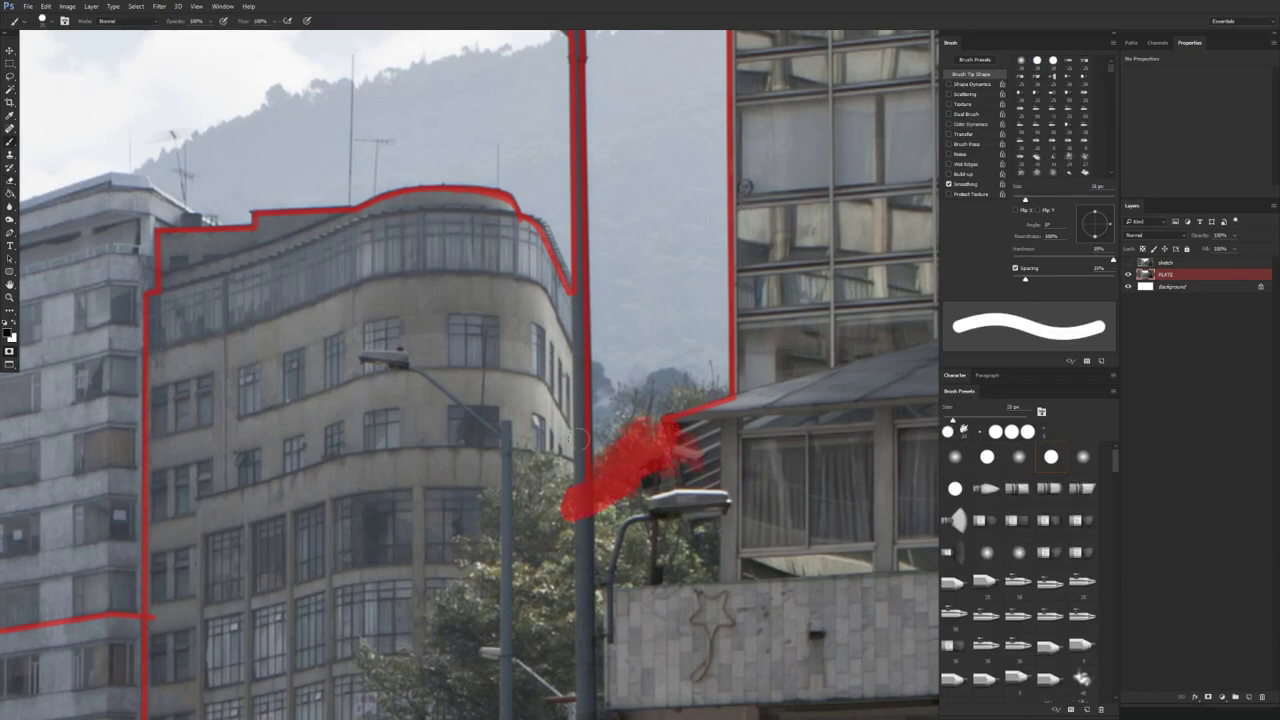
- Fill the gap between the lamp post's two mask outlines with a straight hard round brush stroke
left_click_drag(581, 450, 578, 456)
left_click(583, 485)
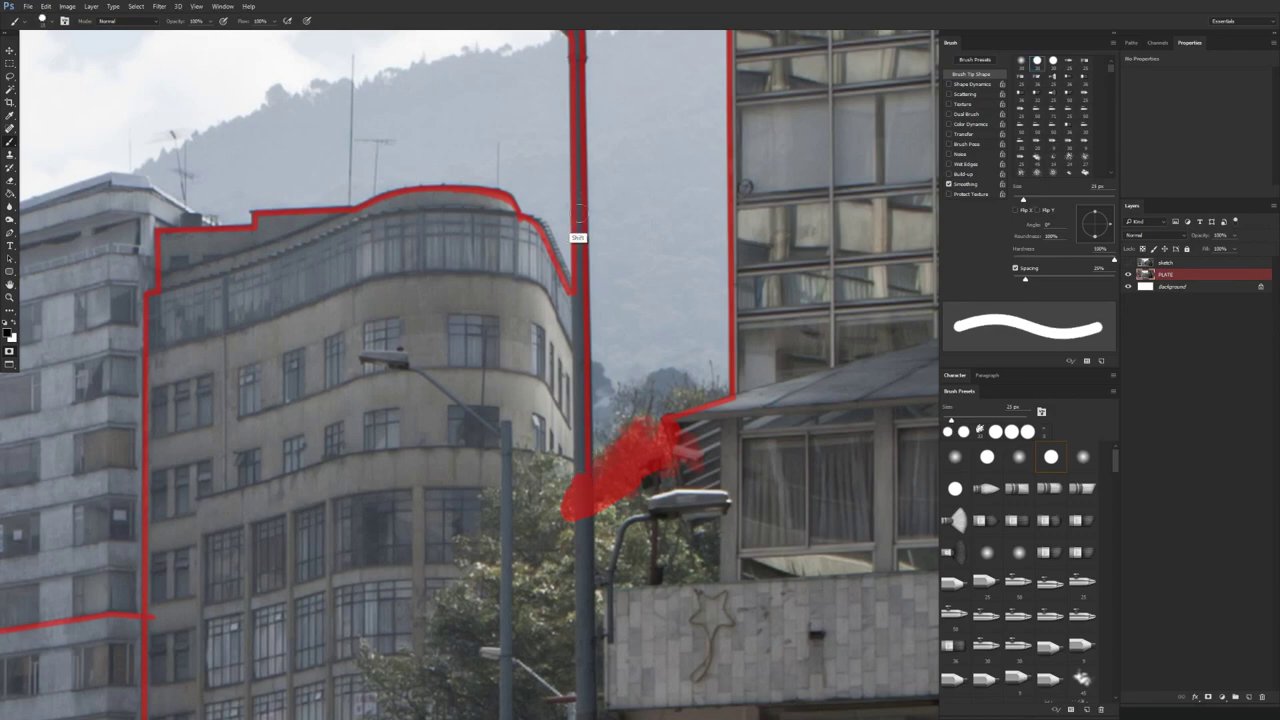
left_click_drag(586, 213, 578, 215)
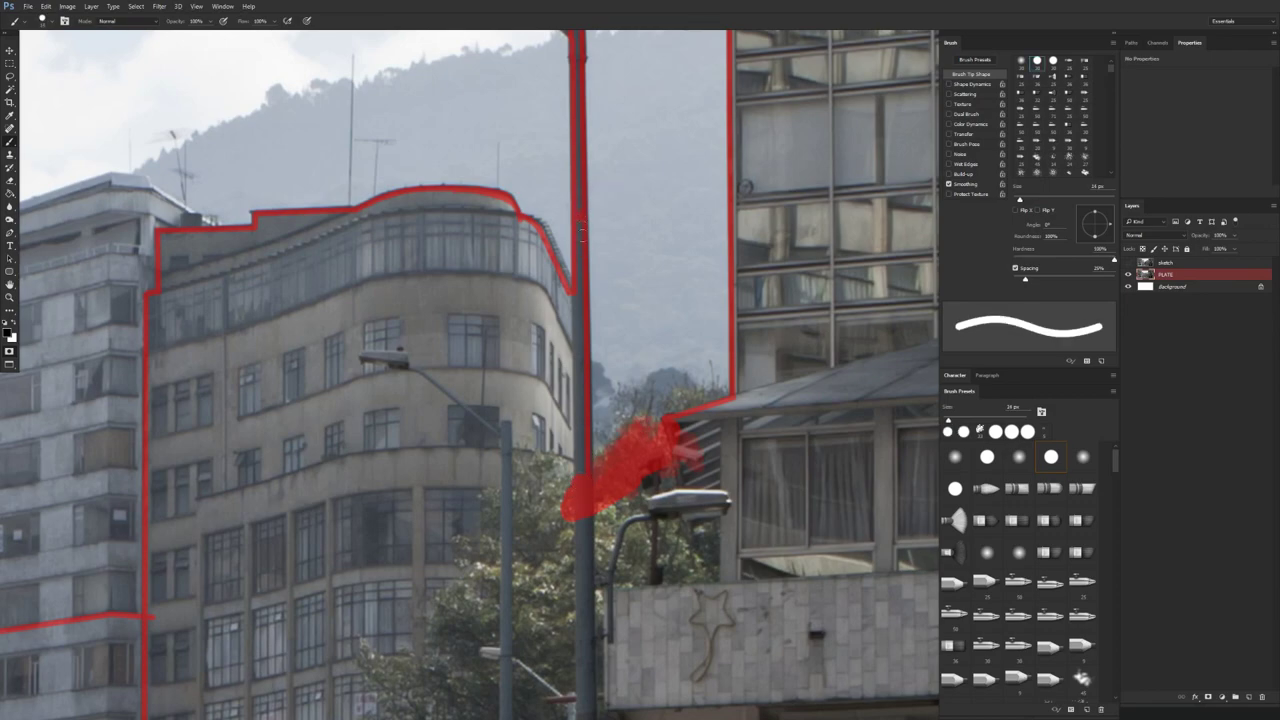
left_click(583, 475, "shift")
- Outline the street lamp head in the mask with a small hard brush, including the small knob on top
left_click_drag(575, 283, 536, 592)
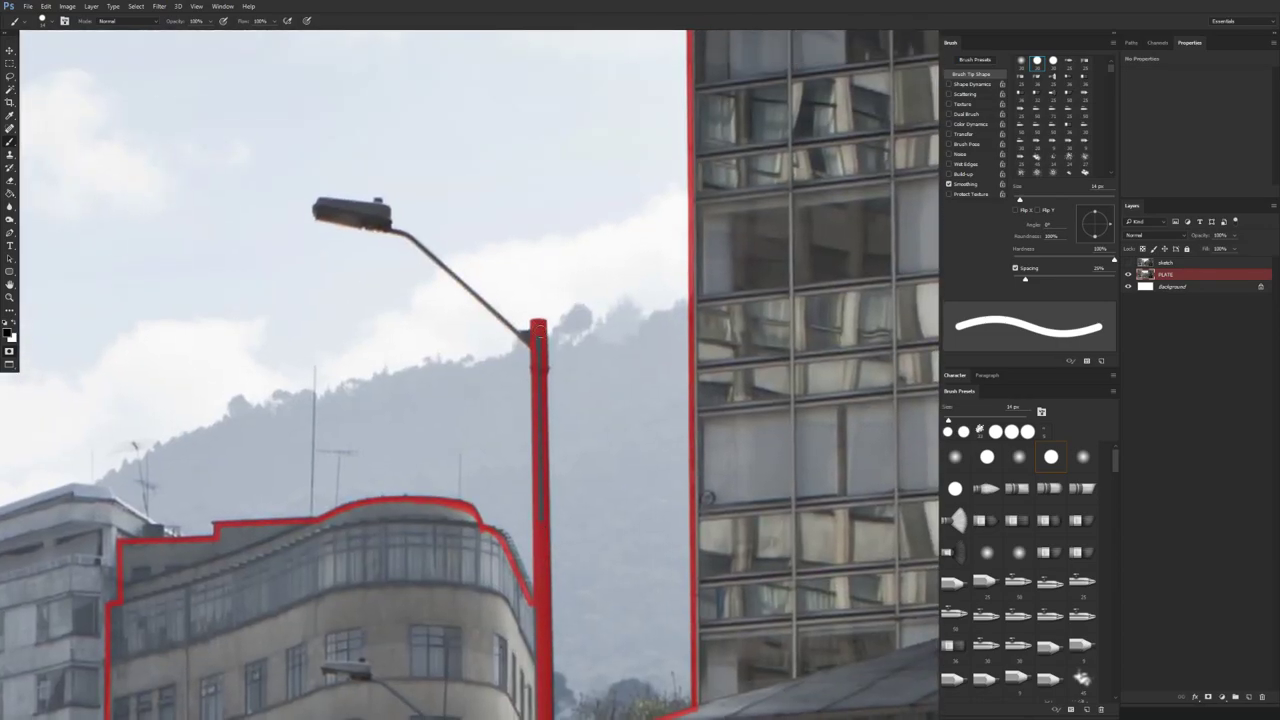
left_click_drag(342, 215, 415, 195)
mouse_move(269, 171)
left_mouse_down()
mouse_move(238, 187)
mouse_move(186, 132)
mouse_move(215, 92)
left_mouse_up()
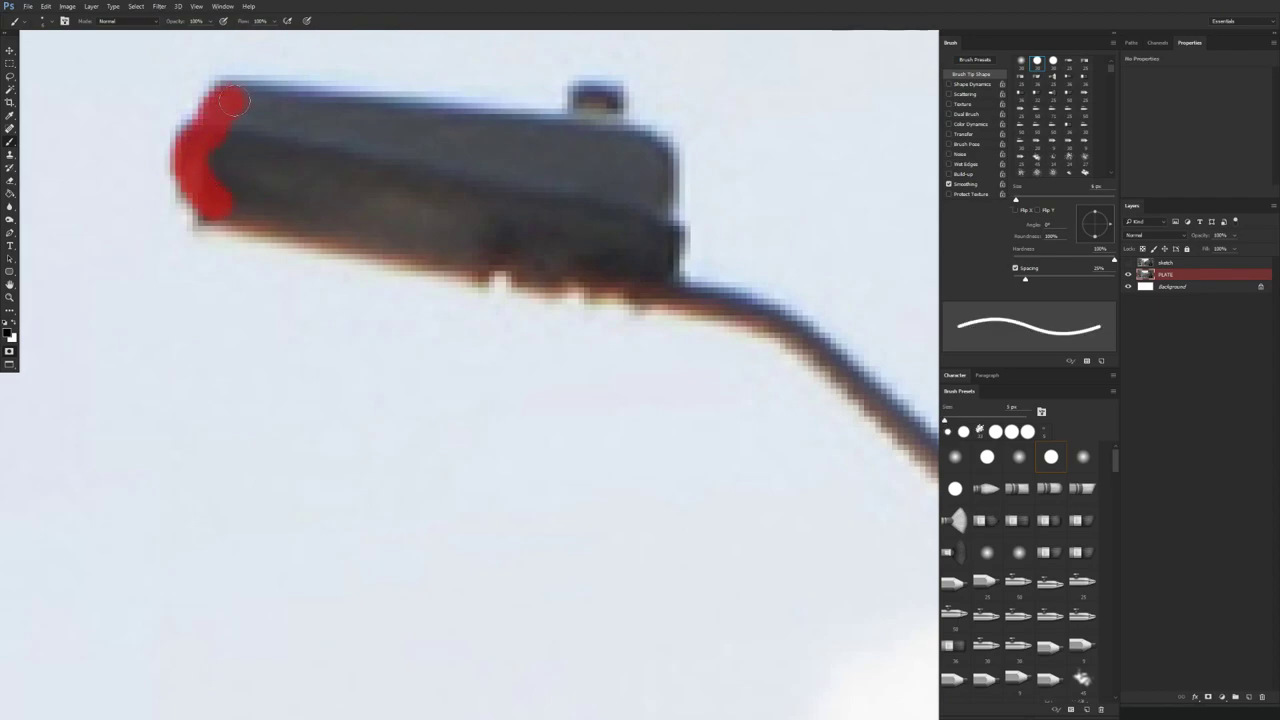
left_click(576, 147, "shift")
mouse_move(644, 150)
left_mouse_down()
mouse_move(656, 185)
mouse_move(645, 282)
left_mouse_up()
left_click(458, 240, "shift")
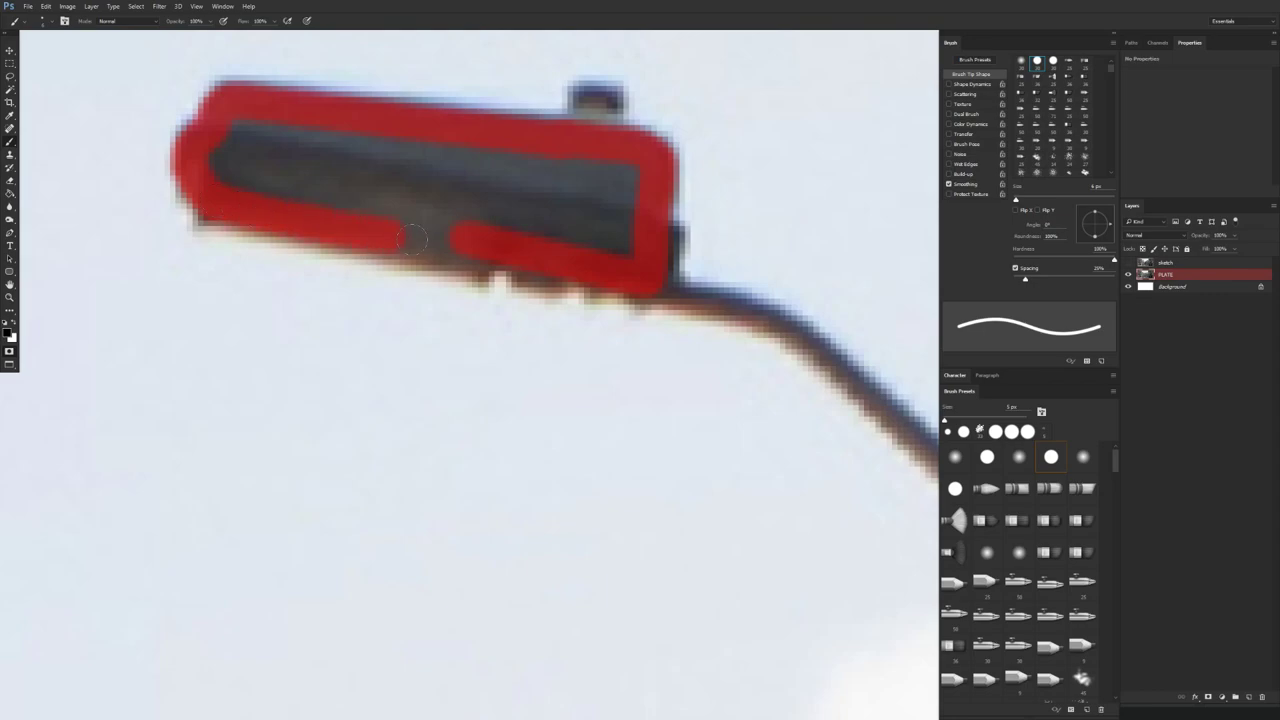
left_click_drag(595, 106, 603, 108)
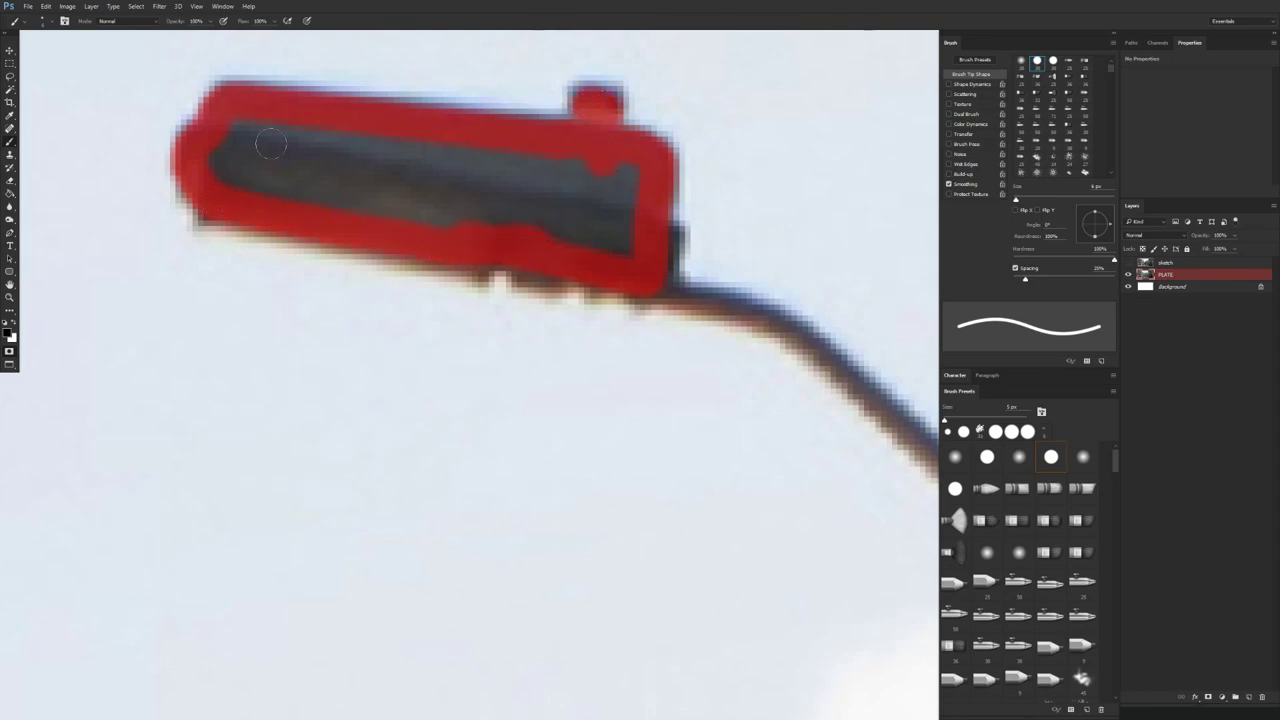
- Fill the interior of the street lamp head with a larger hard round brush
mouse_move(263, 143)
left_mouse_down()
mouse_move(284, 143)
mouse_move(268, 171)
left_mouse_up()
left_click(617, 237, "shift")
left_click_drag(617, 237, 619, 184)
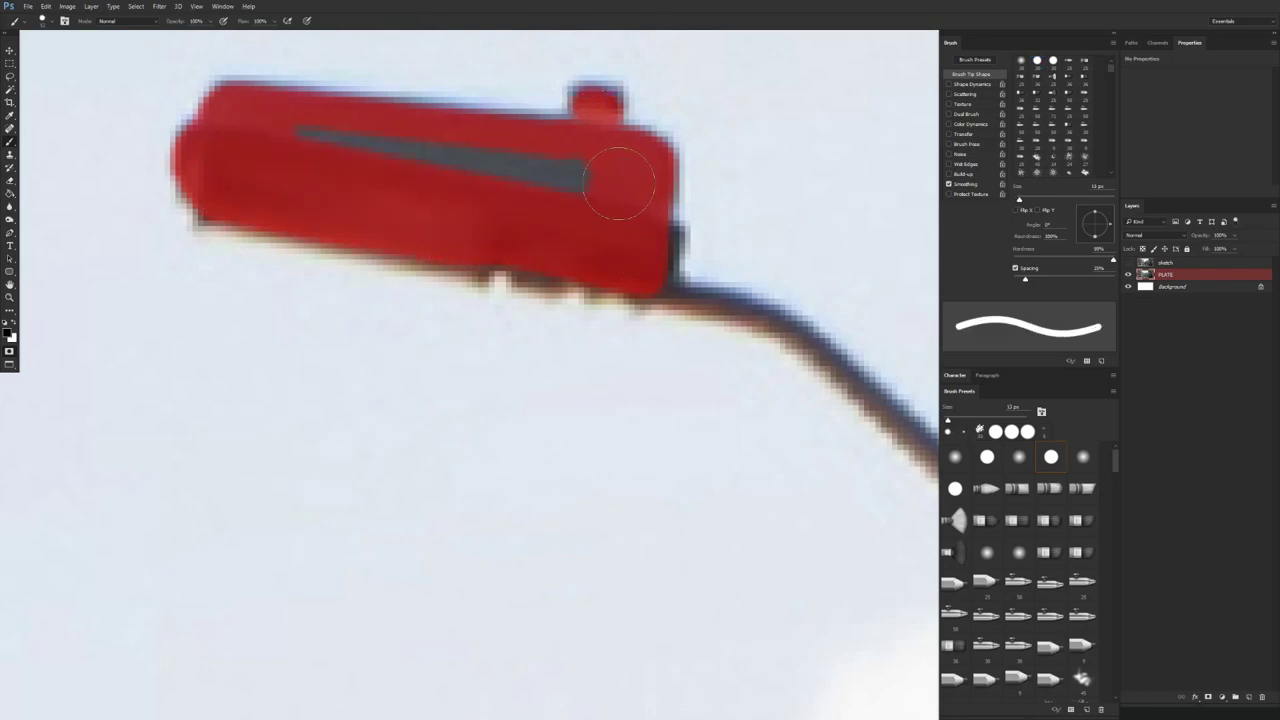
- Mask the thin curved lamp arm from the lamp head to the post, including its mounting bracket
left_click_drag(714, 336, 229, 286)
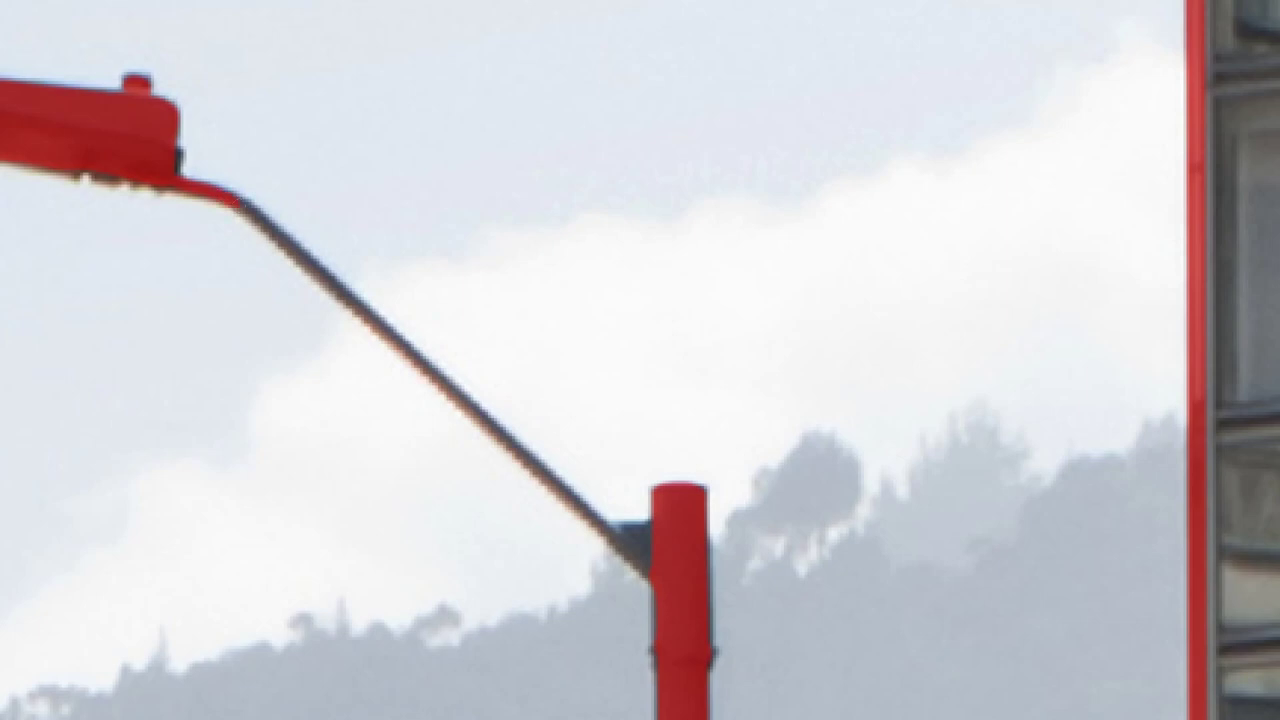
left_click(614, 542, "shift")
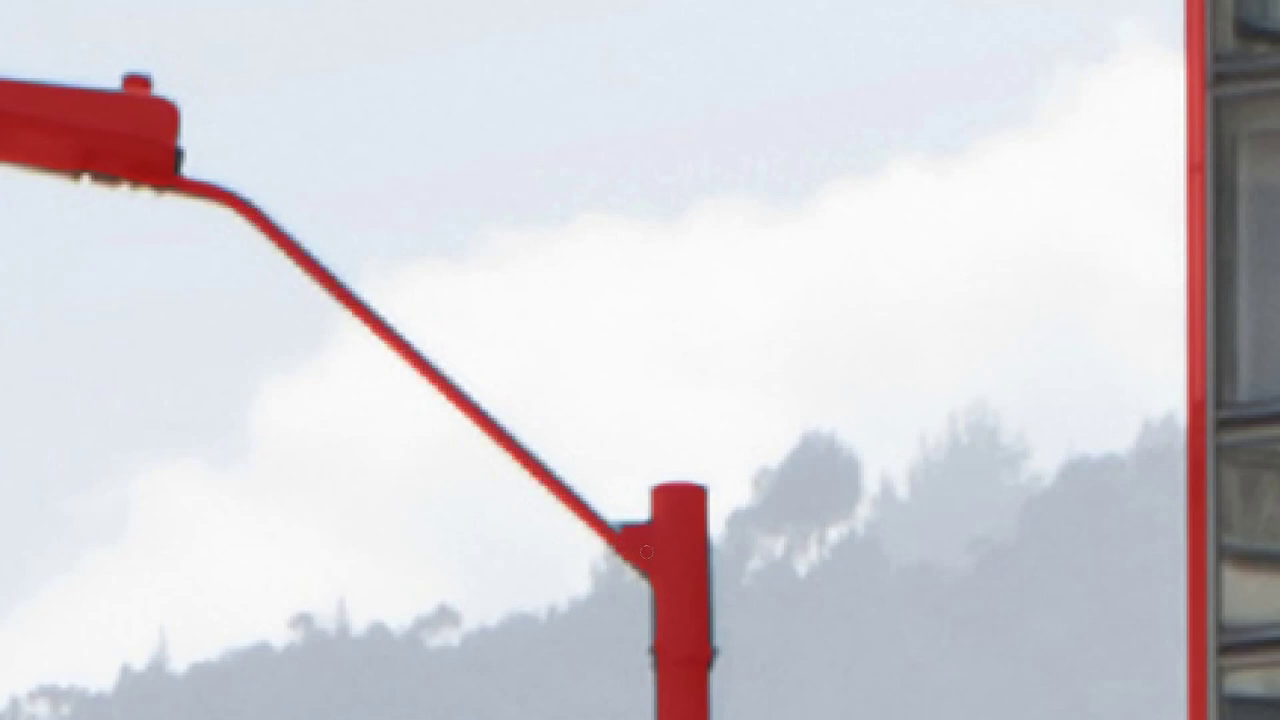
left_click_drag(688, 541, 623, 550)
left_click_drag(657, 617, 635, 620)
- Mask the rooftop antenna frame with a thin hard brush, covering its three vertical poles, short stubs and crossbar
left_click_drag(681, 635, 780, 368)
left_click_drag(489, 260, 625, 241)
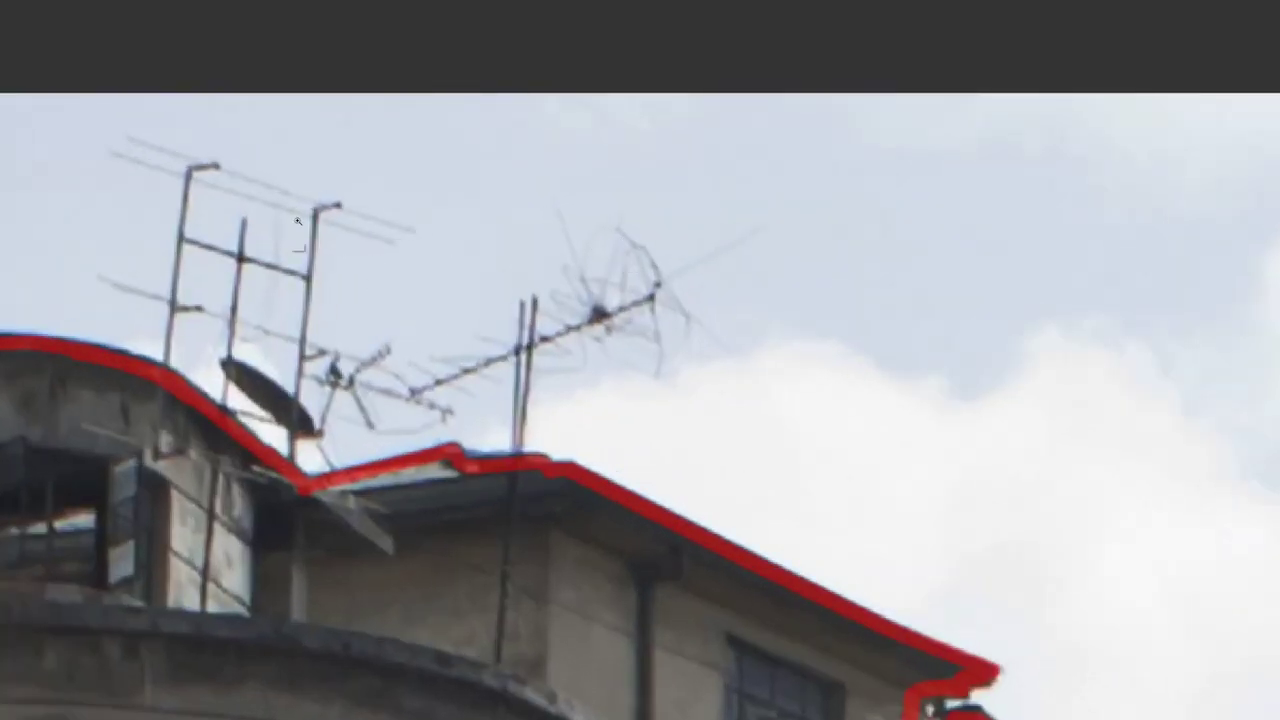
scroll(297, 222, "up", 2)
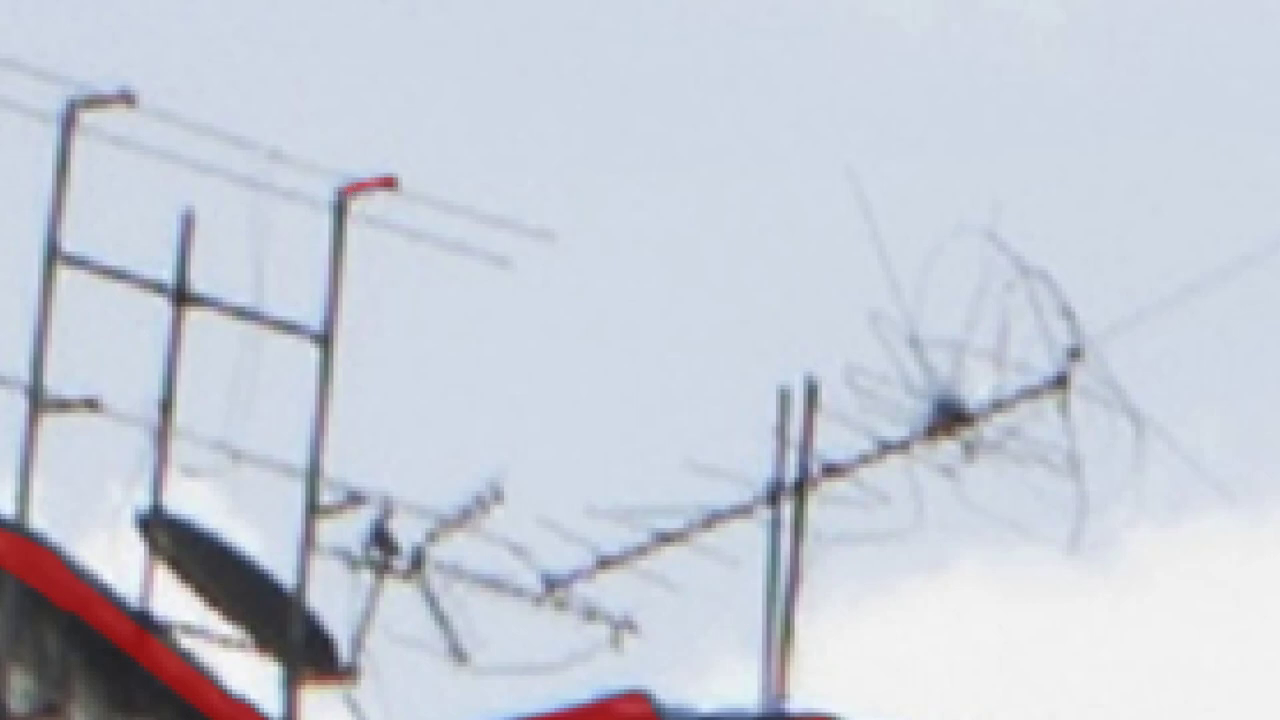
left_click(298, 611, "shift")
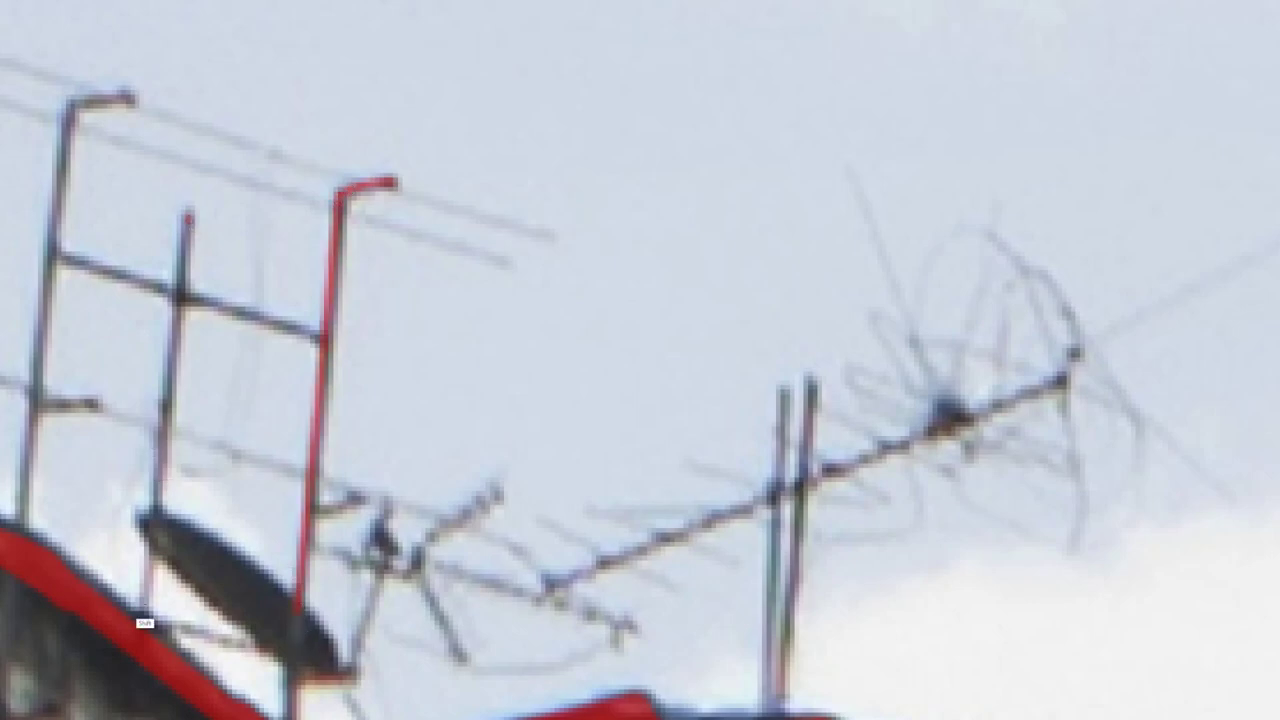
left_click(139, 640, "shift")
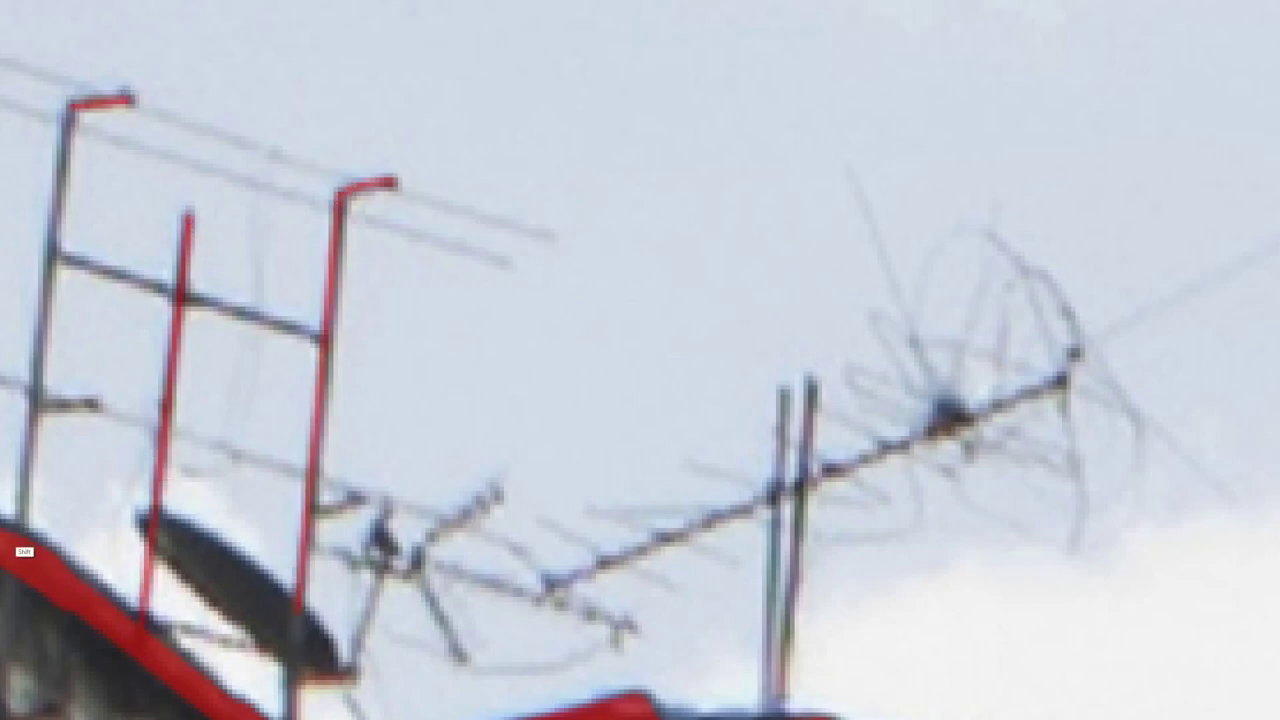
left_click(22, 520, "shift")
left_click(98, 404, "shift")
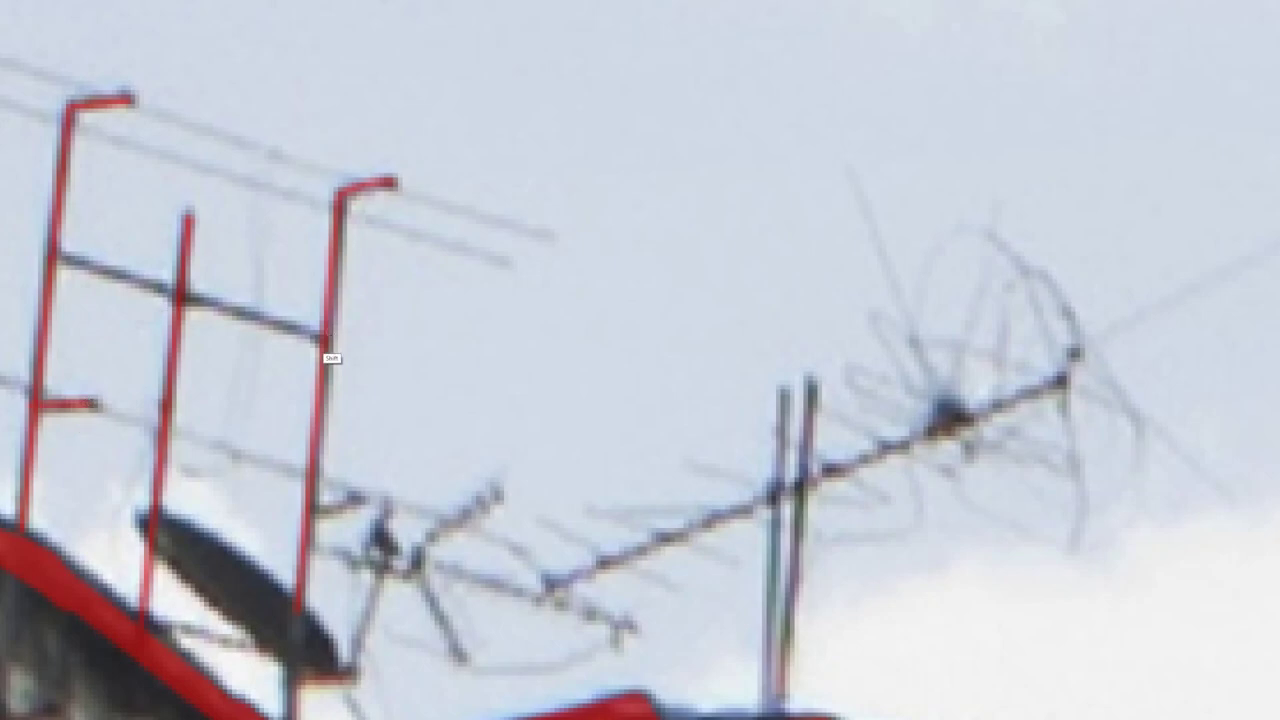
left_click(323, 341, "shift")
- Mask the pair of thin rooftop poles and fill in the satellite dish beside the antenna frame
left_click_drag(311, 565, 397, 315)
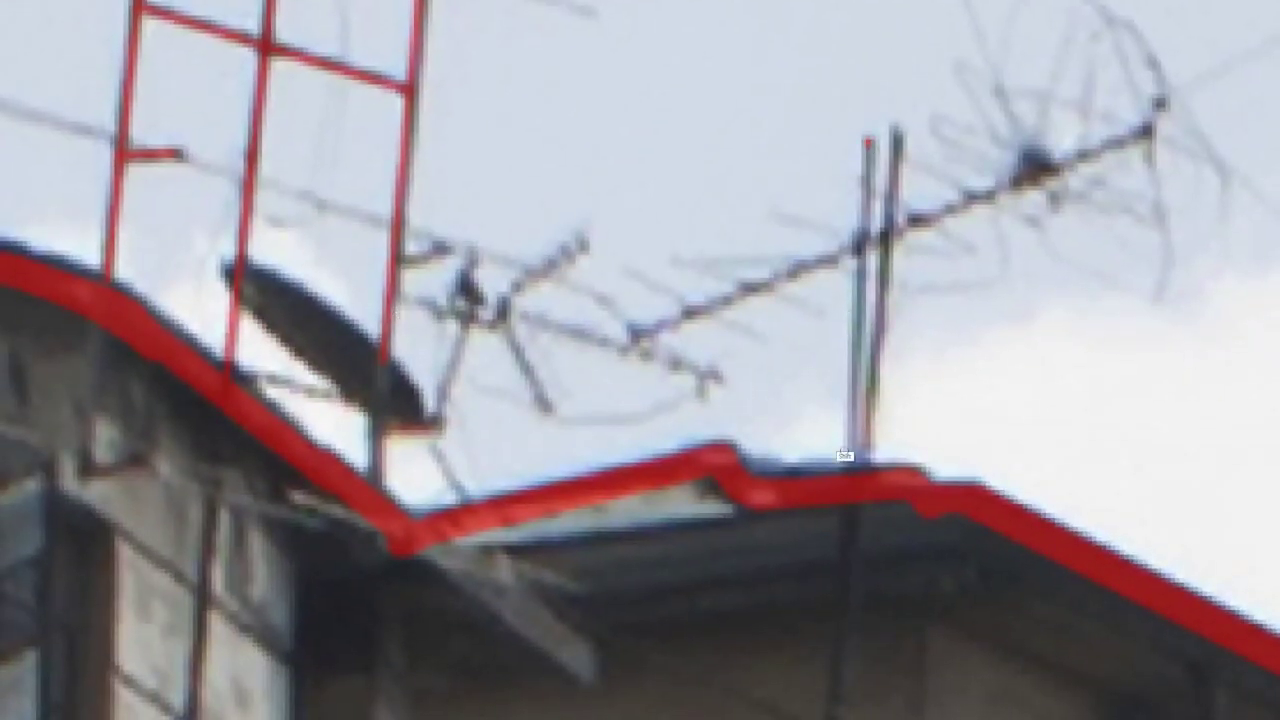
left_click(848, 481, "shift")
left_click(872, 478, "shift")
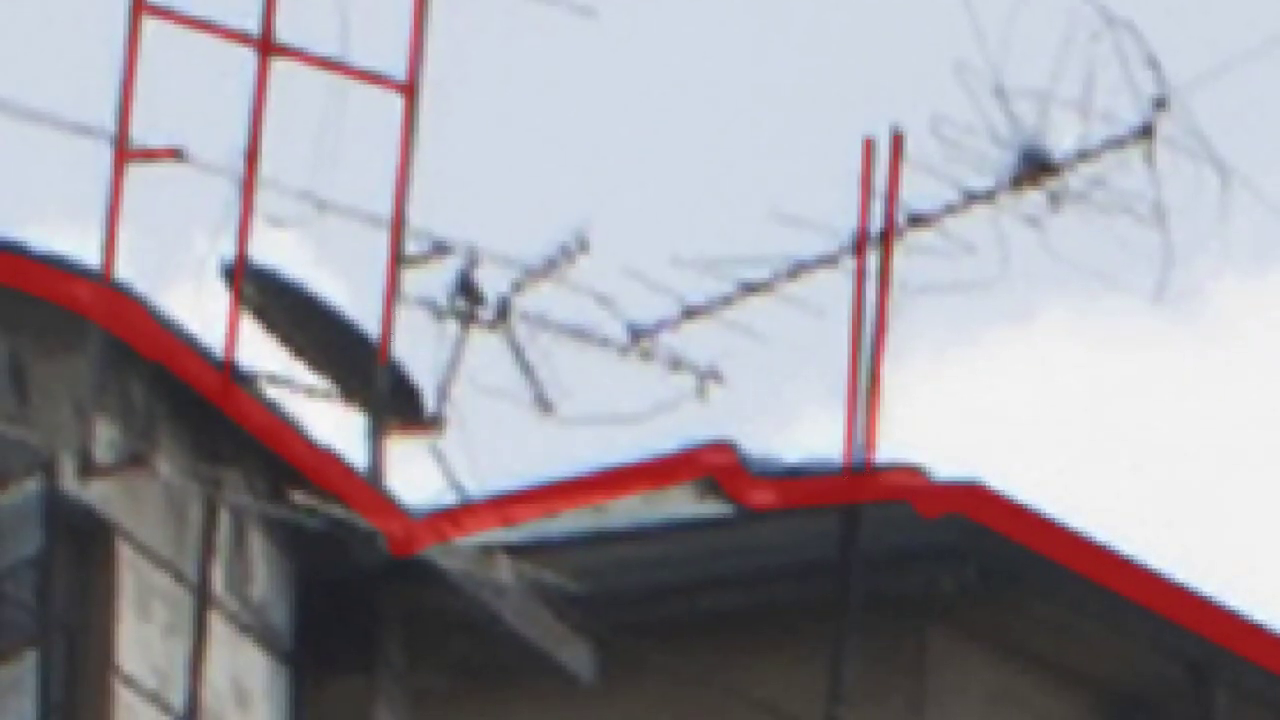
mouse_move(335, 375)
left_mouse_down()
mouse_move(395, 421)
mouse_move(421, 417)
mouse_move(261, 277)
mouse_move(259, 293)
mouse_move(350, 372)
left_mouse_up()
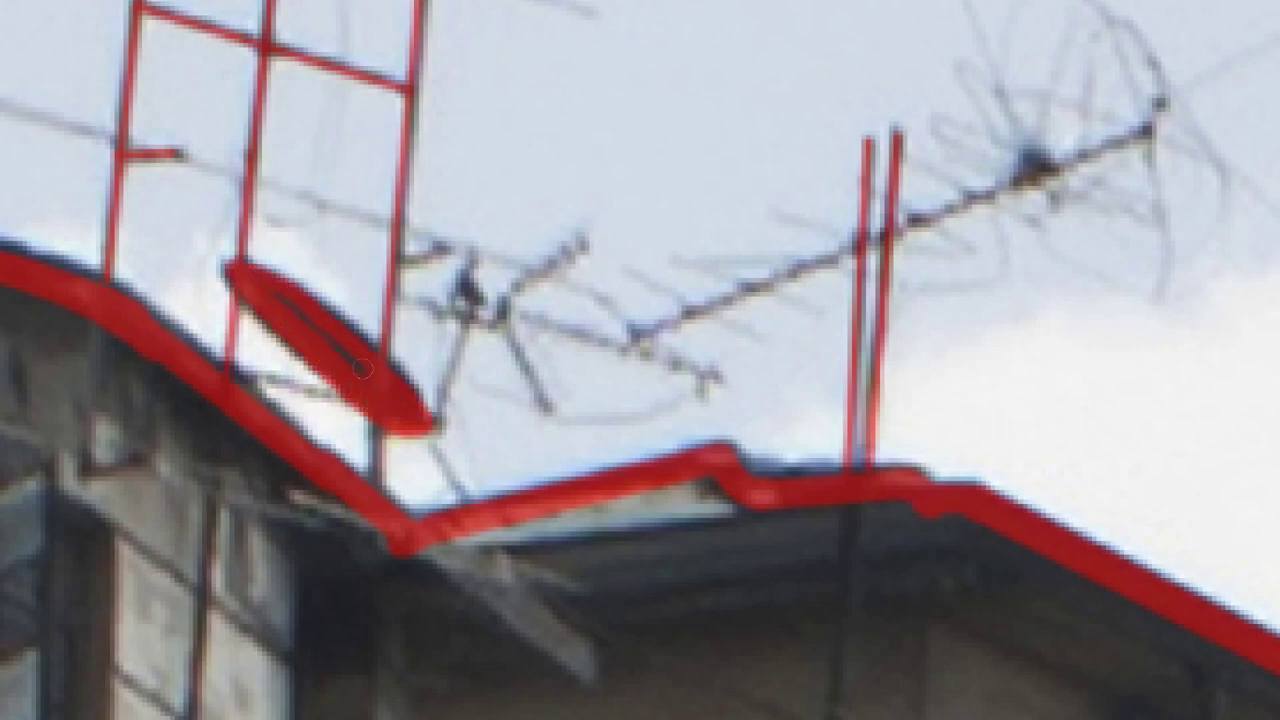
left_click_drag(481, 373, 363, 398)
- Convert the finished Quick Mask to a selection and use it to add a layer mask to PLATE
key("f")
key("f")
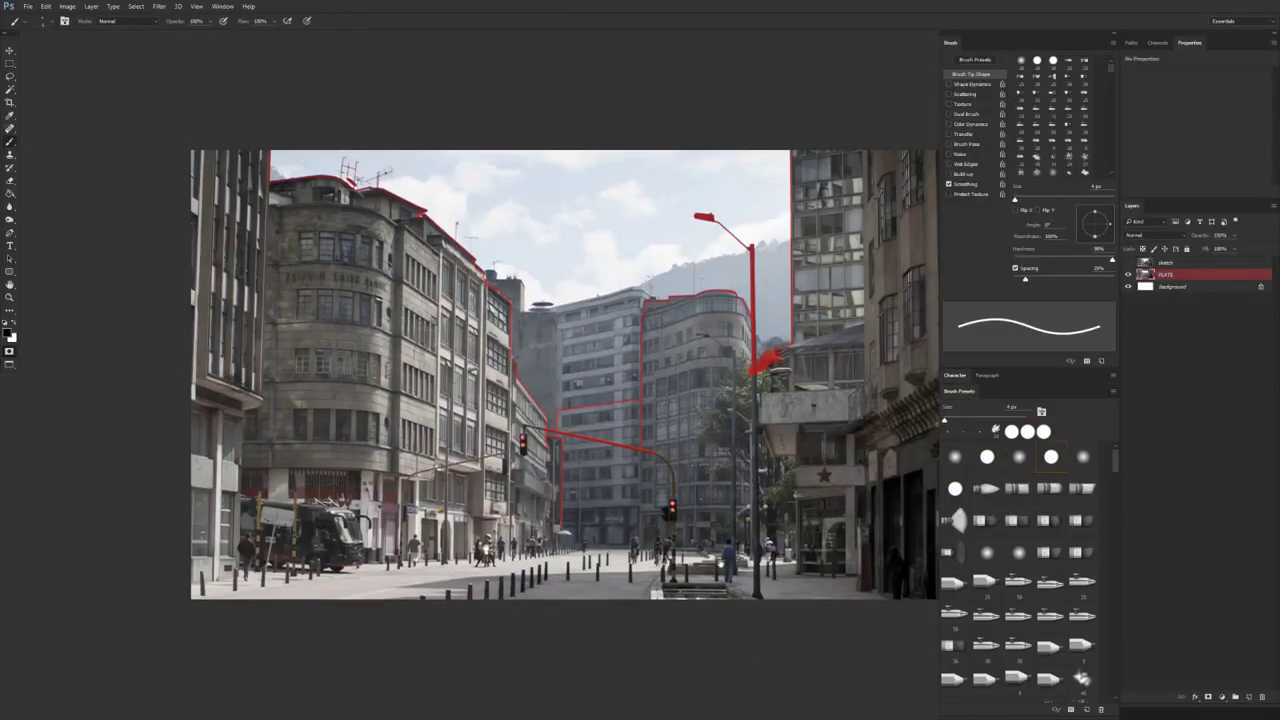
left_click_drag(520, 390, 440, 355)
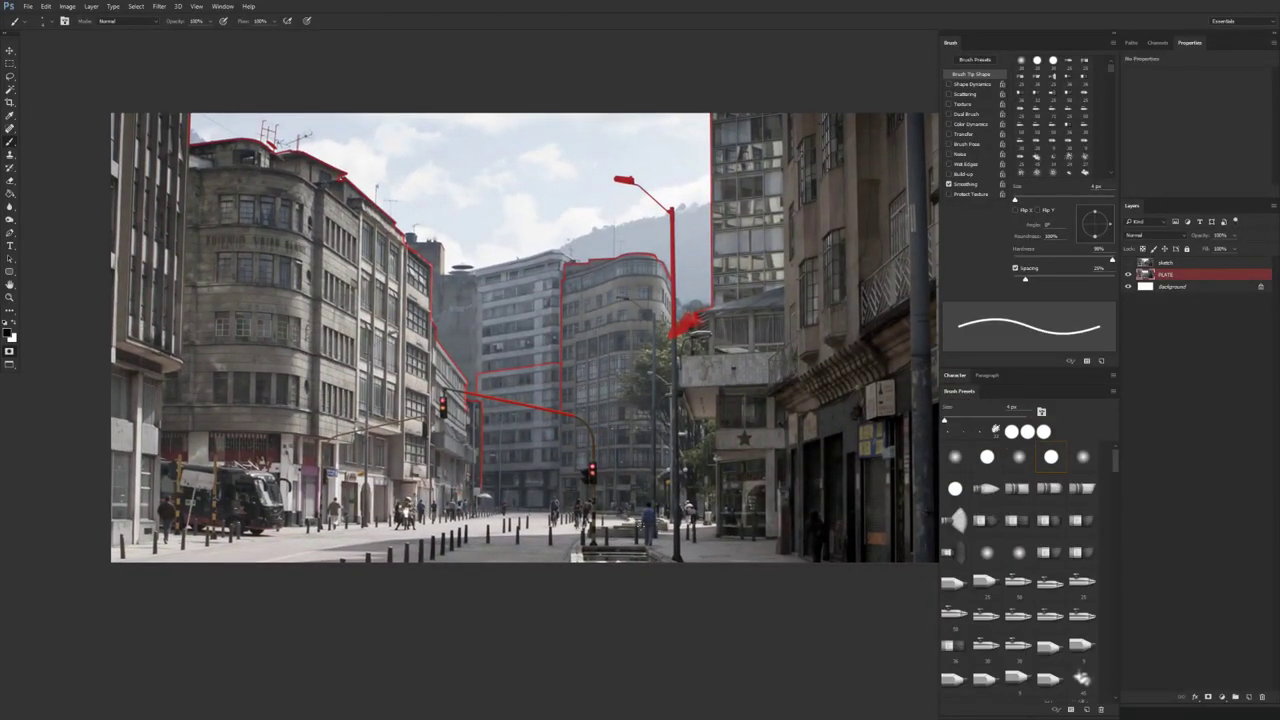
key("q")
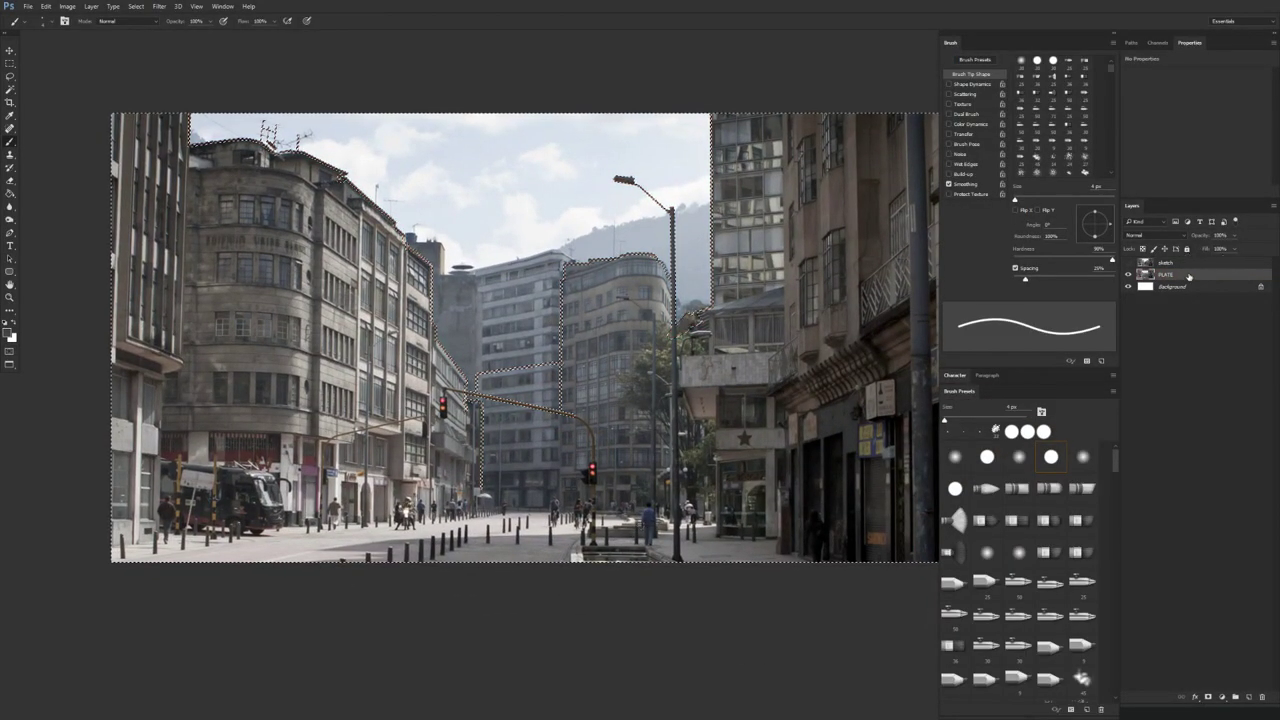
left_click(1209, 697)
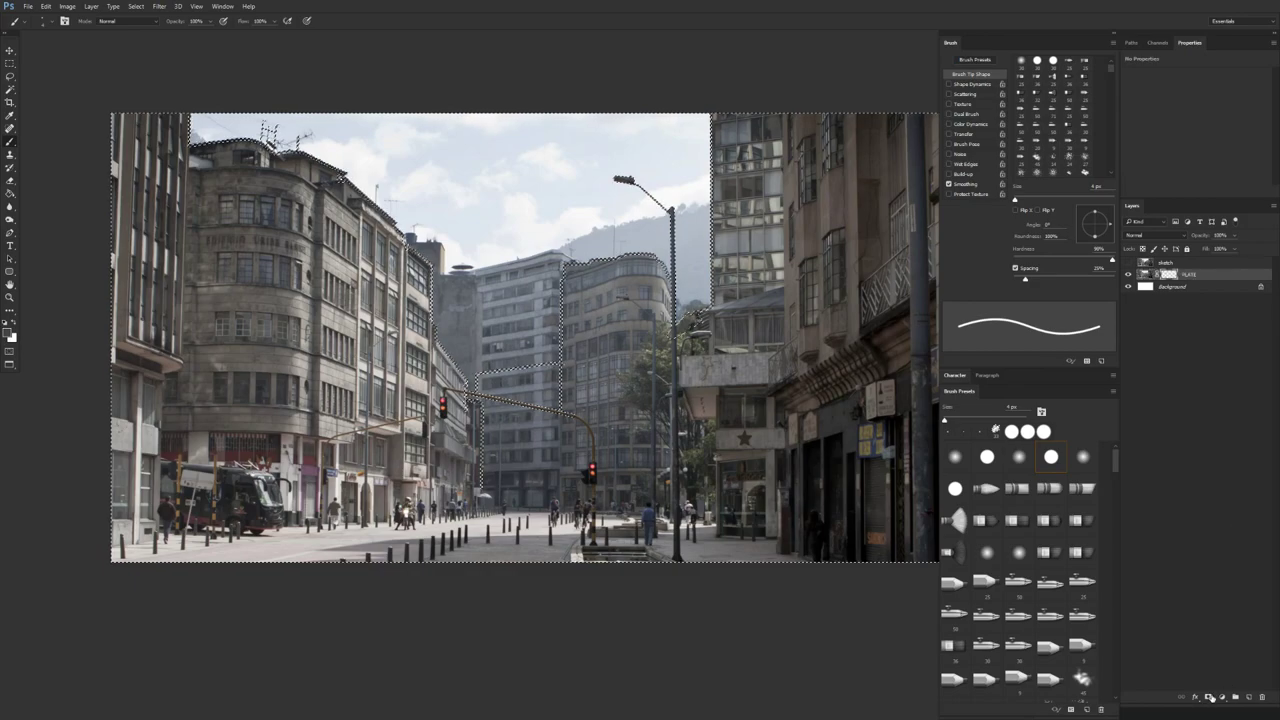
- Display PLATE's layer mask on its own and darken the tree patch beside the lamp post with a small soft brush
left_click(1170, 277, "alt")
key("v")
left_click_drag(574, 491, 525, 534)
left_click_drag(646, 364, 706, 361)
key("b")
right_click(648, 337, "alt")
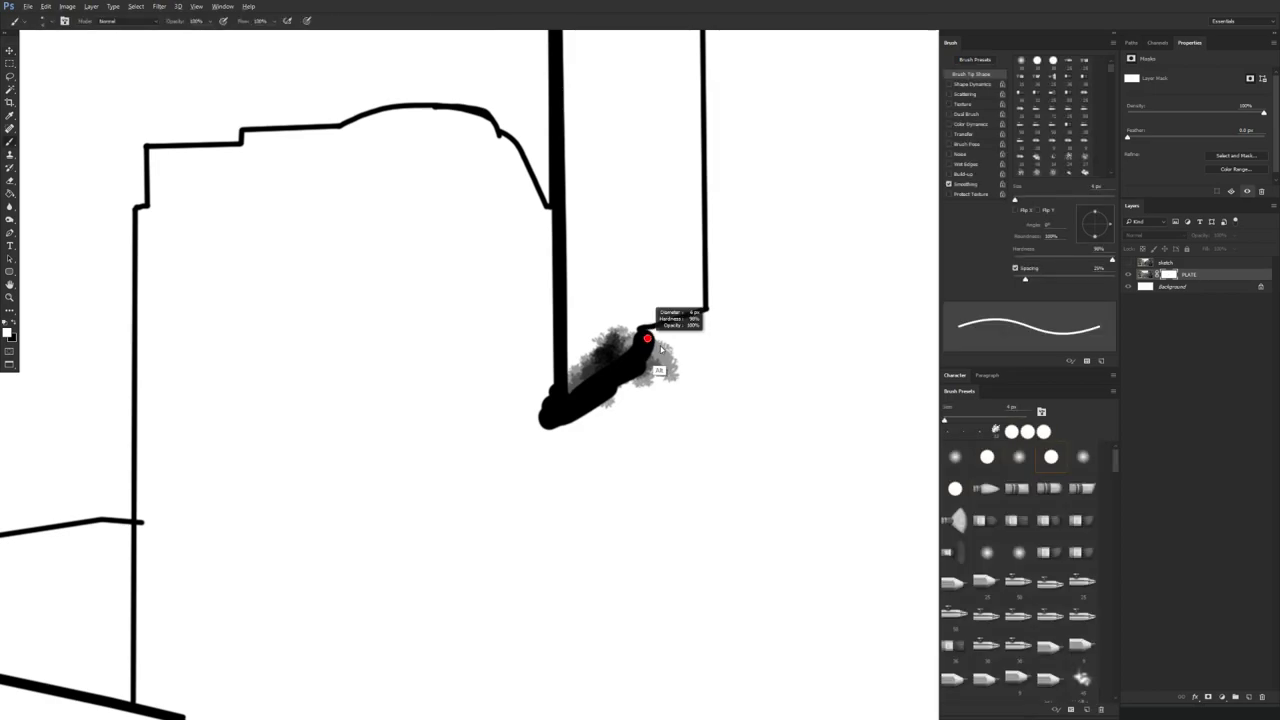
right_click(662, 347)
left_click(740, 395)
left_click(613, 376)
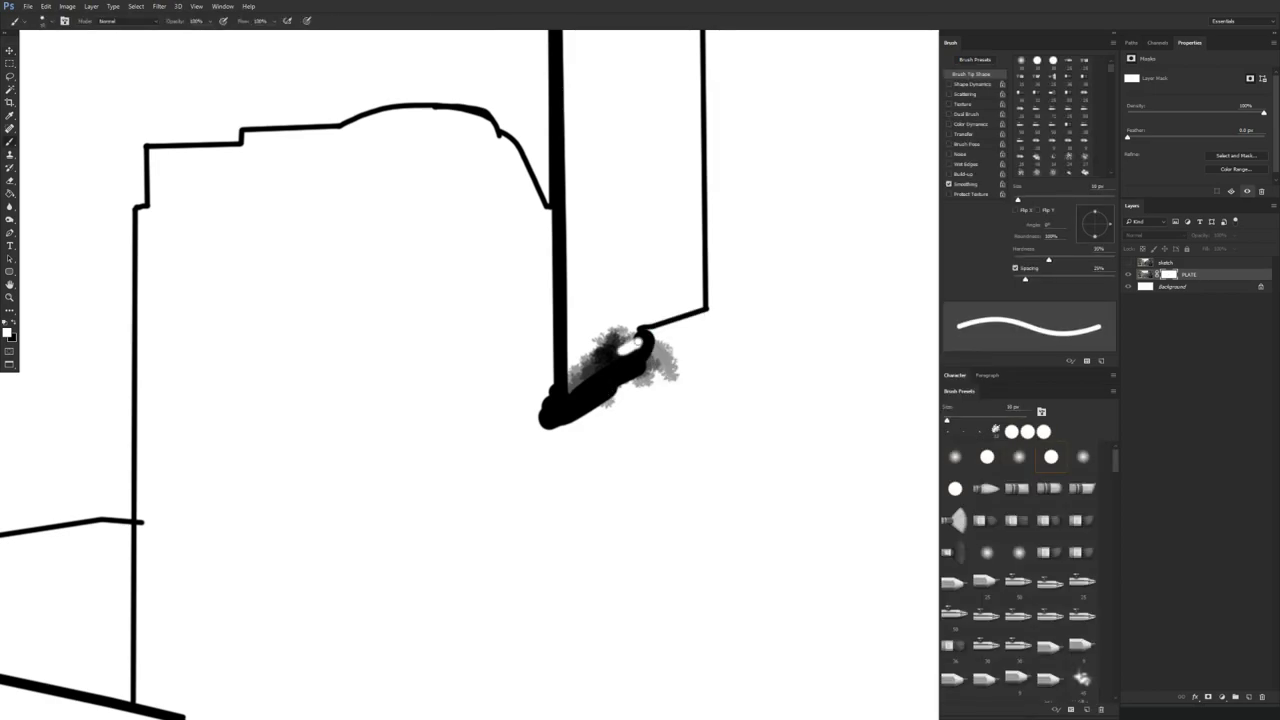
left_click_drag(637, 341, 600, 358)
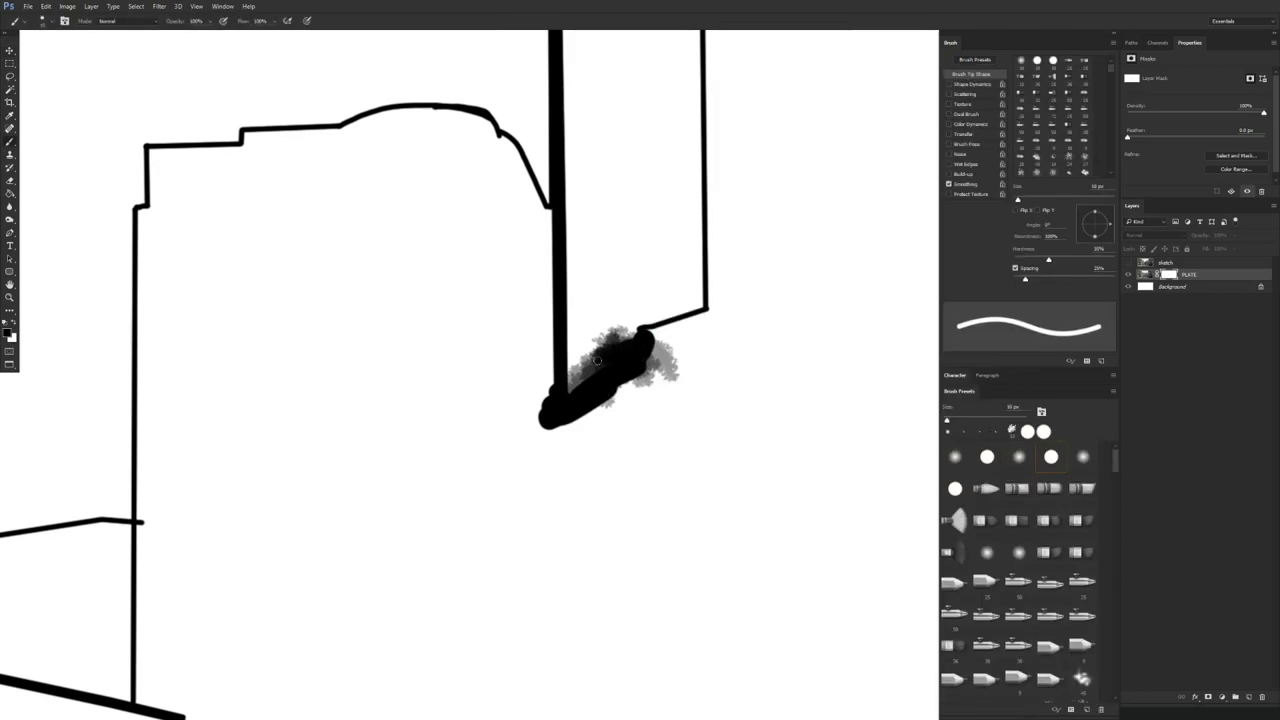
- Set the brush hardness to 100% with a larger size and paint the tree area beside the lamp post solid black
right_click(651, 339)
left_click_drag(728, 384, 831, 377)
left_click(645, 371)
key("bracketright")
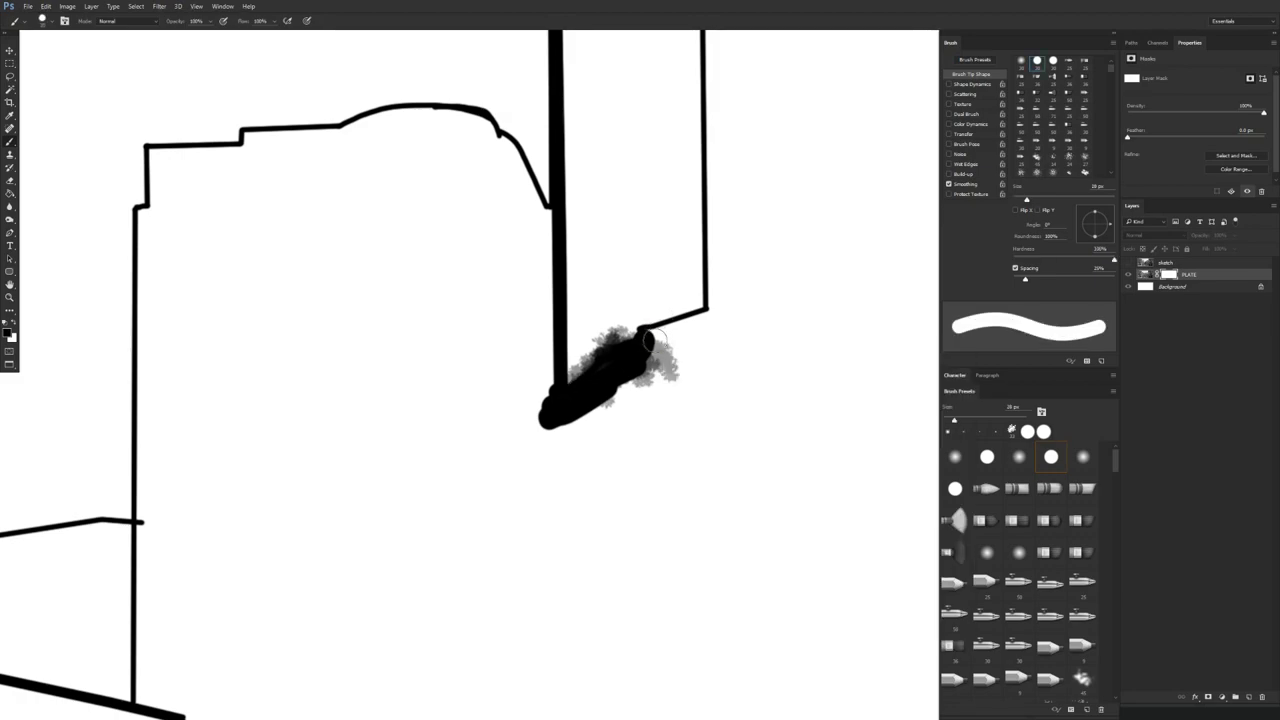
mouse_move(655, 341)
left_mouse_down()
mouse_move(678, 352)
mouse_move(590, 411)
left_mouse_up()
- Select the white street area of the mask with the Magic Wand and expand the selection slightly
mouse_move(635, 398)
left_mouse_down()
mouse_move(544, 434)
mouse_move(643, 440)
left_mouse_up()
key("w")
left_click(643, 438)
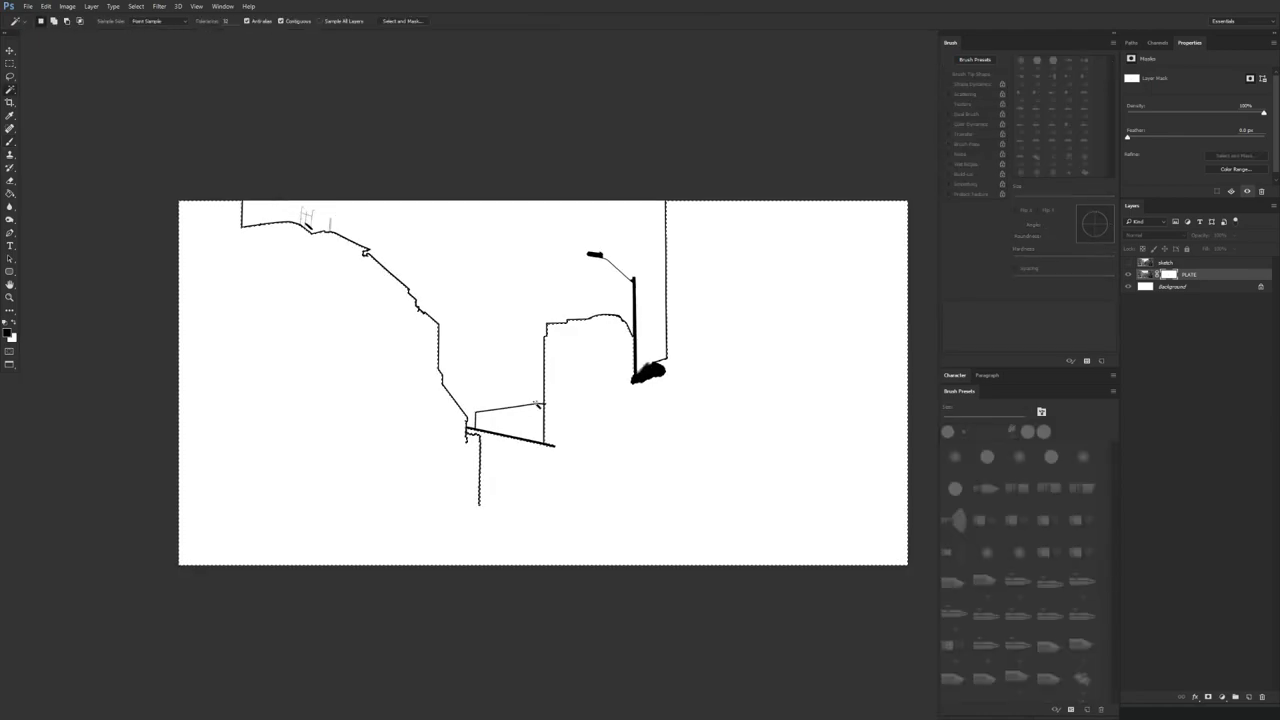
left_click(135, 6)
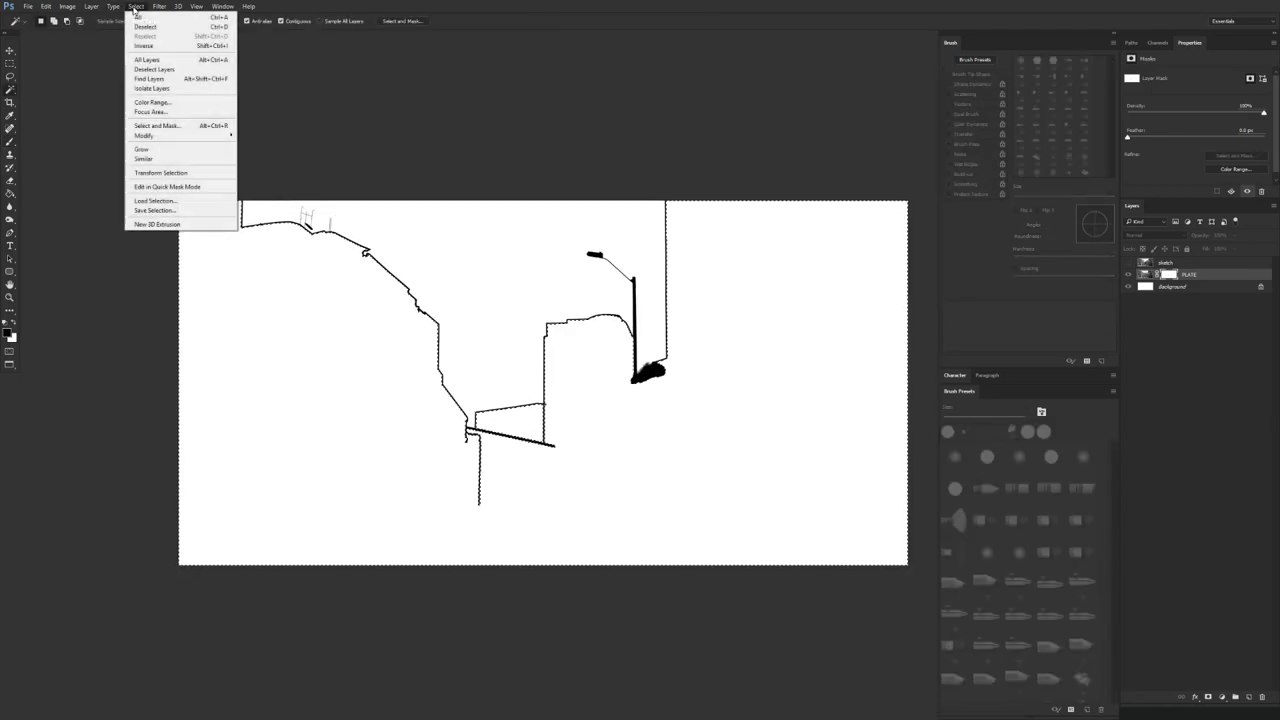
mouse_move(144, 135)
left_click(86, 152)
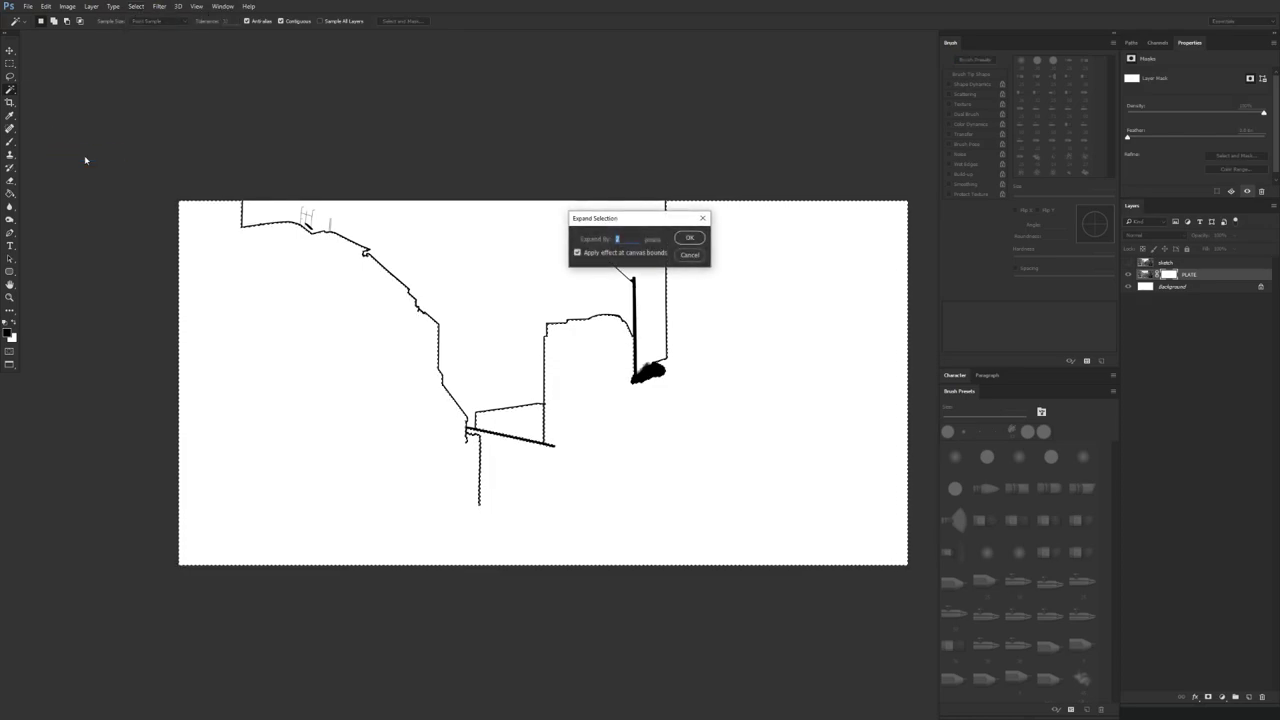
key("Return")
- Fill the selected street area of the mask with black and invert the mask so PLATE's sky is hidden
key("x")
key("ctrl+BackSpace")
key("ctrl+d")
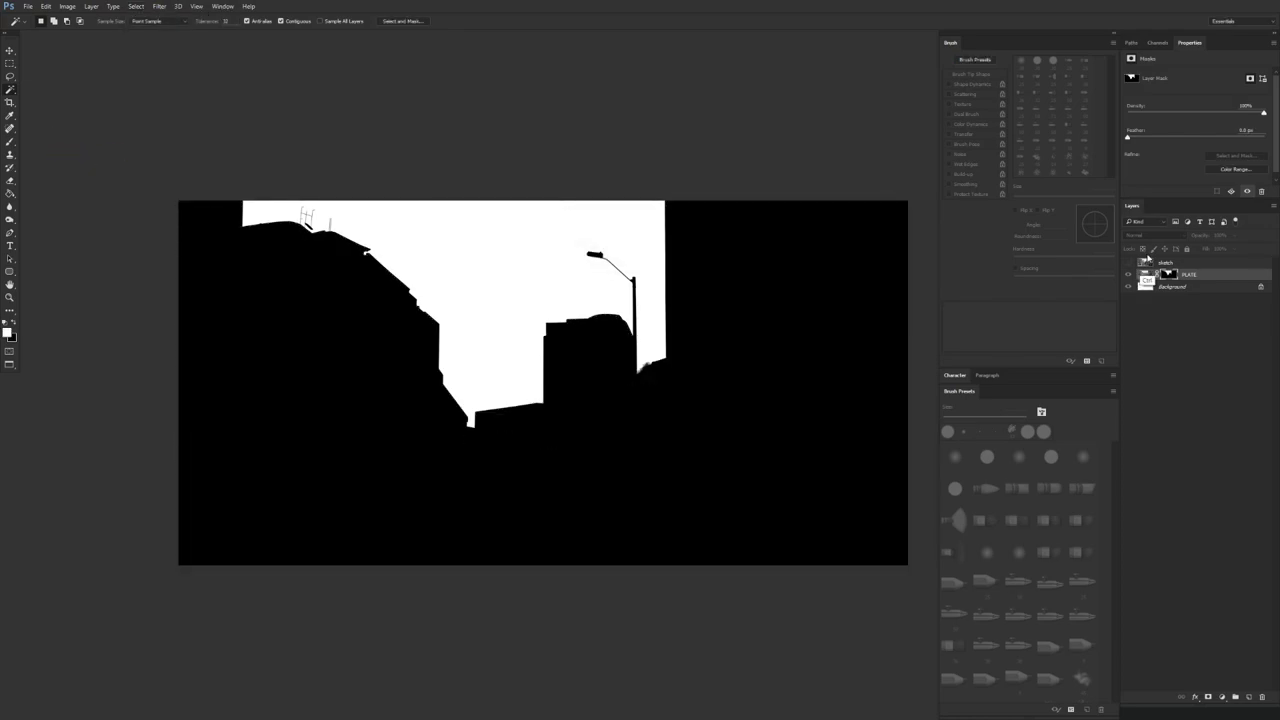
key("v")
left_click(1168, 274, "alt")
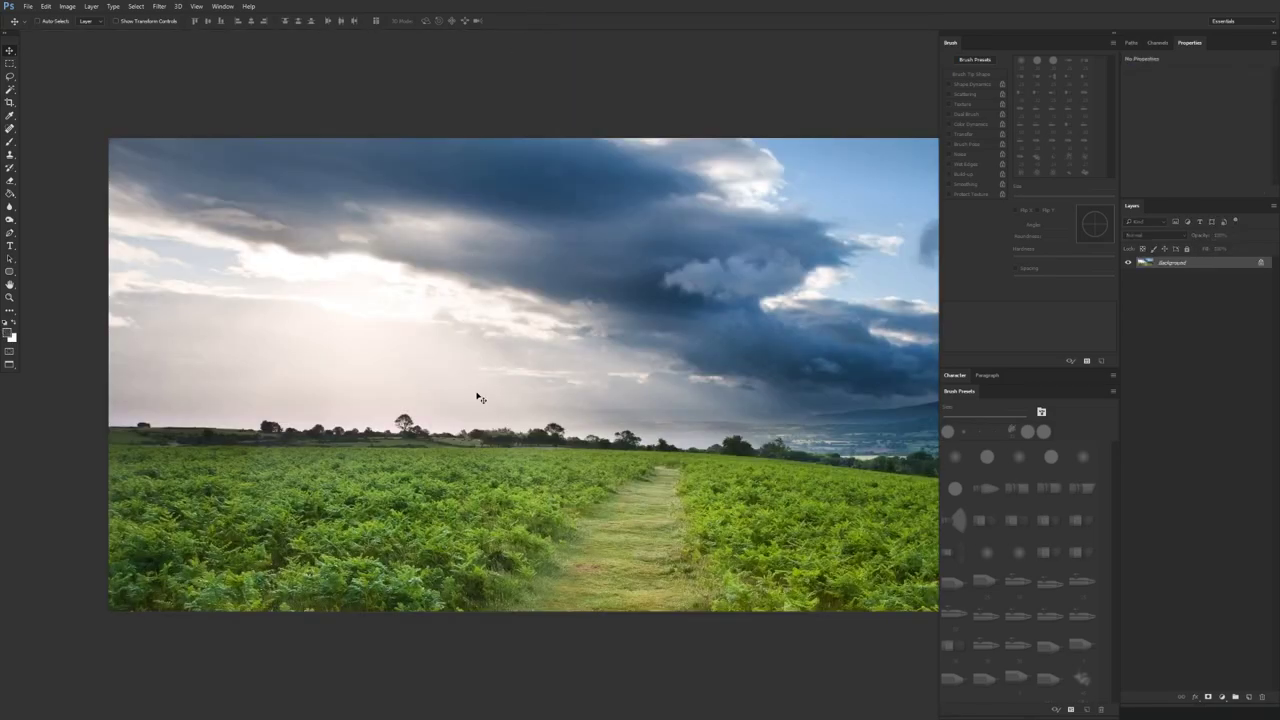
- Bring the whole dark-cloud field photo into the street document below PLATE, closing the photo without saving
key("ctrl+a")
key("ctrl+x")
key("ctrl+w")
key("n")
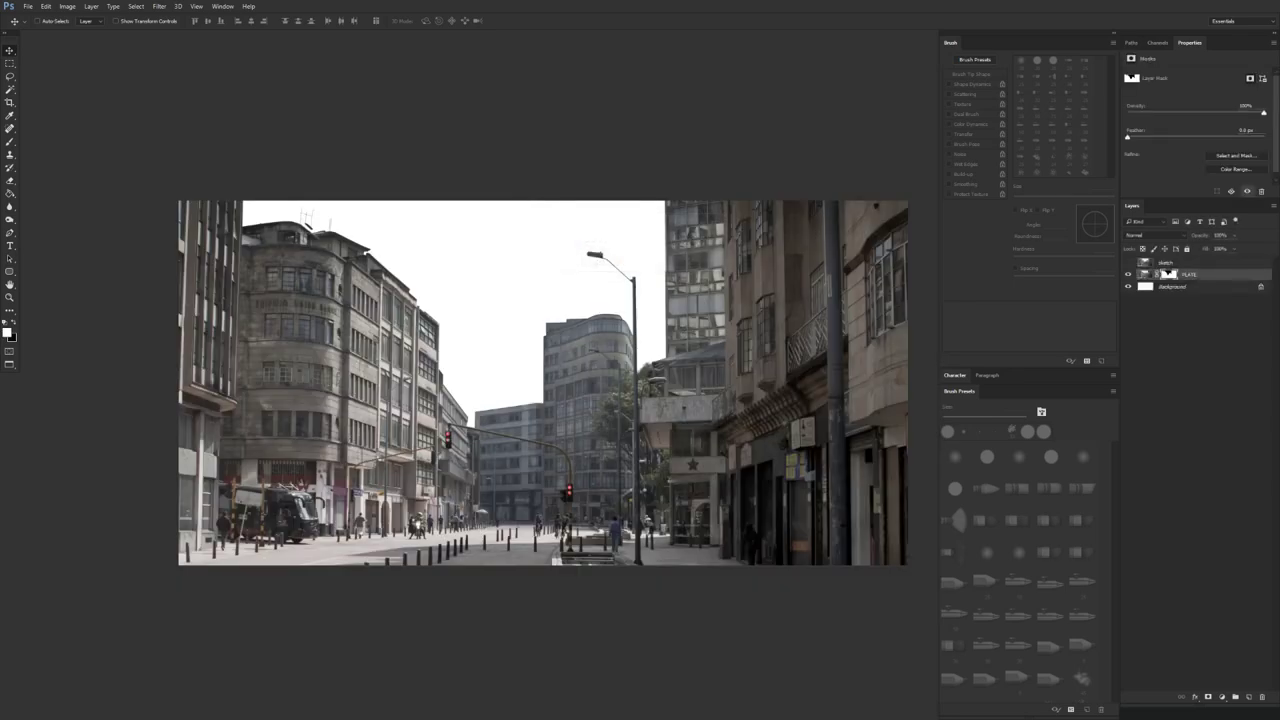
left_click(1116, 37)
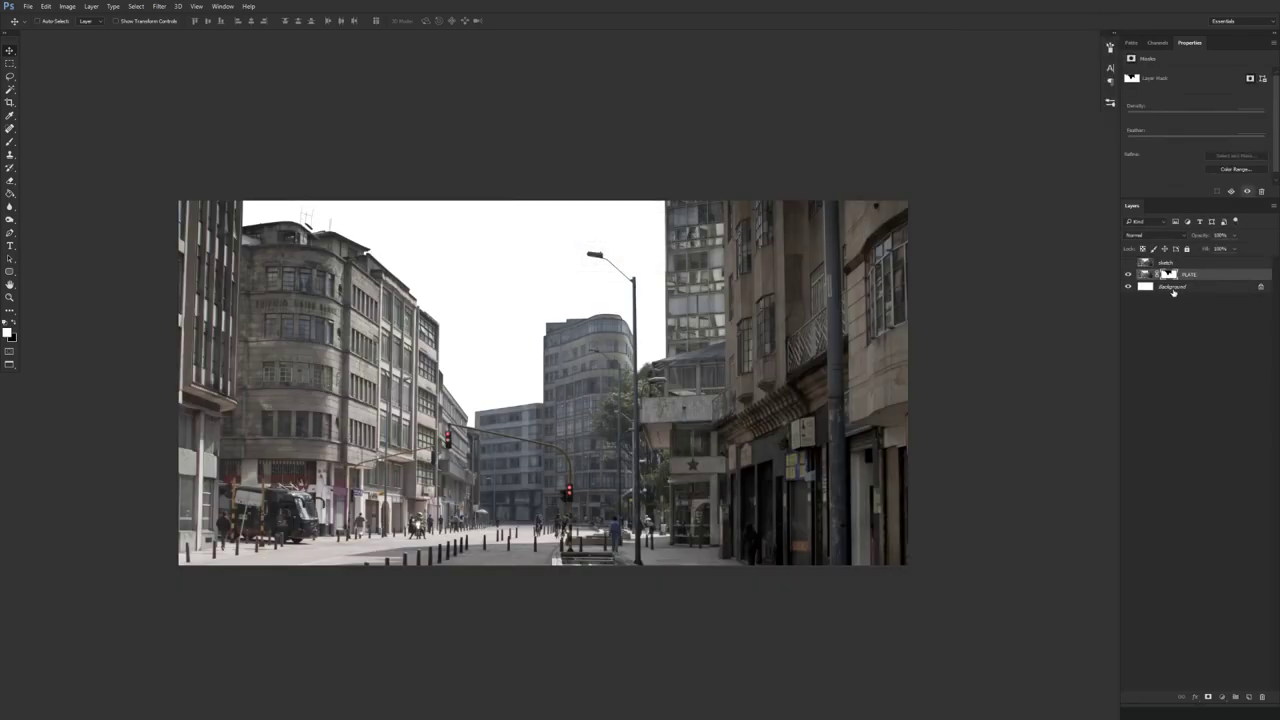
key("ctrl+v")
- Flip the pasted sky layer horizontally and move it so its right edge meets the canvas's right edge
key("ctrl+t")
right_click(598, 386)
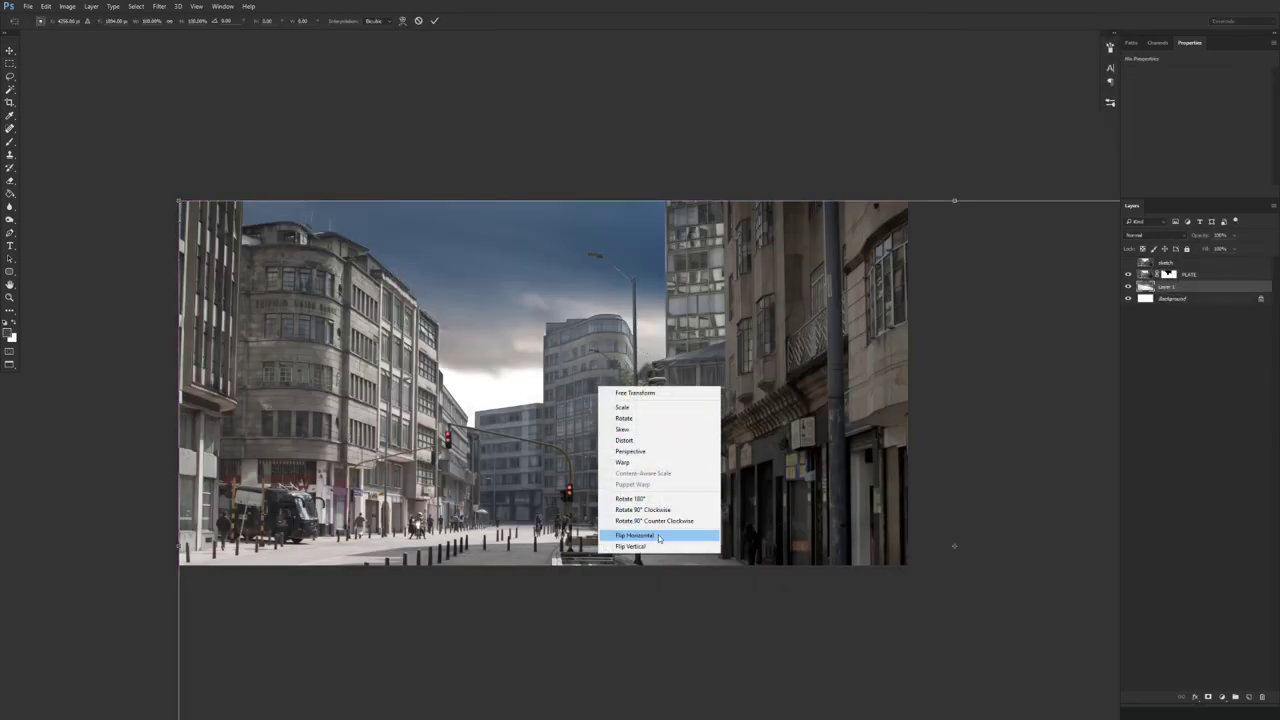
left_click(572, 531)
key("ctrl+minus")
key("ctrl+minus")
key("ctrl+minus")
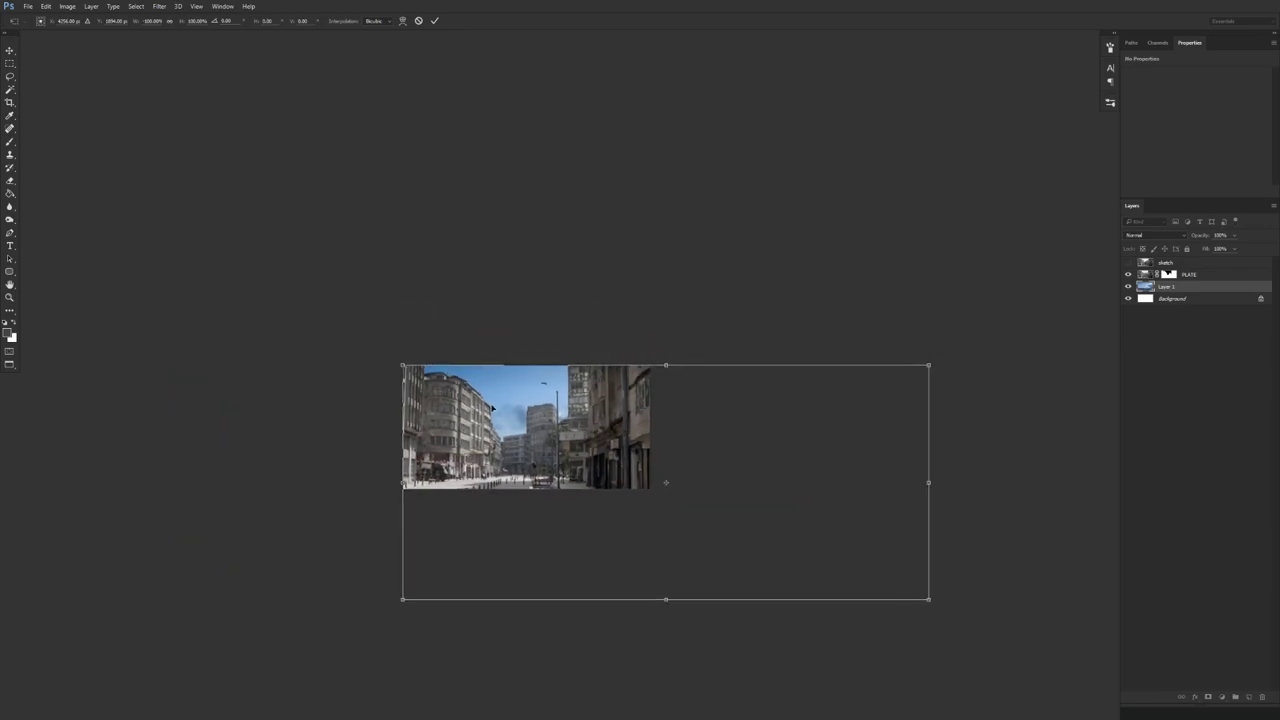
left_click_drag(907, 562, 546, 527)
scroll(546, 527, "up", 4)
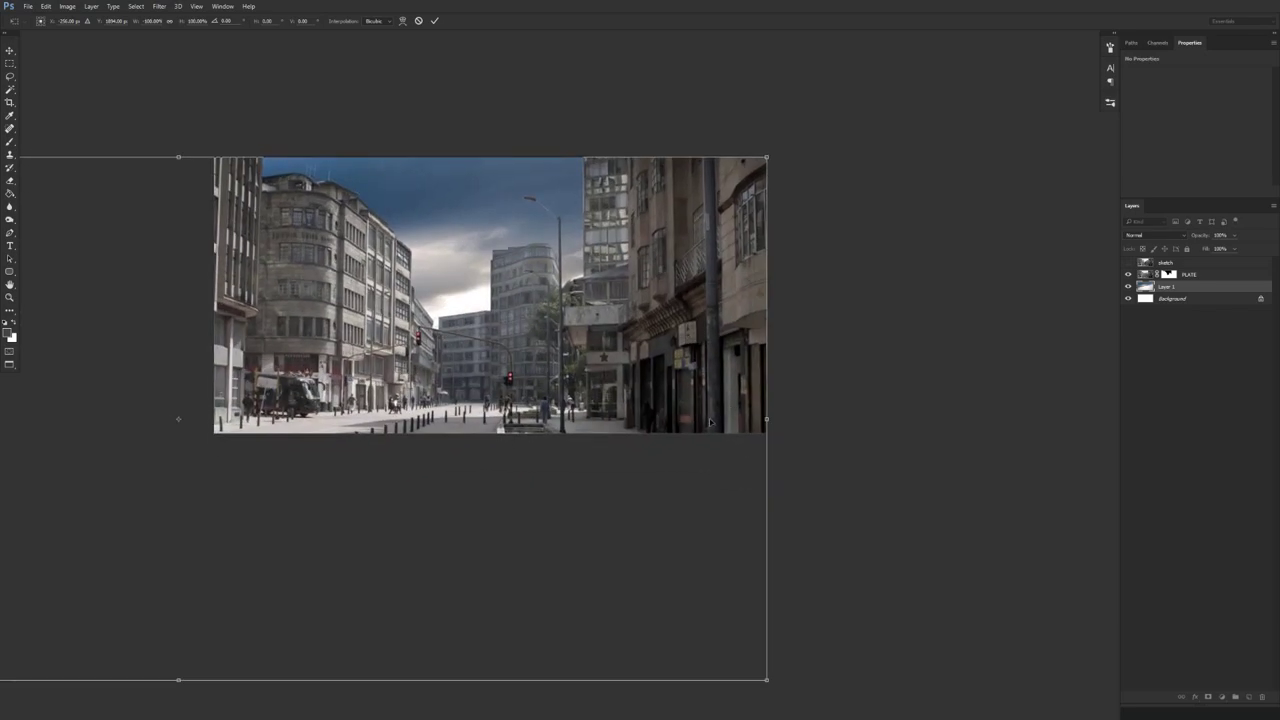
key("Return")
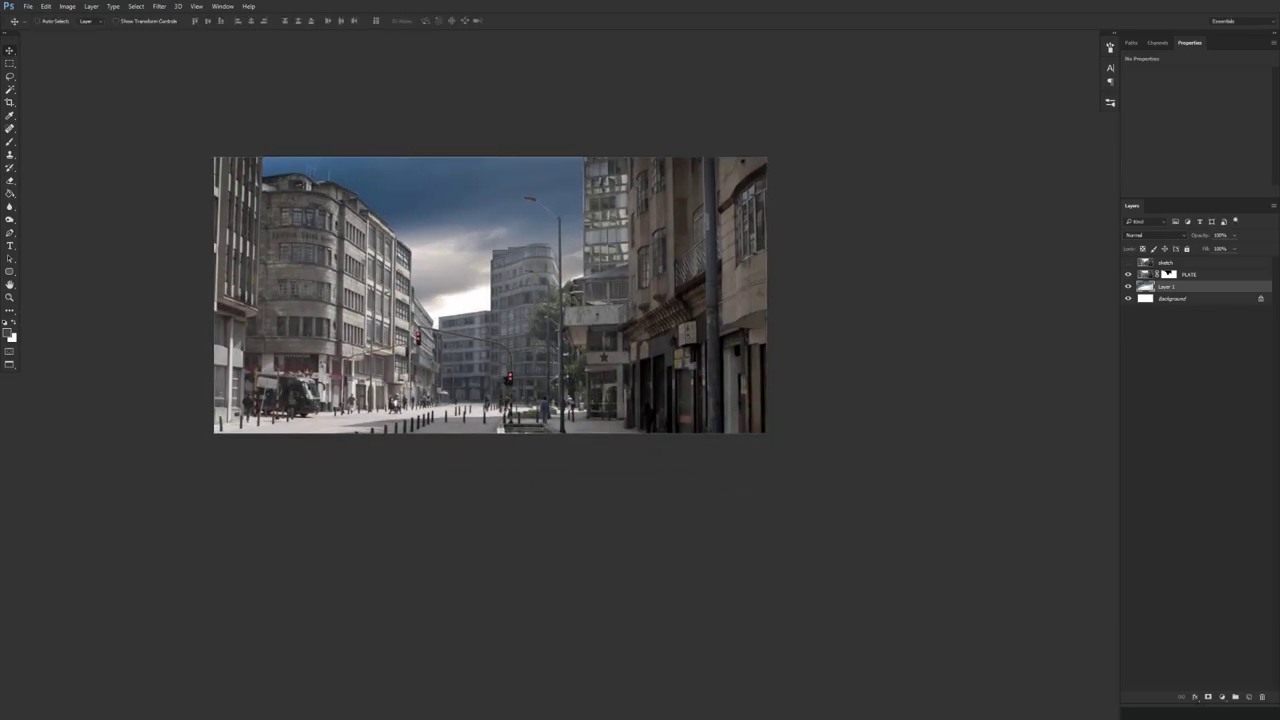
- Hide and show the PLATE layer to check the new sky behind the buildings
key("ctrl+t")
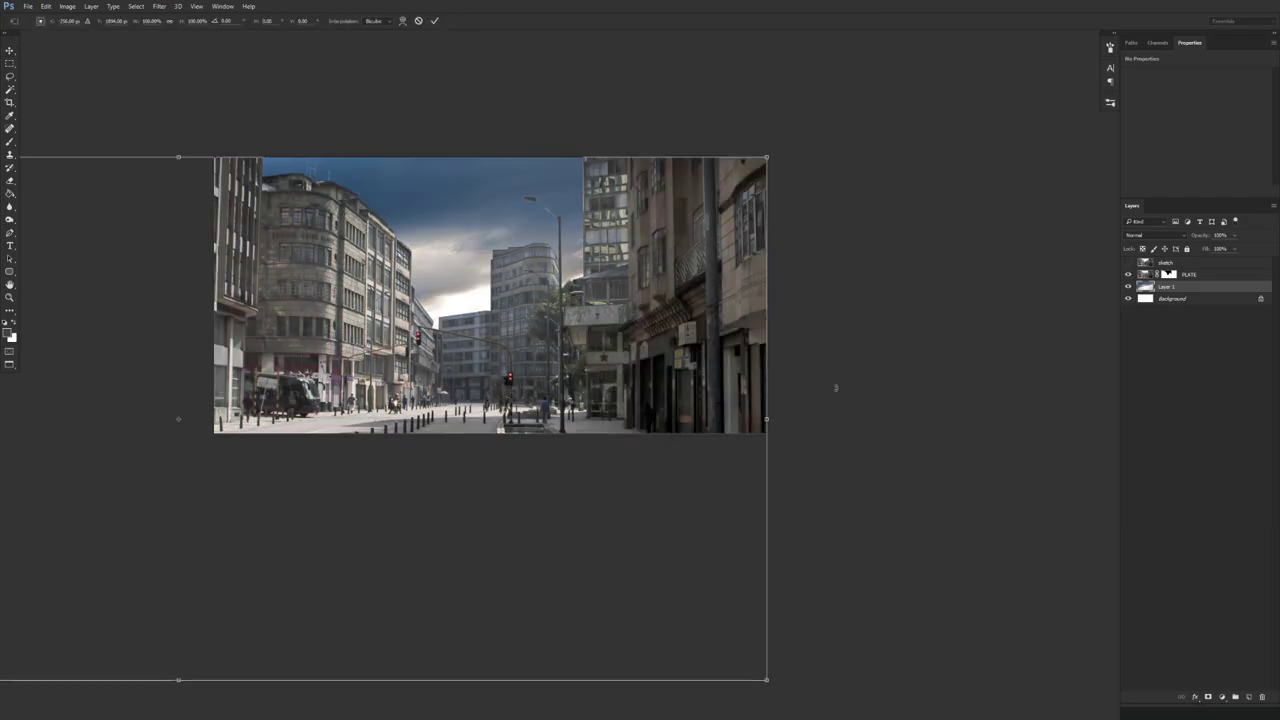
key("Return")
left_click(1128, 274)
left_click(1128, 274)
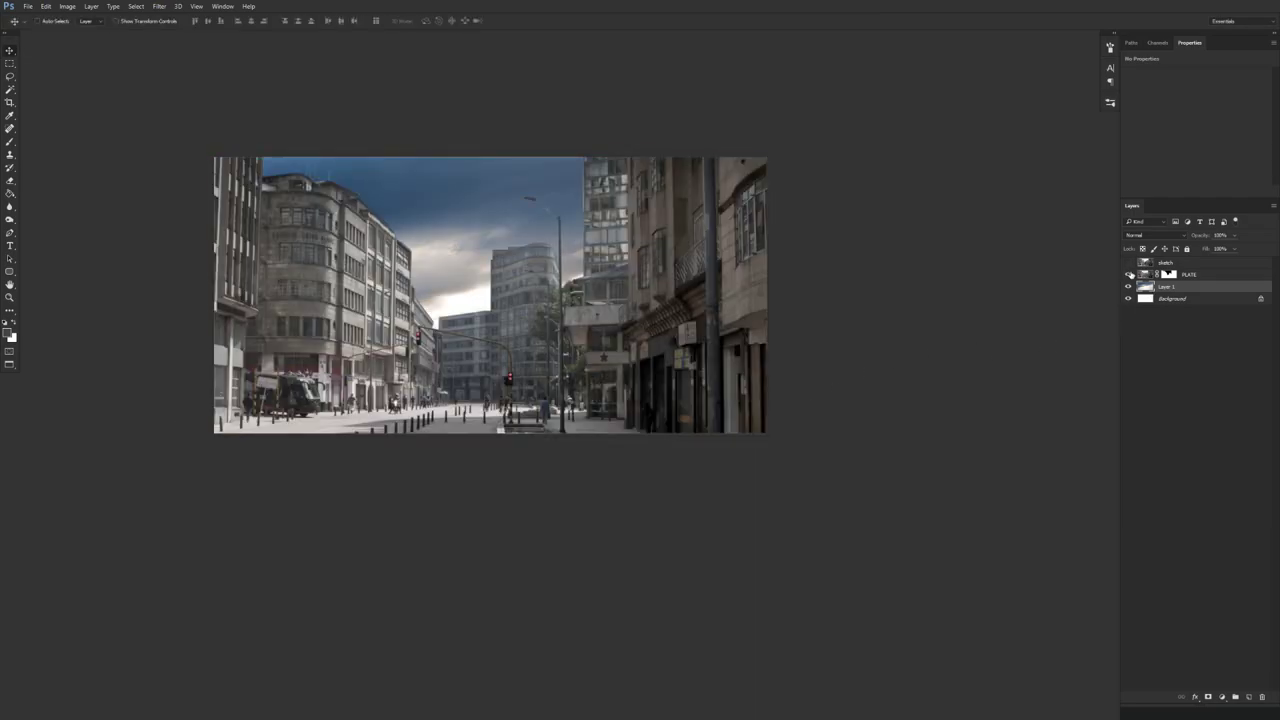
- Scale the sky layer down to about 83% and reposition its clouds behind the buildings
key("ctrl+t")
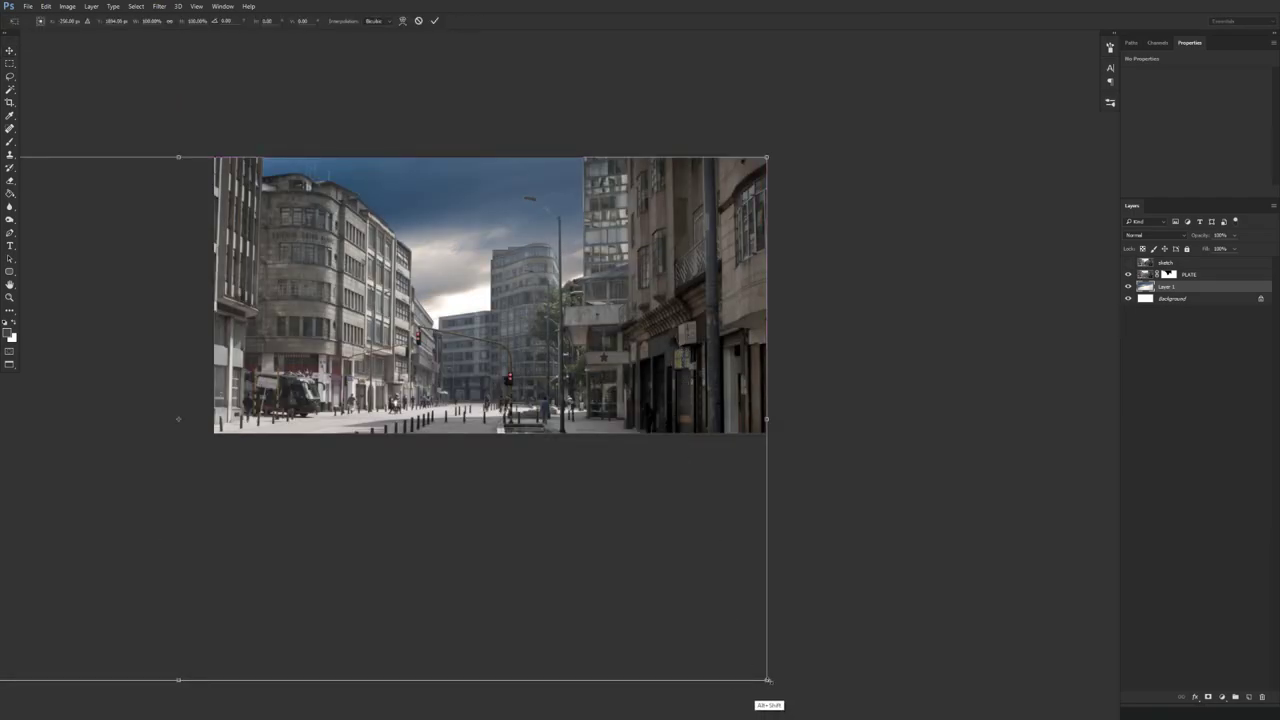
left_click_drag(766, 677, 541, 575)
left_click_drag(446, 458, 661, 356)
left_click_drag(762, 479, 588, 405)
left_click_drag(622, 412, 630, 466)
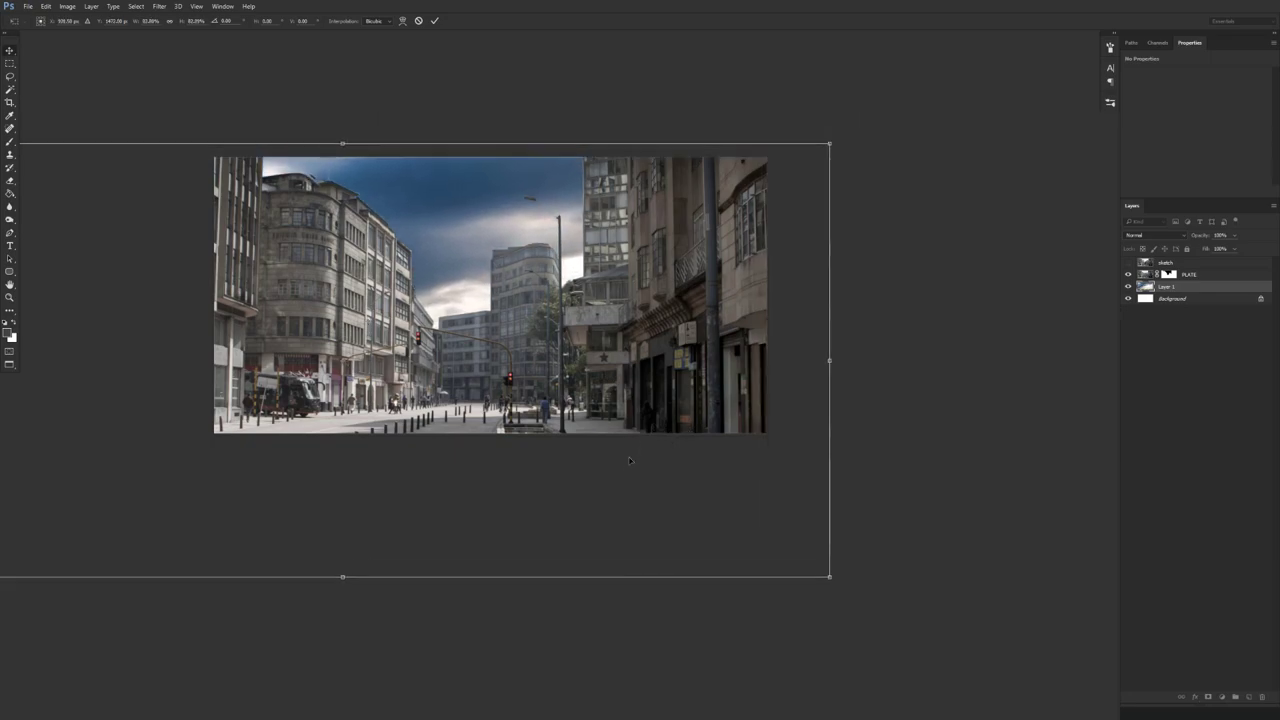
key("Return")
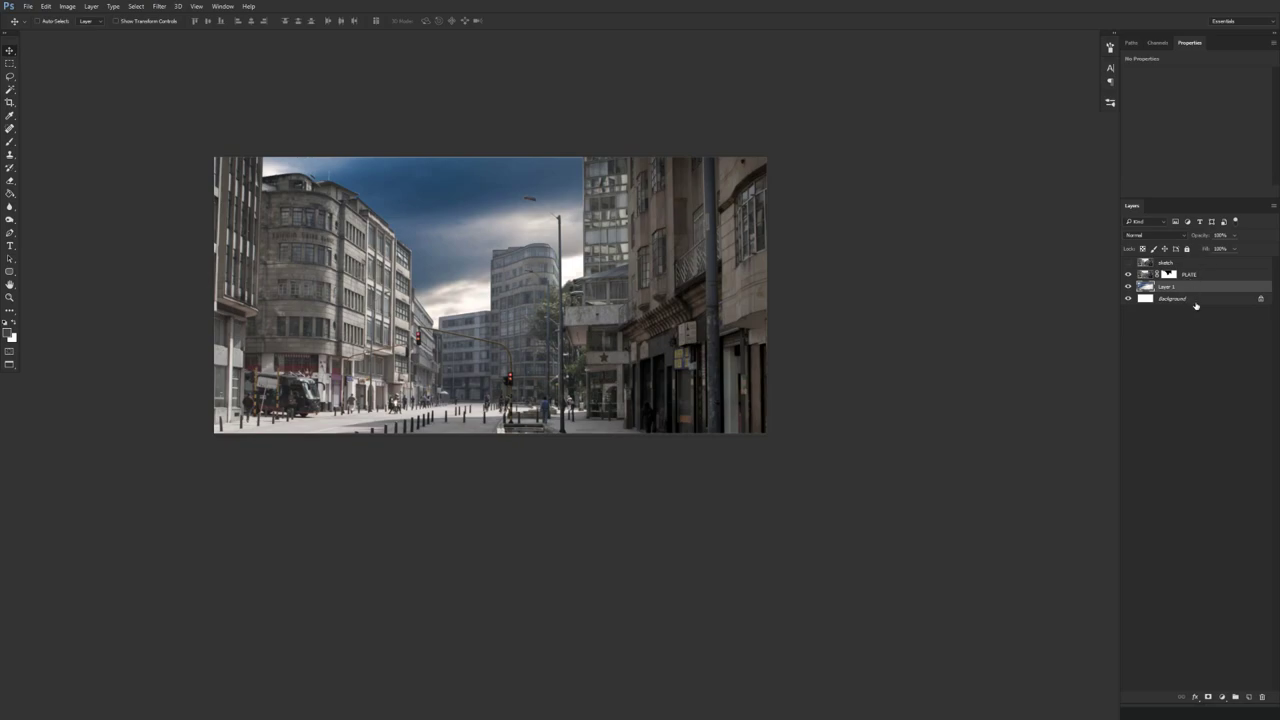
- Paste a second cloudy sky above the first sky layer and scale it down with its top along the canvas's top edge
key("ctrl+j")
left_click_drag(626, 520, 563, 500)
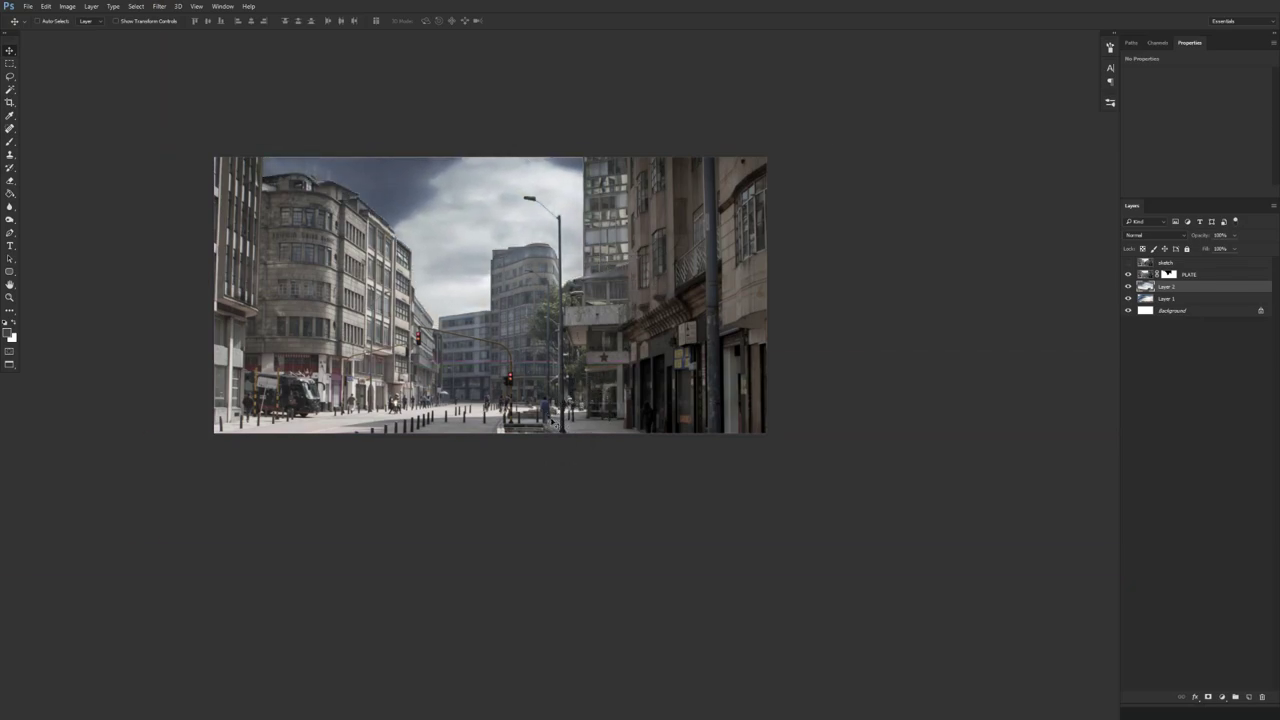
key("ctrl+t")
left_click_drag(68, 124, 255, 203)
left_click_drag(520, 355, 477, 312)
left_click_drag(772, 350, 519, 298)
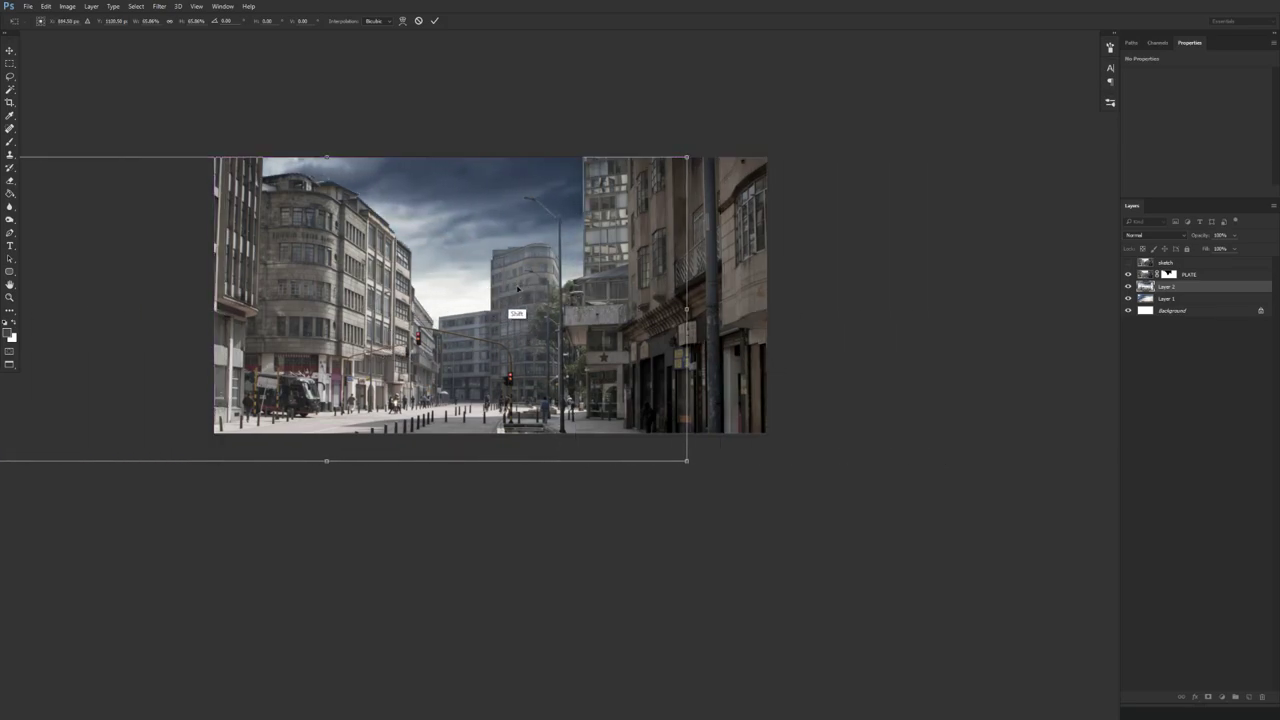
- Flip the second sky layer horizontally and shift it right with its top along the canvas's top edge
right_click(467, 257)
left_click(545, 385)
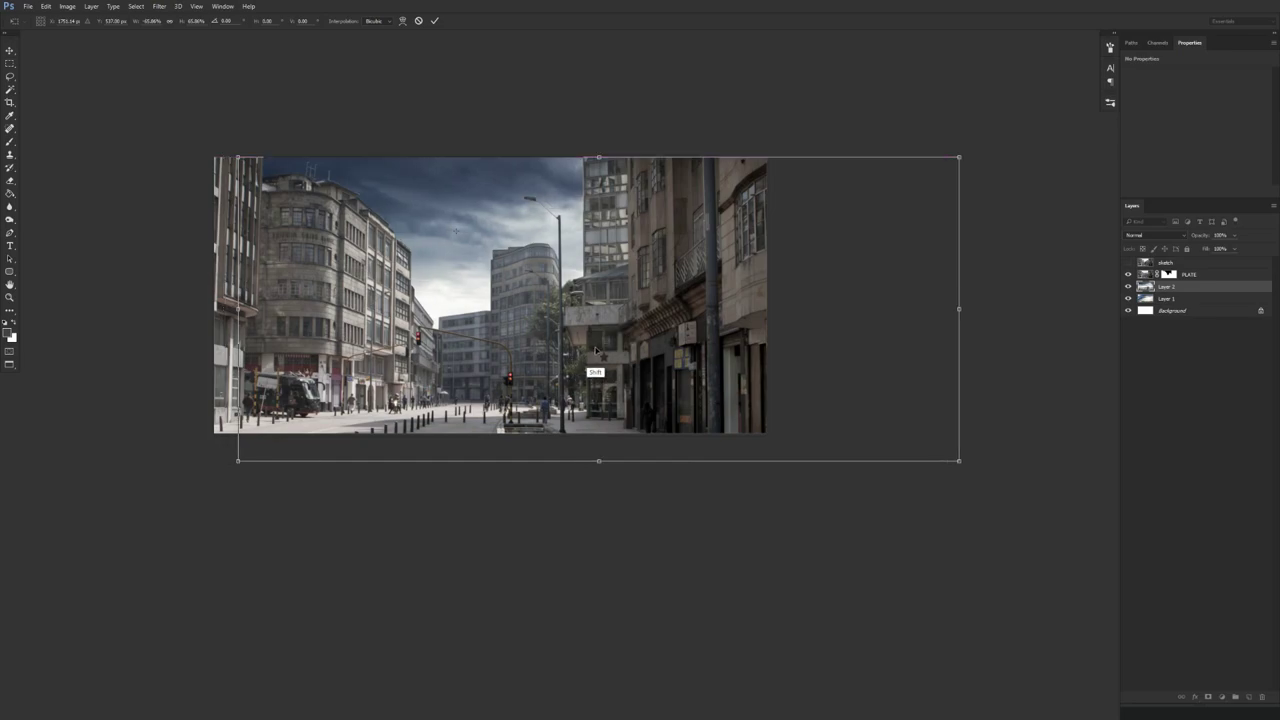
key("Return")
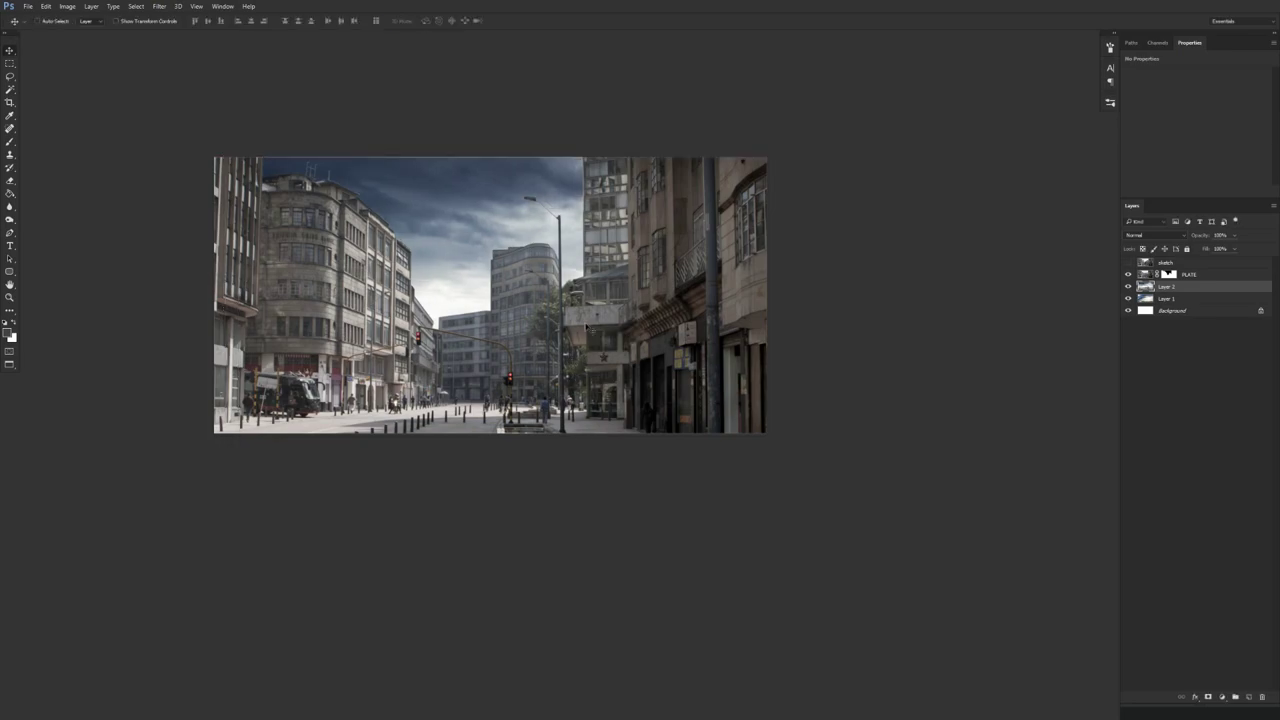
- Scale the second sky layer up to about 117% and align its top-left corner with the canvas's top-left corner
key("ctrl+t")
scroll(613, 420, "down", 1)
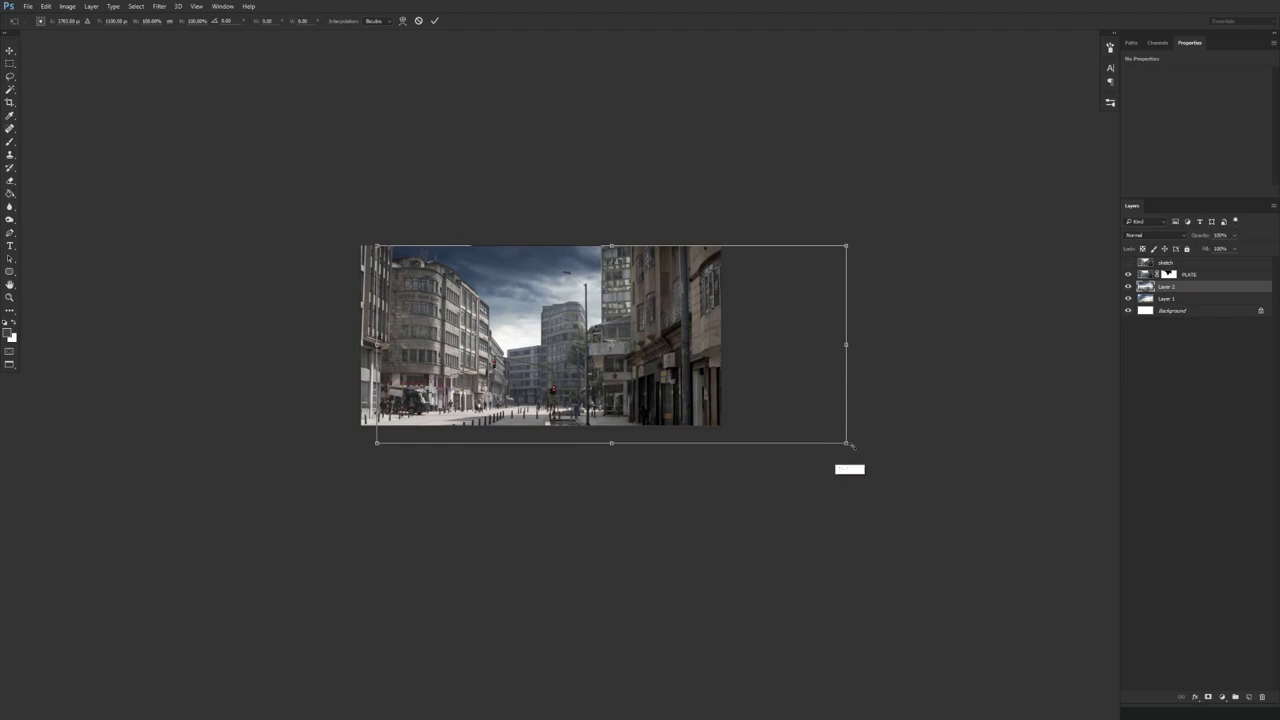
left_click_drag(847, 444, 902, 467)
left_click_drag(779, 410, 819, 437)
left_click_drag(941, 496, 911, 476)
scroll(660, 350, "up", 2)
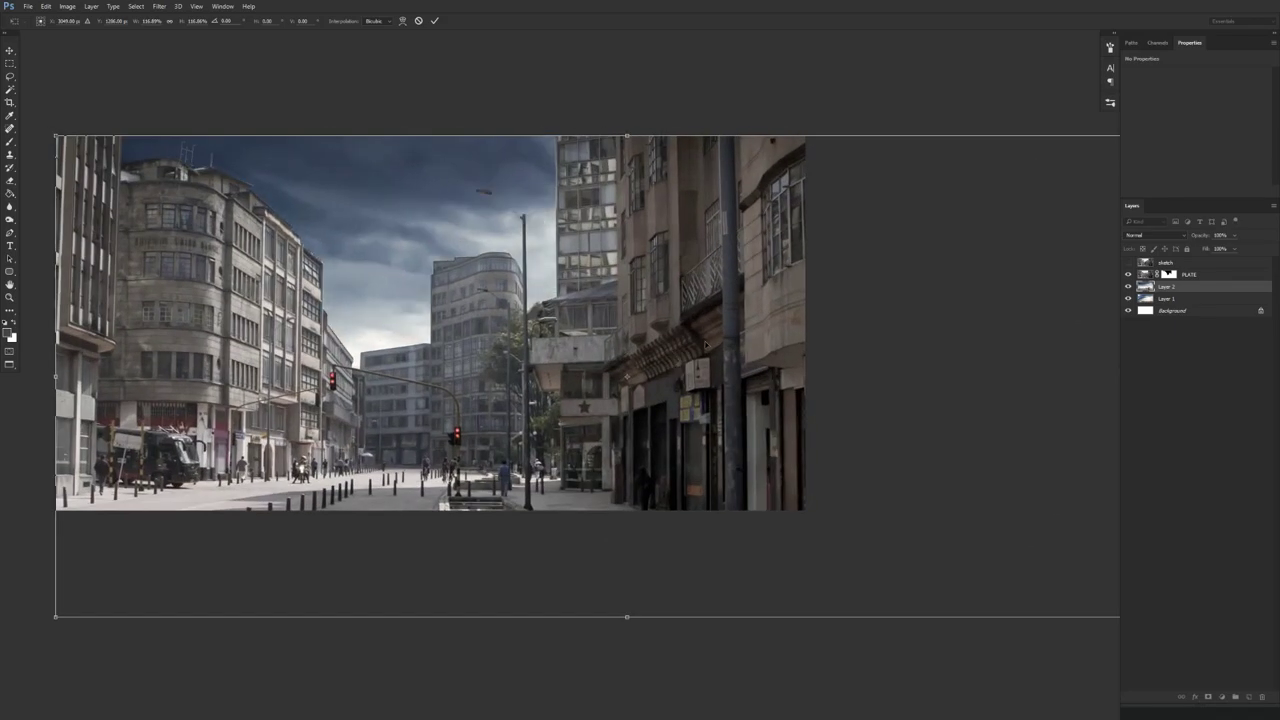
key("Return")
left_click_drag(650, 410, 704, 413)
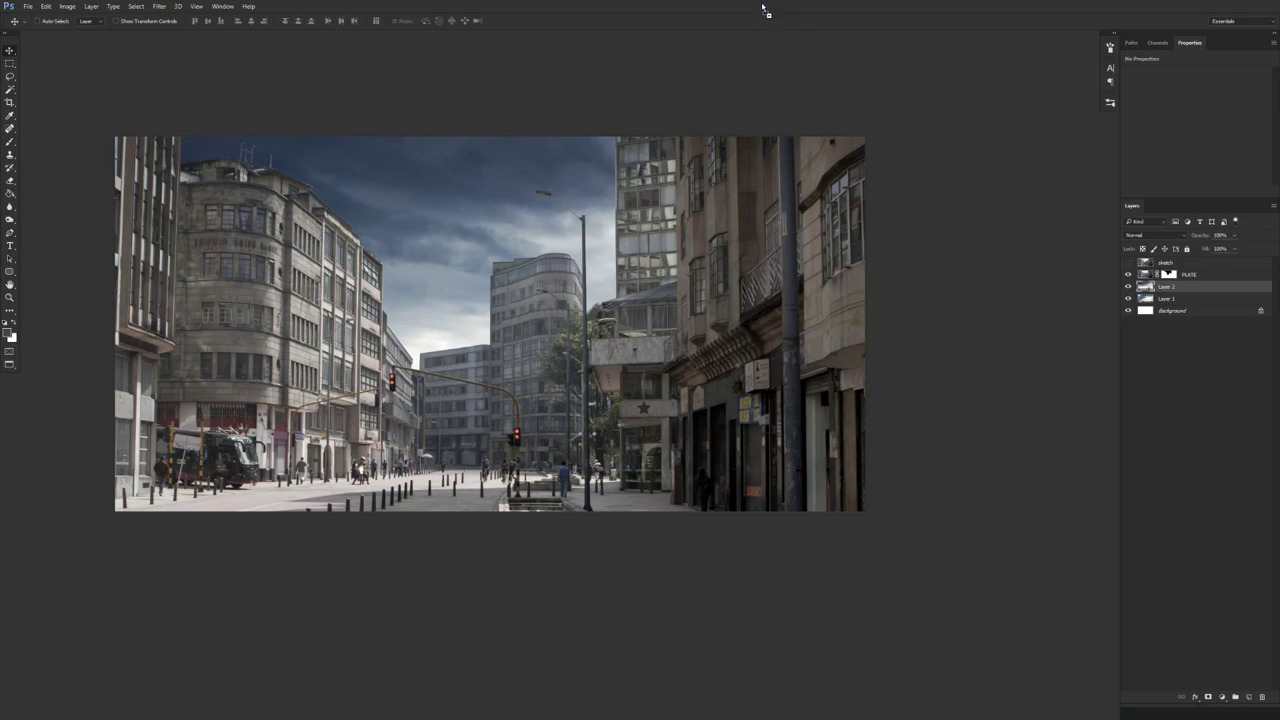
- Cut the dark sky from its own document, close that document without saving, and paste the sky above the second sky layer
key("ctrl+Tab")
key("ctrl+a")
key("ctrl+x")
key("ctrl+w")
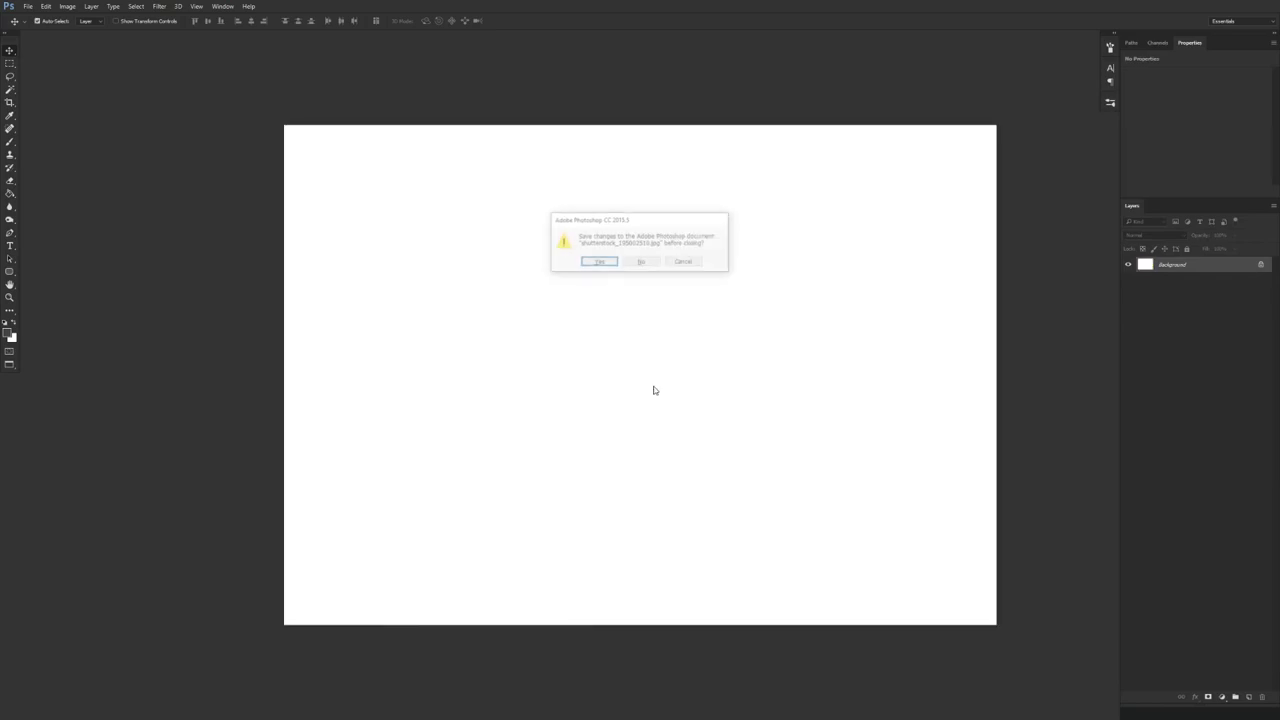
key("n")
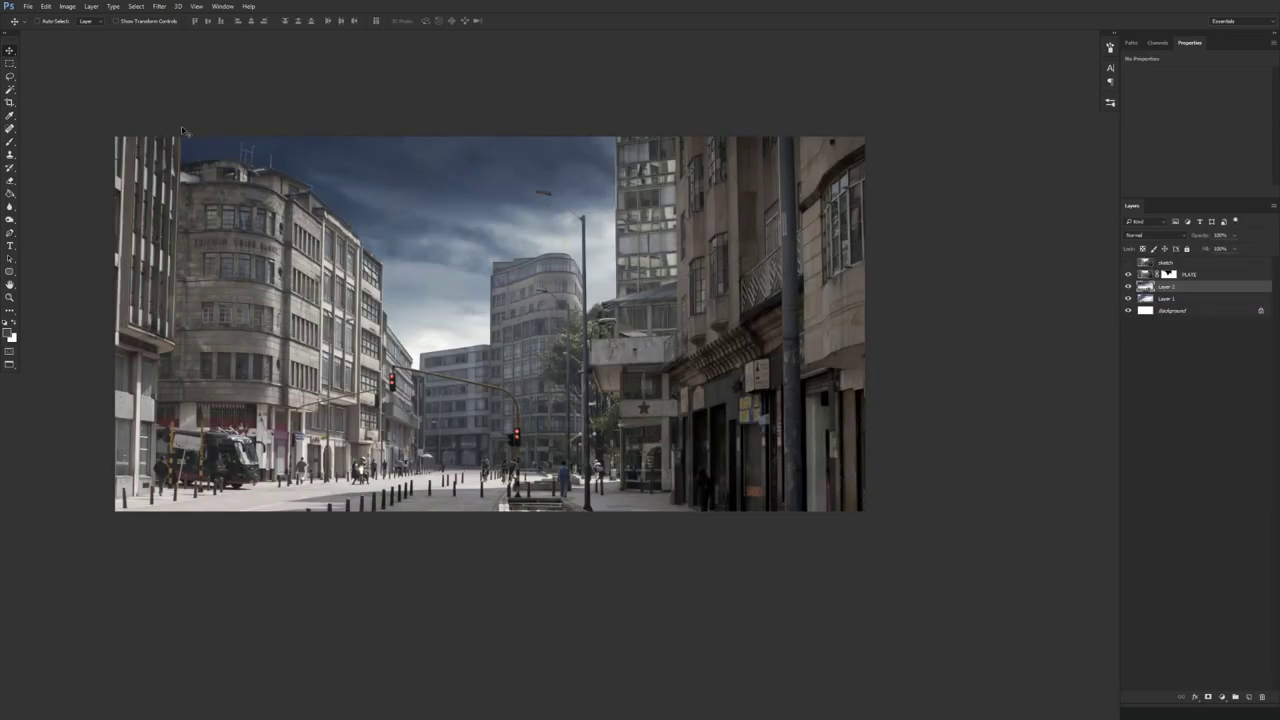
key("ctrl")
key("ctrl+v")
- Flip the pasted dark sky horizontally and scale it down to about 71% so it spans the canvas width
key("ctrl+t")
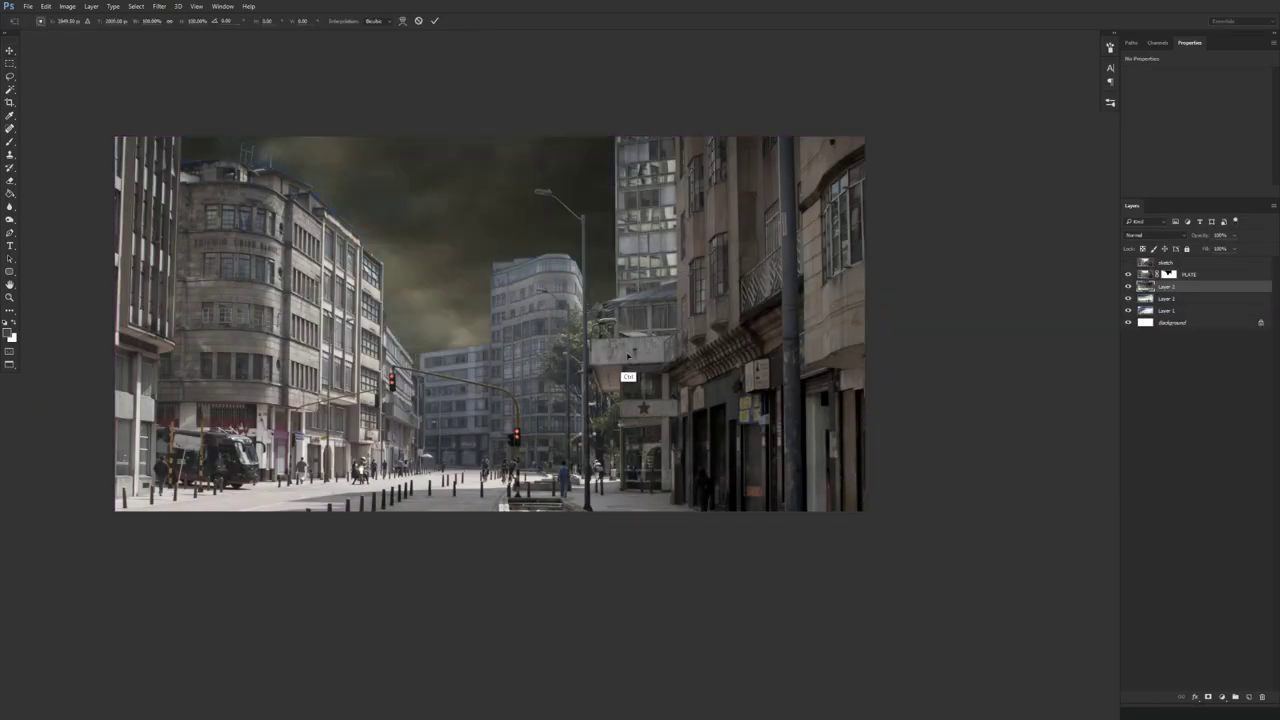
right_click(596, 364)
left_click(660, 517)
key("ctrl+minus")
key("ctrl+minus")
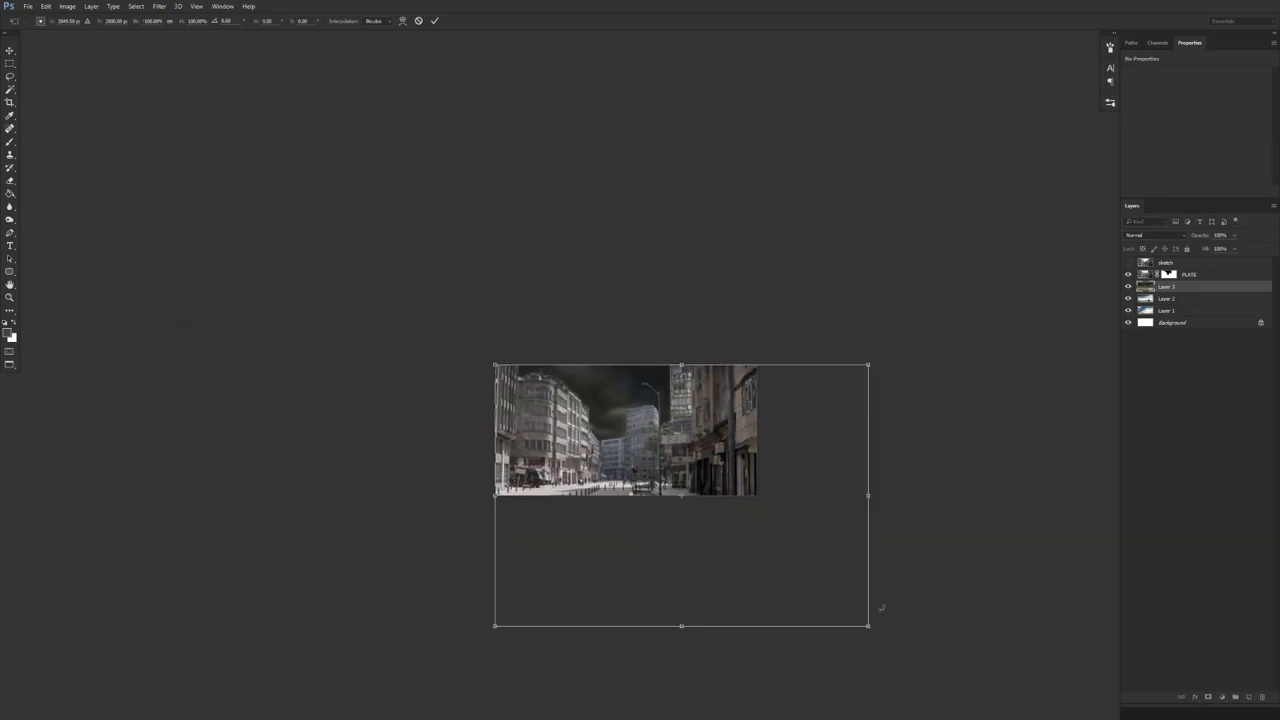
left_click_drag(868, 624, 760, 548)
mouse_move(700, 499)
left_mouse_down()
mouse_move(702, 432)
mouse_move(700, 495)
left_mouse_up()
key("Return")
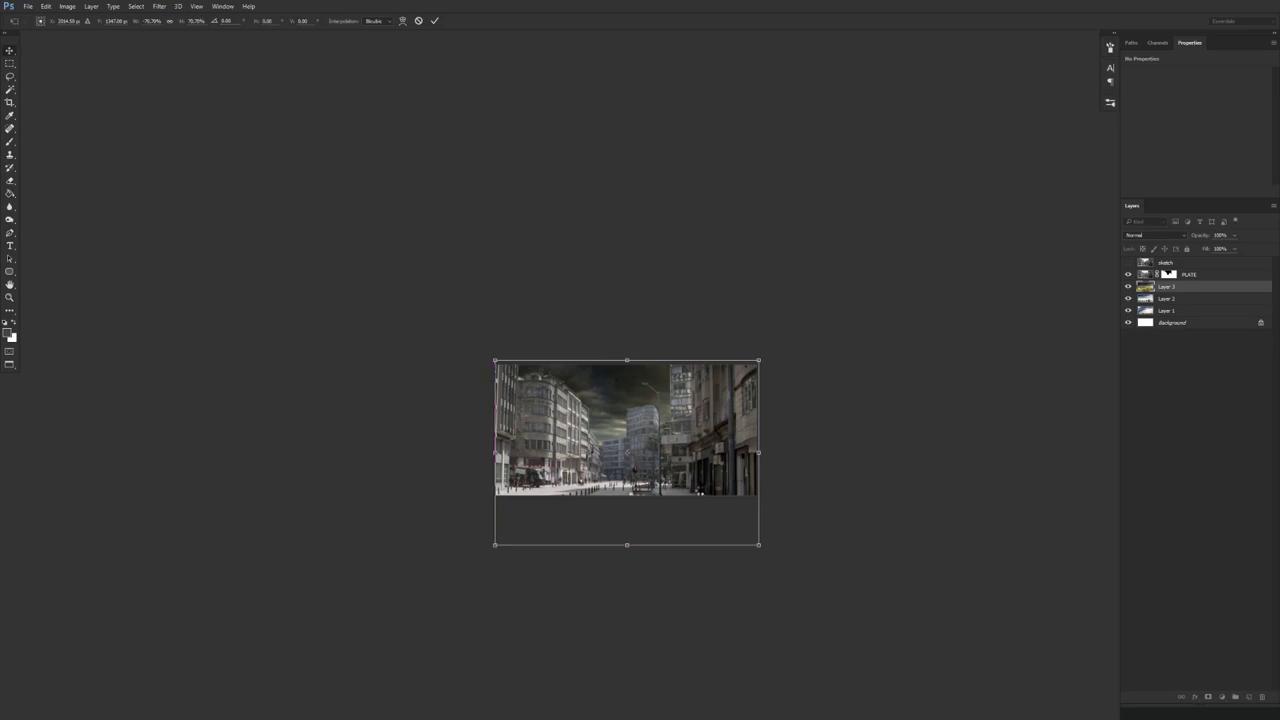
- Delete the dark sky layer and hide and show the second sky layer to compare it with the first
key("Delete")
left_click(1129, 288)
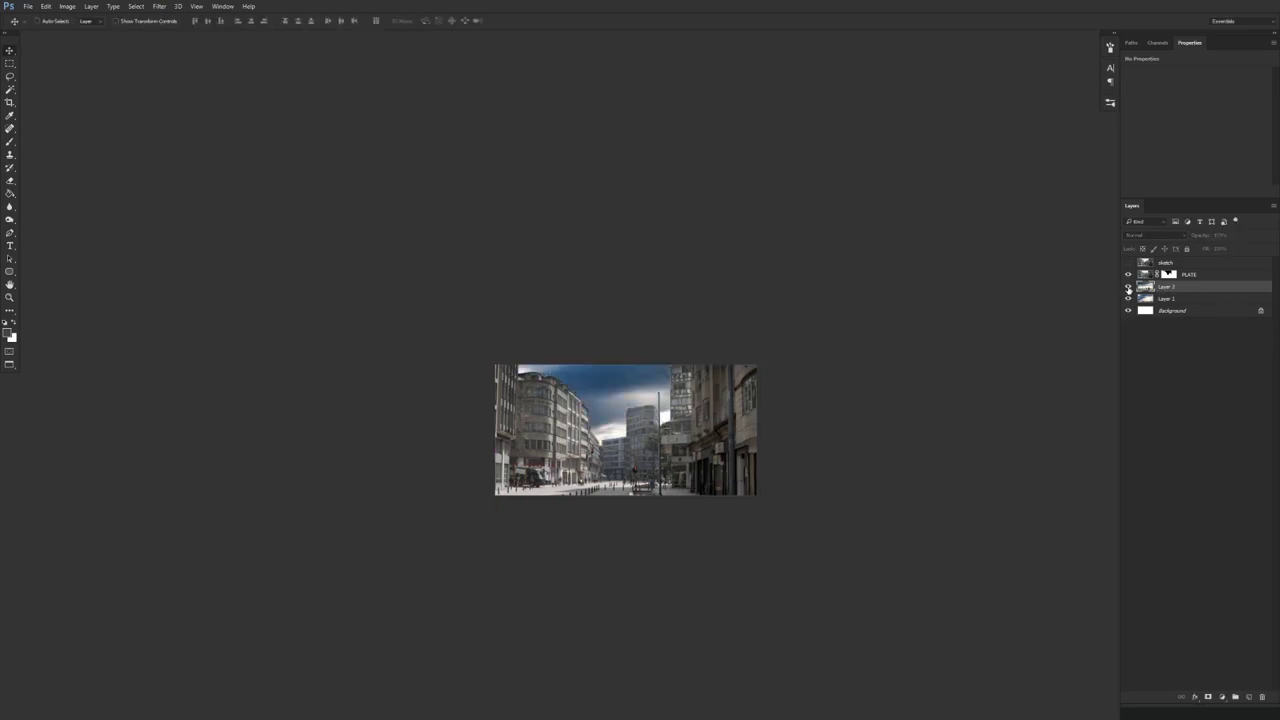
left_click(1128, 287)
key("ctrl+plus")
key("ctrl+plus")
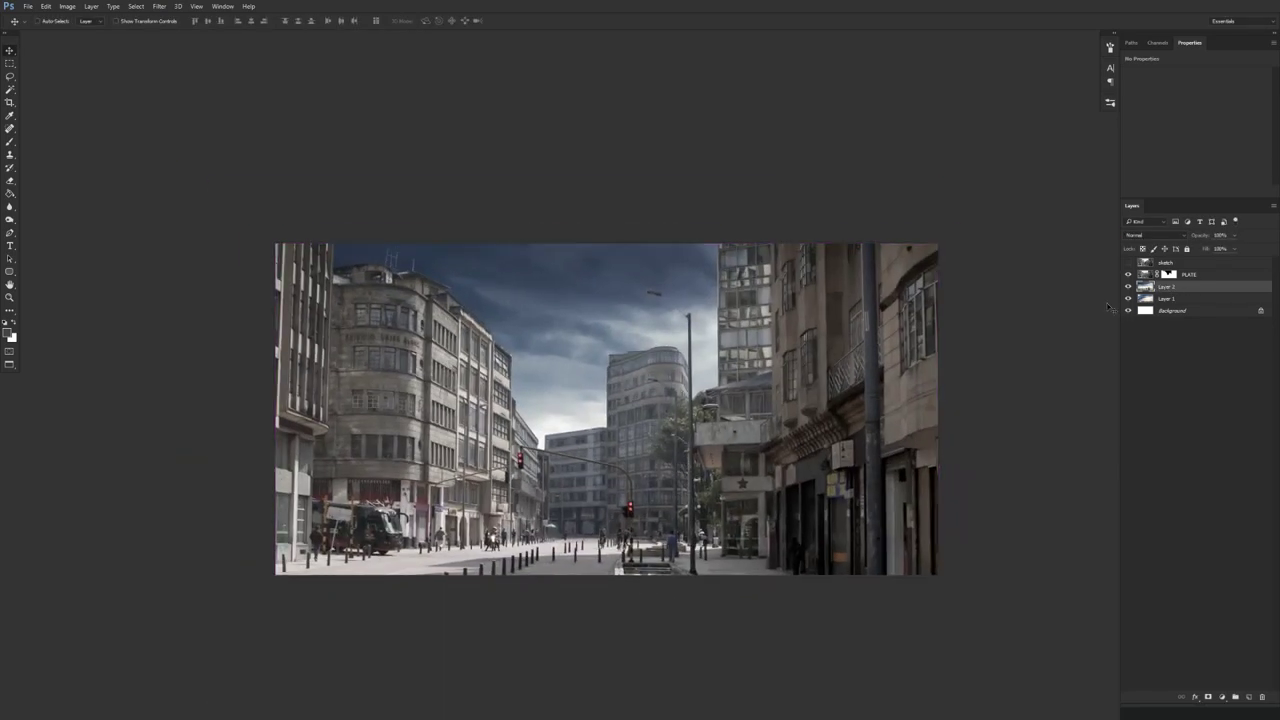
left_click_drag(801, 528, 625, 504)
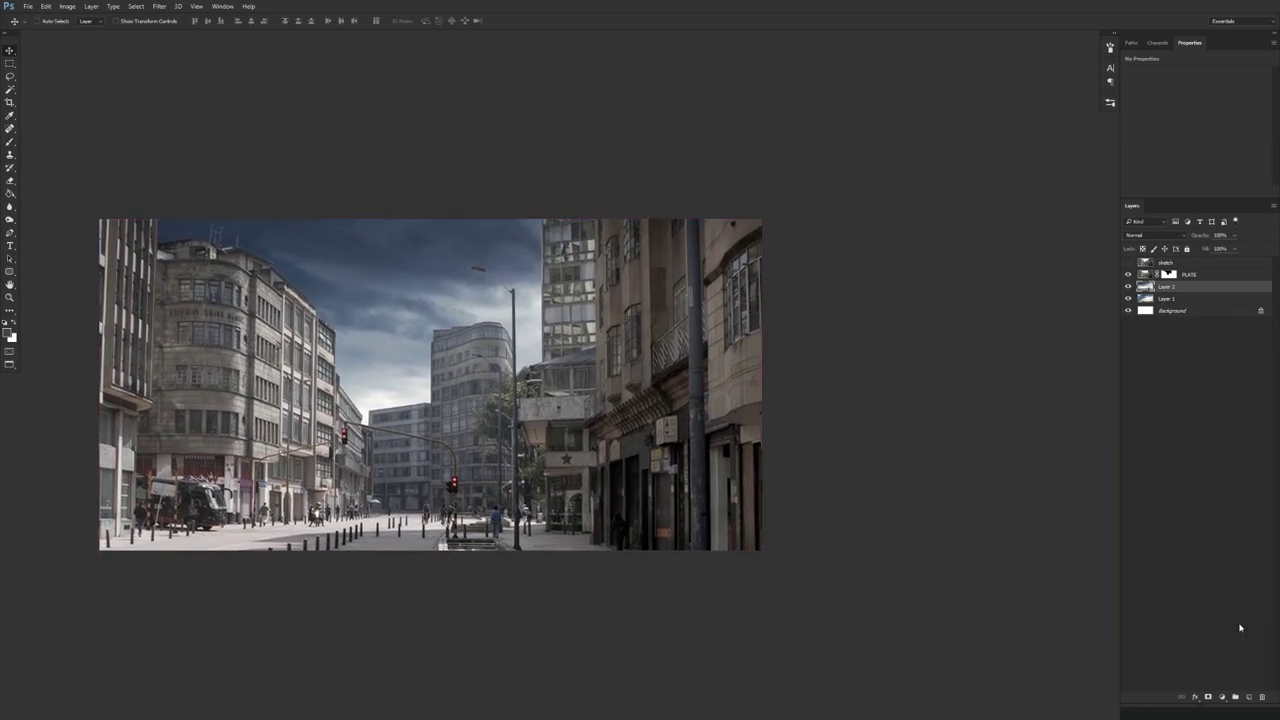
- Add a Levels adjustment above the second sky layer and clip it to that layer
left_click(1222, 697)
left_click(1200, 533)
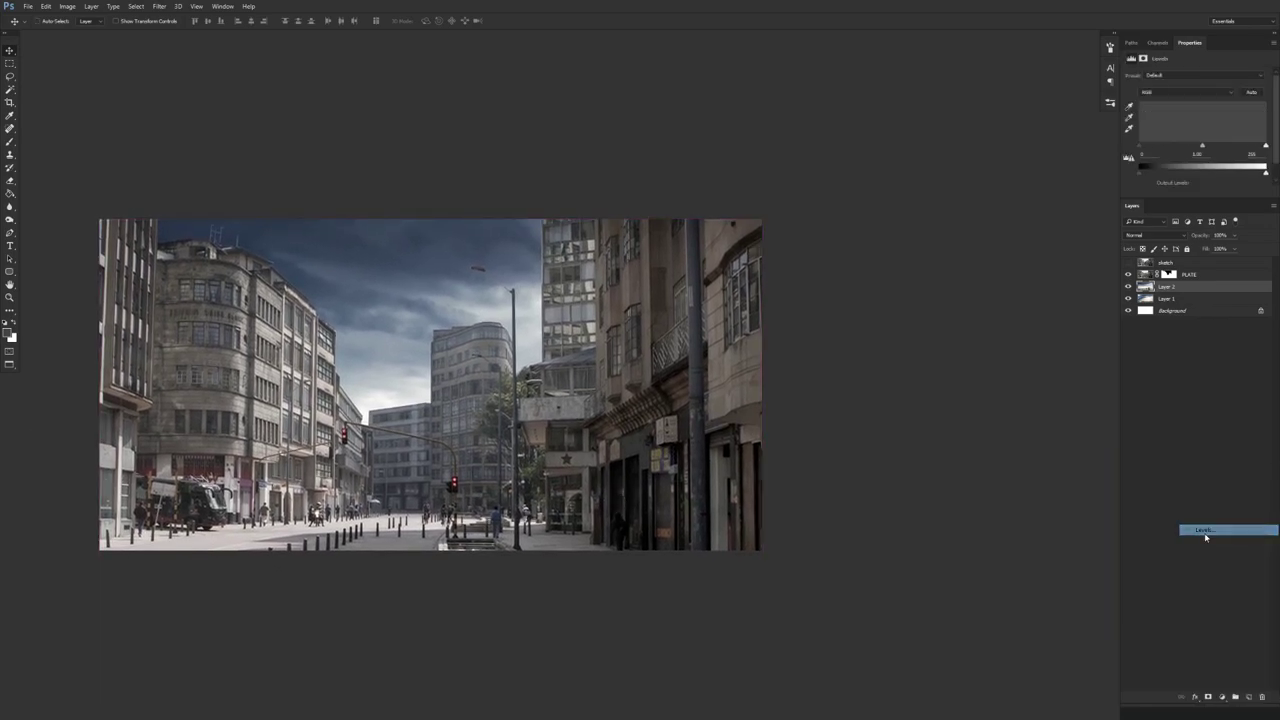
left_click(1197, 292, "alt")
- Delete the first sky layer and the white Background, and rename the remaining cloud layer as sky
left_click(1188, 312)
key("Delete")
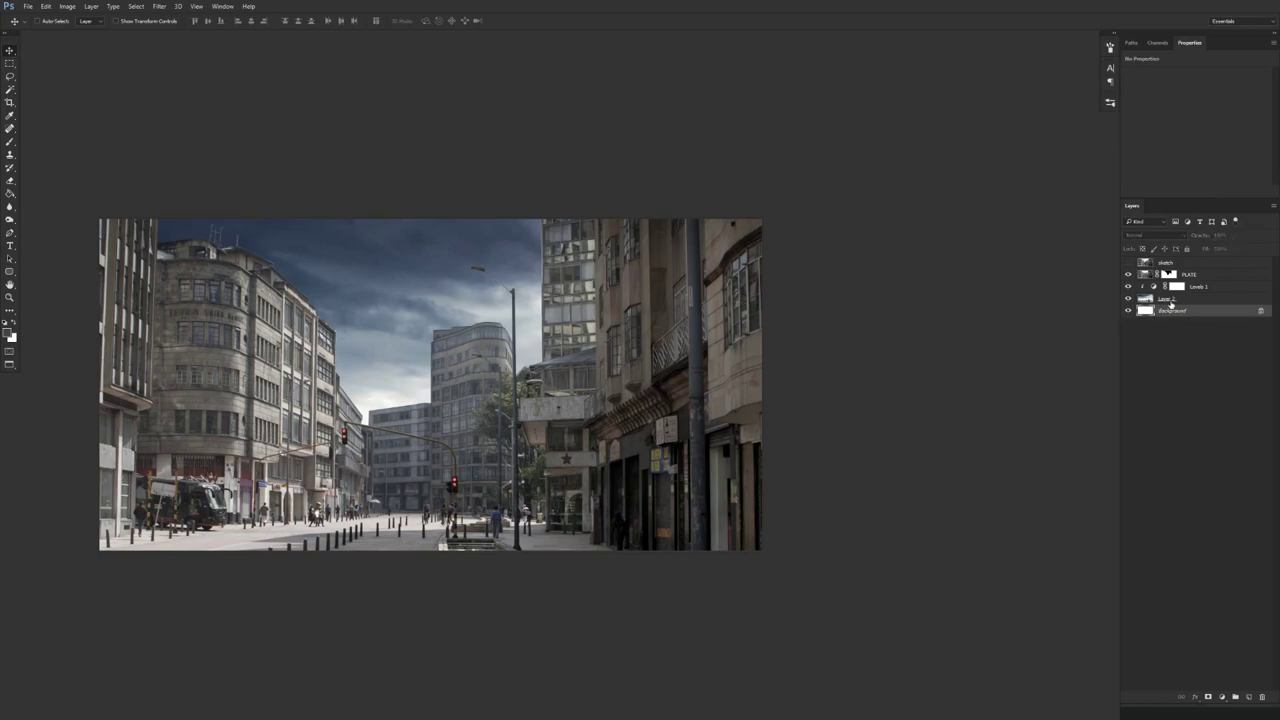
double_click(1172, 299)
type("sky")
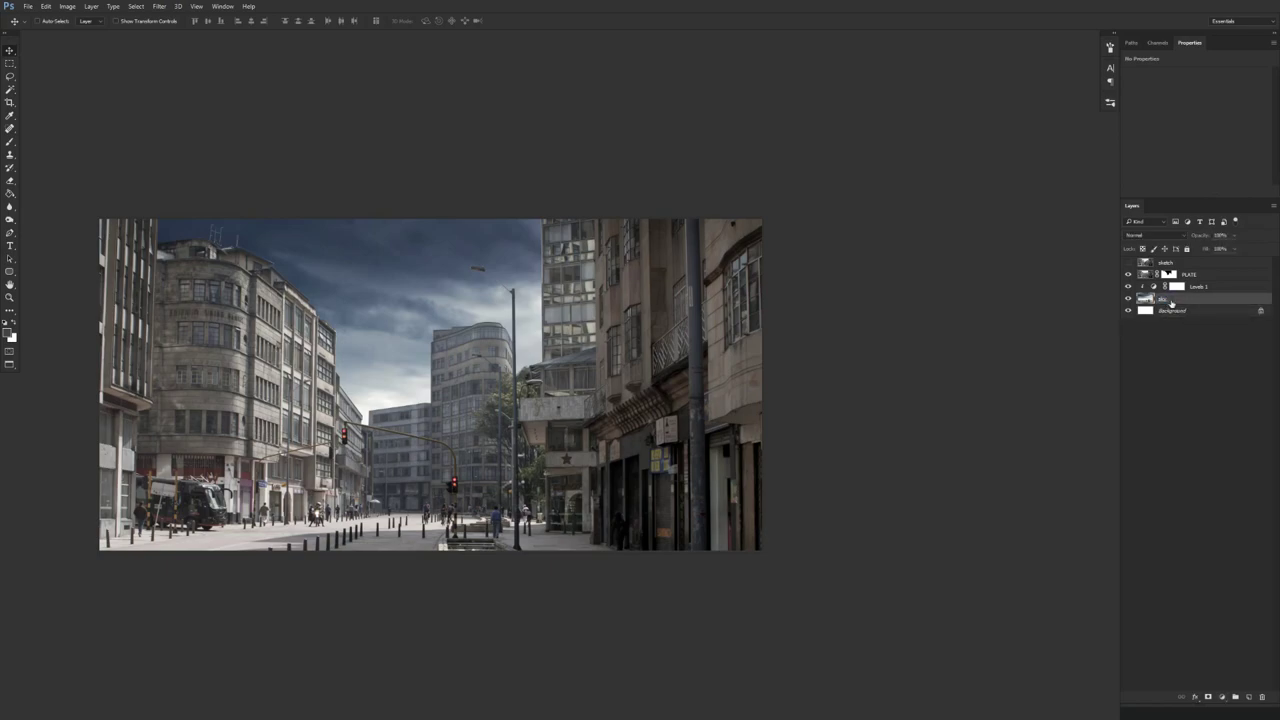
key("Return")
left_click(1205, 288)
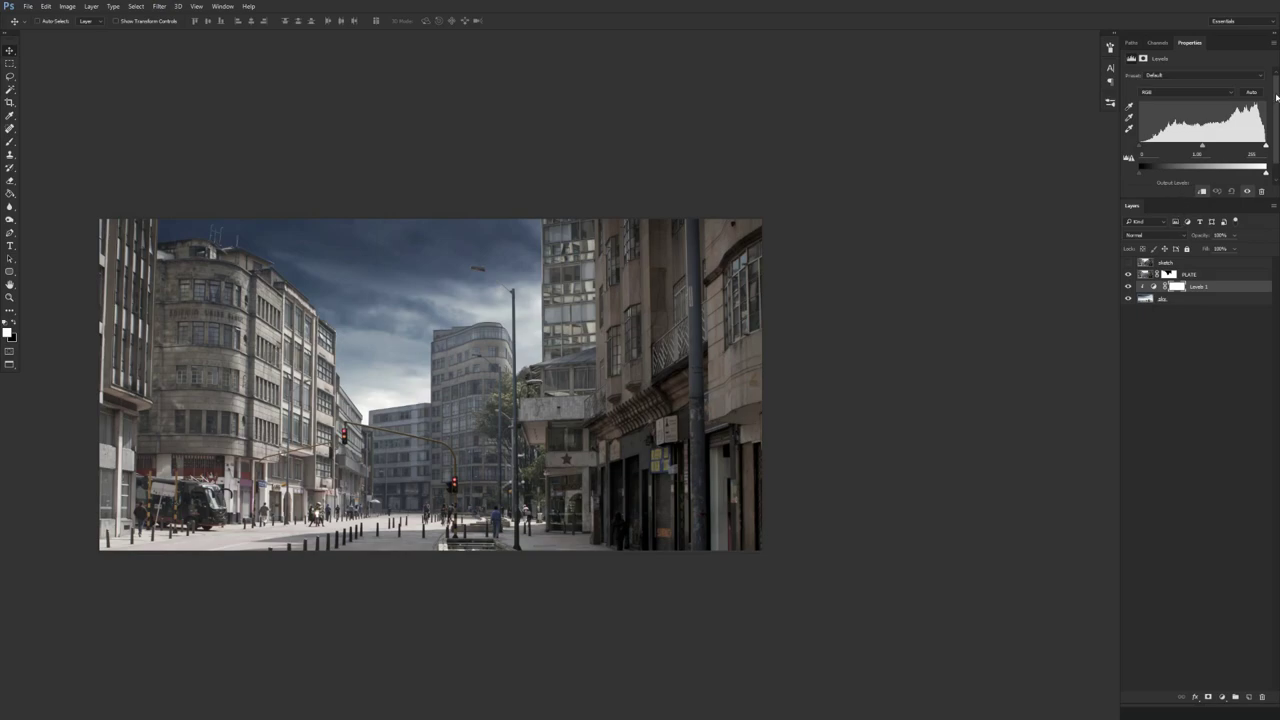
left_click(1170, 92)
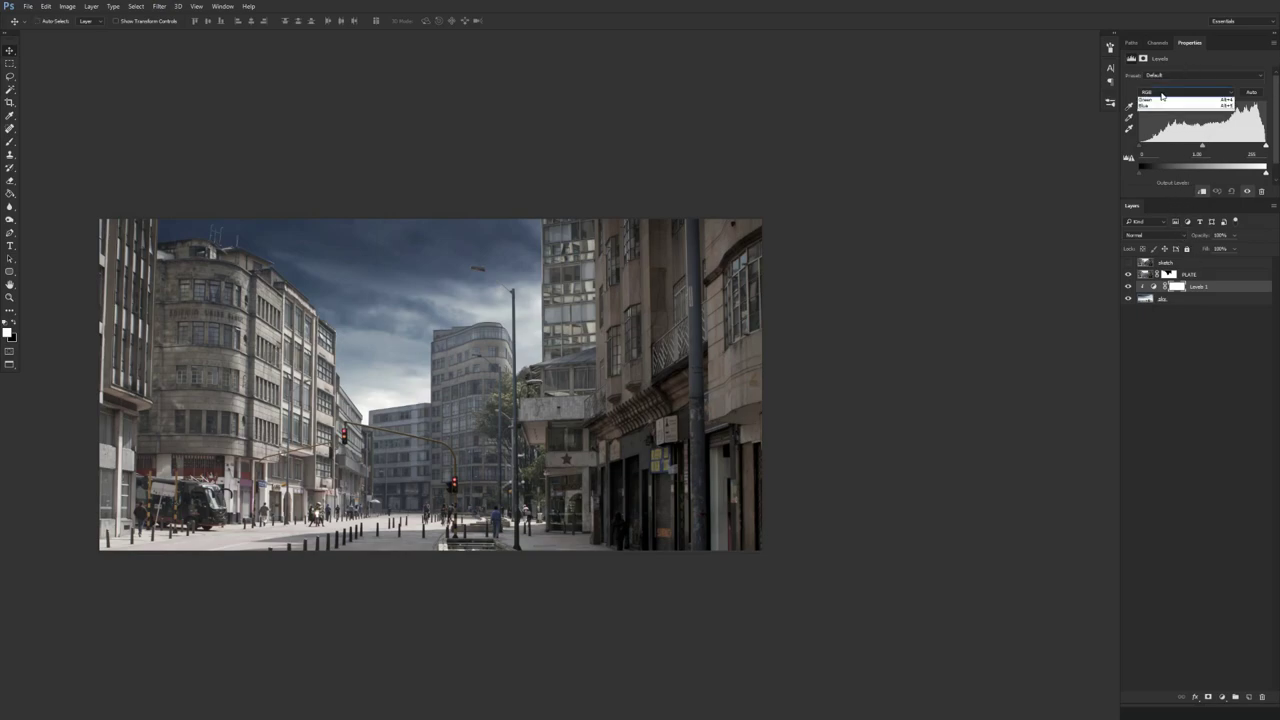
left_click(1163, 111)
- Add a Levels adjustment above PLATE with the white input at about 62 to inspect the shadow colours, and hide it
left_click(1189, 275)
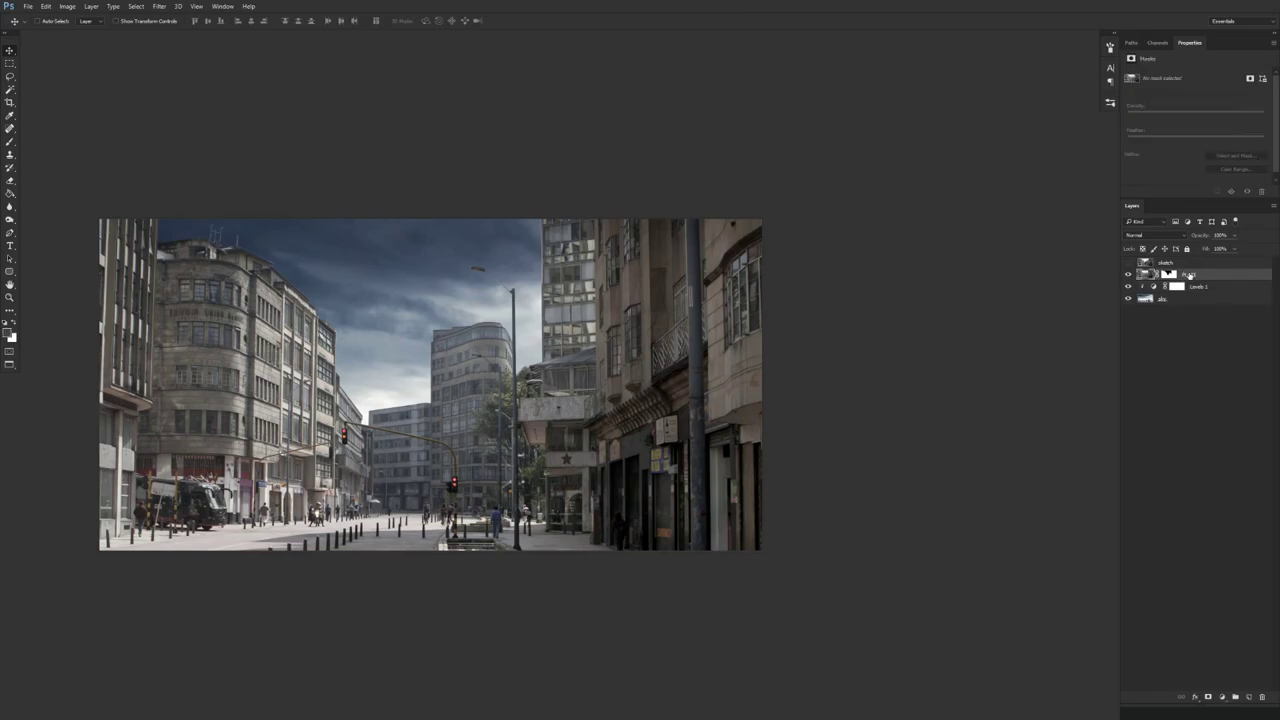
left_click(1221, 697)
left_click(1210, 532)
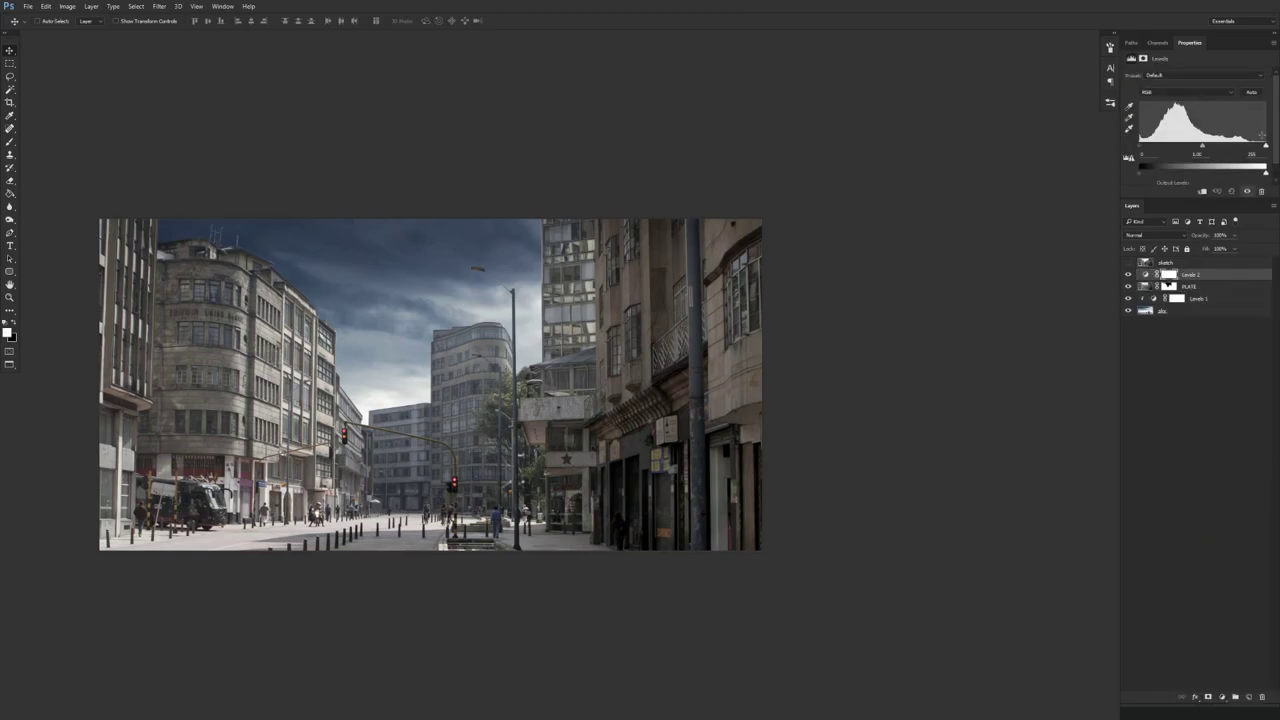
left_click_drag(1265, 148, 1172, 155)
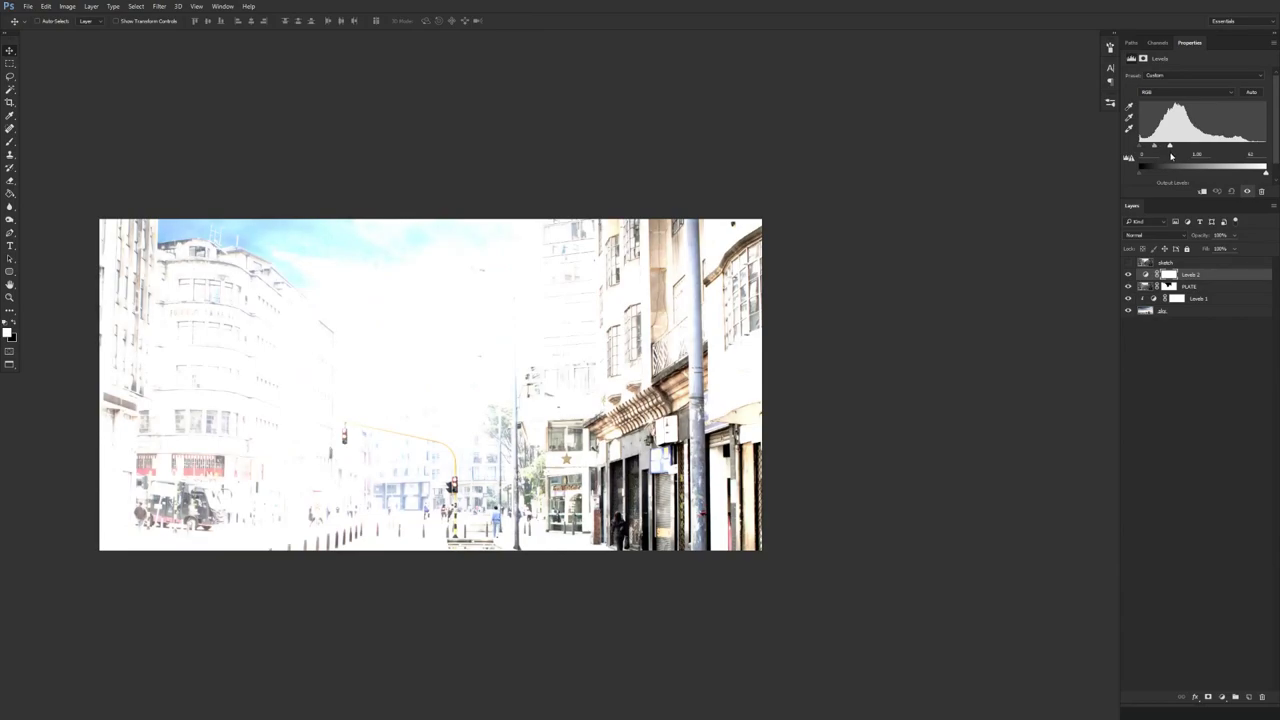
scroll(212, 330, "up", 5)
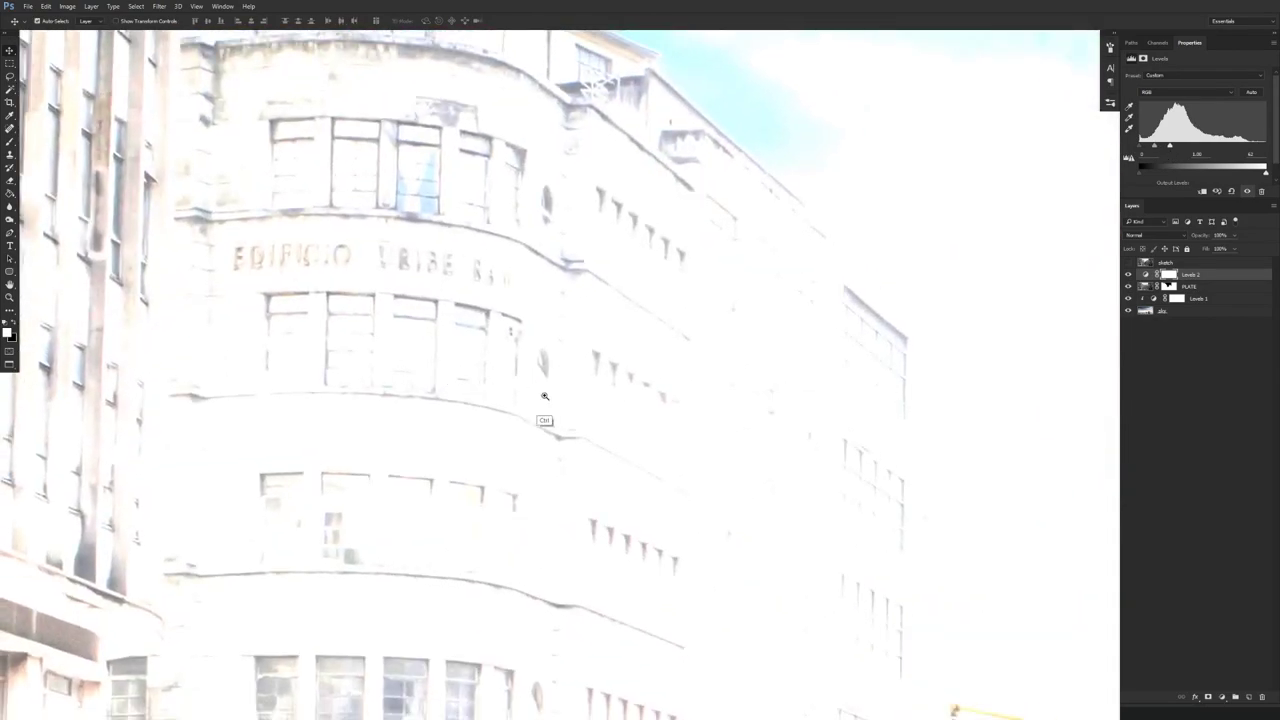
scroll(543, 418, "down", 3)
left_click_drag(741, 541, 449, 489)
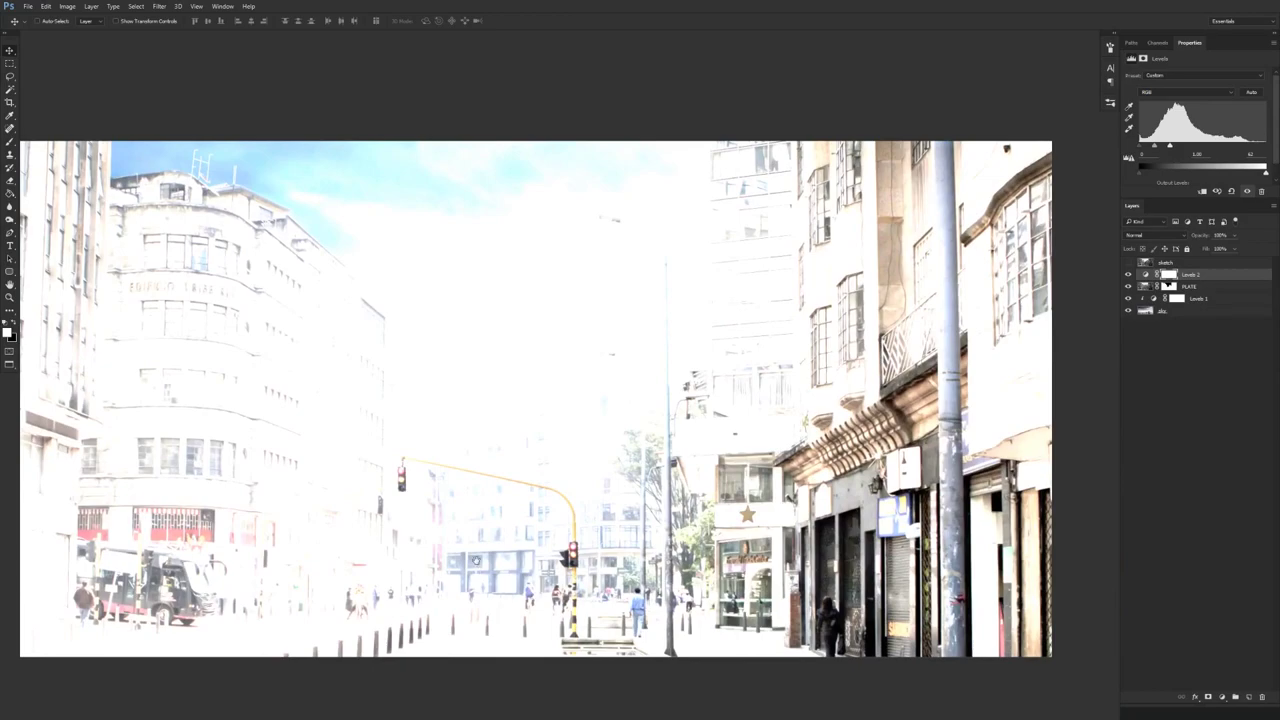
left_click(1128, 274)
- In the sky's Levels adjustment, slightly raise the Red channel's output black and set the Blue channel's input black to about 25
left_click(1208, 298)
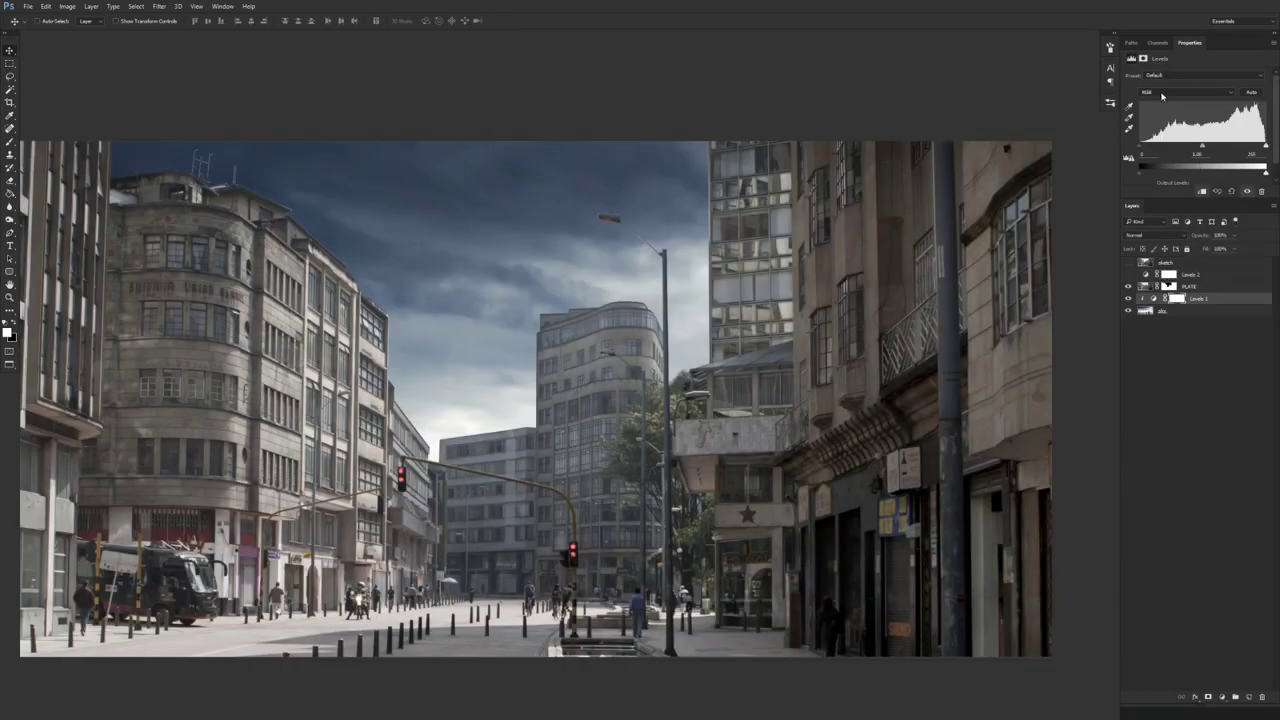
left_click(1162, 92)
left_click(1165, 110)
left_click_drag(1141, 171, 1146, 176)
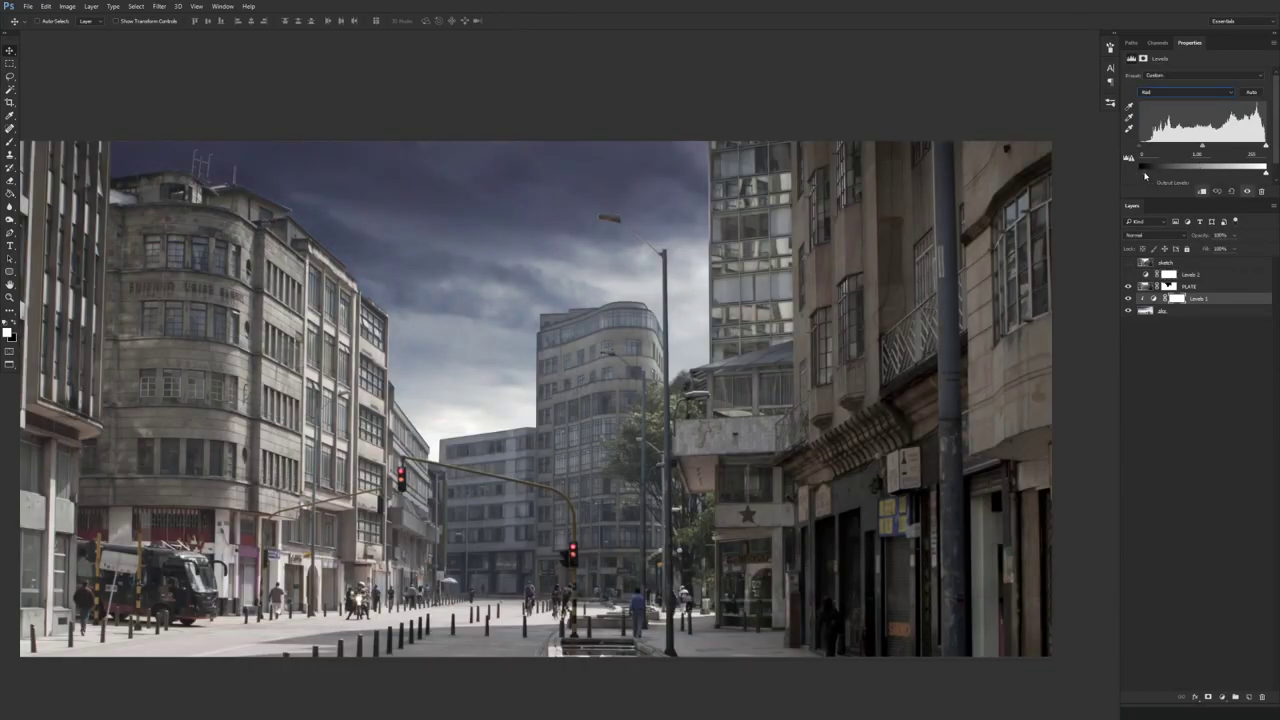
left_click(1156, 93)
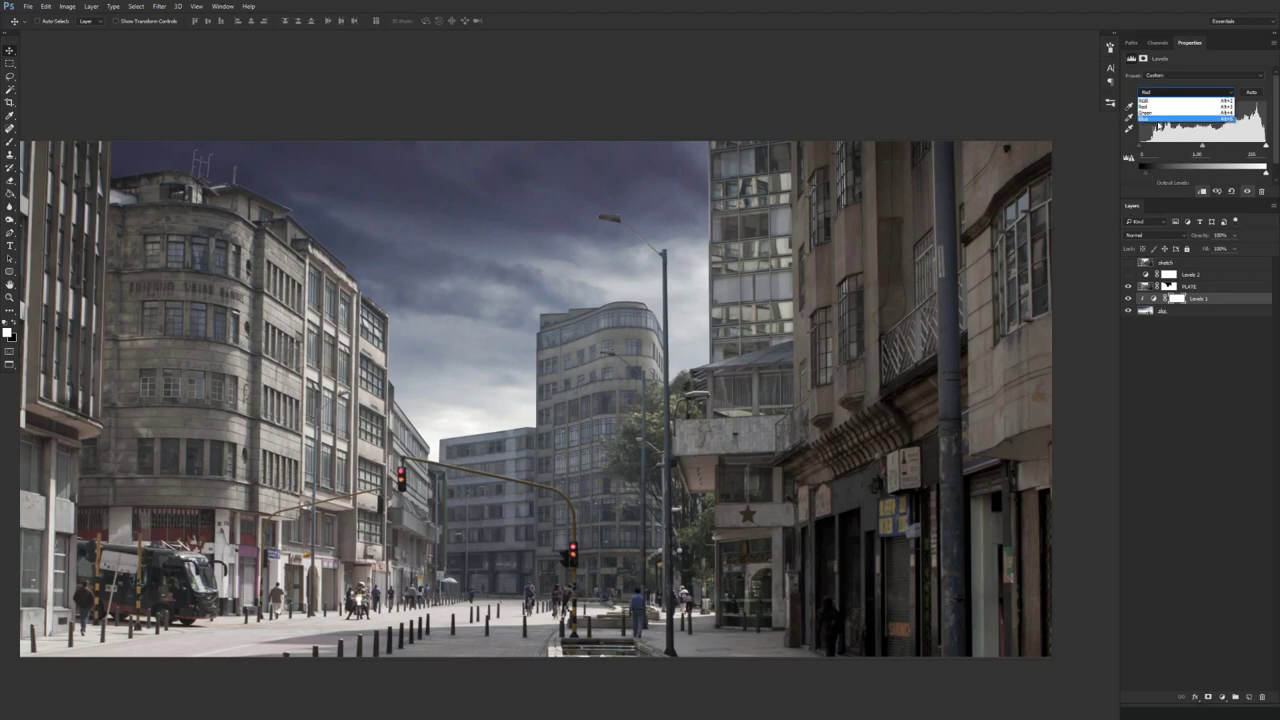
left_click(1158, 120)
left_click_drag(1146, 148, 1151, 150)
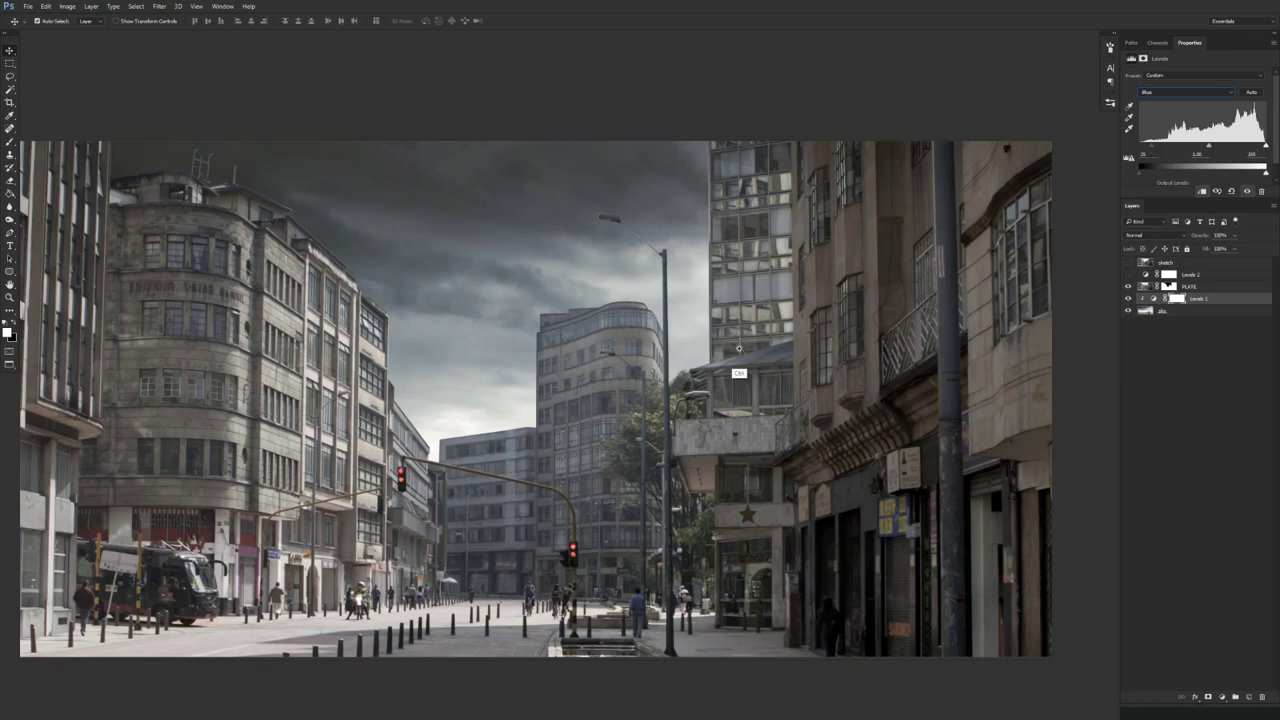
- Hide and show the sky's Levels adjustment to compare the sky's colour before and after
key("ctrl+minus")
left_click(1128, 298)
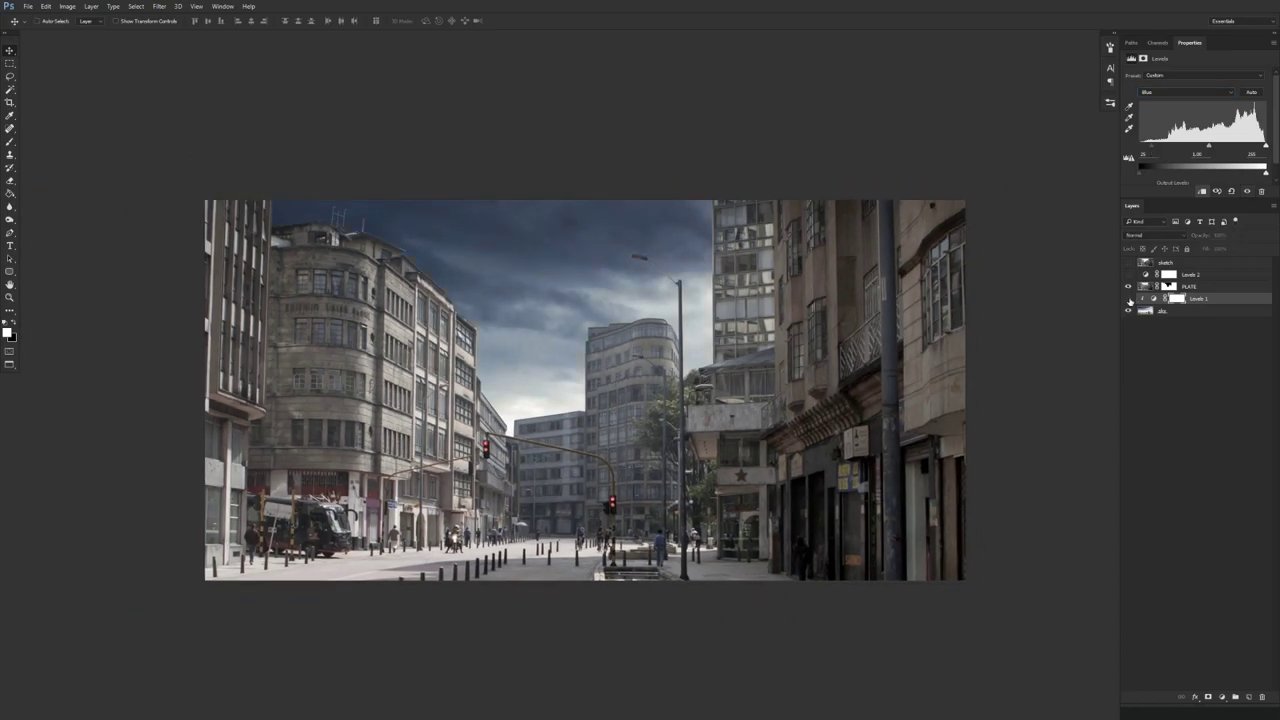
left_click(1128, 298)
- Try darkening the sky's RGB midtones to about 0.70 and raising the RGB output black in its Levels adjustment
left_click(1168, 93)
left_click(1163, 100)
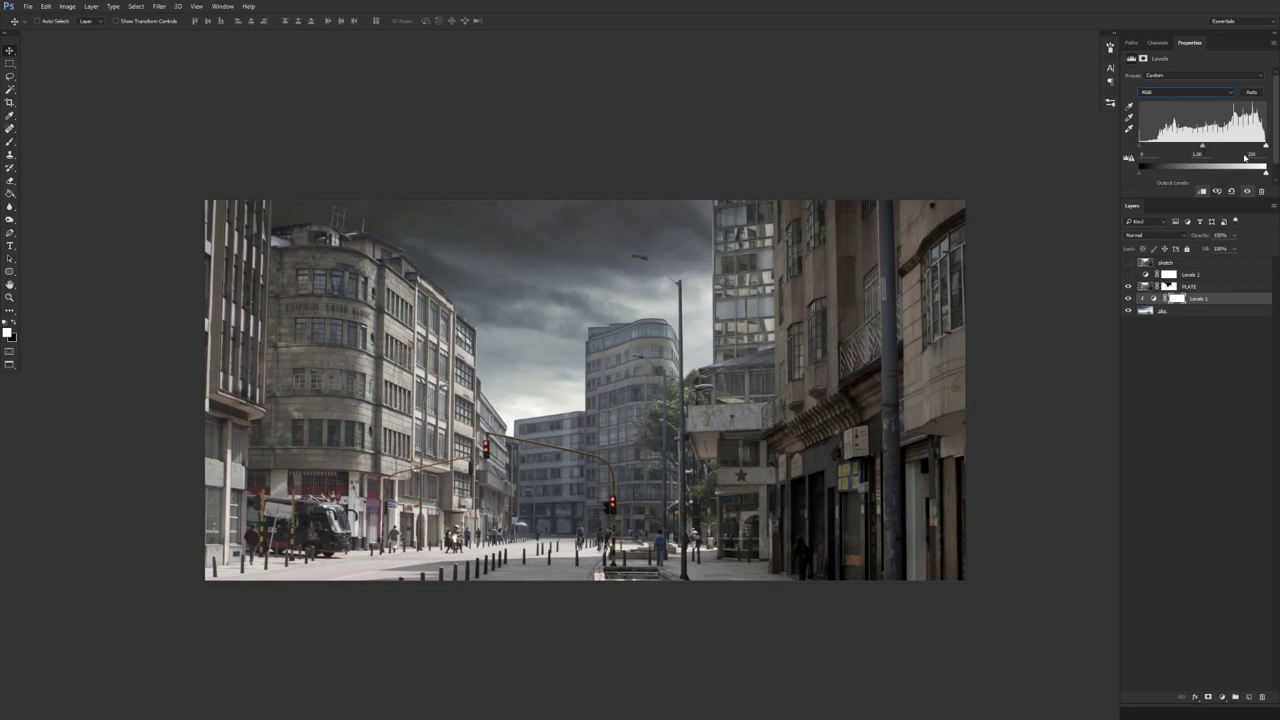
left_click_drag(1202, 146, 1217, 148)
left_click_drag(1140, 176, 1150, 177)
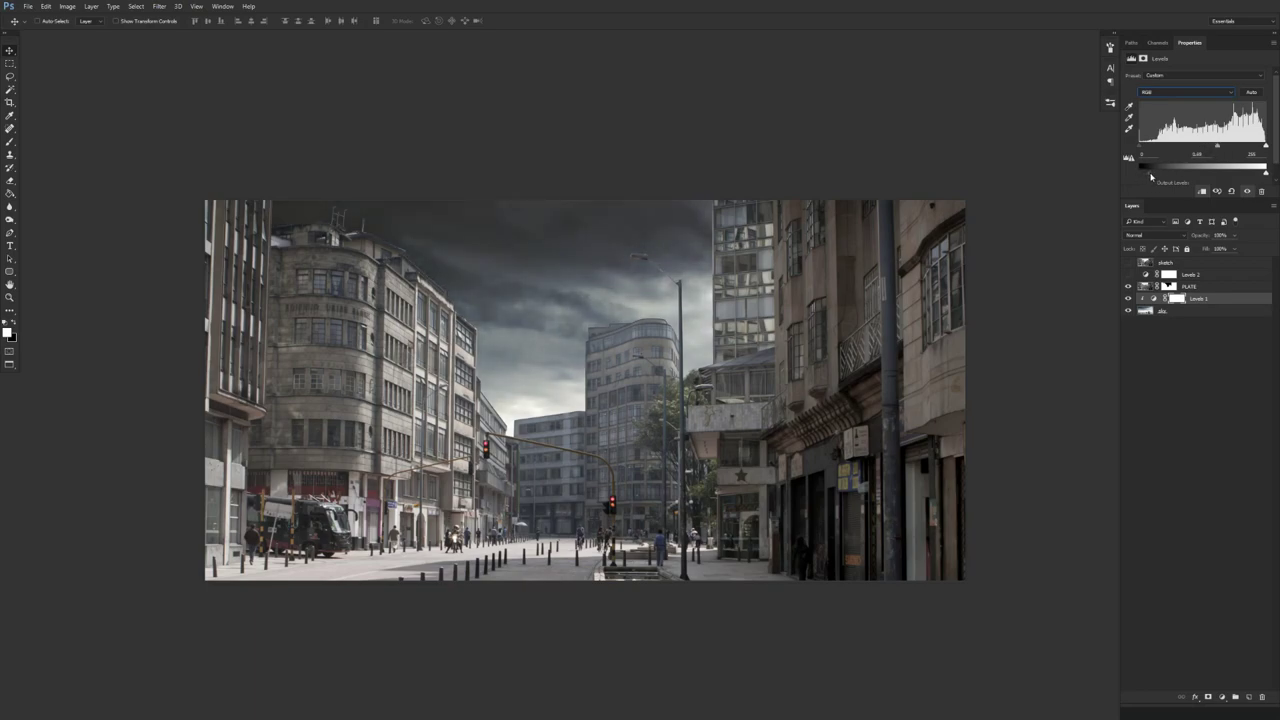
left_click_drag(1217, 146, 1215, 148)
left_click_drag(1147, 170, 1159, 180)
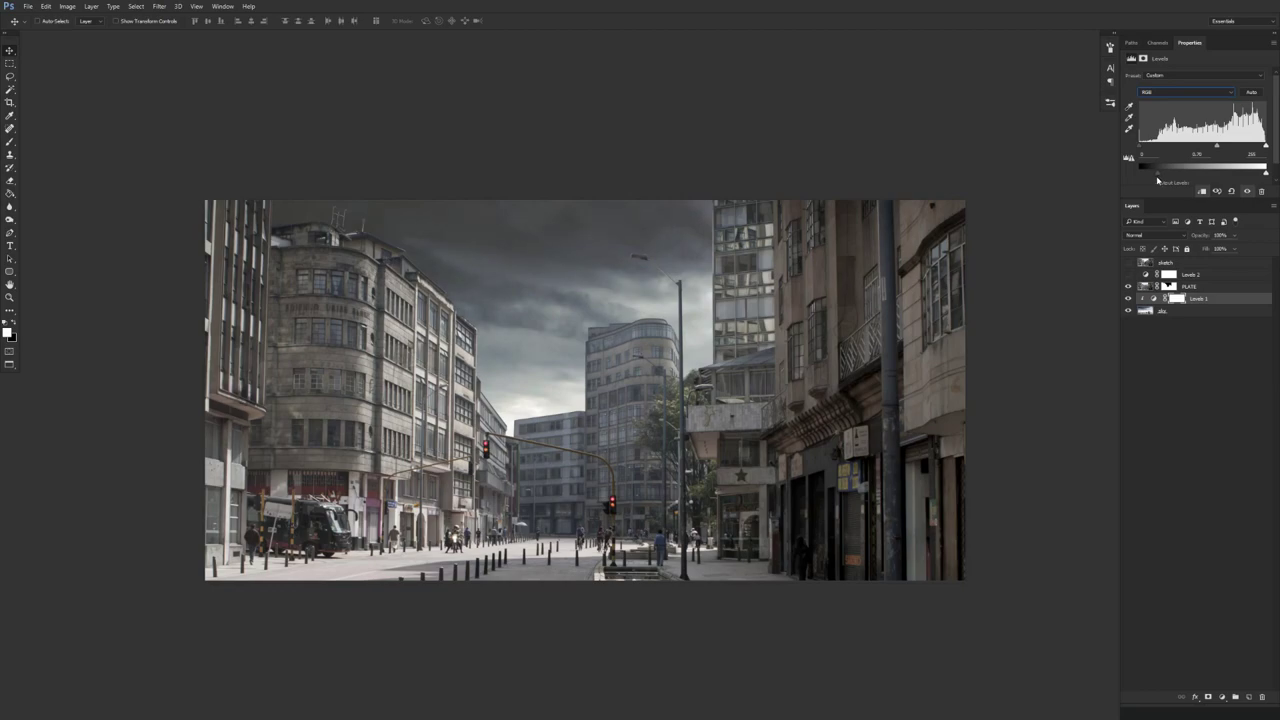
- Return the sky's RGB output black to its minimum and set the RGB midtones to about 1.06
key("ctrl+minus")
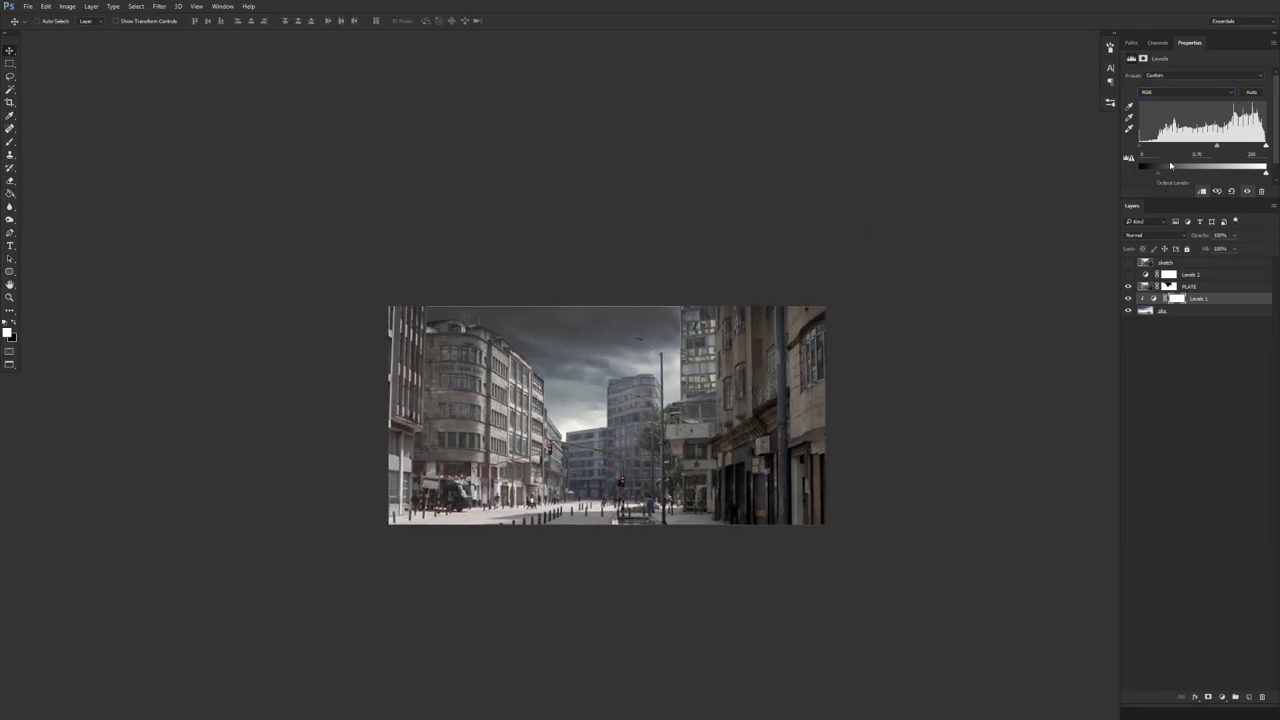
left_click_drag(1158, 174, 1084, 186)
left_click_drag(1217, 150, 1202, 149)
left_click_drag(630, 430, 662, 430)
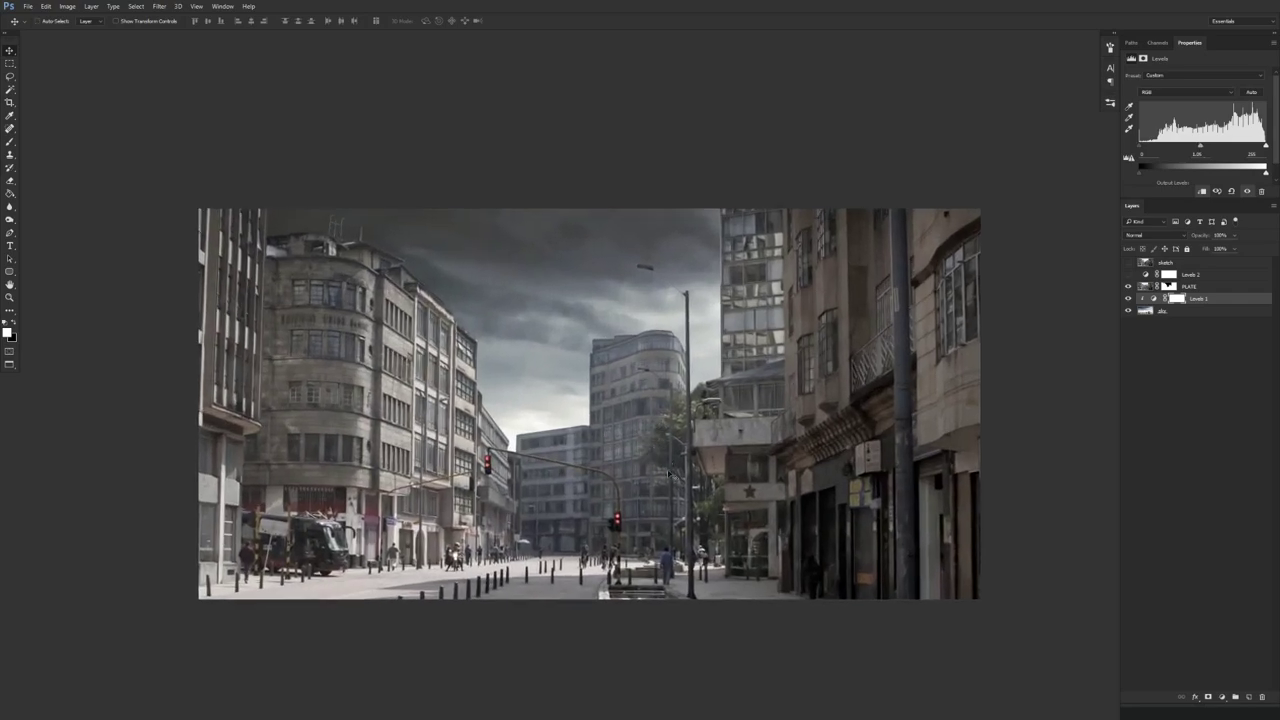
- Toggle the sky's Levels adjustment off and on to check the desaturated clouds against the buildings
left_click_drag(651, 489, 552, 479)
left_click(1127, 300)
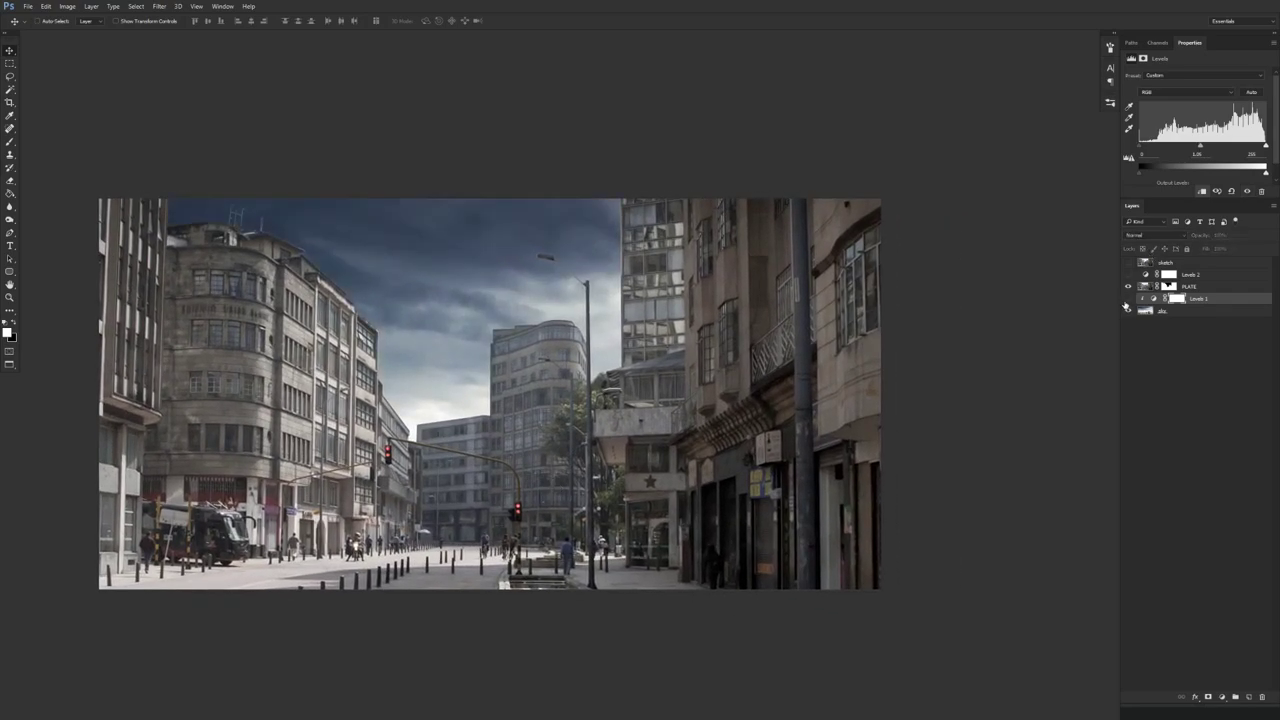
left_click(1126, 302)
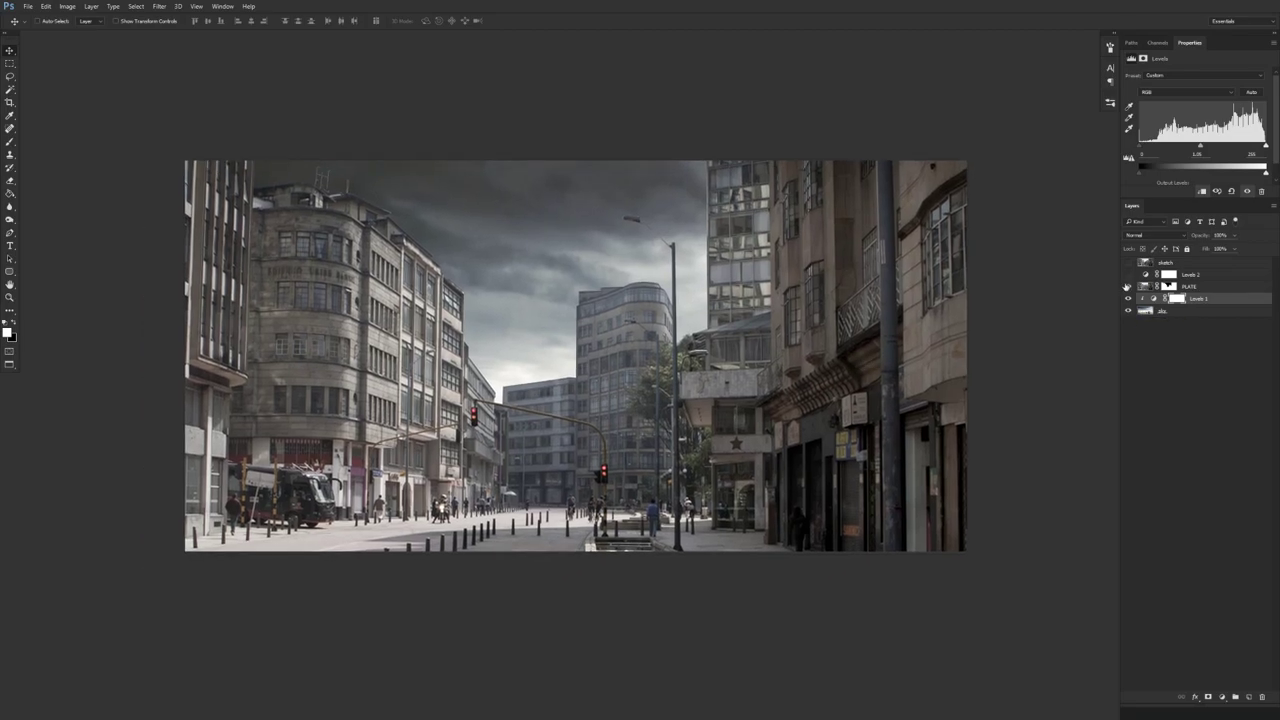
- Toggle the sky's Levels adjustment and the PLATE layer off and on to compare the sky with the buildings
left_click(1129, 299)
left_click(1129, 299)
left_click(1128, 287)
left_click(1128, 287)
- Group the sky image with its Levels adjustment, name the group SKY and give it a violet colour label
left_click(1166, 312)
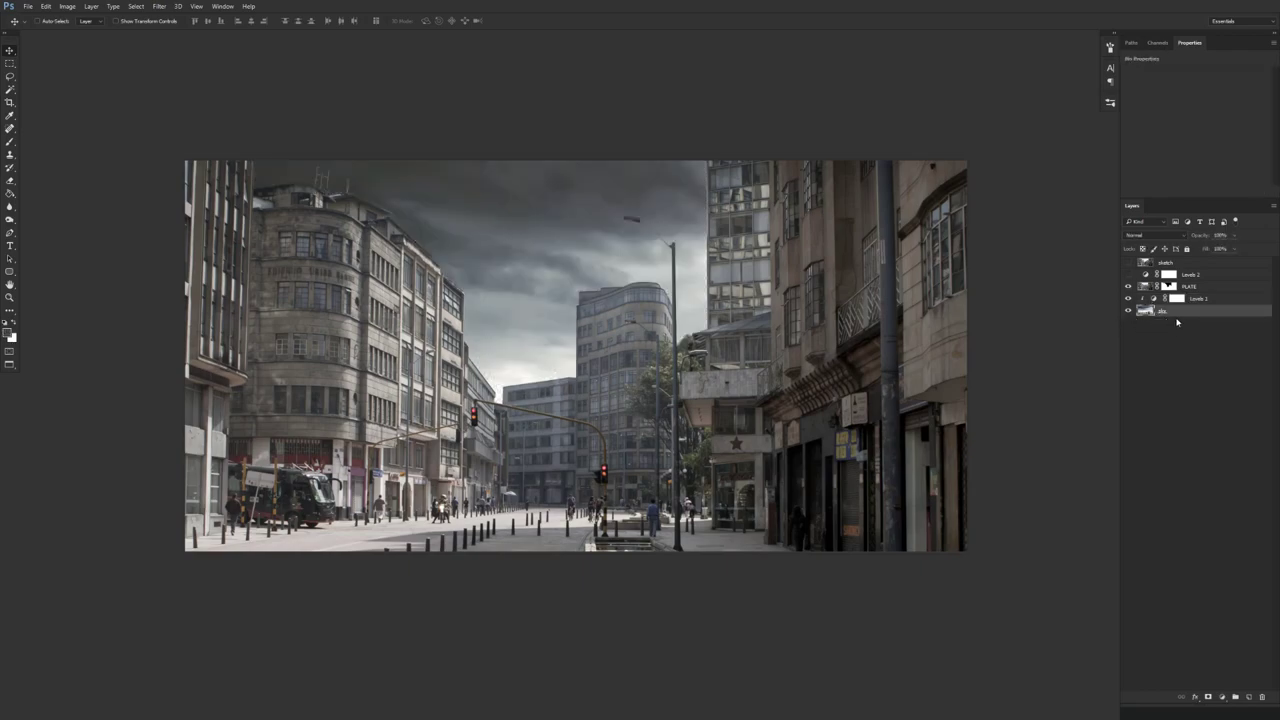
key("ctrl+g")
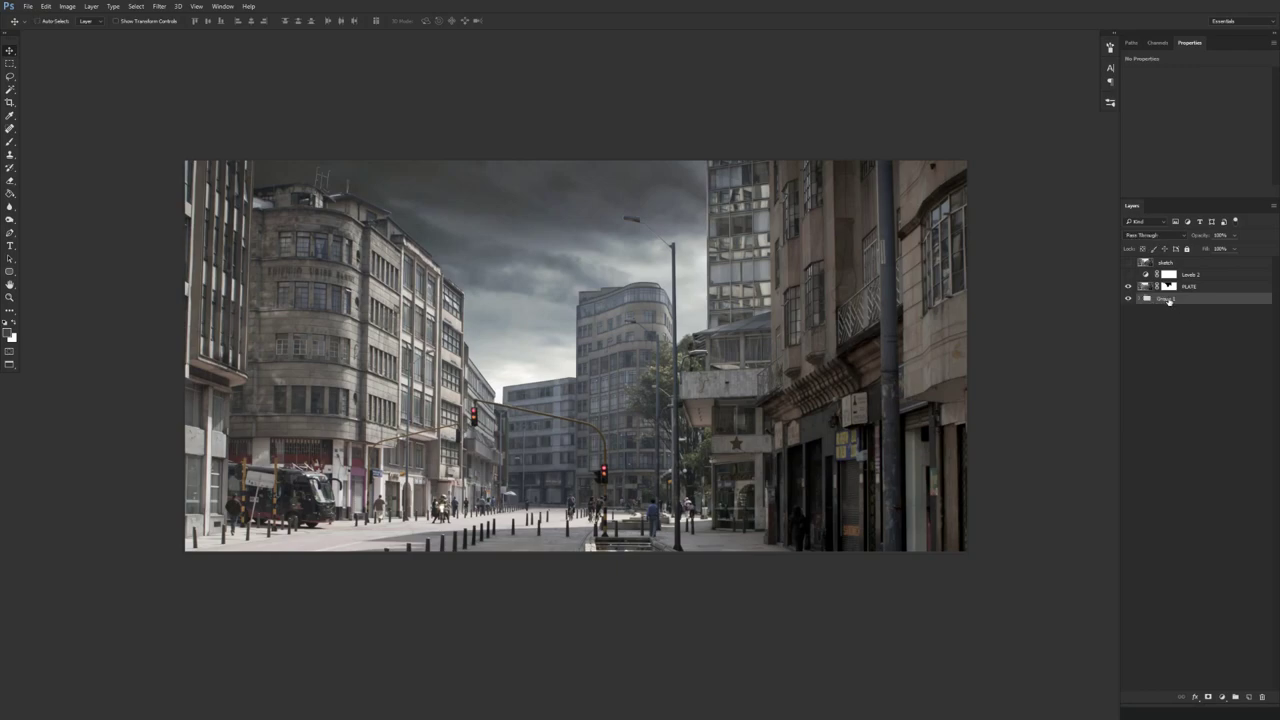
double_click(1168, 299)
type("dirt")
key("Return")
right_click(1194, 303)
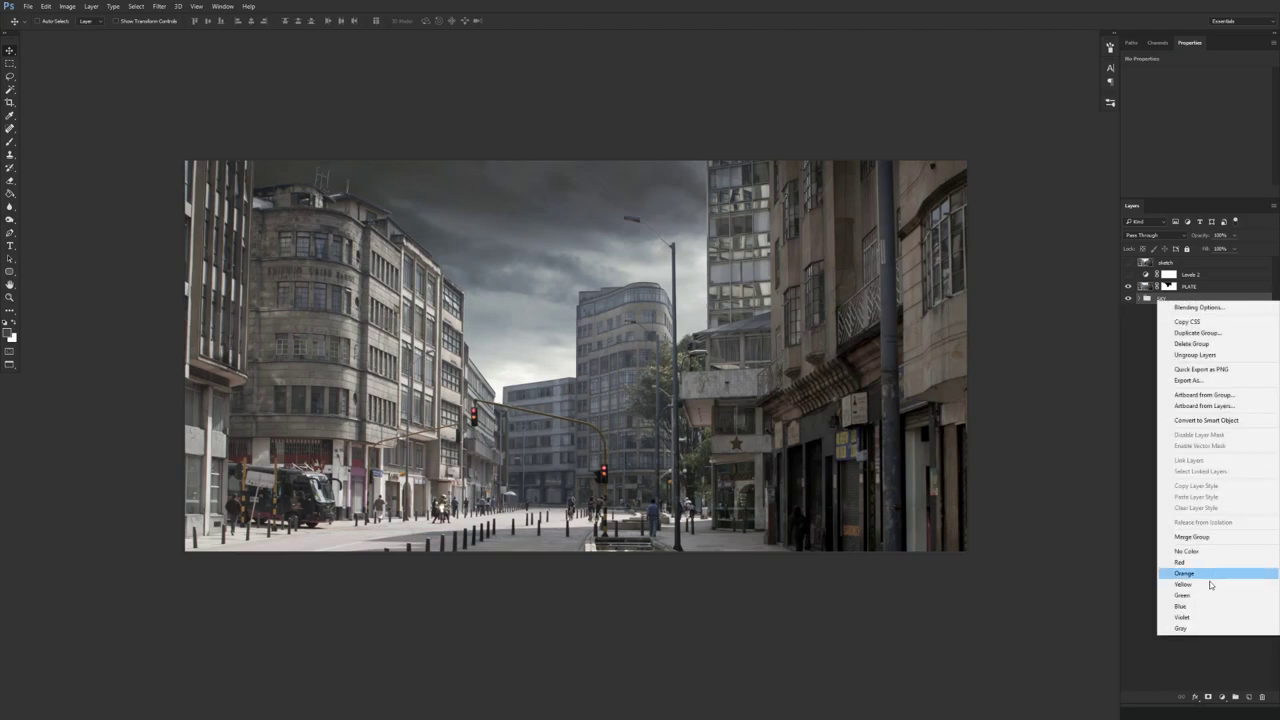
left_click(1192, 622)
- Show and hide the sketch layer repeatedly to compare the planned ruined building outlines with the current composite
left_click(1129, 264)
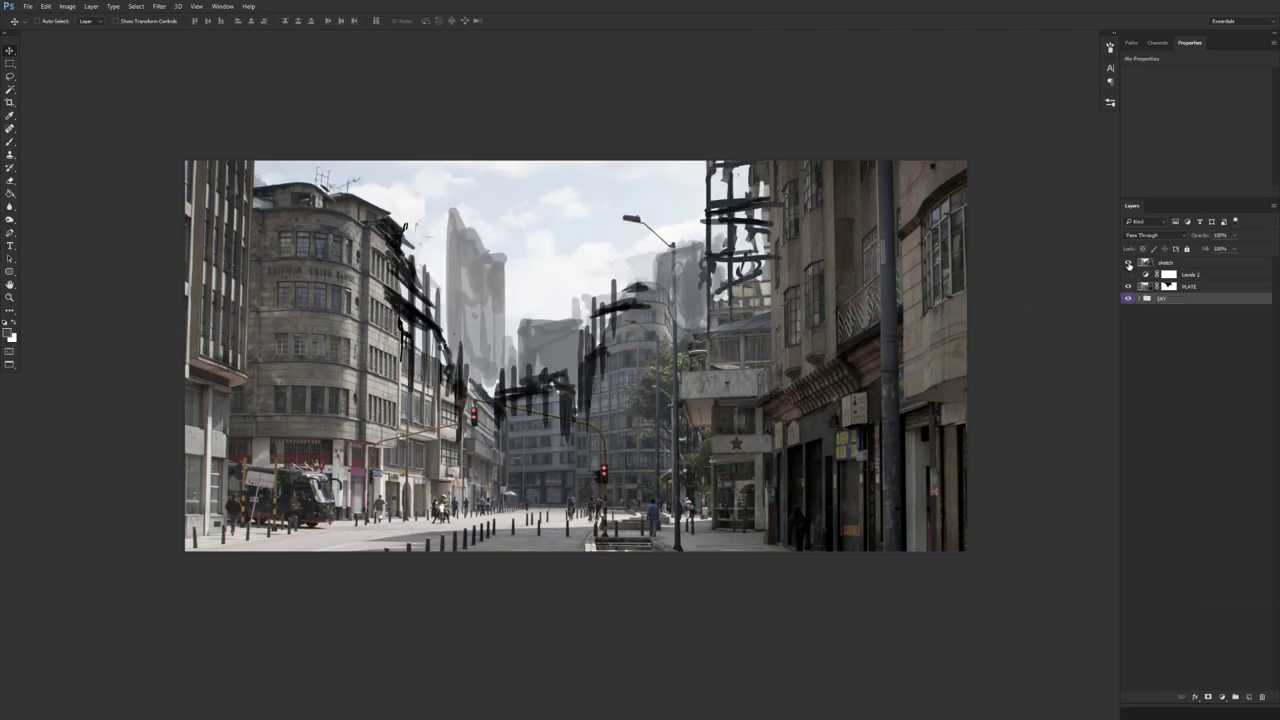
left_click(1130, 265)
left_click(1130, 265)
left_click(1130, 265)
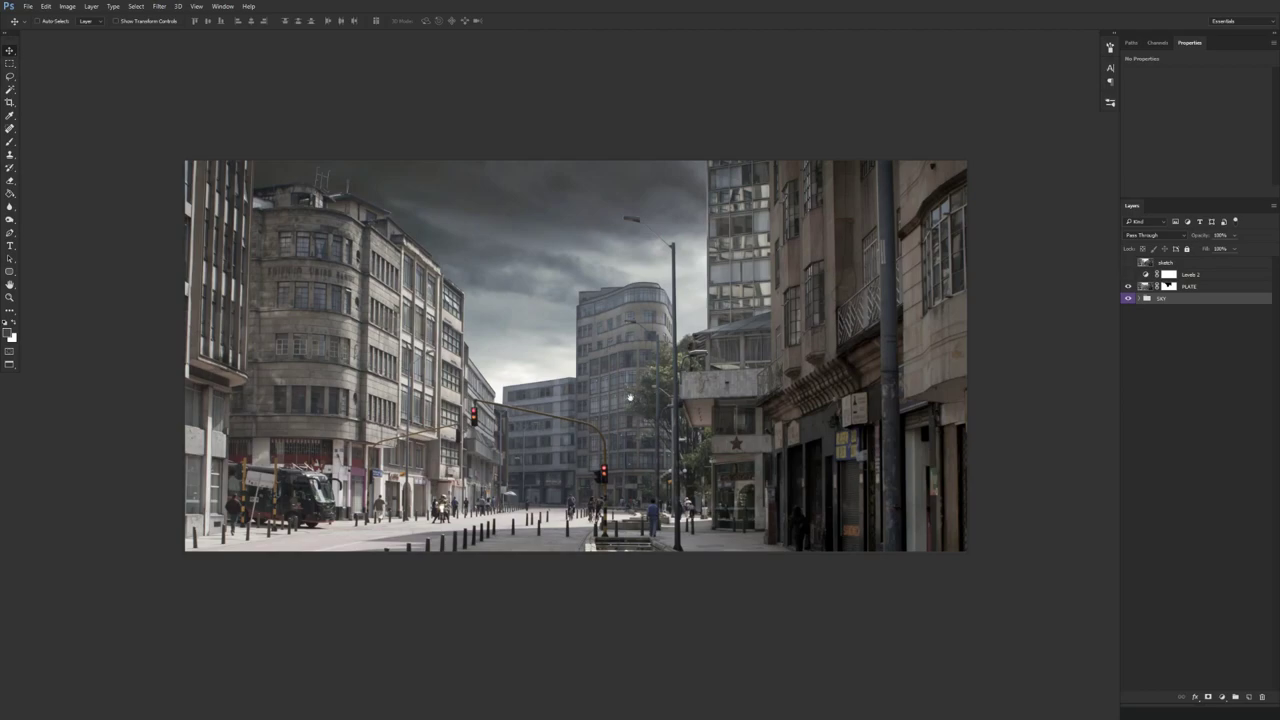
left_click_drag(648, 396, 573, 394)
left_click(1127, 264)
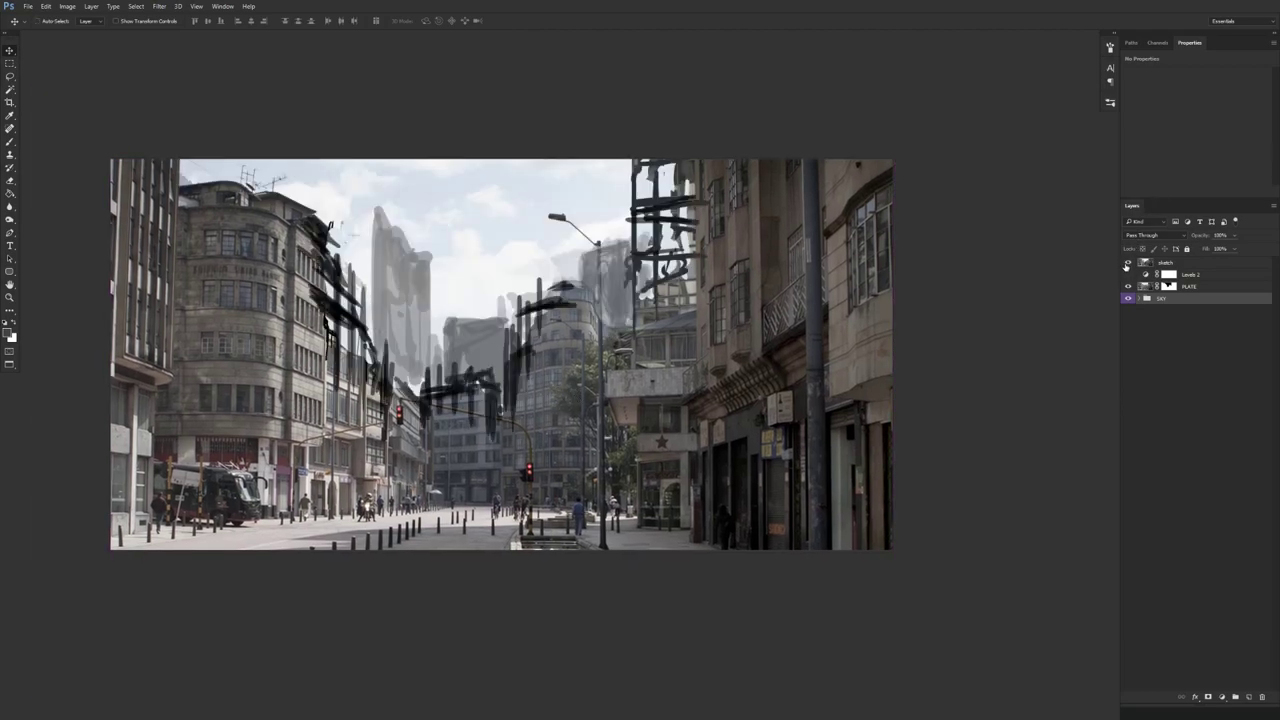
left_click(1126, 265)
left_click(1125, 265)
left_click(1124, 265)
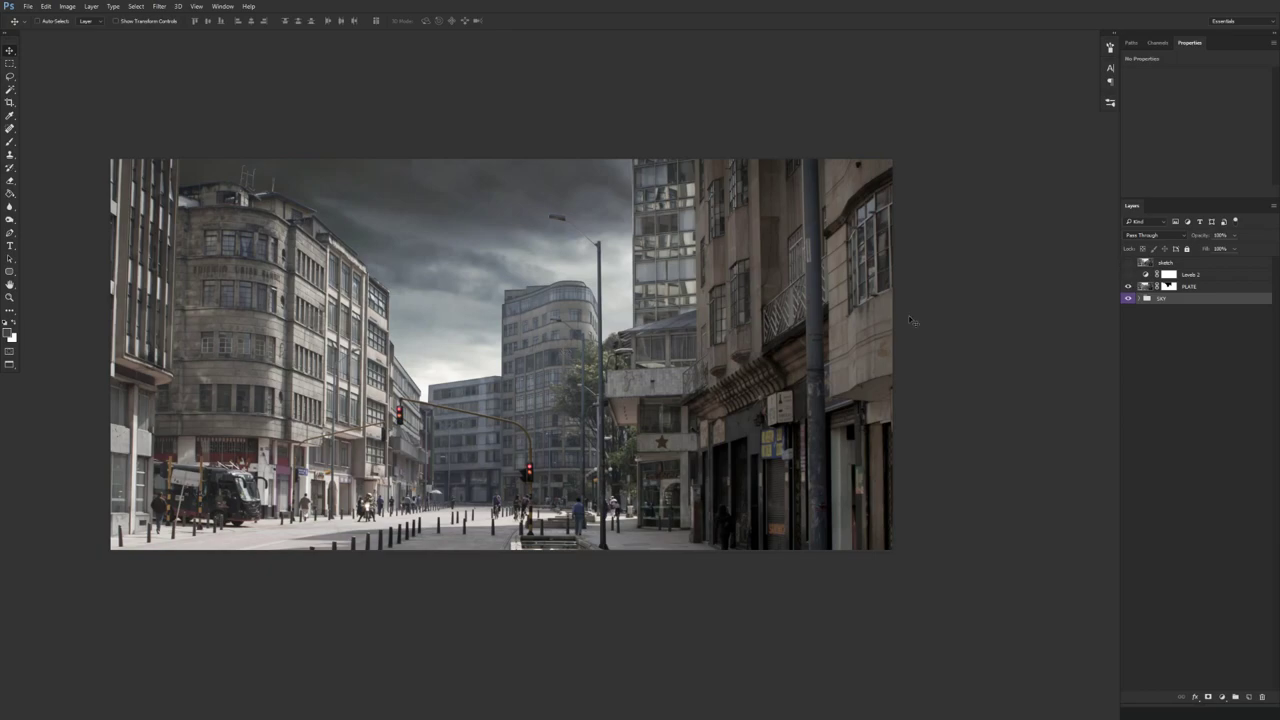
- Put the PLATE layer into its own group and add a layer mask to that group
left_click(1195, 287)
key("ctrl+g")
left_click(1208, 697)
- Paint black on the group mask to cut away the far upper section of the corner building, following the sketch's broken outline
key("b")
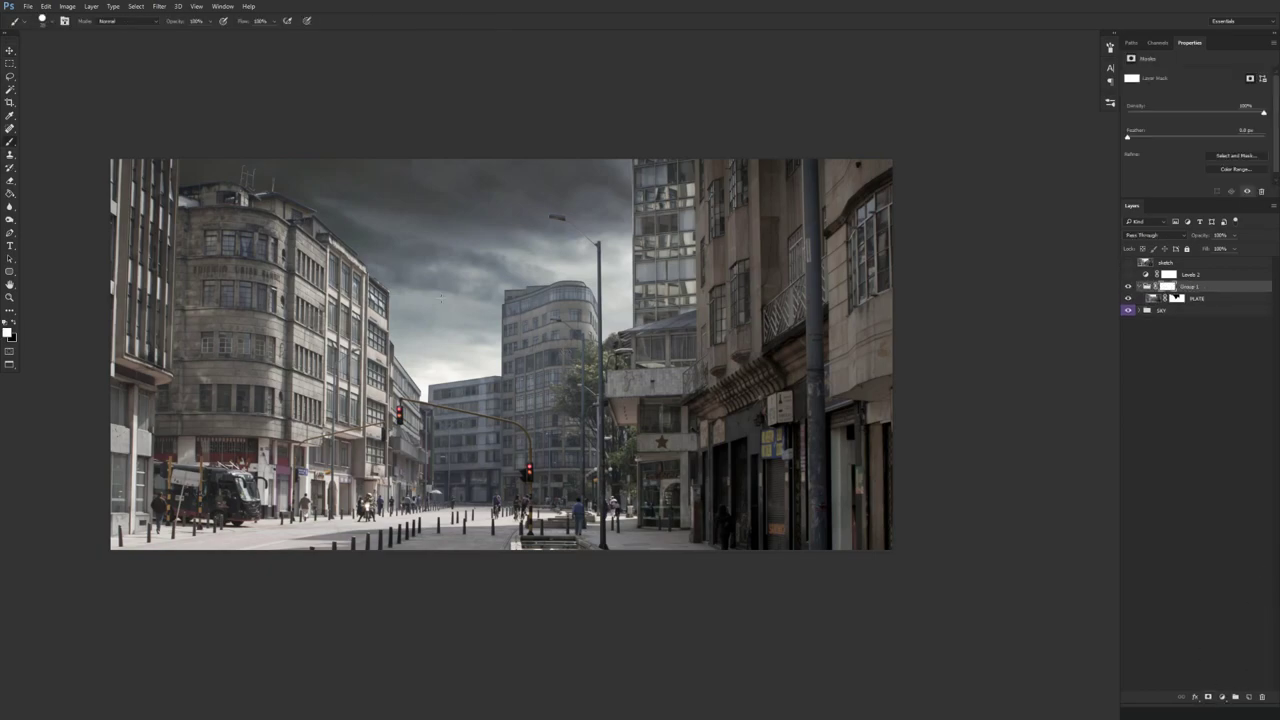
left_click_drag(341, 281, 355, 300)
key("x")
left_click_drag(350, 252, 350, 360)
left_click(1129, 263)
left_click(1129, 263)
mouse_move(325, 233)
left_mouse_down()
mouse_move(335, 295)
mouse_move(366, 342)
mouse_move(378, 305)
mouse_move(360, 272)
mouse_move(372, 296)
left_mouse_up()
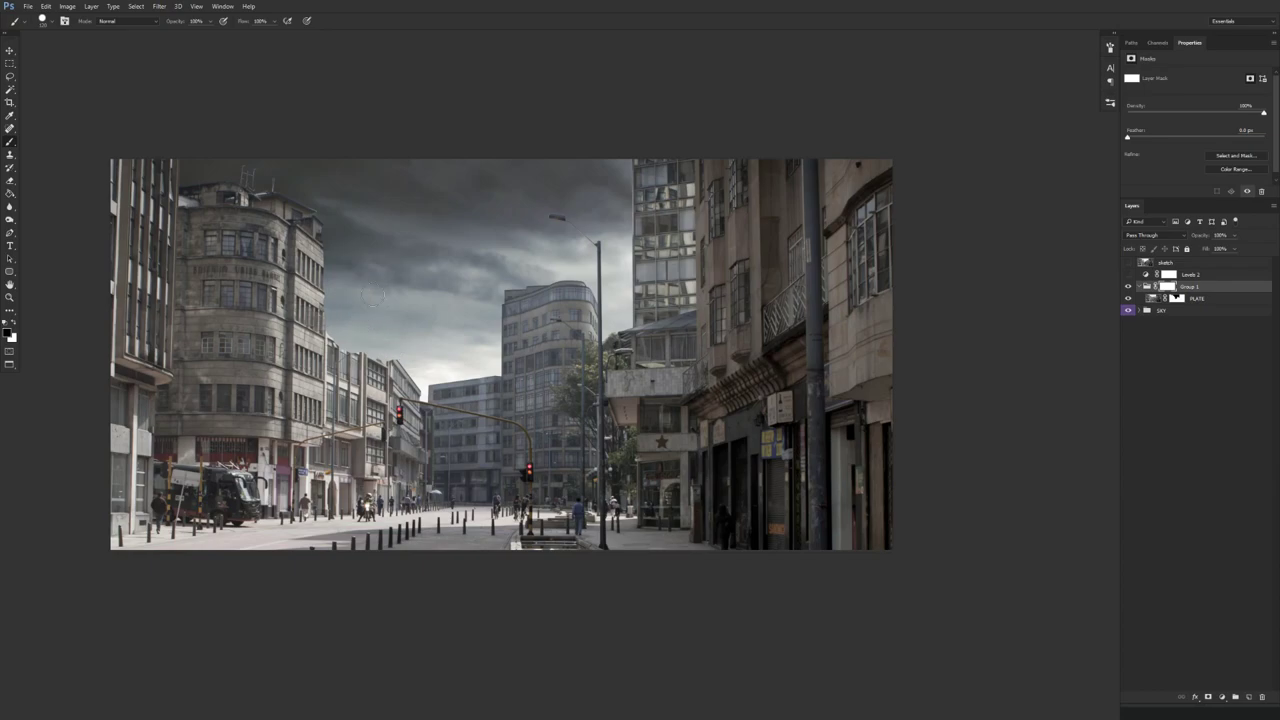
- Mask out parts of the distant low building's roof and the rounded building's top edge, using the sketch as reference
left_click(1128, 263)
left_click(1128, 263)
mouse_move(432, 375)
left_mouse_down()
mouse_move(440, 392)
mouse_move(468, 382)
mouse_move(487, 347)
left_mouse_up()
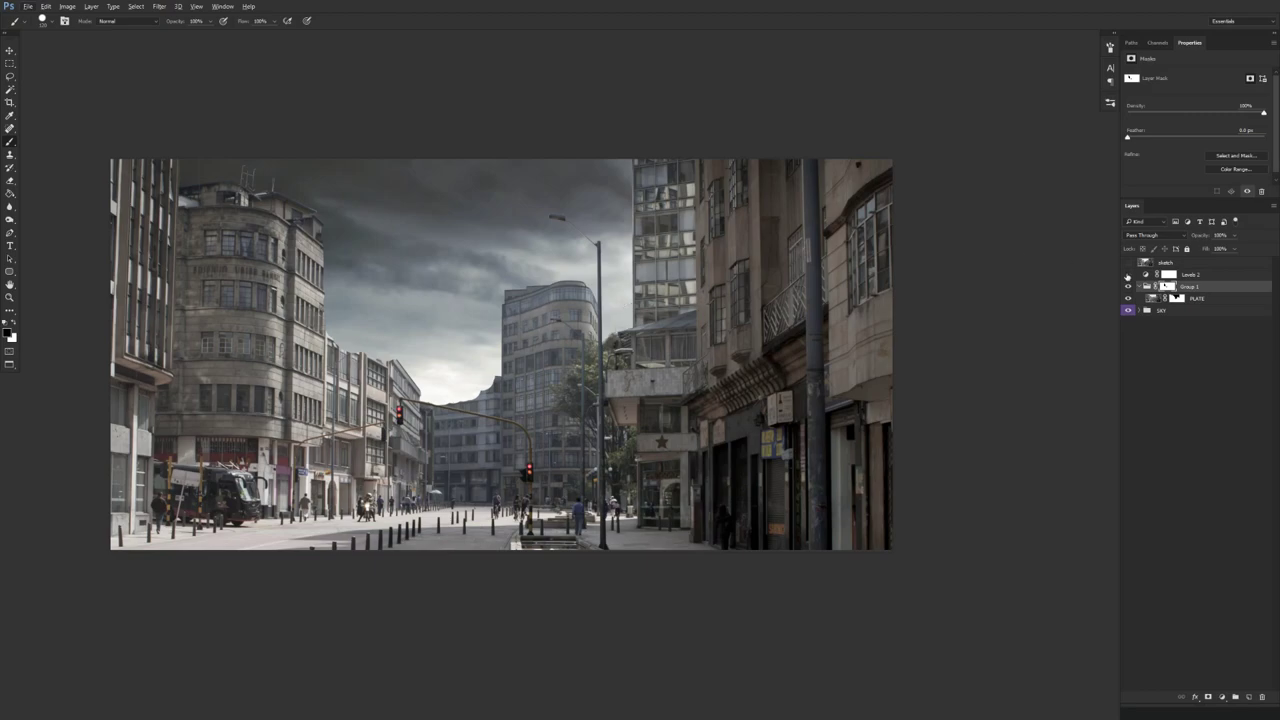
left_click(1128, 274)
left_click(1128, 274)
left_click(1128, 263)
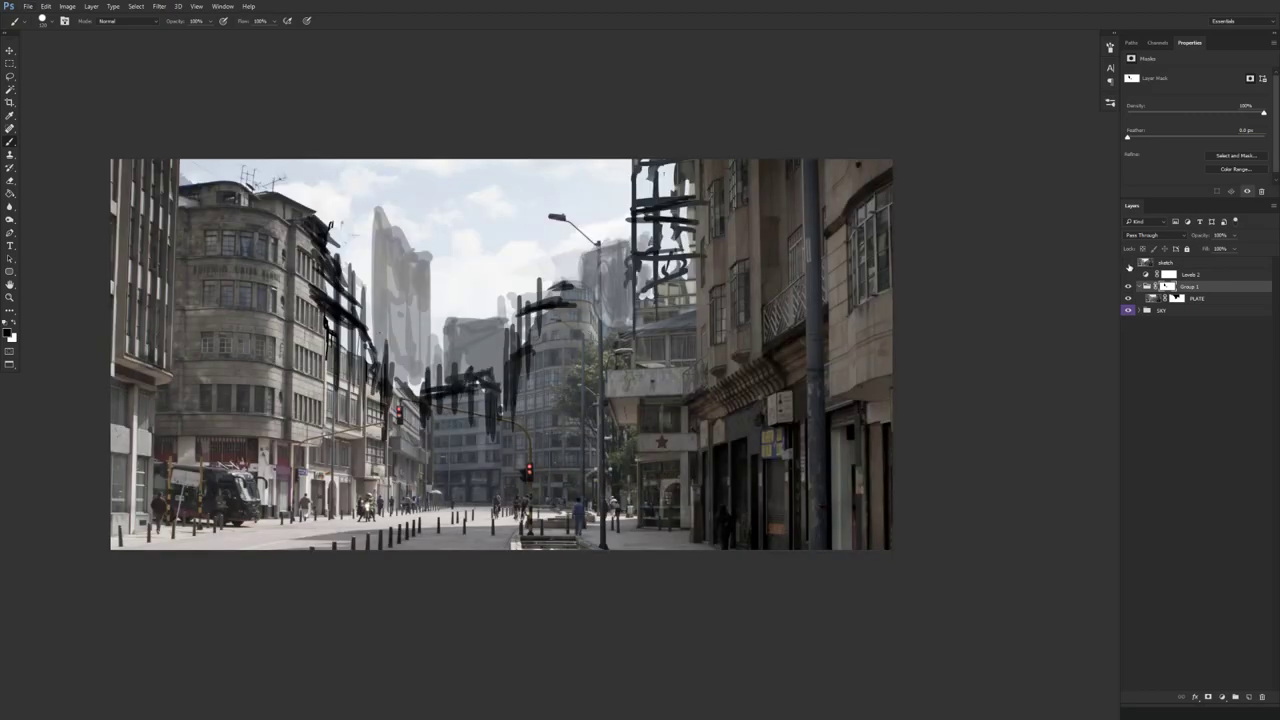
left_click(1128, 263)
mouse_move(550, 285)
left_mouse_down()
mouse_move(499, 338)
mouse_move(525, 272)
left_mouse_up()
- Hide the tall glass tower above the canopy building with straight vertical black strokes on the group mask
left_click_drag(646, 281, 657, 188)
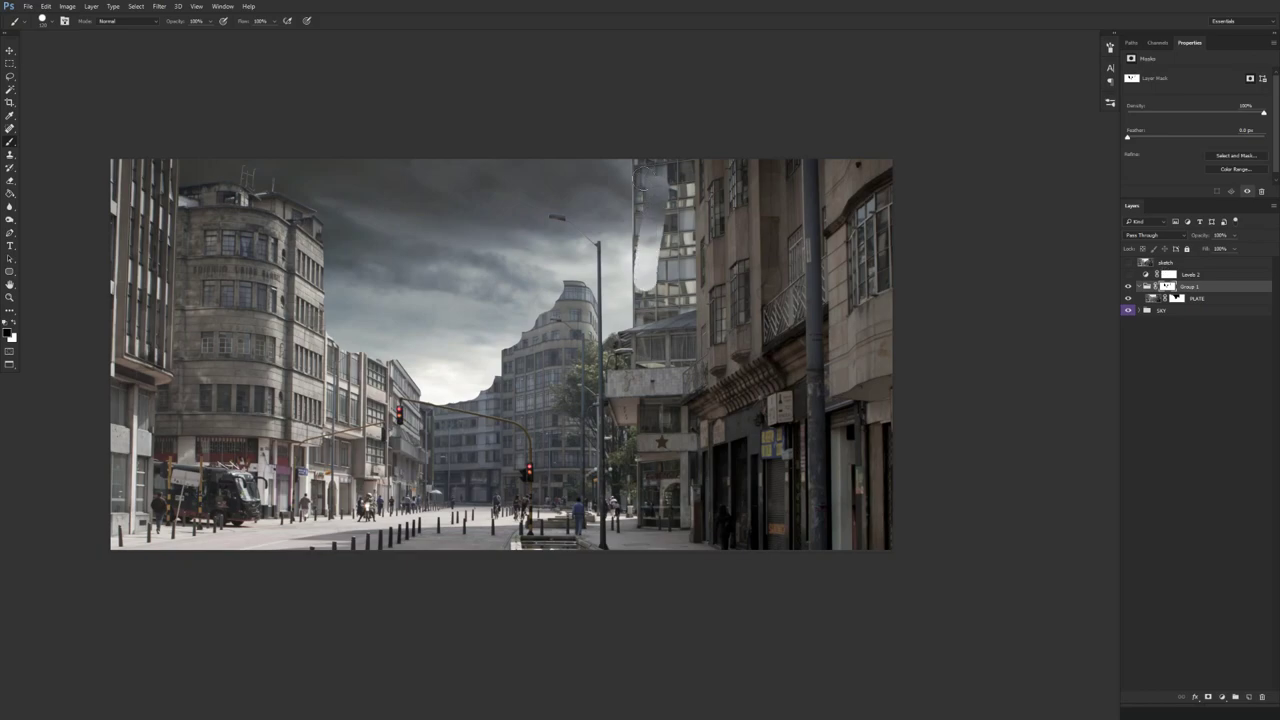
key("ctrl+z")
right_click(652, 189, "alt")
left_click(645, 165)
left_click(647, 294, "shift")
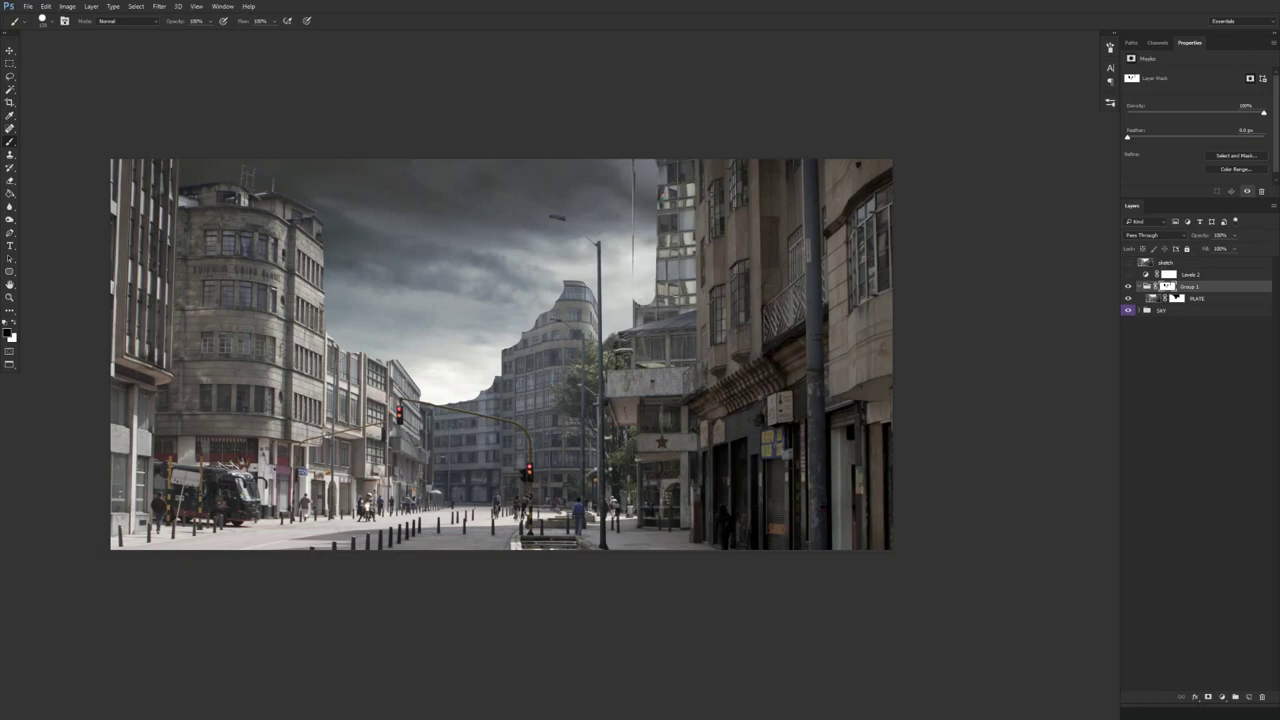
left_click(667, 295)
left_click(667, 157, "shift")
left_click(690, 163)
left_click(690, 300, "shift")
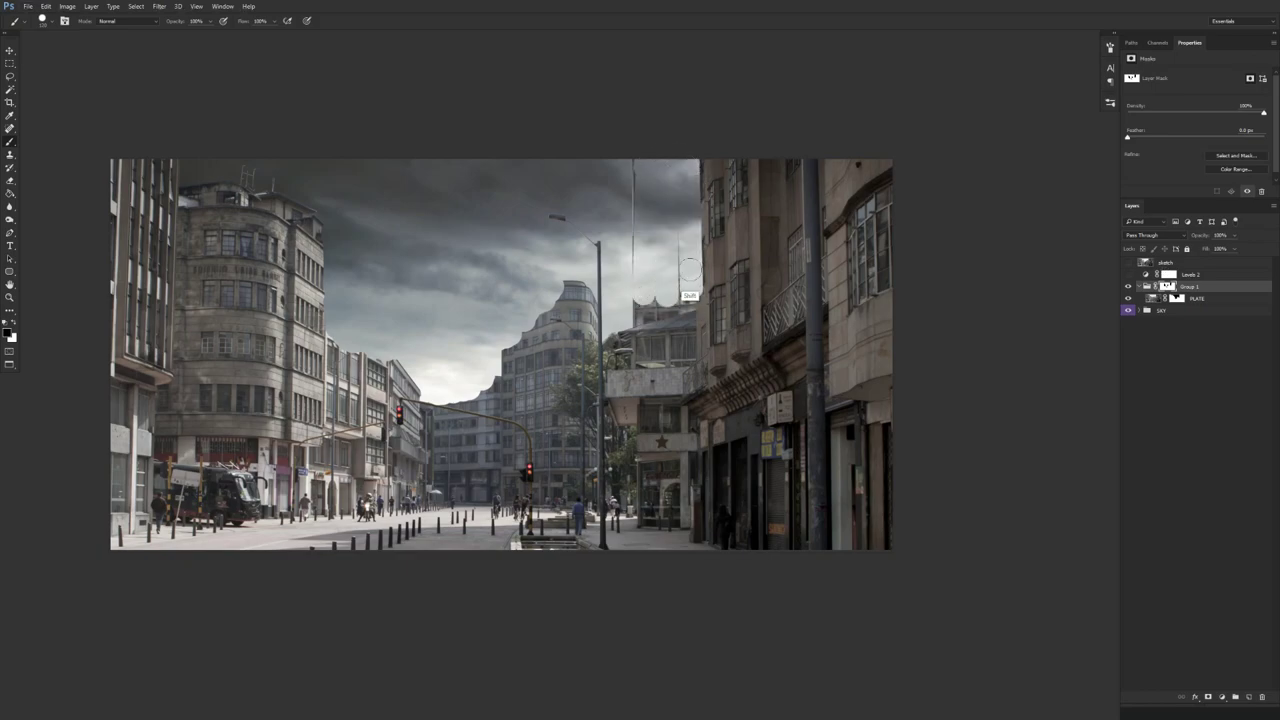
- Paint thin straight vertical columns of the tower back in with white on the group mask
key("x")
left_click(679, 160)
left_click(679, 300, "shift")
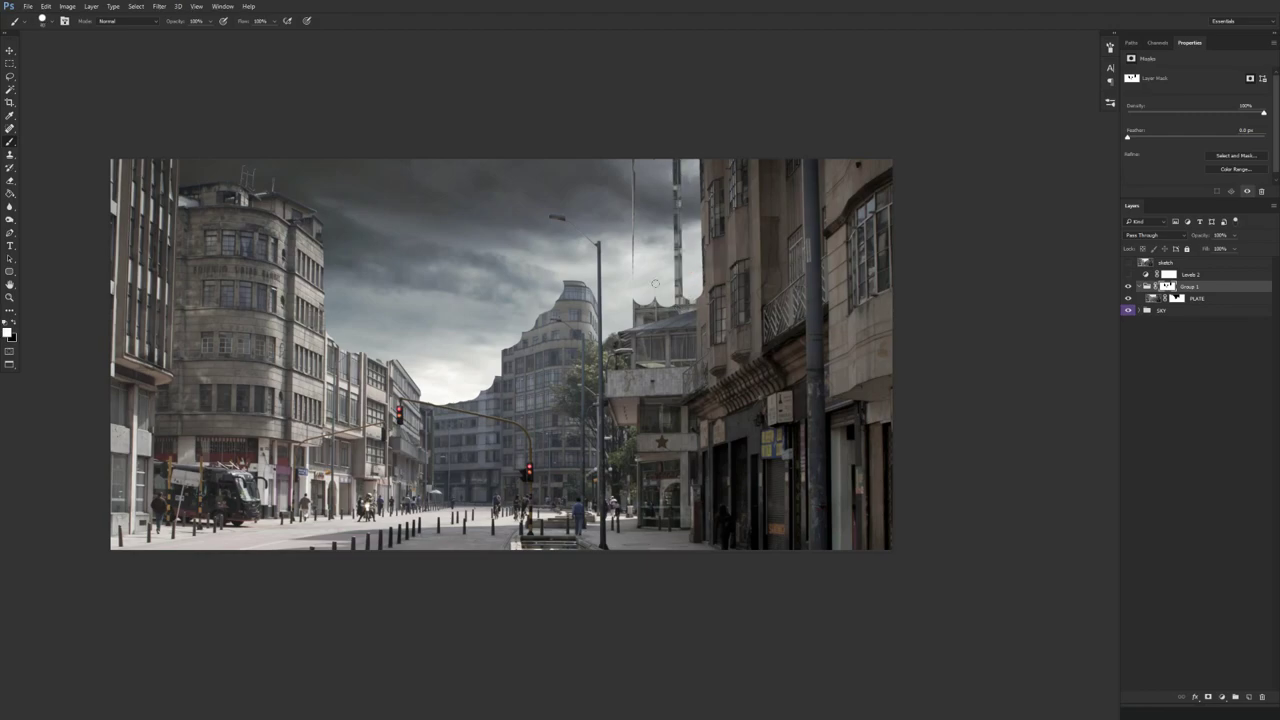
left_click(654, 161)
left_click(654, 302, "shift")
key("bracketleft")
key("bracketleft")
left_click(636, 305)
left_click(636, 150, "shift")
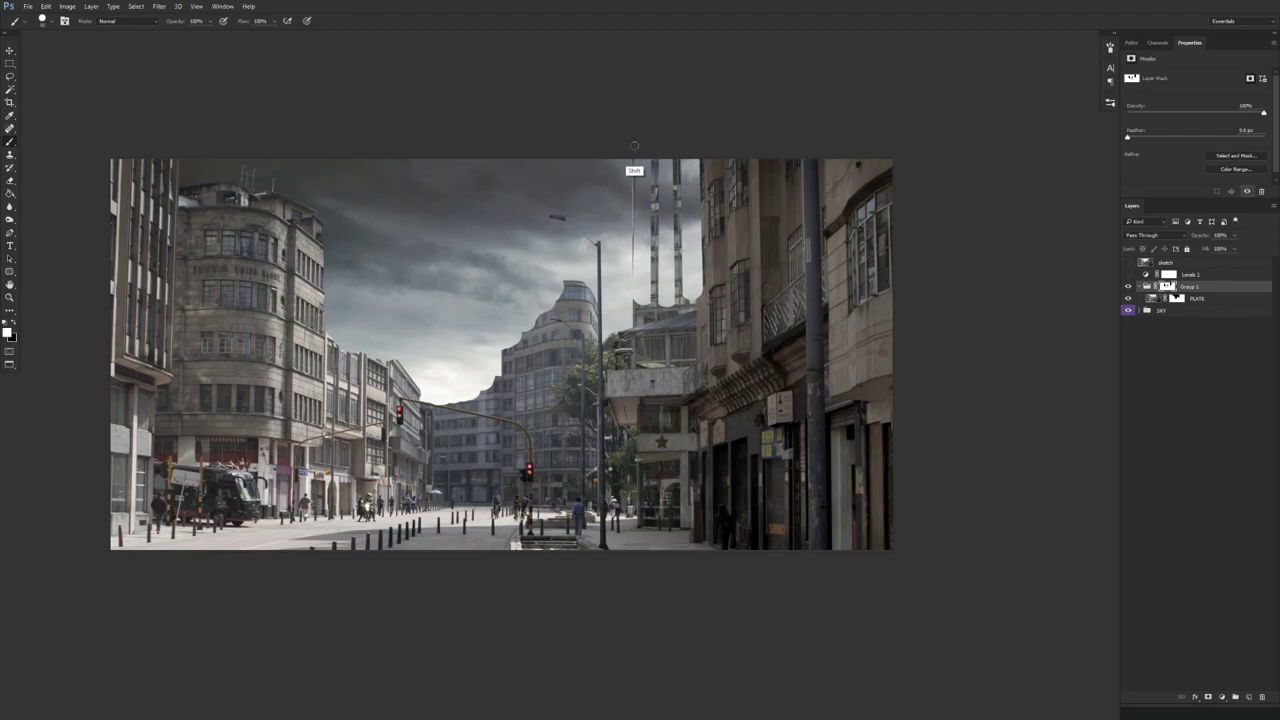
- Restore a horizontal crossbeam and some irregular fragments between the tower's columns on the group mask
left_click(637, 235)
left_click(699, 227, "shift")
left_click_drag(669, 191, 662, 191)
left_click(694, 171)
left_click_drag(689, 258, 694, 300)
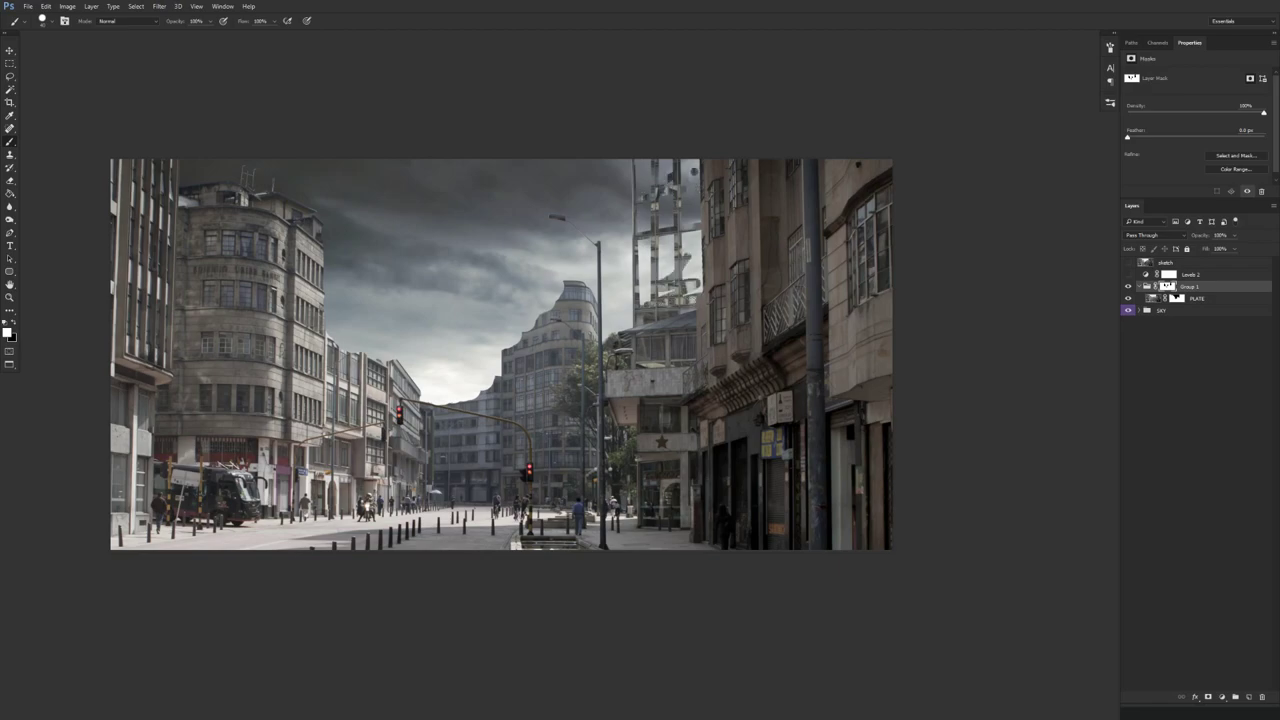
- Check the sketch and rework the broken mask edge between the distant low building and the rounded building
left_click(1129, 267)
left_click(1129, 267)
left_click(1129, 267)
left_click(1129, 267)
left_click_drag(512, 338, 510, 387)
key("ctrl+z")
key("x")
key("x")
left_click(1130, 264)
left_click(1129, 265)
left_click_drag(516, 358, 548, 371)
- Try tracing the corner building's roof eave and its tip closely with the Pen tool
right_click(549, 373)
mouse_move(375, 516)
left_mouse_down()
mouse_move(686, 626)
mouse_move(737, 678)
left_mouse_up()
mouse_move(461, 208)
left_mouse_down()
mouse_move(514, 224)
mouse_move(511, 246)
mouse_move(632, 251)
left_mouse_up()
key("p")
left_click(397, 193)
left_click(538, 259)
left_click_drag(535, 364, 511, 377)
left_click(488, 397)
left_click(488, 396)
left_click(473, 426)
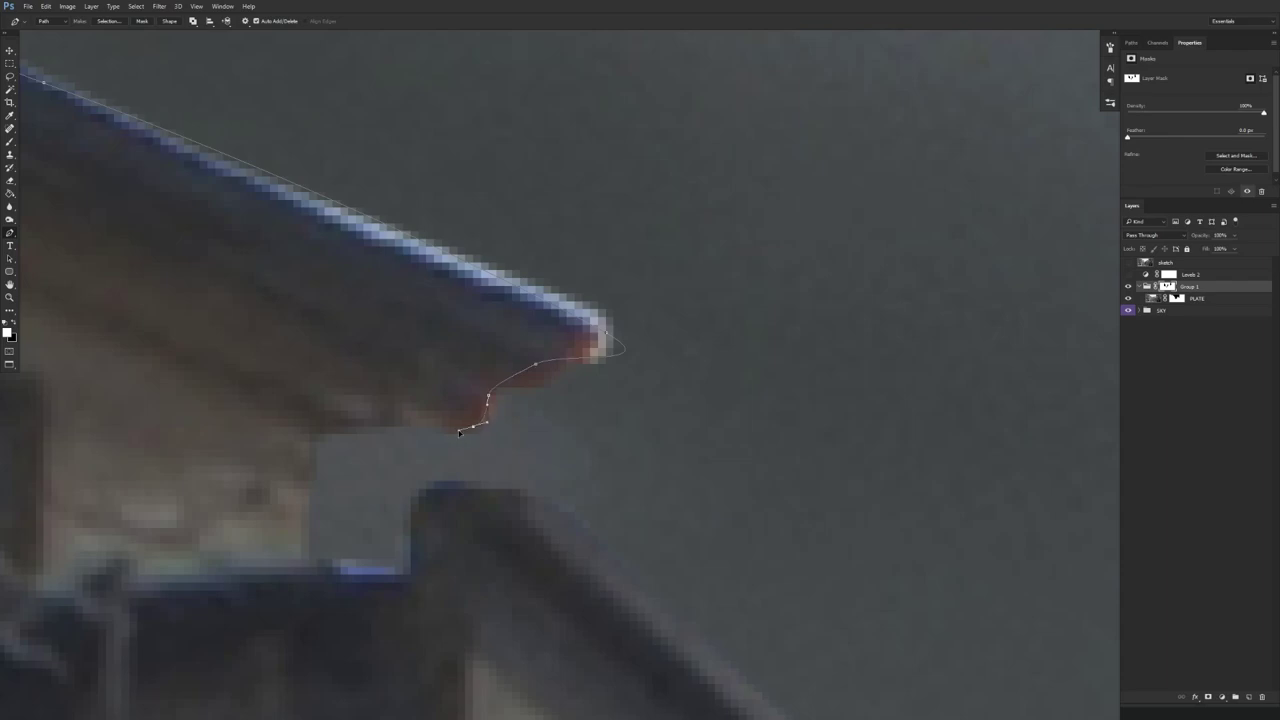
- Try extending the pen path around the gap beneath the eave and over the parapet corner
left_click(442, 426)
left_click(426, 418)
left_click(402, 418)
left_click(387, 418)
left_click(317, 427)
left_click(294, 534)
left_click(316, 566)
left_click(418, 582)
left_click(418, 504)
left_click_drag(527, 504, 553, 523)
- Delete the unfinished work path around the roof corner
scroll(590, 556, "down", 8)
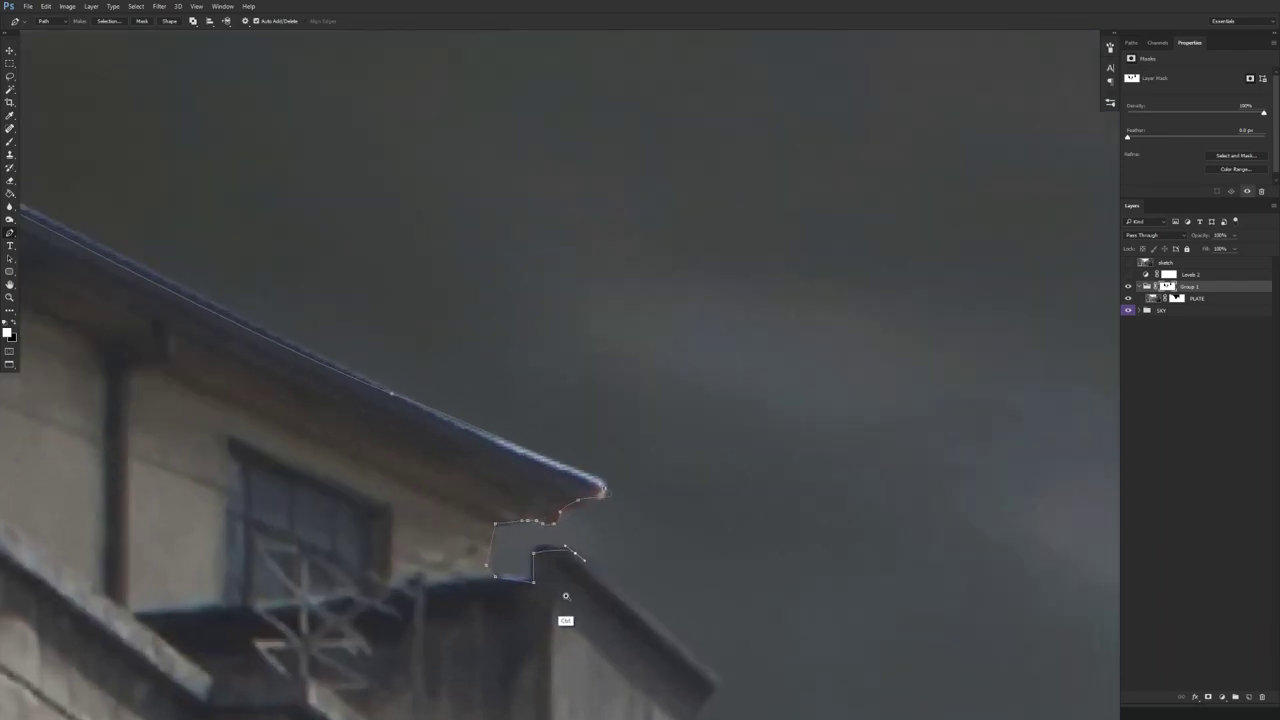
key("Escape")
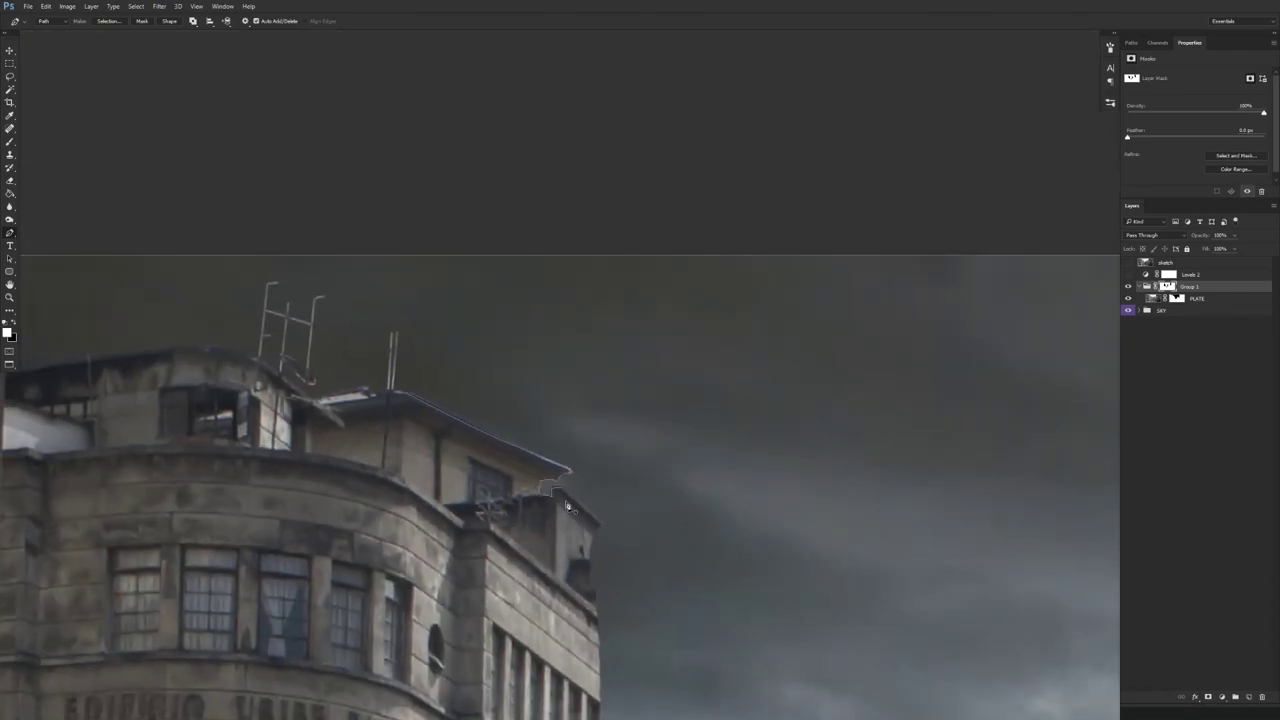
left_click(1133, 43)
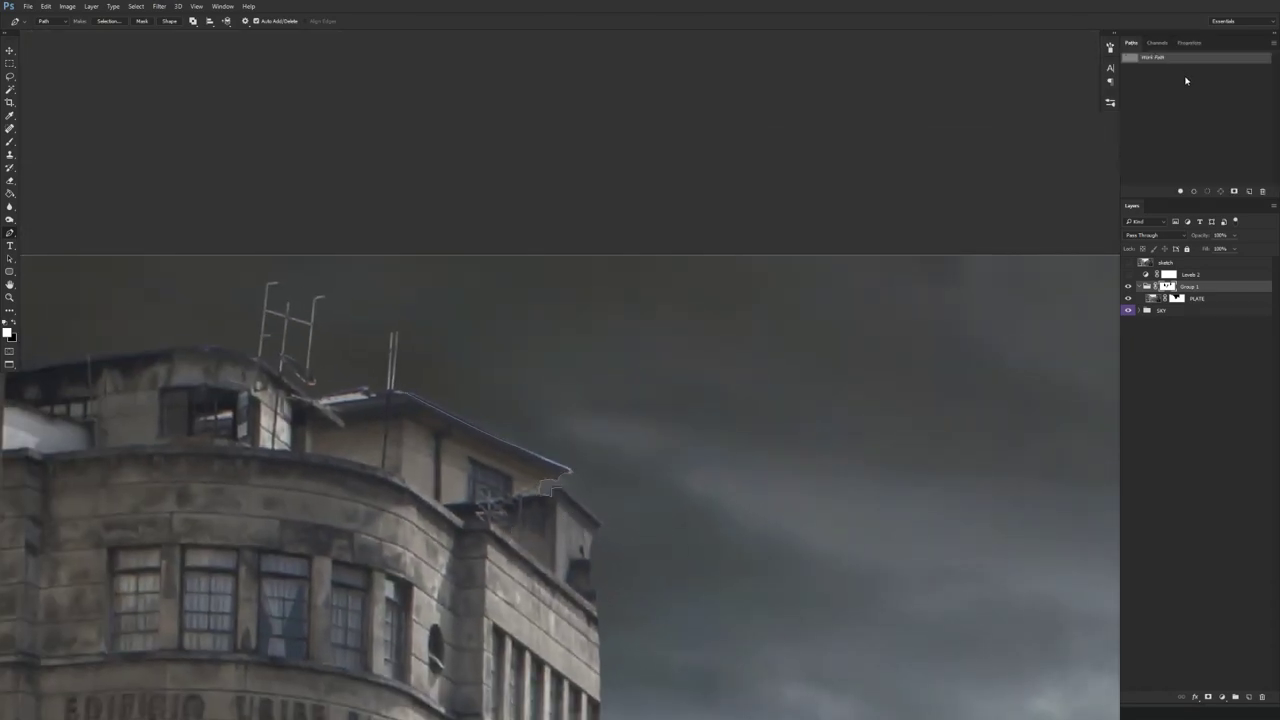
key("Delete")
scroll(593, 565, "down", 4)
left_click_drag(594, 562, 558, 369)
key("v")
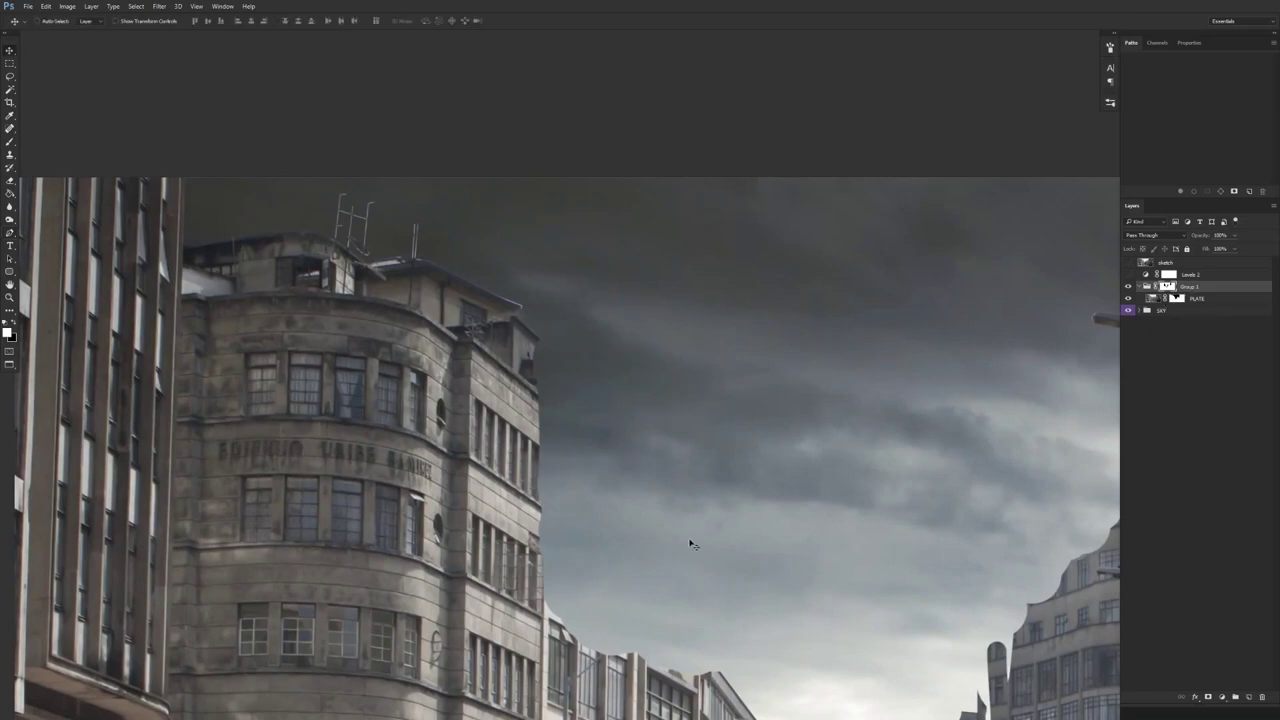
- Paint away the bright fringe along the roof eave with a small black brush on the PLATE layer's mask
scroll(460, 230, "up", 5)
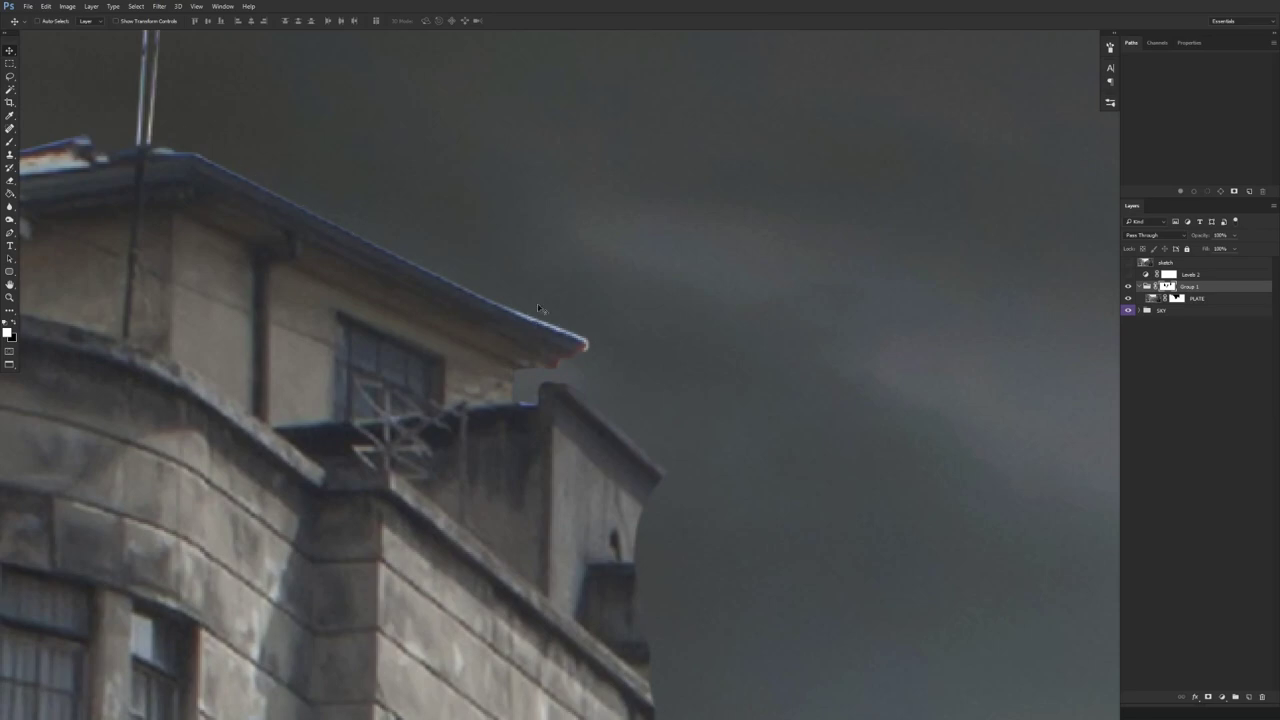
left_click(1176, 300)
key("b")
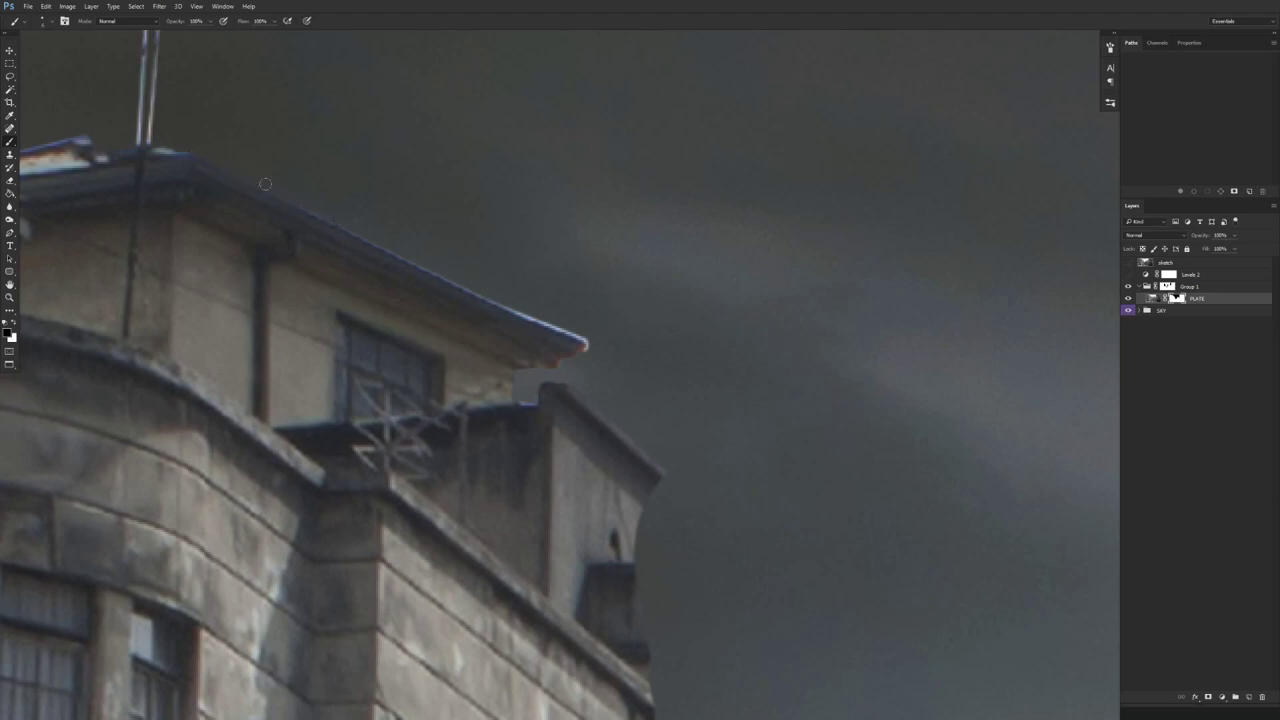
left_click_drag(423, 265, 580, 338)
scroll(590, 350, "up", 1)
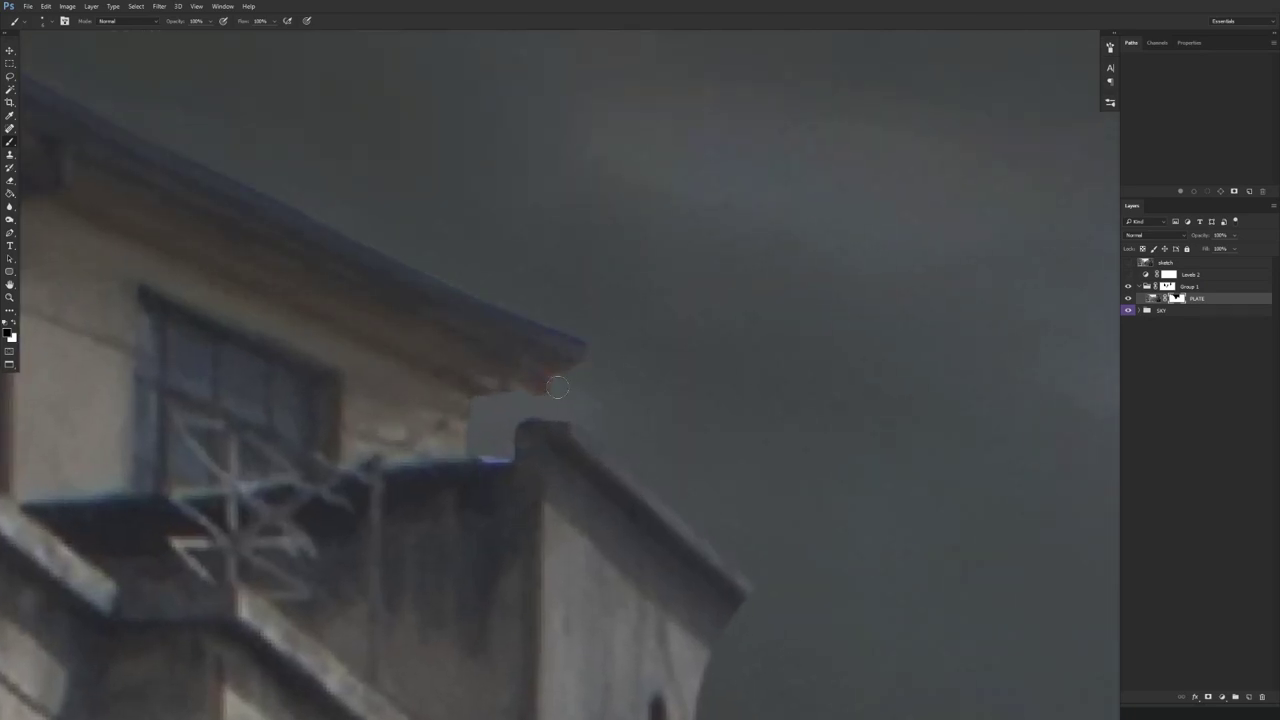
scroll(490, 411, "down", 3)
- Add a new layer above PLATE, clip it to PLATE and name it edge
scroll(345, 290, "up", 5)
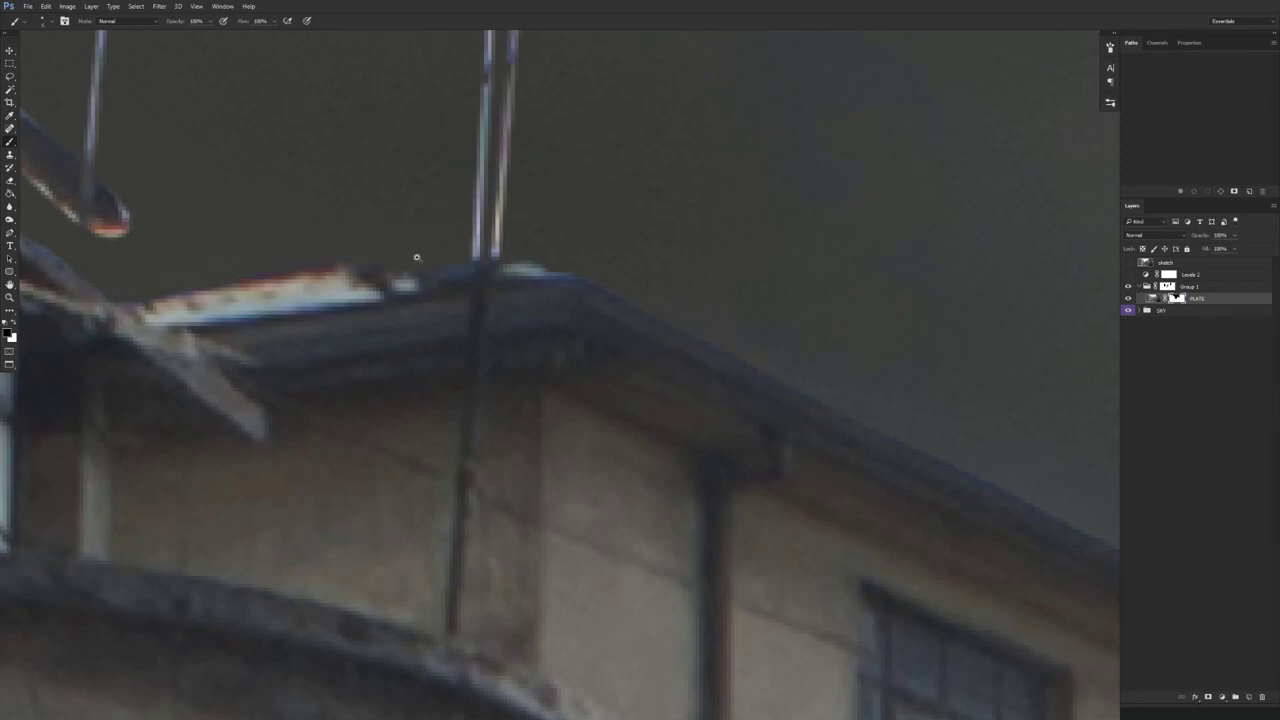
scroll(420, 263, "down", 4)
key("v")
scroll(245, 229, "down", 3)
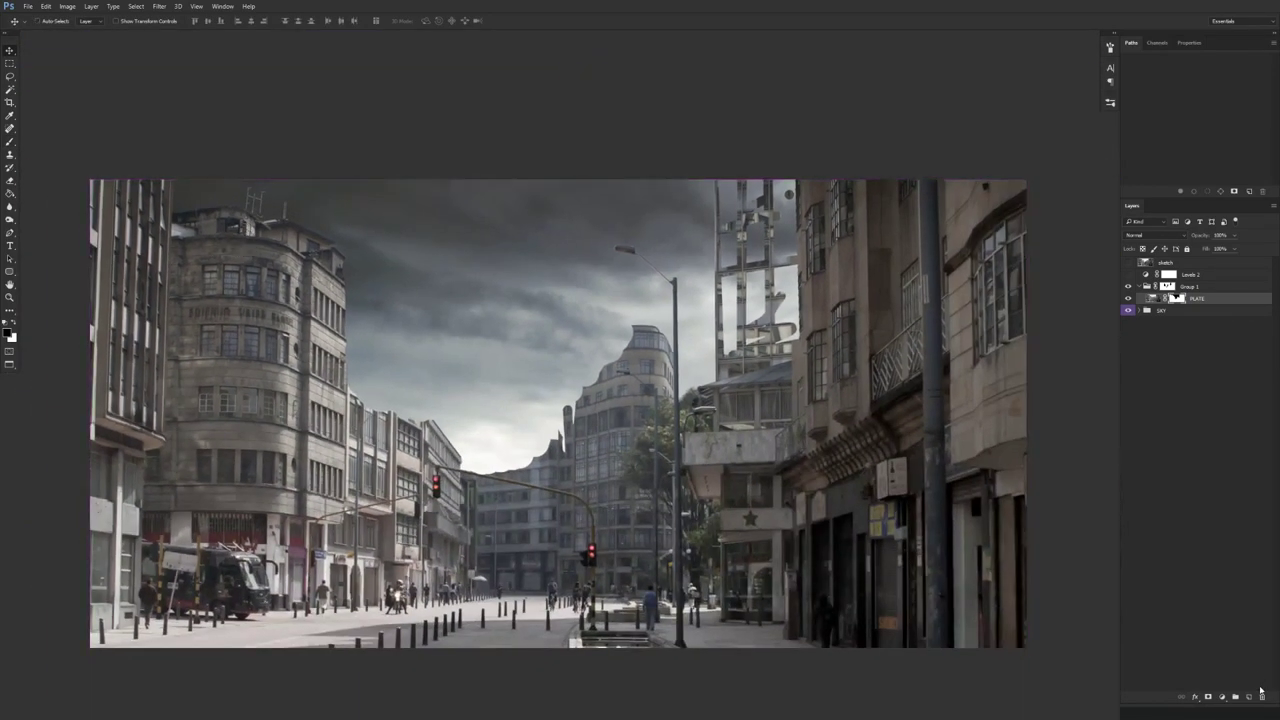
left_click(1261, 695)
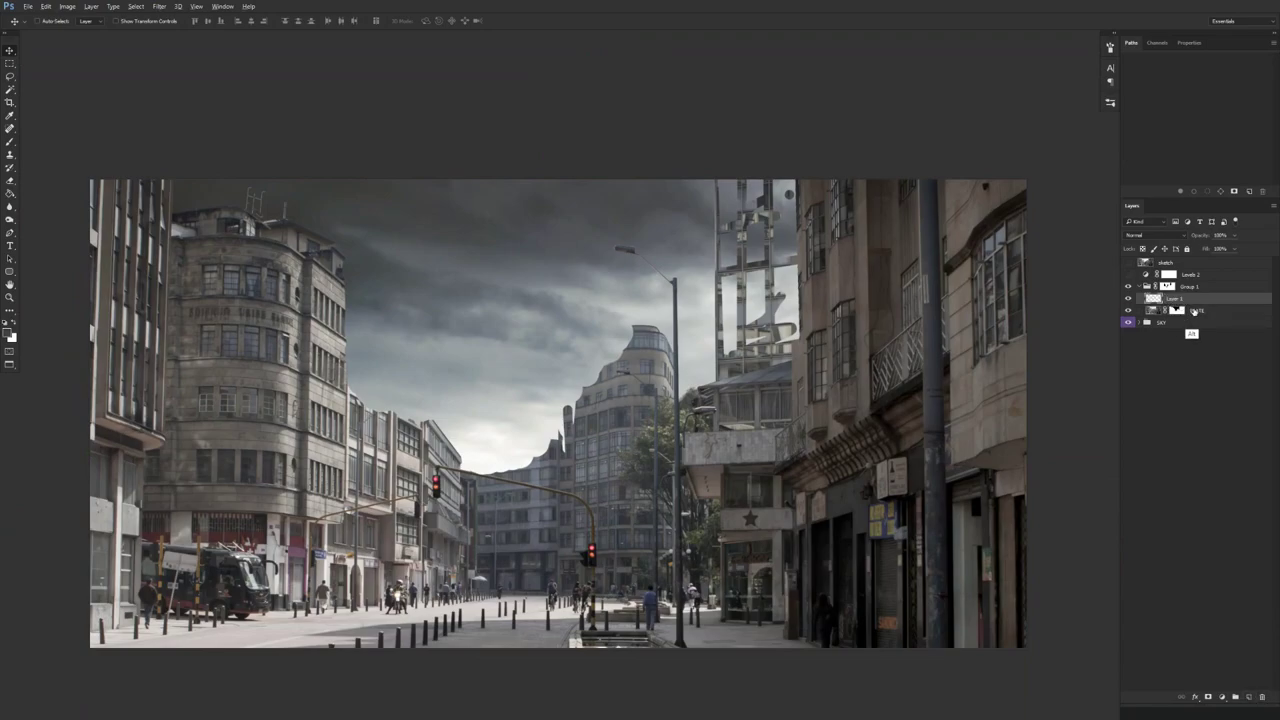
double_click(1183, 299)
double_click(1182, 300)
key("BackSpace")
type("edge")
key("Return")
- Sample the dark roof colour, change the brush tip and paint over the fringe along the corner building's curved roof edge
scroll(245, 240, "up", 3)
key("b")
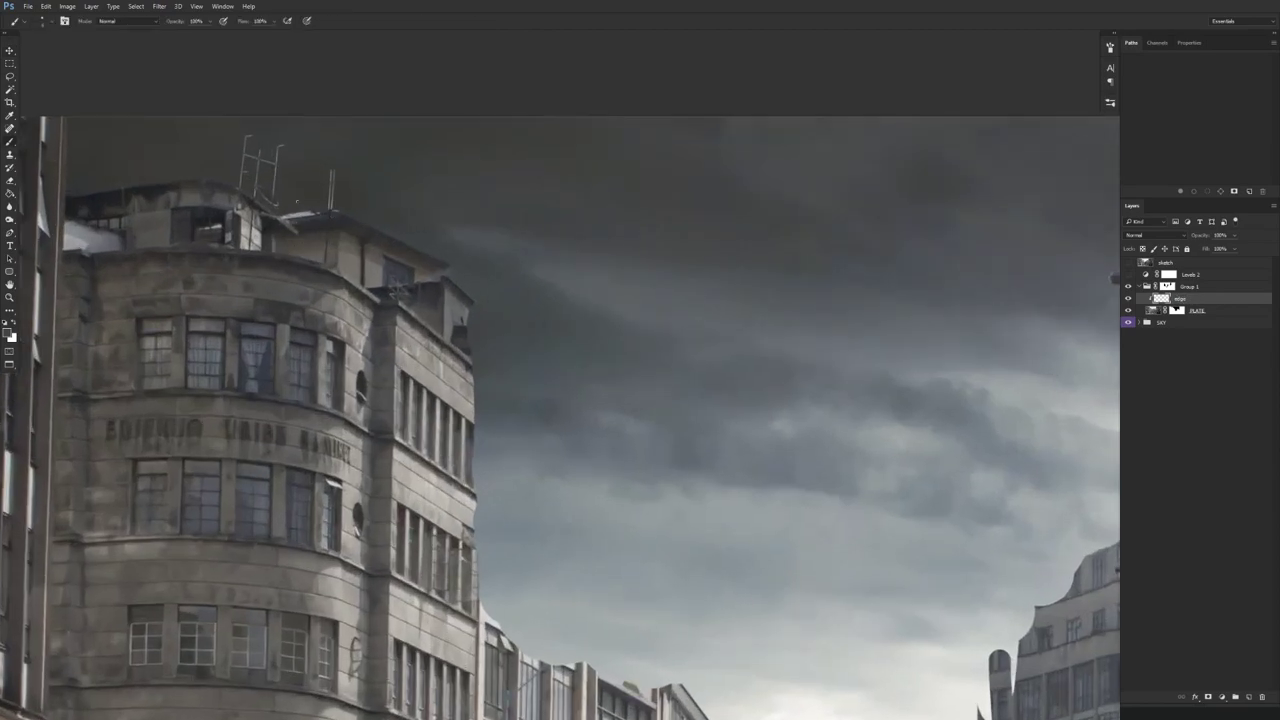
left_click_drag(178, 234, 362, 381)
scroll(345, 362, "up", 3)
left_click(339, 332, "alt")
left_click_drag(424, 334, 443, 334)
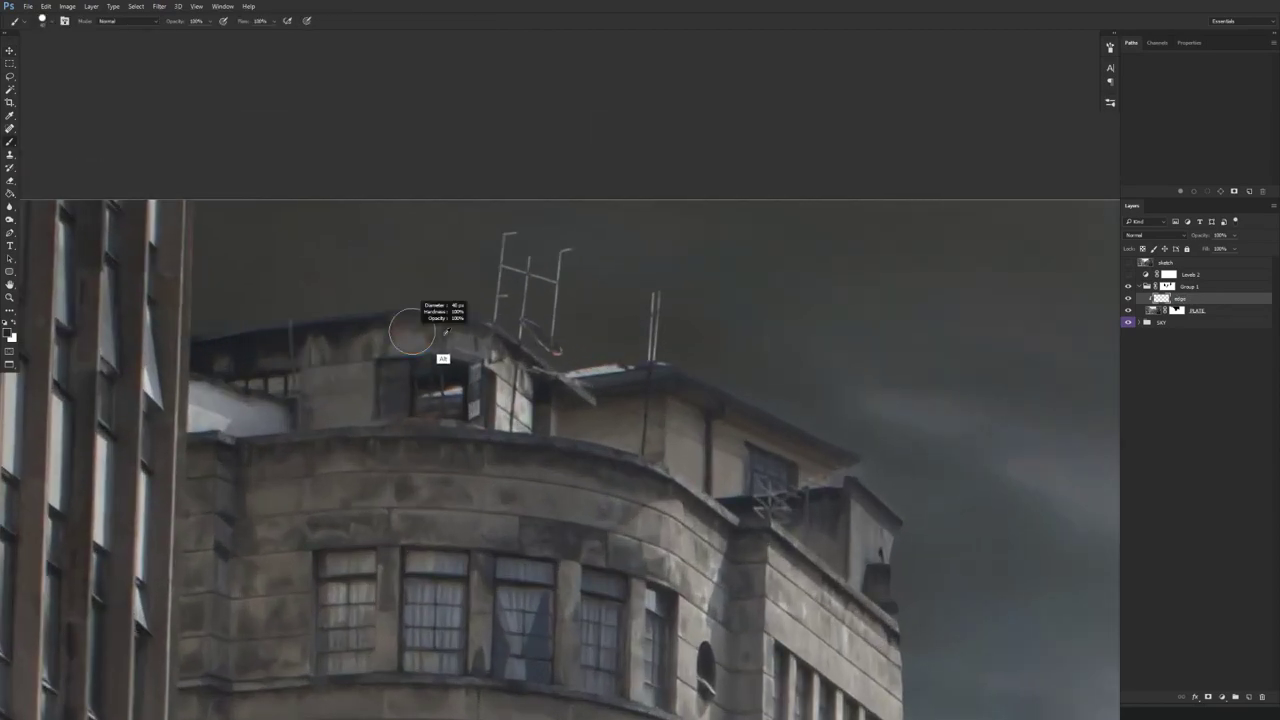
right_click(444, 335)
left_click_drag(515, 373, 391, 397)
left_click(391, 397)
left_click_drag(261, 334, 252, 337)
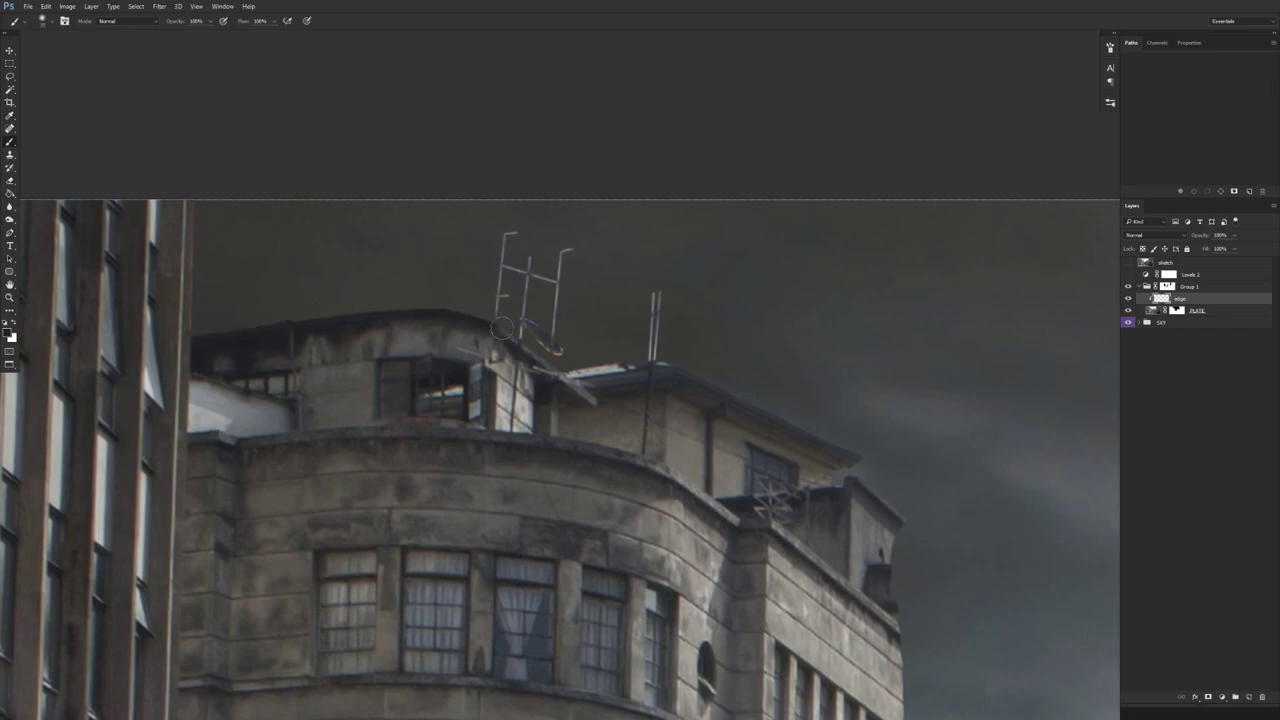
- Paint the bright rooftop antennas, dish and twin poles dark on the clipped edge layer
mouse_move(499, 298)
left_mouse_down()
mouse_move(559, 346)
mouse_move(496, 297)
mouse_move(559, 302)
mouse_move(500, 258)
mouse_move(566, 258)
left_mouse_up()
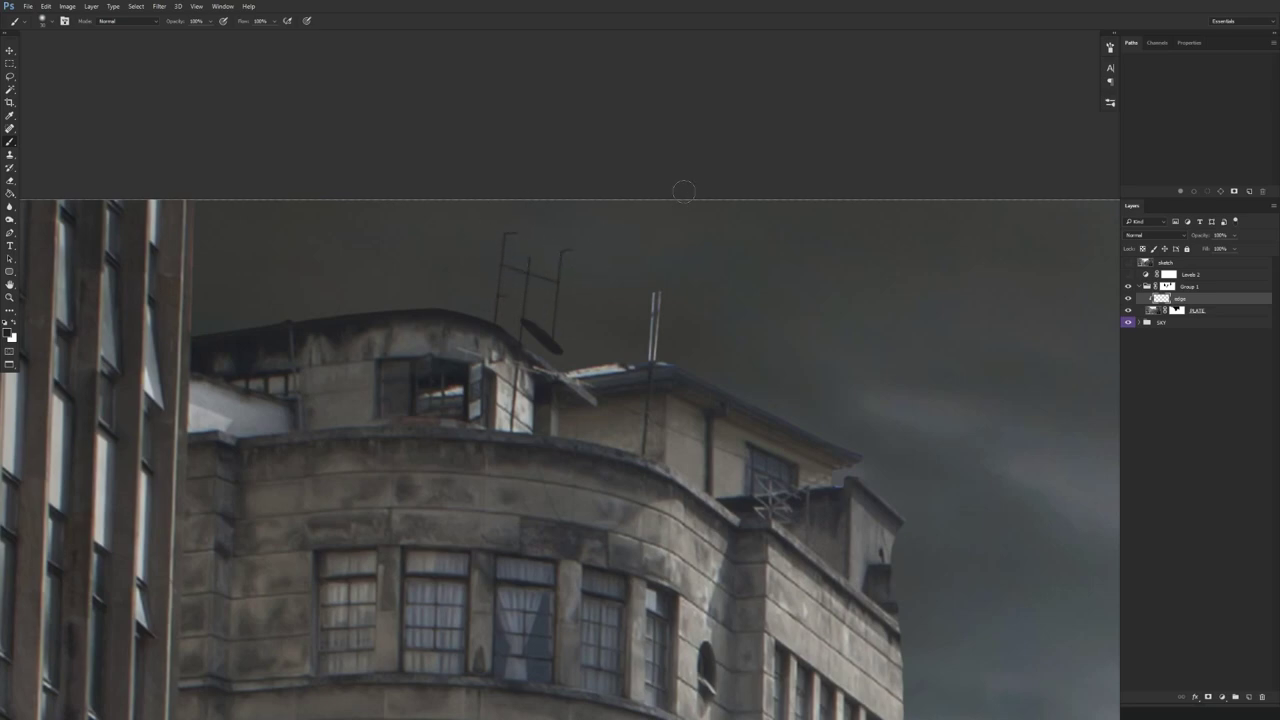
left_click_drag(656, 347, 666, 271)
left_click_drag(709, 384, 367, 206)
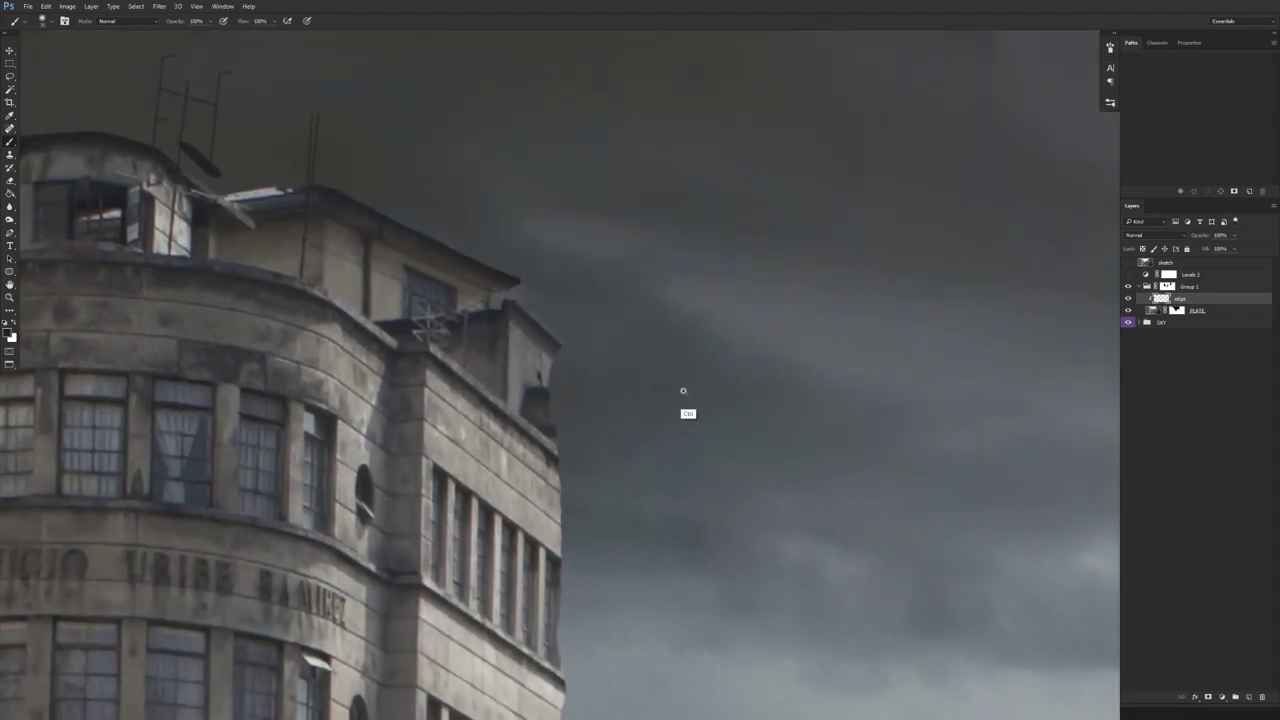
- Set the clipped edge layer's blend mode to Darken
left_click_drag(680, 395, 634, 432)
key("v")
left_click(1160, 236)
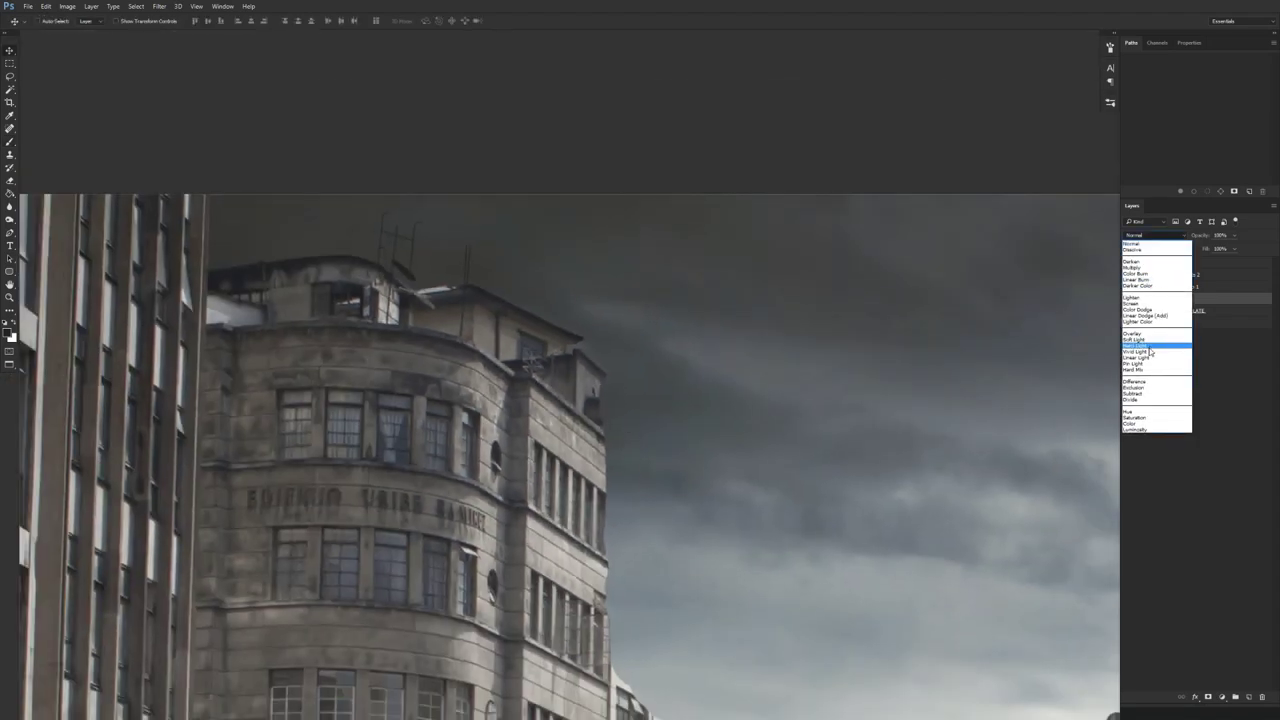
left_click(1147, 263)
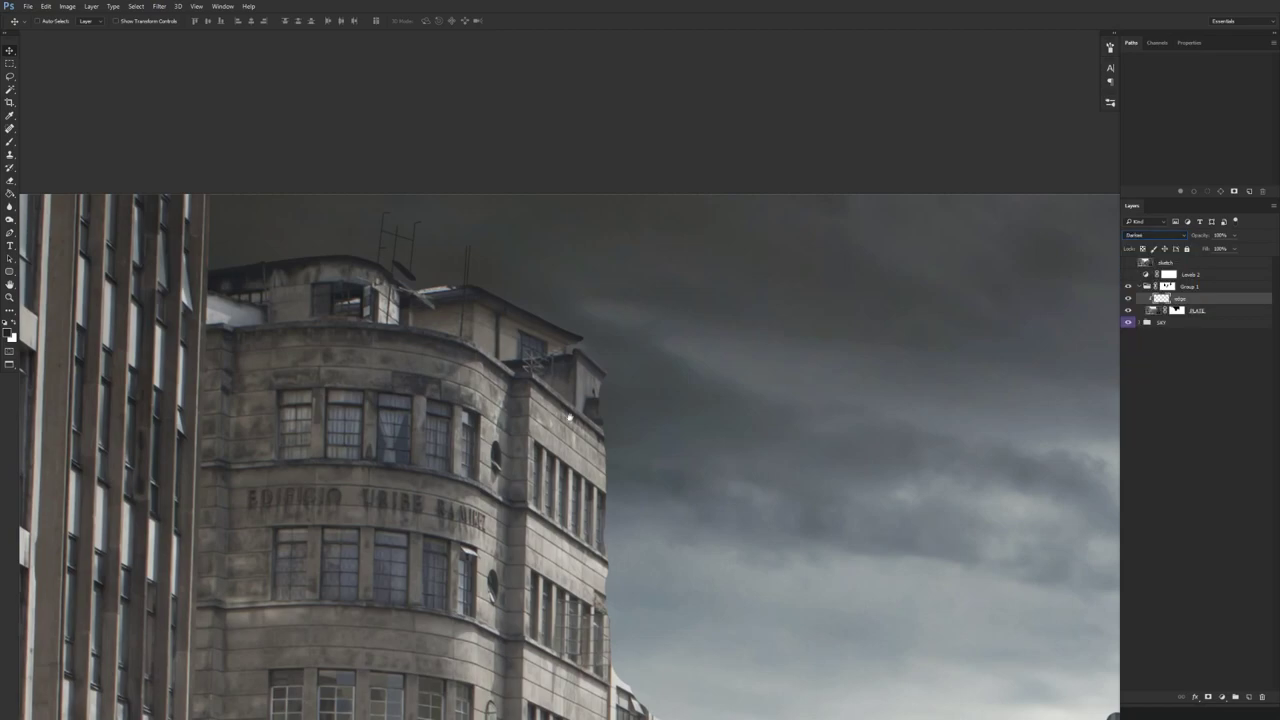
- In the edge layer's blending options, raise the Blend If shadow limit of the Underlying Layer
right_click(1189, 301)
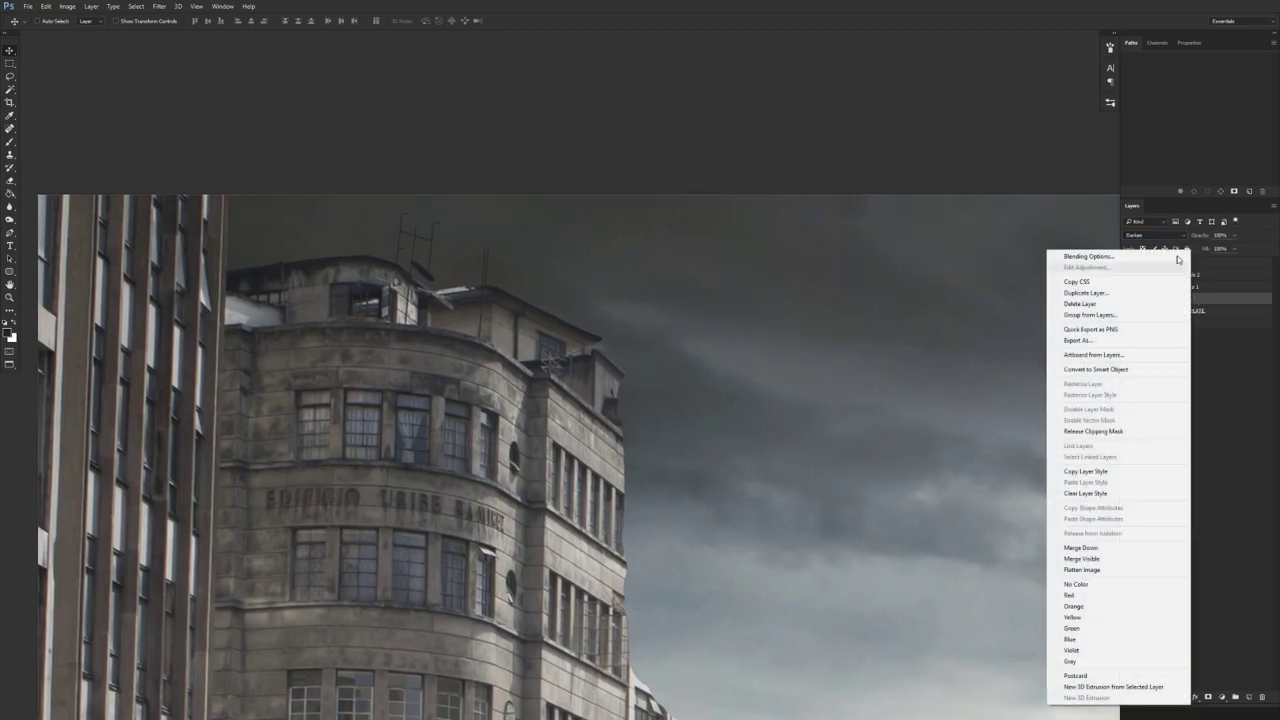
left_click(1100, 254)
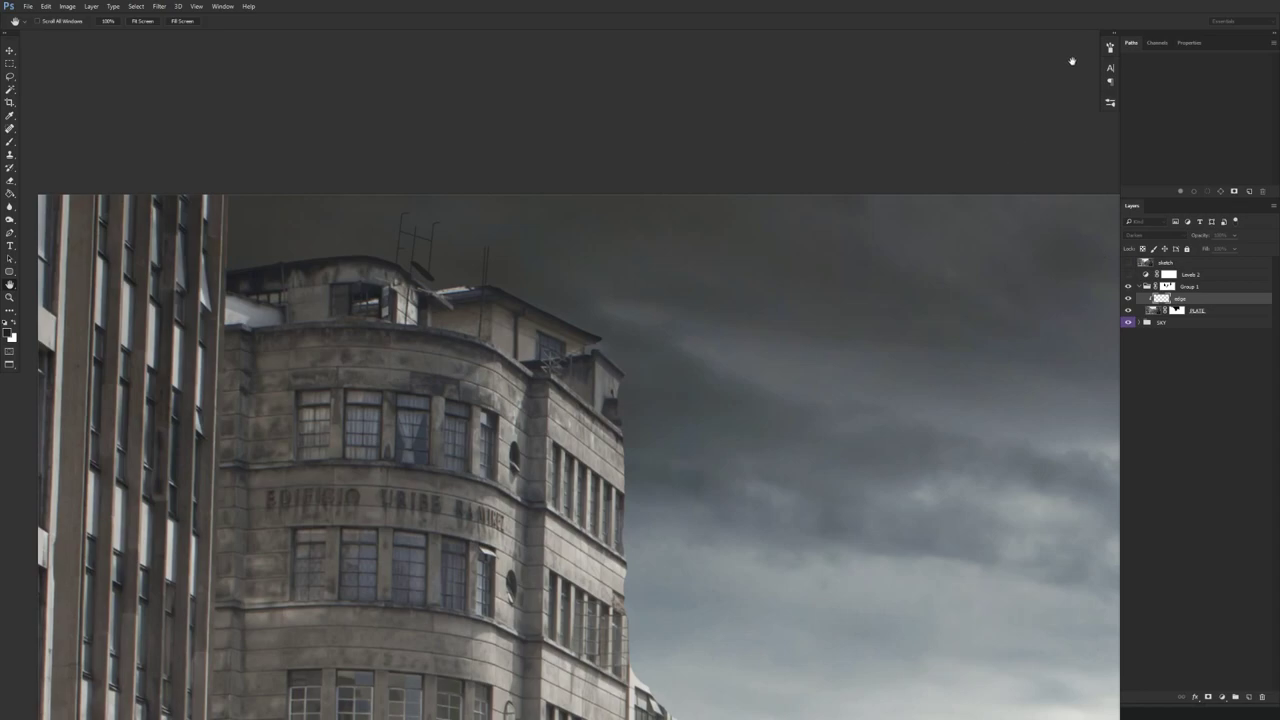
left_click_drag(666, 134, 722, 174)
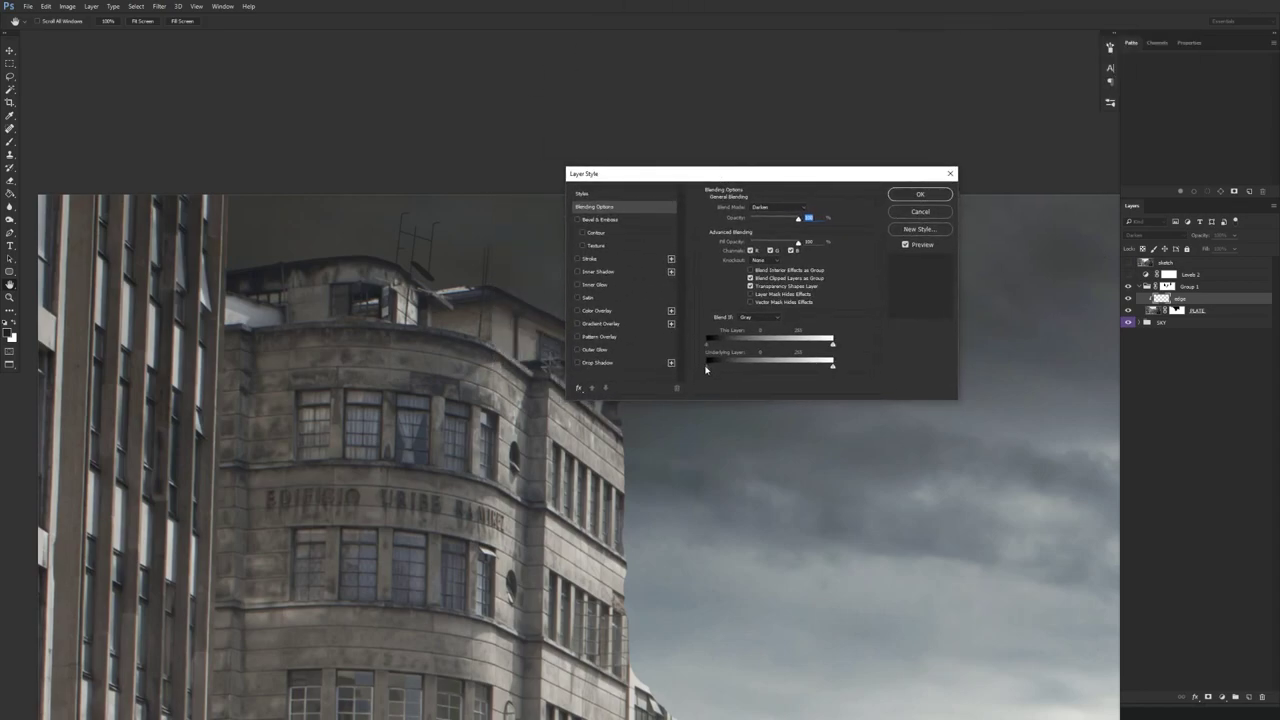
left_click_drag(706, 370, 738, 368)
key("Return")
- Touch up the bright roof edge beside the corner building's antennas with a brush at 50% opacity
key("b")
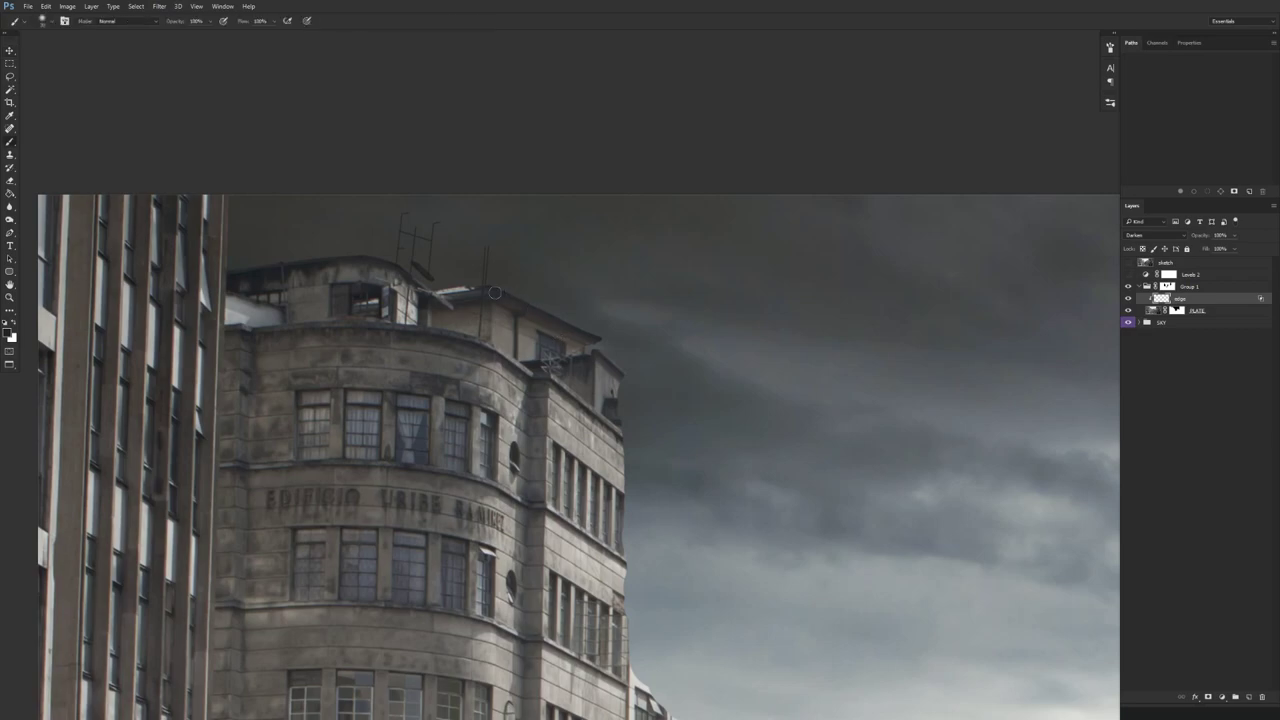
key("5")
key("e")
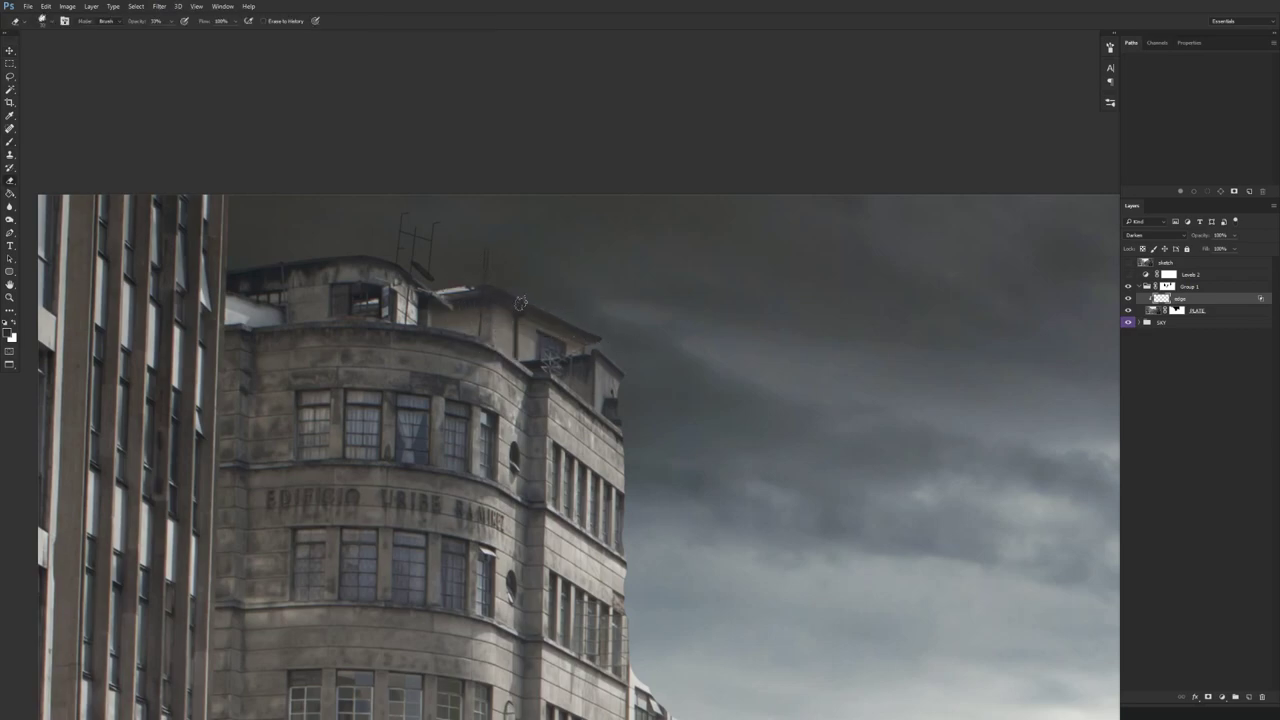
- Toggle the edge layer's visibility to compare the rooftop fringes with and without the correction
key("v")
scroll(674, 414, "down", 2)
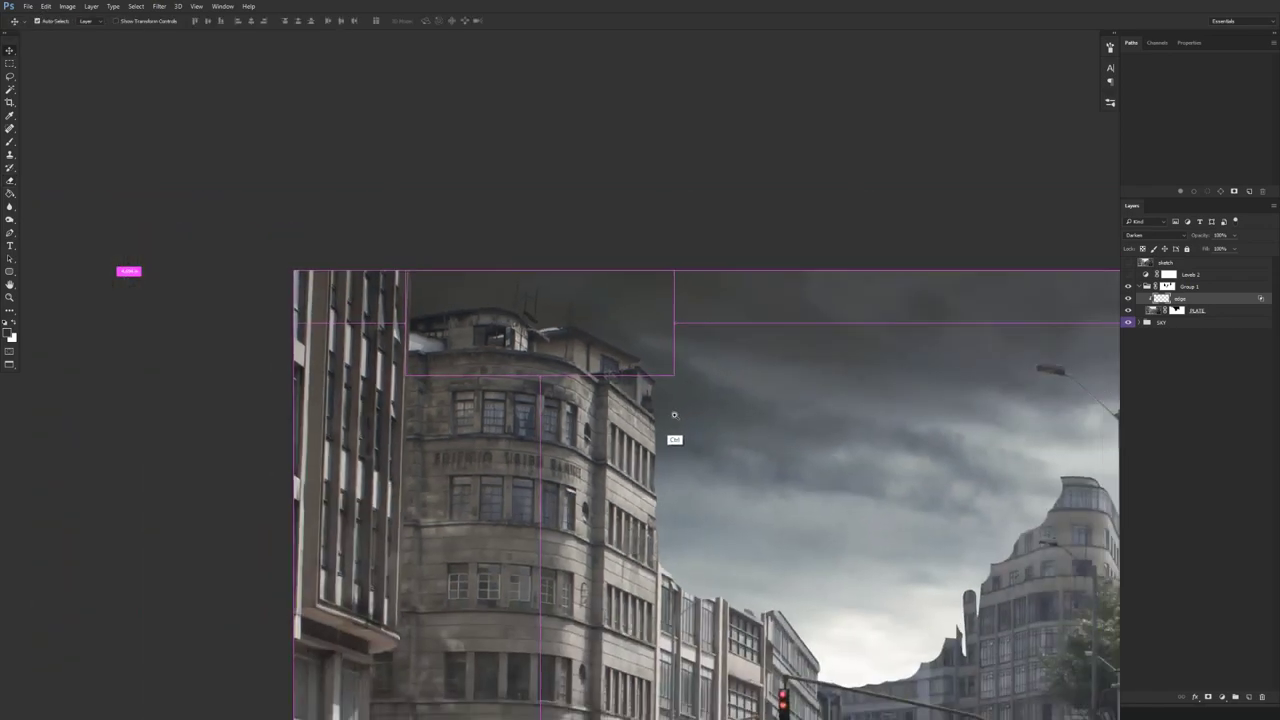
left_click_drag(674, 414, 670, 418)
left_click(1128, 298)
left_click(1128, 298)
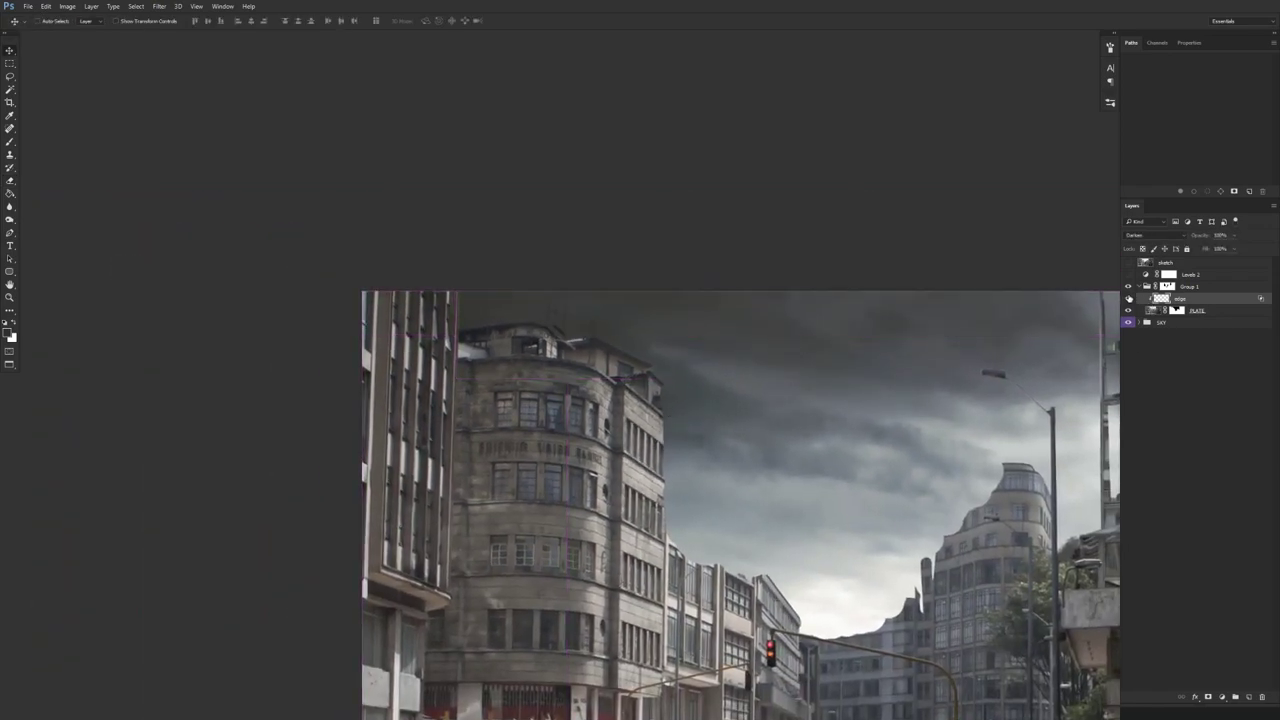
left_click(1128, 298)
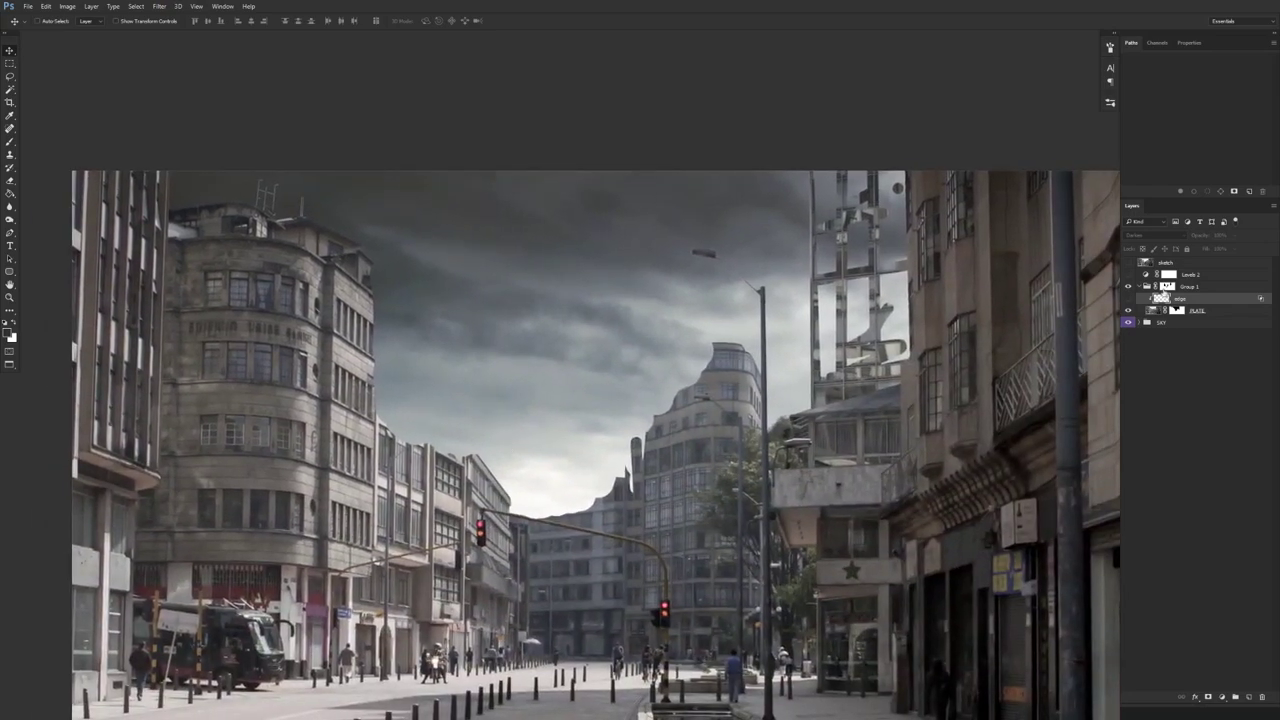
left_click(1128, 298)
left_click_drag(750, 567, 700, 511)
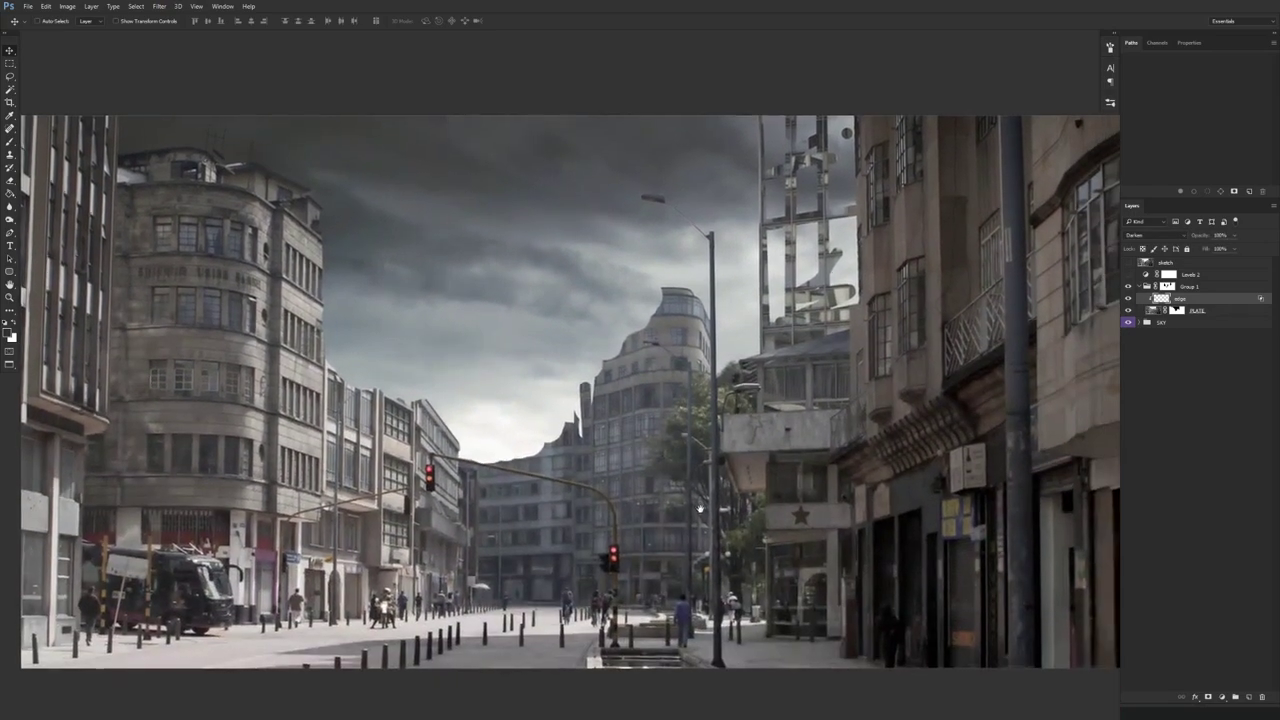
- On the edge layer in Group 1, sample the grey lamp housing and paint over the street lamp head's bright outline at 100% opacity
left_click(1146, 286)
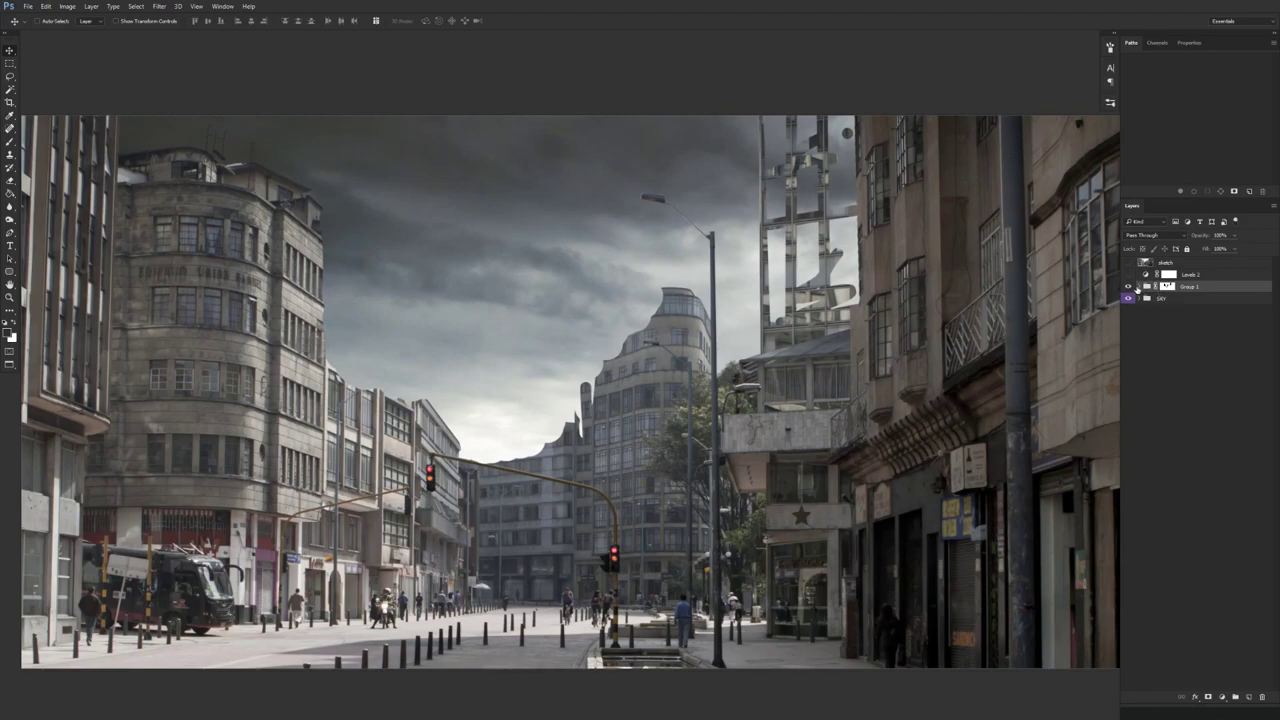
left_click(1139, 287)
left_click(1172, 300)
left_click_drag(676, 213, 760, 216)
key("b")
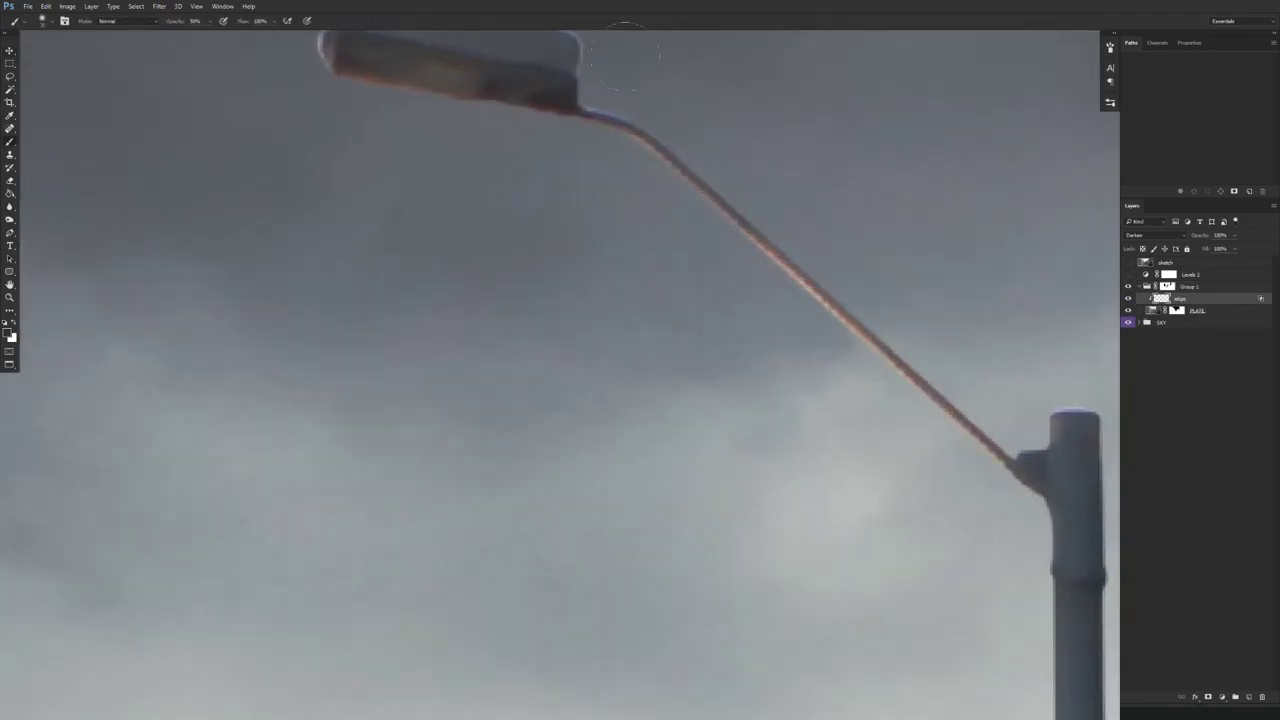
left_click_drag(580, 178, 614, 469)
left_click(575, 338, "alt")
left_click_drag(423, 313, 404, 314)
key("0")
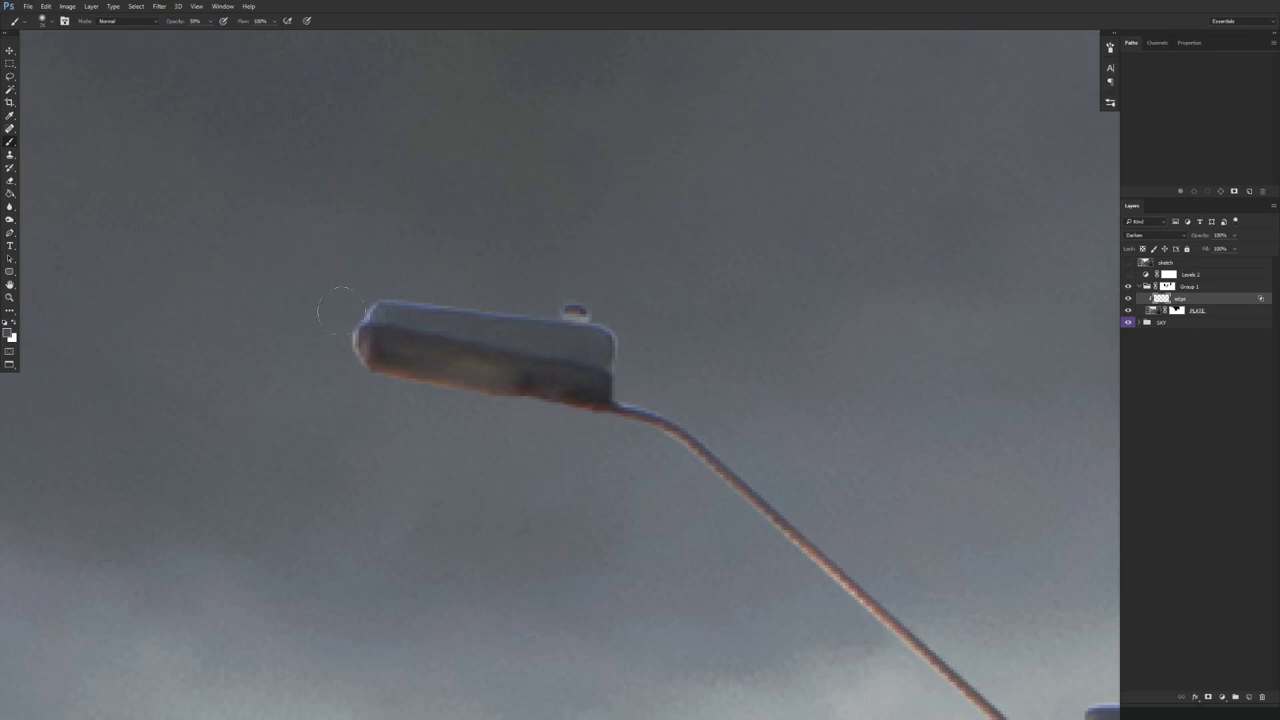
mouse_move(352, 355)
left_mouse_down()
mouse_move(350, 325)
mouse_move(372, 310)
mouse_move(557, 307)
left_mouse_up()
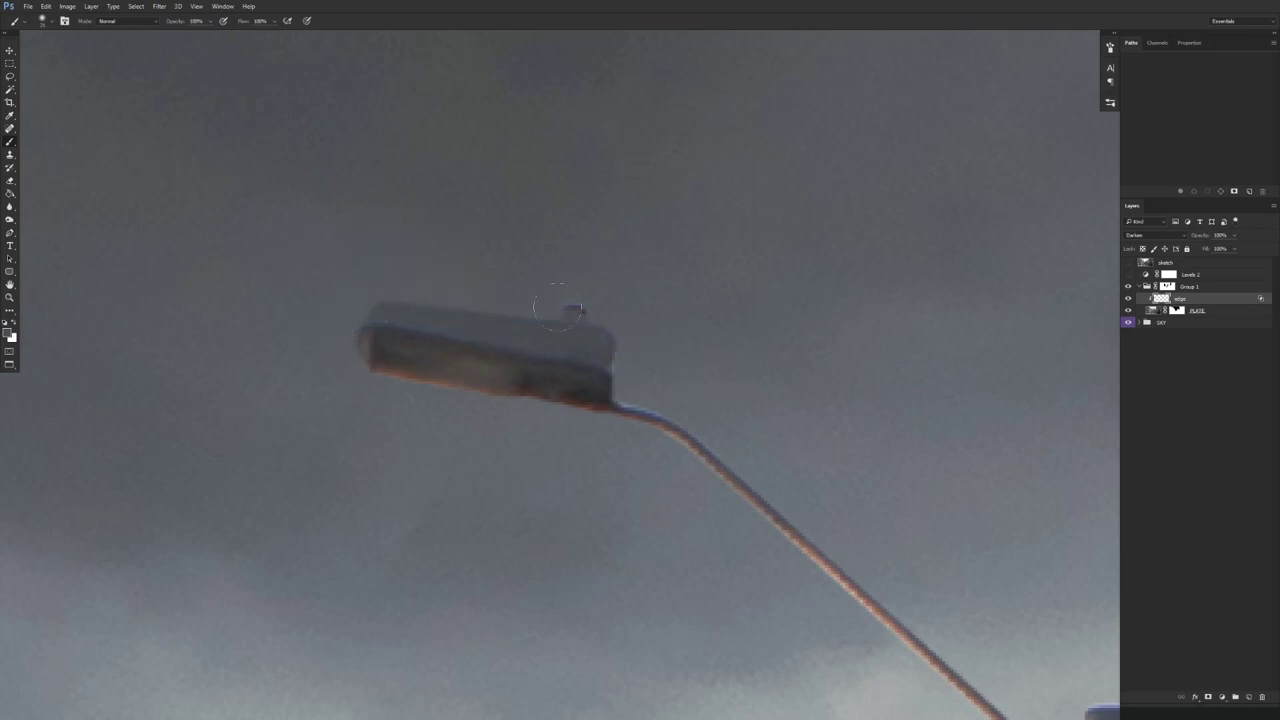
- Sample the lamp's dark tone and paint over the fringe where the arm joins the lamp head
left_click(598, 384, "alt")
left_click_drag(634, 394, 617, 404)
left_click_drag(615, 394, 753, 462)
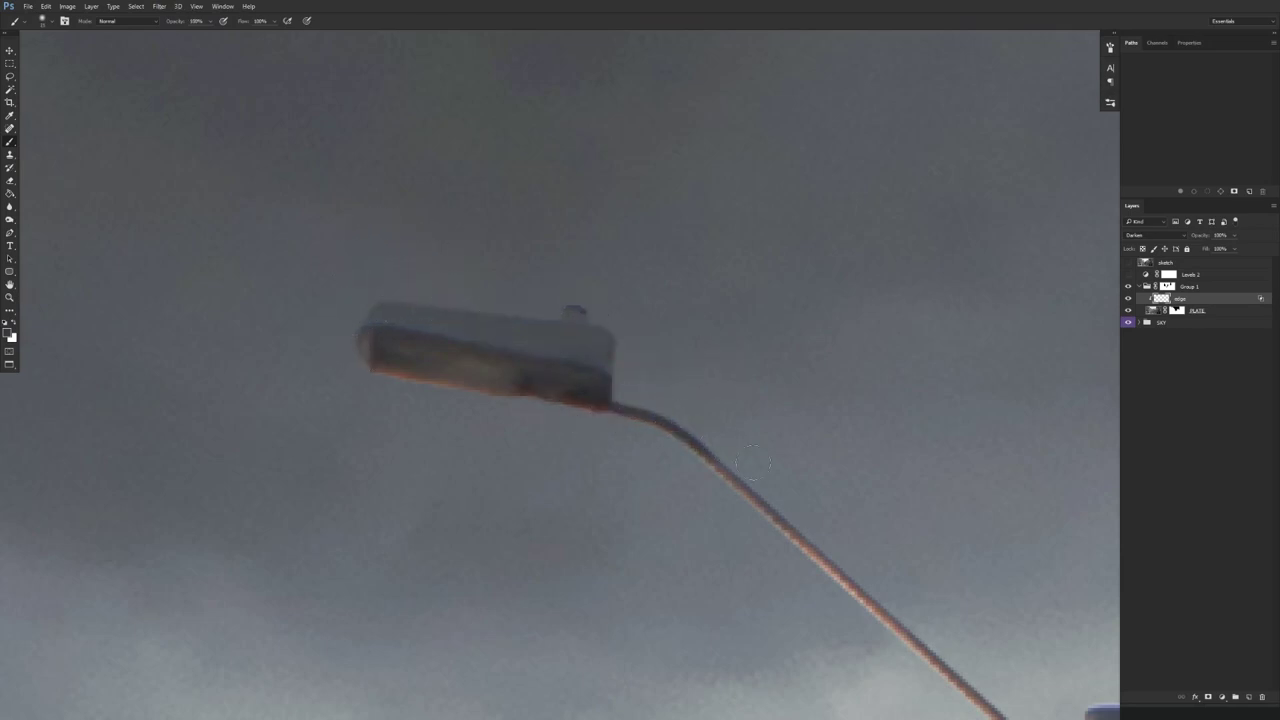
- Sample the lamp post's grey and paint over the fringes on the post top and the arm at 50% opacity
scroll(846, 464, "down", 3, "alt")
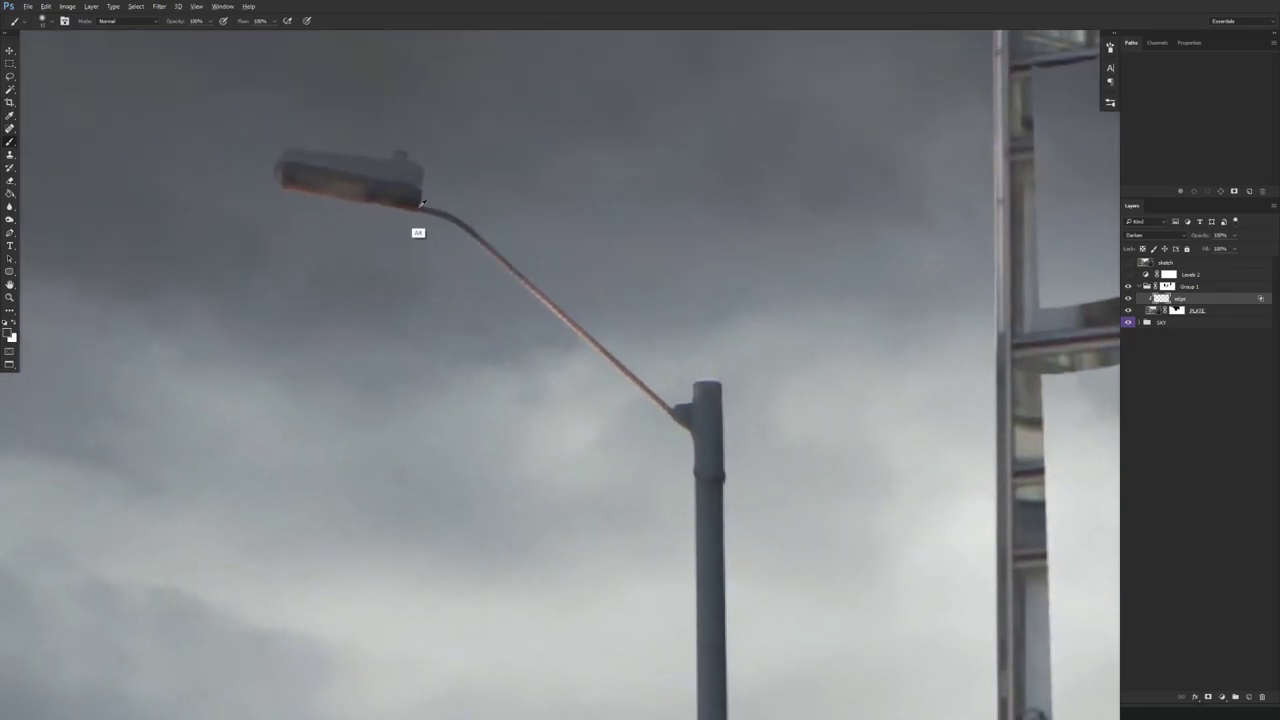
left_click(713, 411, "alt")
left_click(705, 393, "alt")
key("5")
left_click_drag(695, 379, 717, 379)
left_click_drag(508, 268, 685, 420)
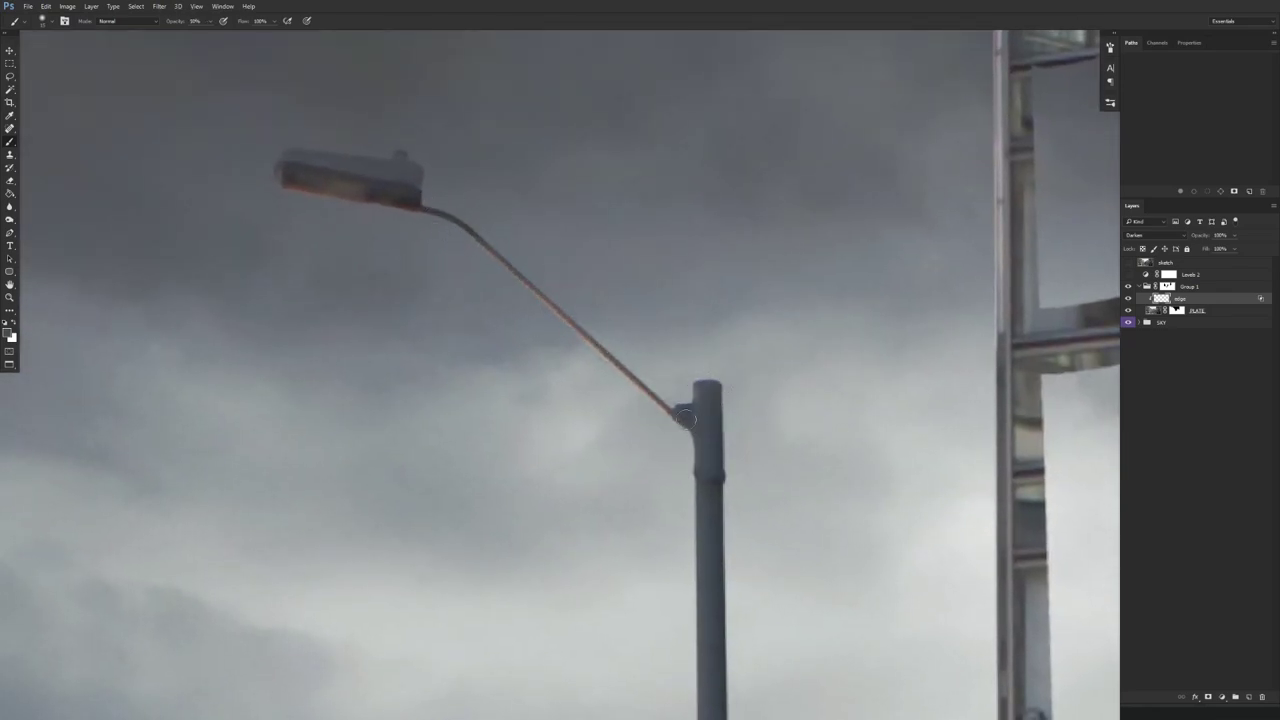
- Collapse Group 1 and switch to the Move tool
scroll(601, 400, "down", 5, "alt")
key("v")
scroll(636, 490, "down", 2, "alt")
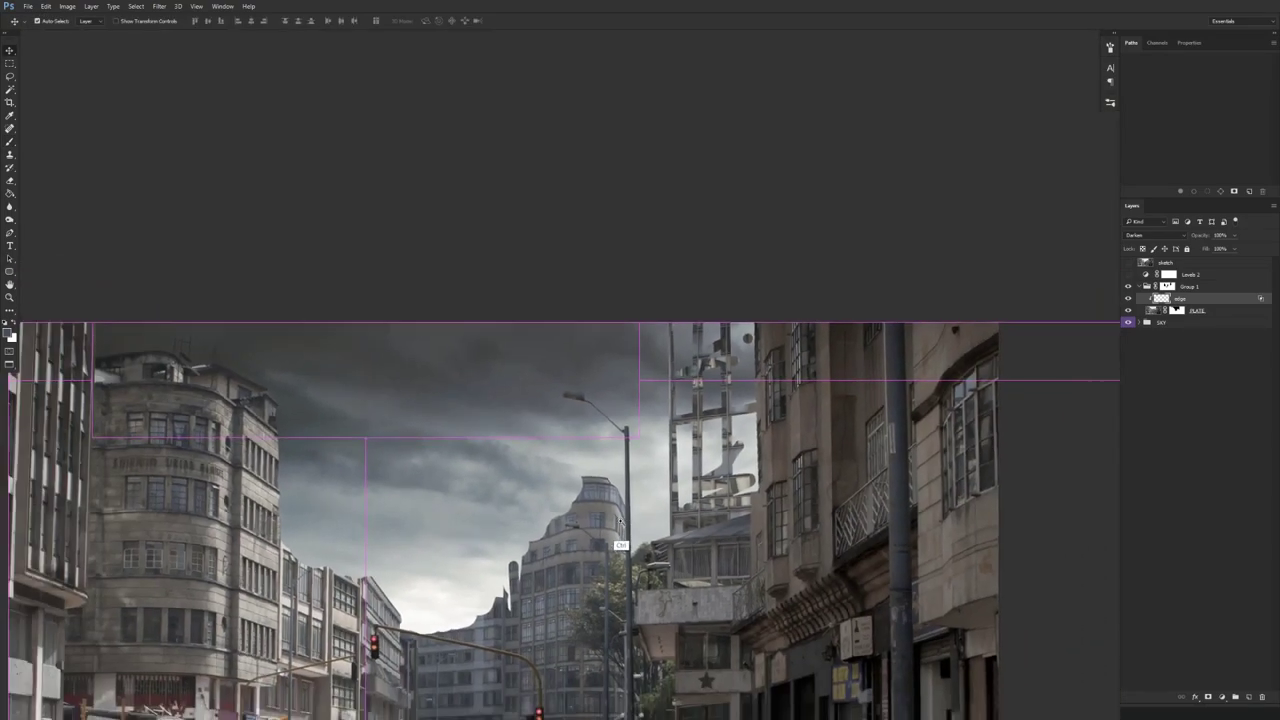
key("b")
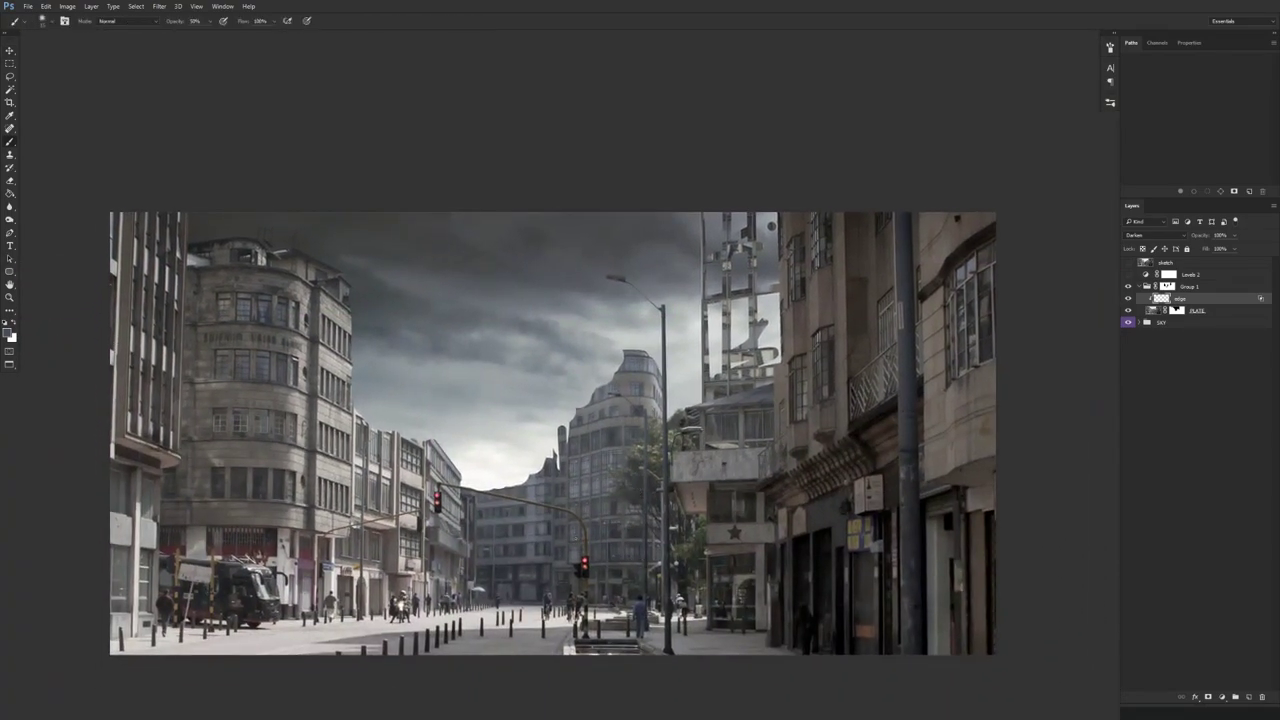
left_click(1144, 288)
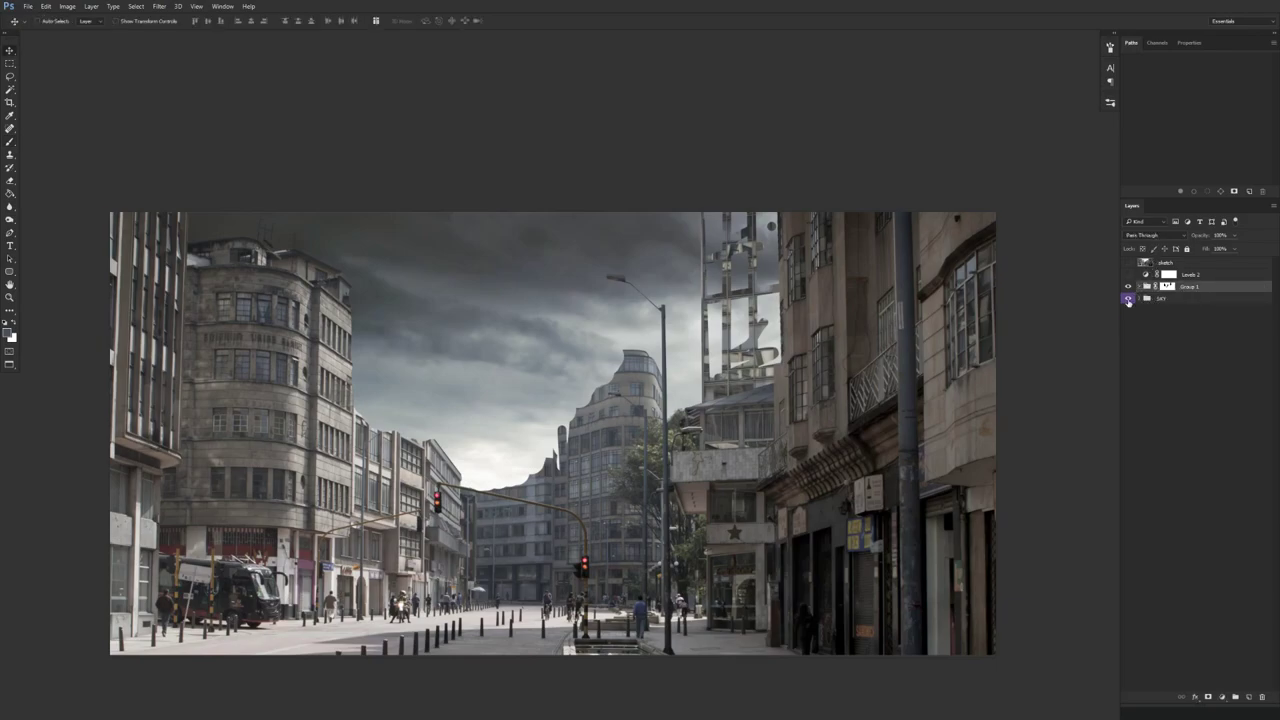
key("v")
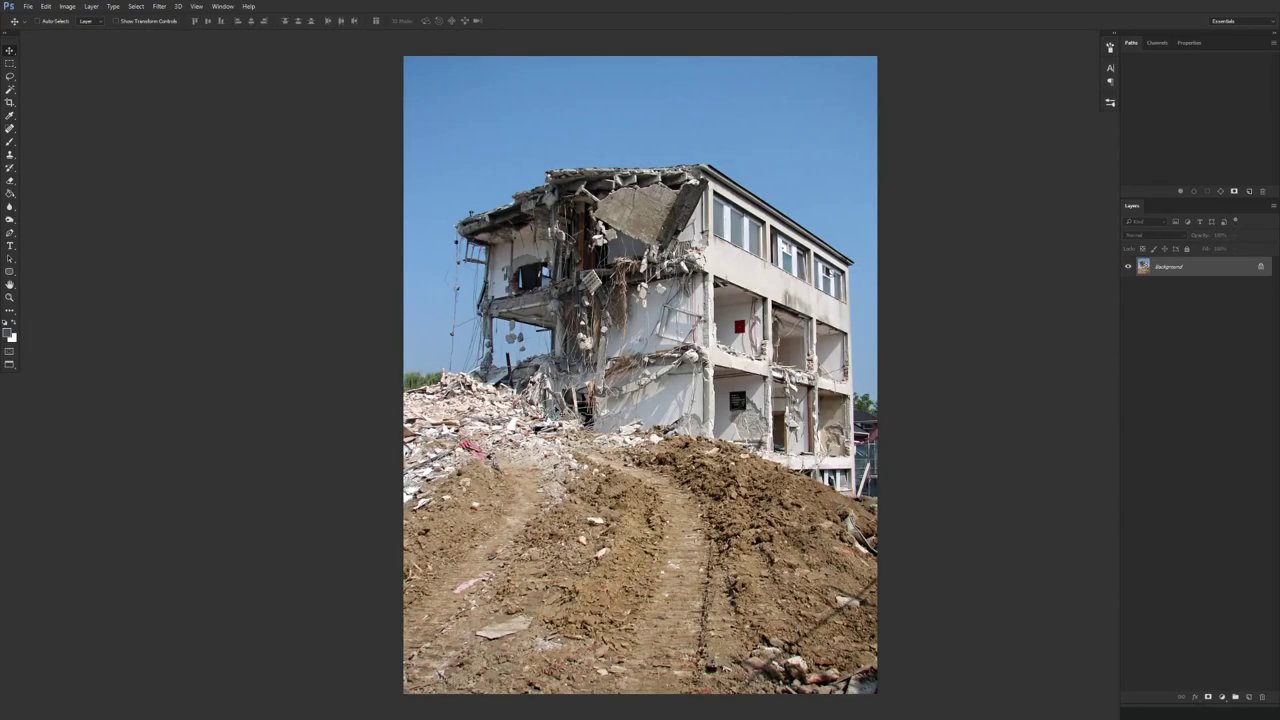
- Cut the whole demolished-building photo to the clipboard and close its document without saving
key("ctrl+a")
key("ctrl+x")
key("ctrl+w")
key("n")
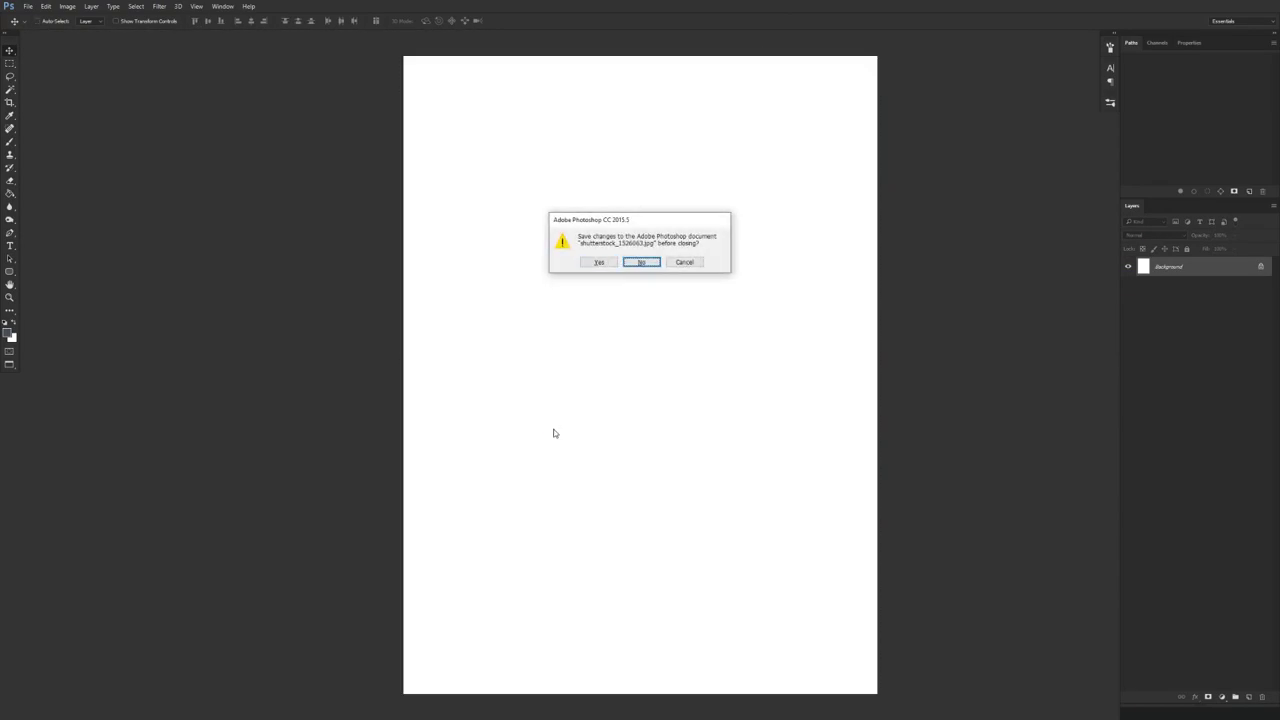
key("Return")
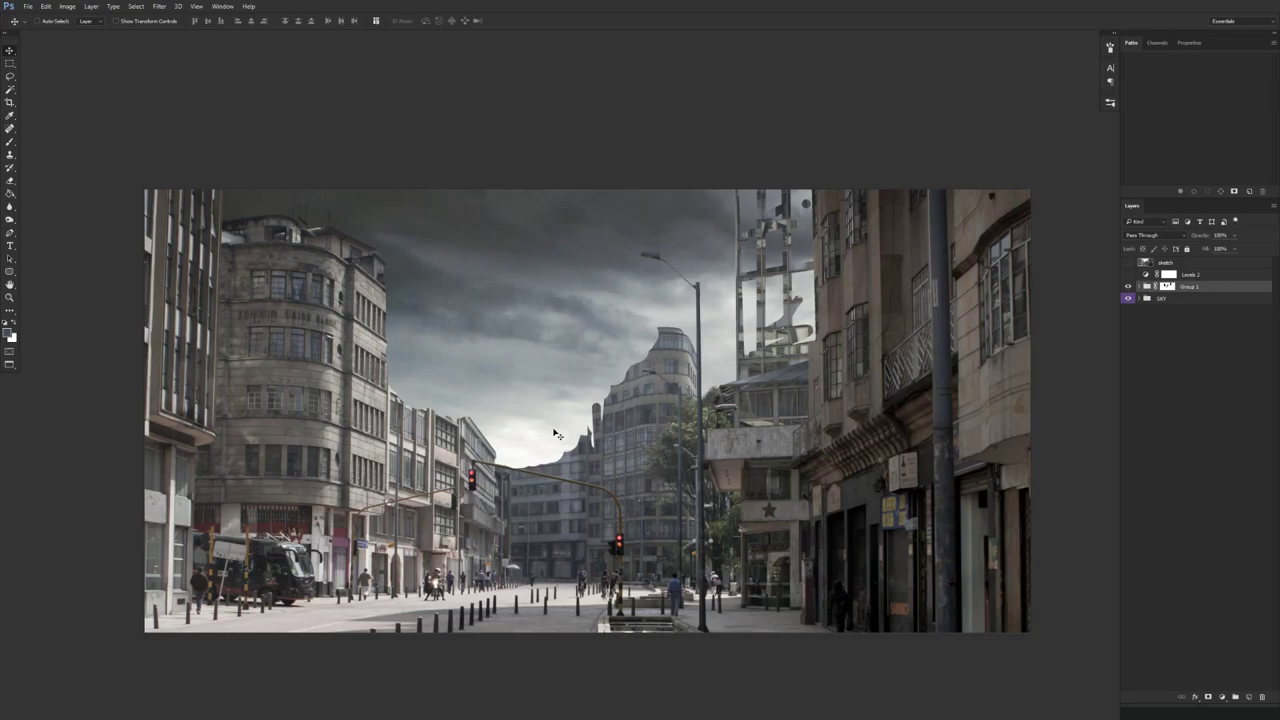
- Try the demolished-building photo as a pasted layer above Group 1 and delete that layer
key("ctrl+v")
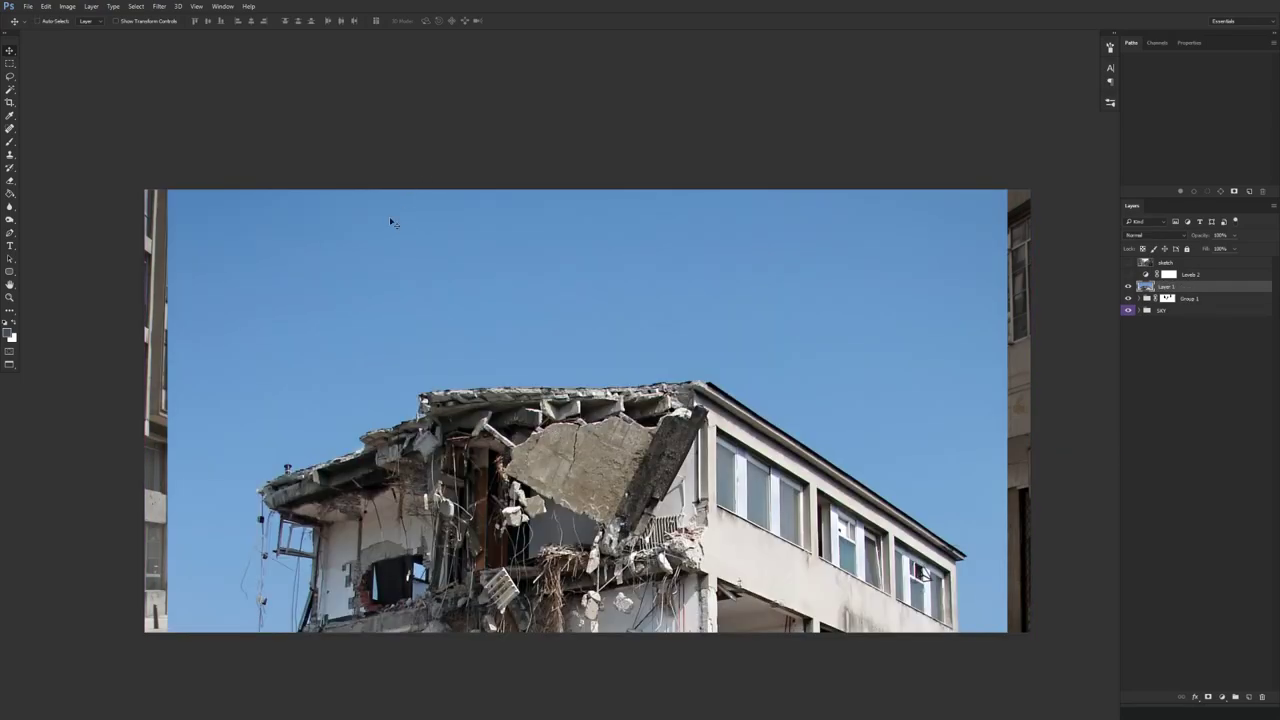
scroll(659, 468, "down", 2)
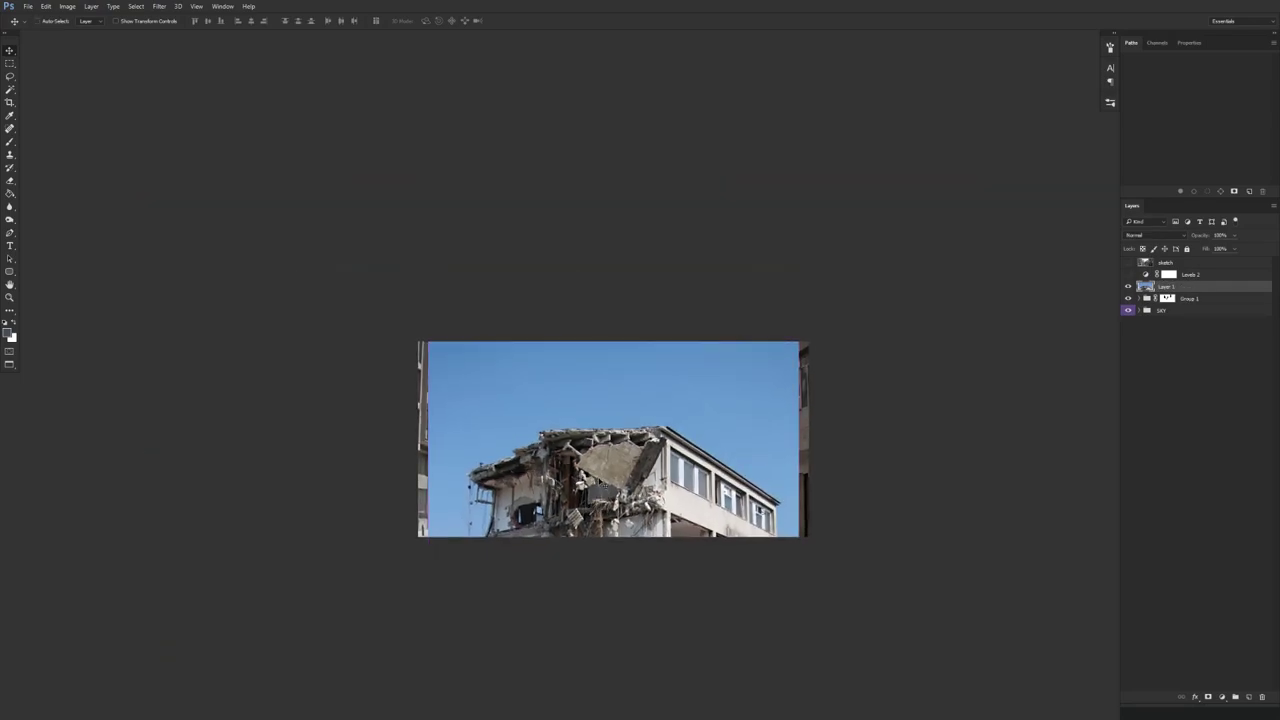
key("Delete")
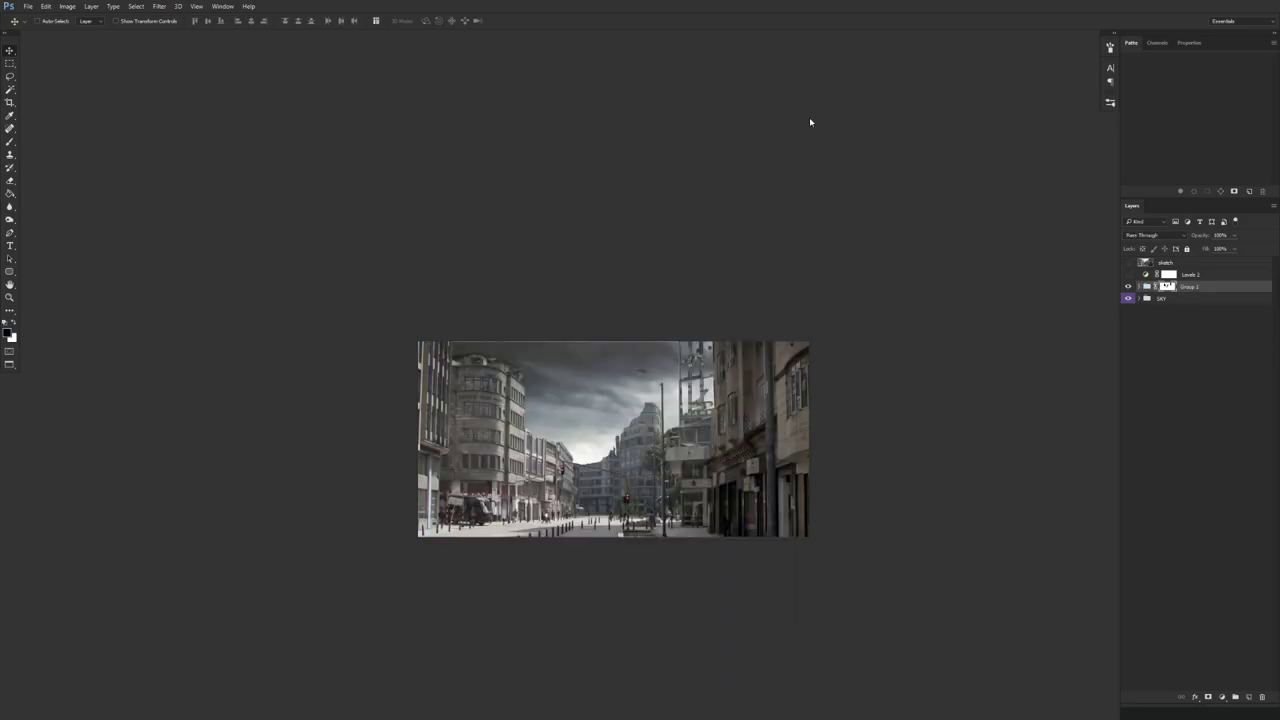
- Place the demolished-building photo shutterstock_1526063.jpg as a smart object in the street composite and flip it horizontally
left_click_drag(810, 122, 593, 480)
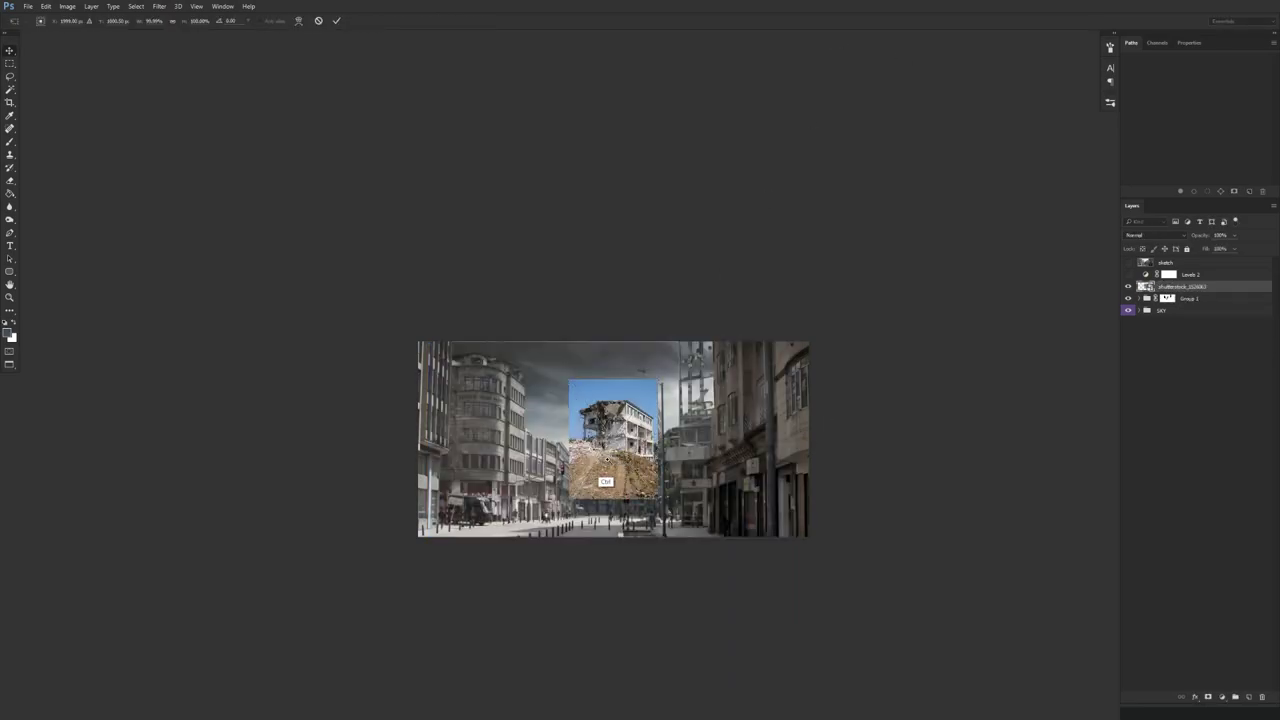
scroll(608, 460, "up", 2)
right_click(621, 360)
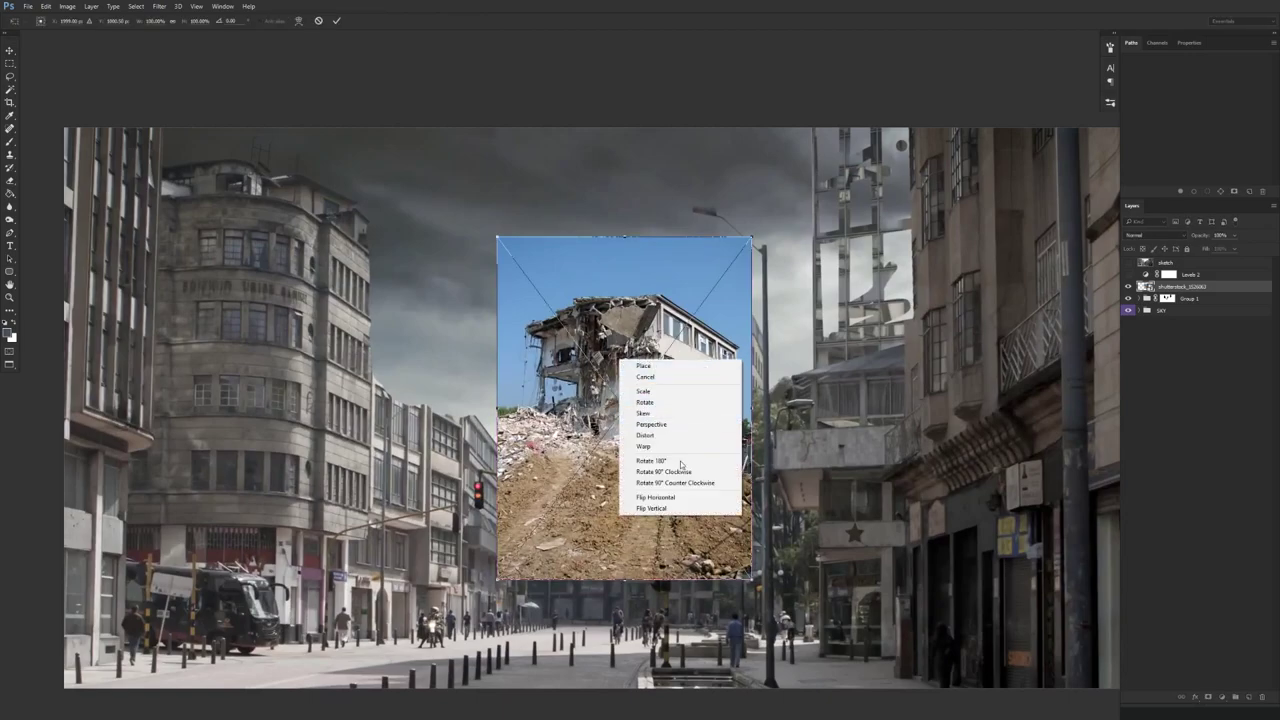
left_click(655, 497)
key("Return")
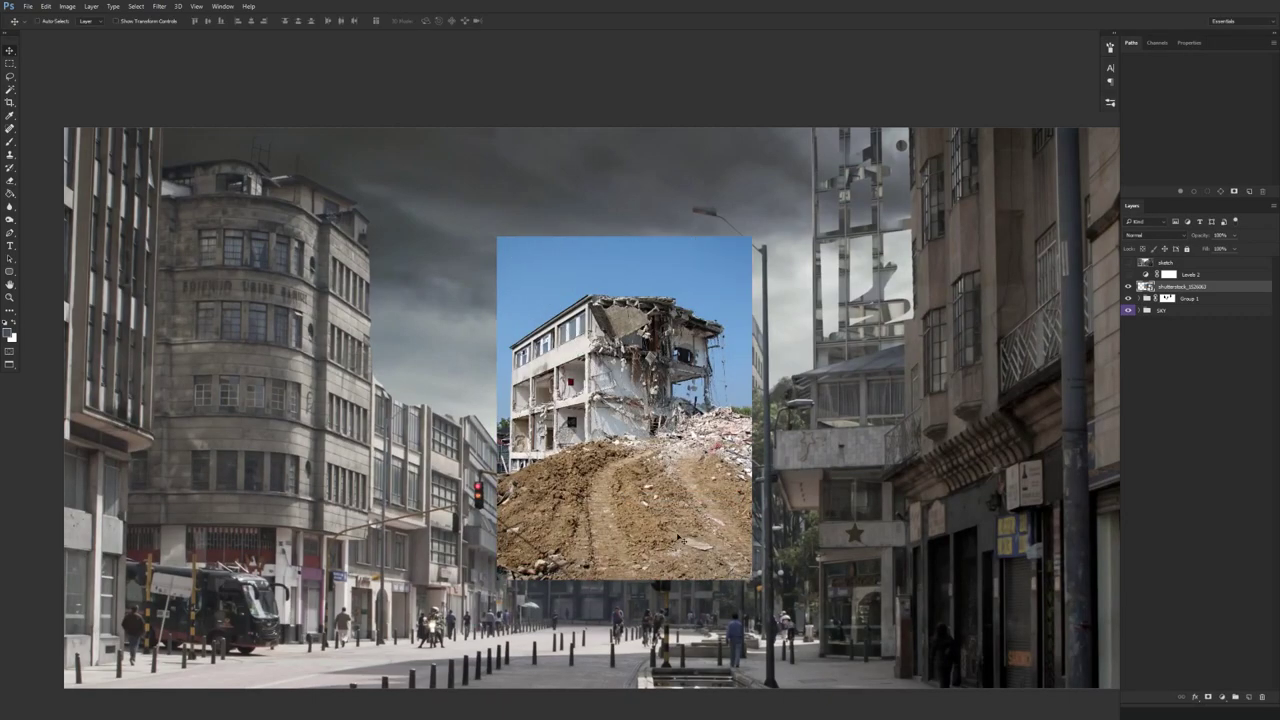
- Move the photo's layer below Group 1 and position the ruin behind the corner building, above the lower row of buildings
left_click_drag(678, 538, 419, 514)
left_click_drag(1186, 288, 1190, 306)
mouse_move(542, 558)
left_mouse_down()
mouse_move(558, 472)
mouse_move(570, 502)
mouse_move(539, 537)
left_mouse_up()
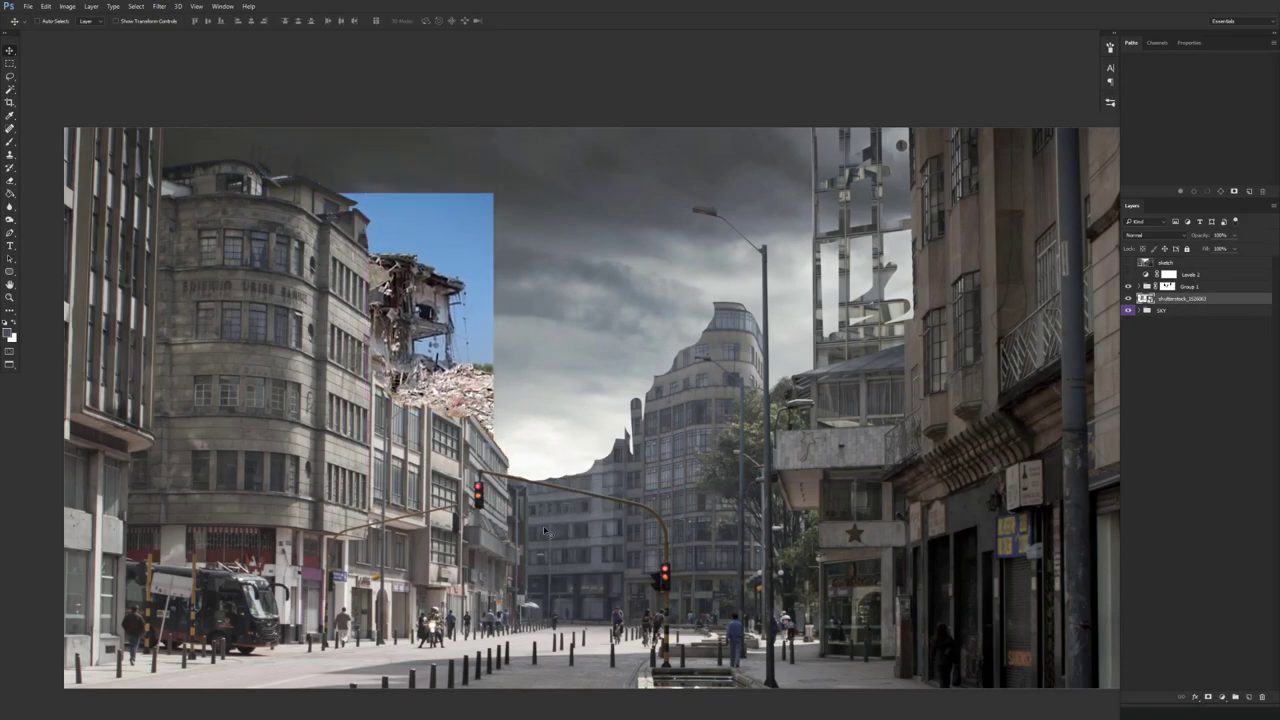
left_click_drag(515, 396, 509, 452)
- Try to skew the demolished-building photo so that its perspective follows the street
key("ctrl+t")
right_click(438, 351)
left_click(505, 408)
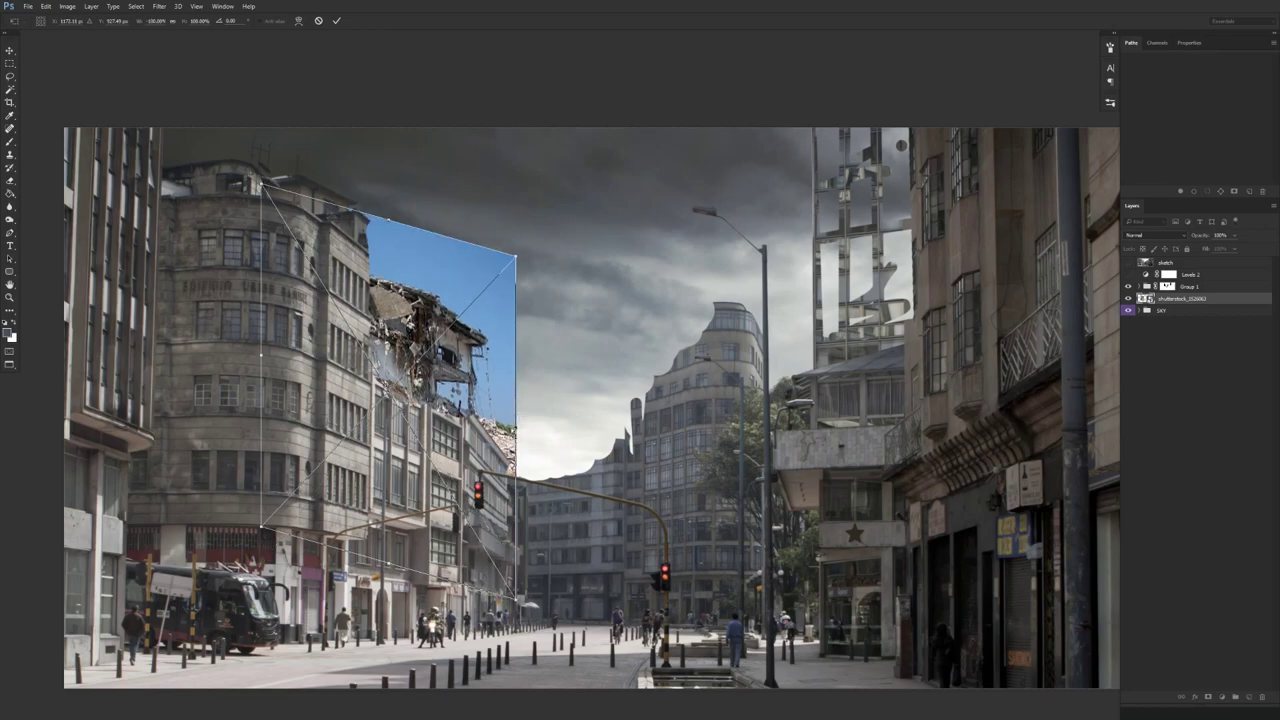
key("Escape")
- Give the demolished-building photo's layer a green colour label
right_click(1181, 300)
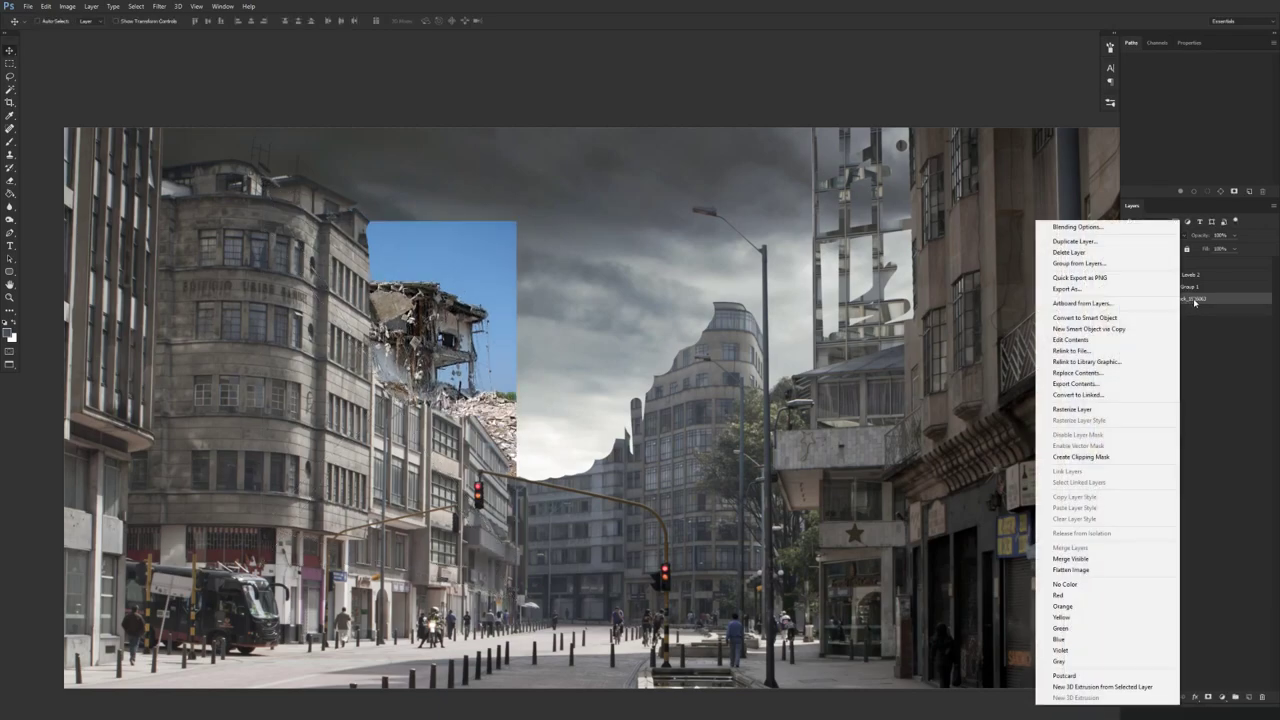
left_click(1061, 628)
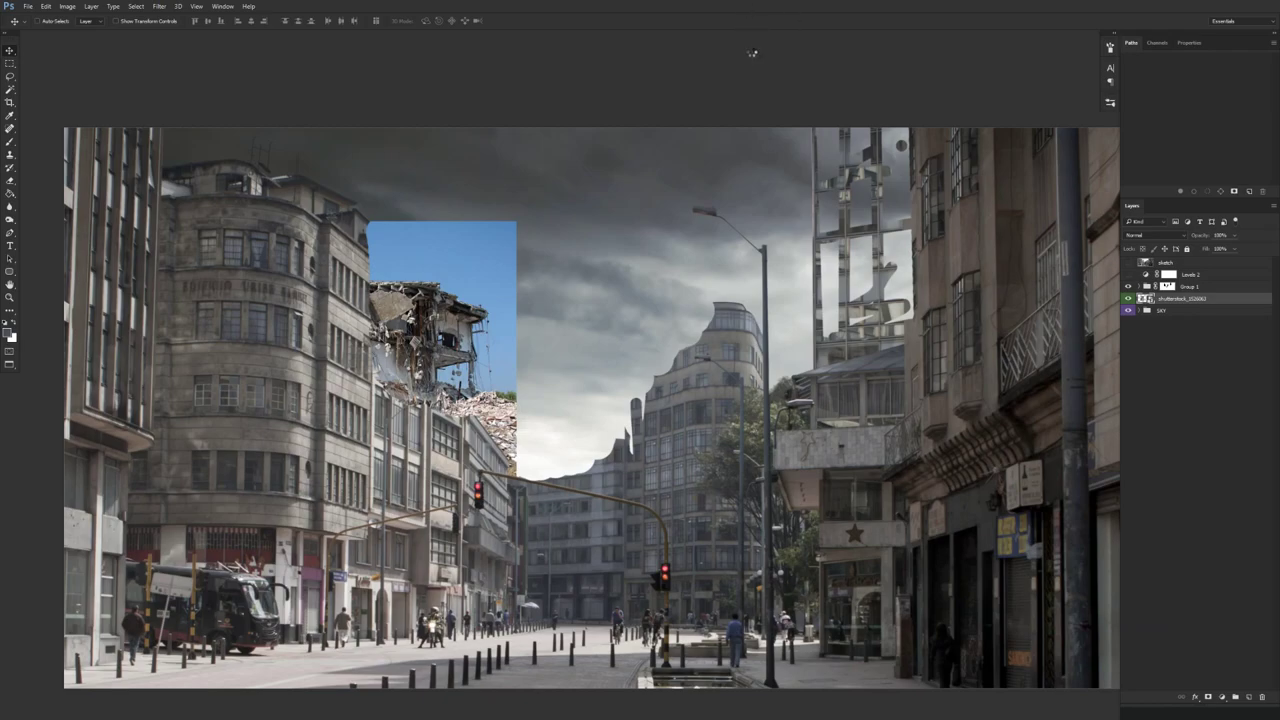
- Try transforming a pasted image layer directly below Group 1 and delete that layer
key("ctrl+Tab")
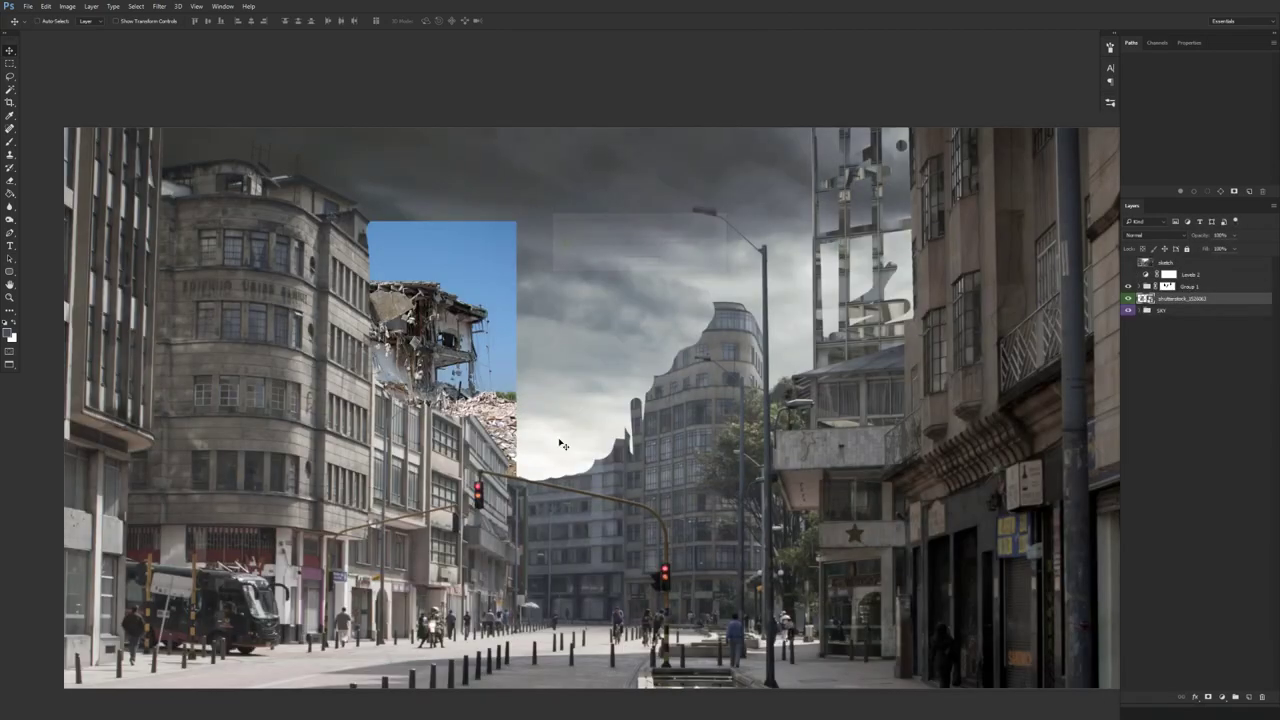
key("ctrl+v")
key("ctrl+t")
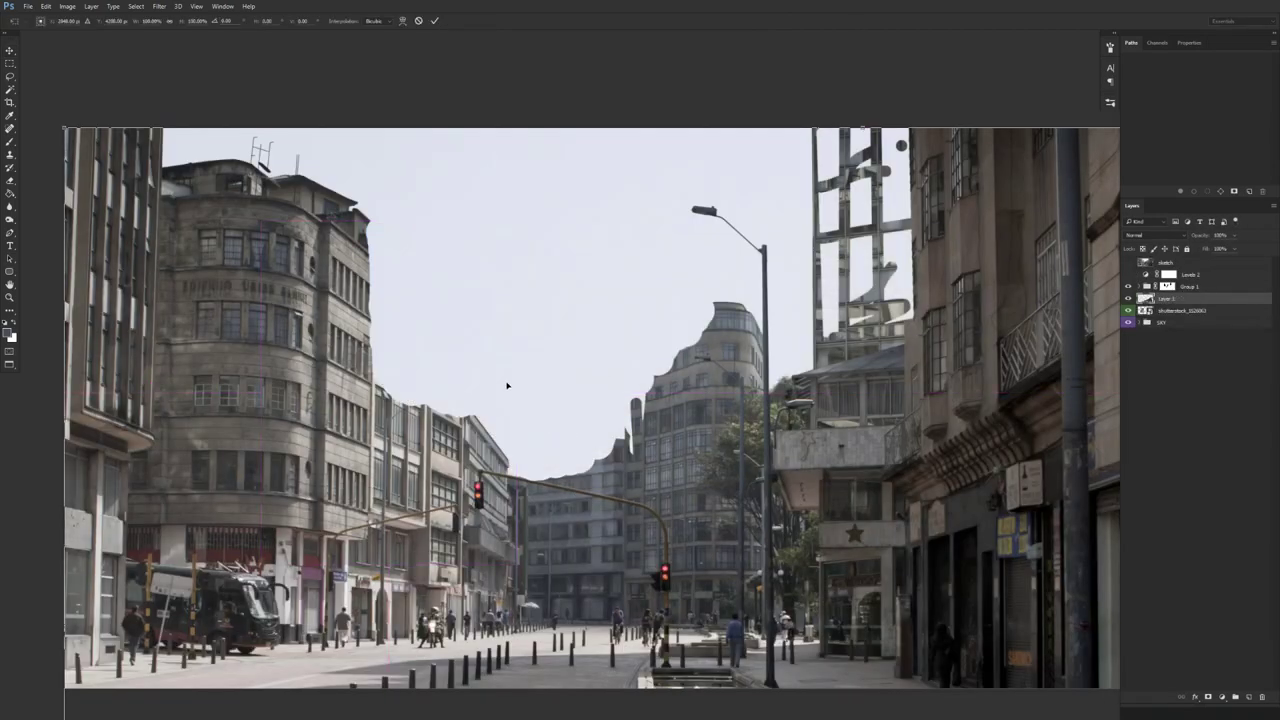
right_click(508, 384)
left_click(655, 382)
key("Escape")
key("Delete")
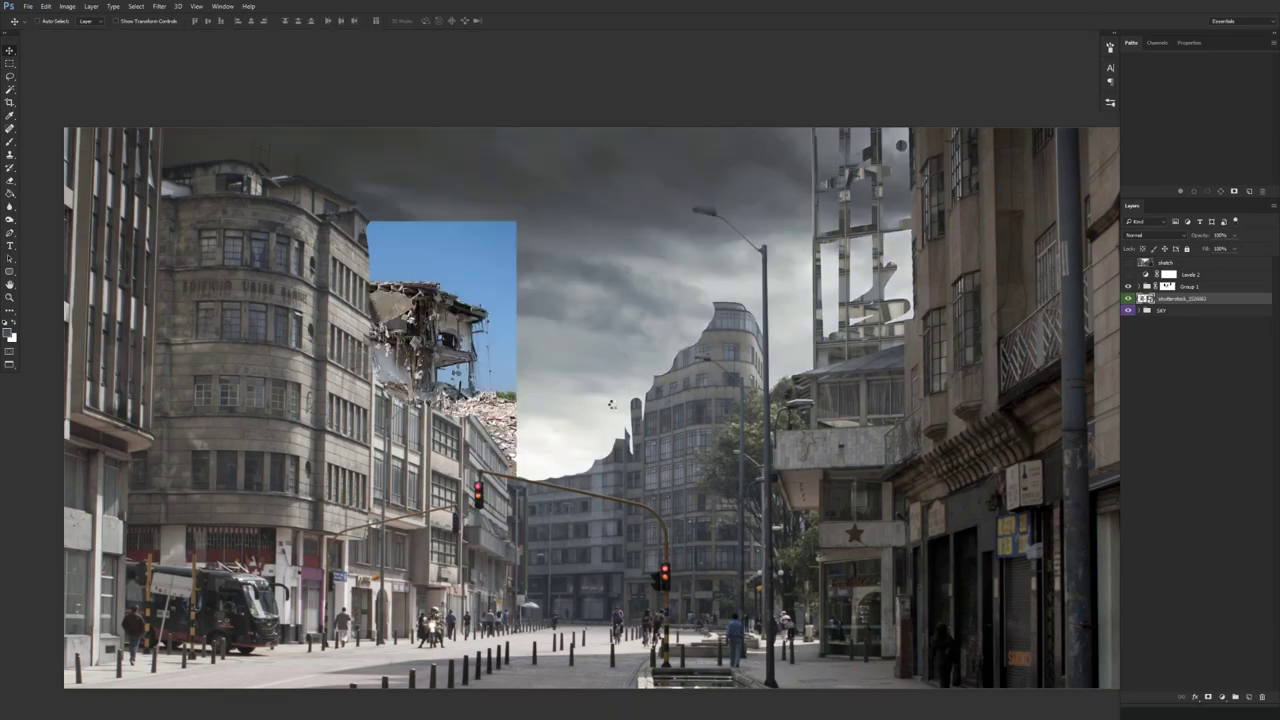
- Add a second demolished-building photo below Group 1, flip it horizontally, scale it down and position its ruin behind the corner building
key("ctrl+v")
key("ctrl+t")
right_click(573, 328)
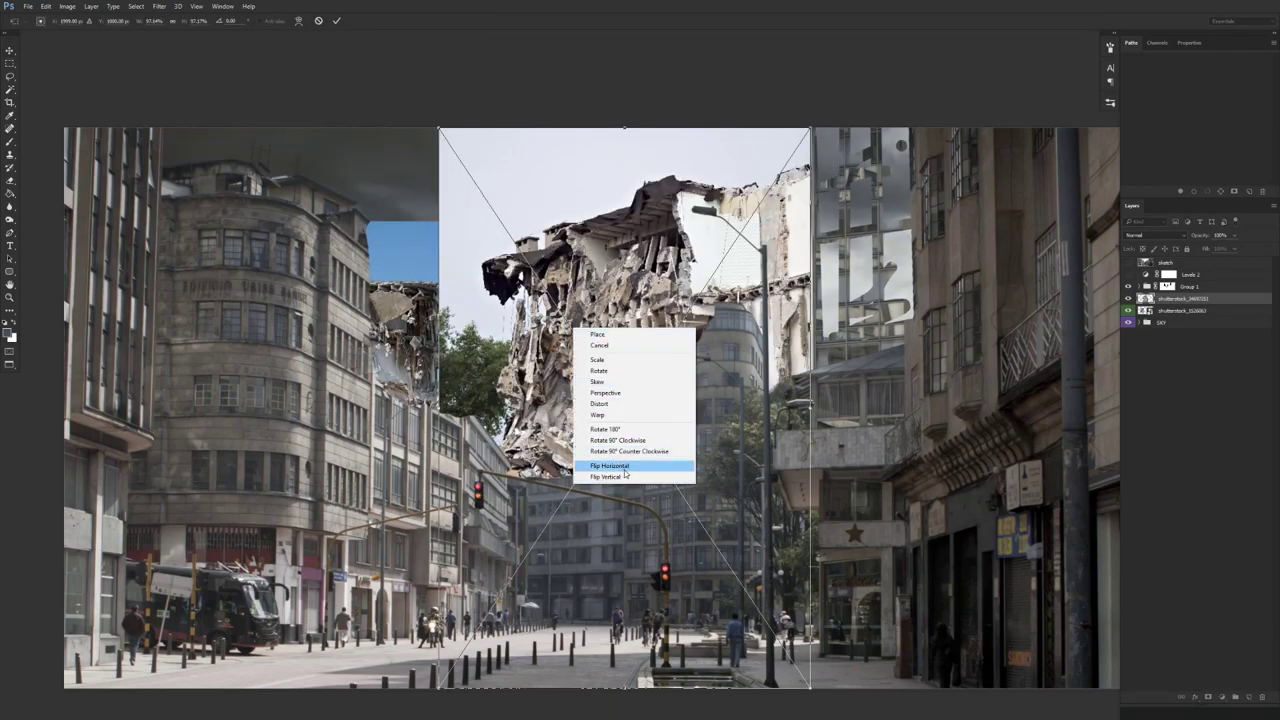
left_click(620, 467)
left_click_drag(620, 467, 419, 452)
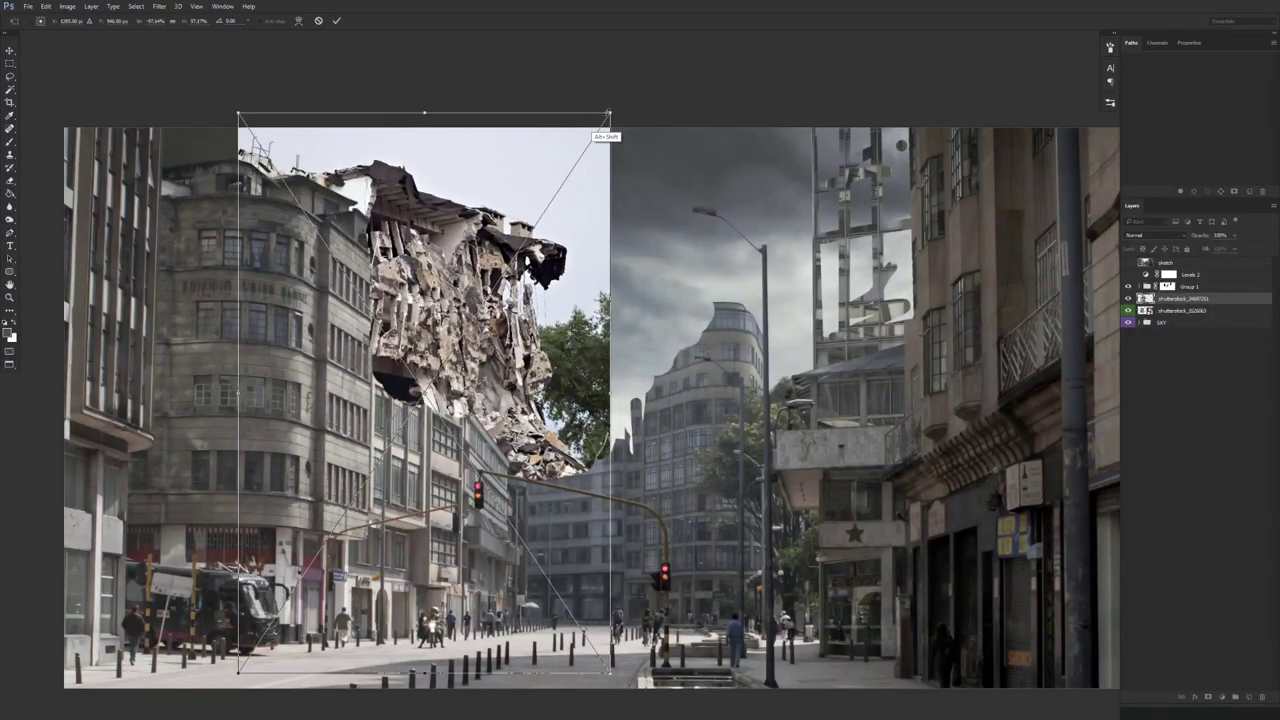
left_click_drag(607, 115, 503, 227)
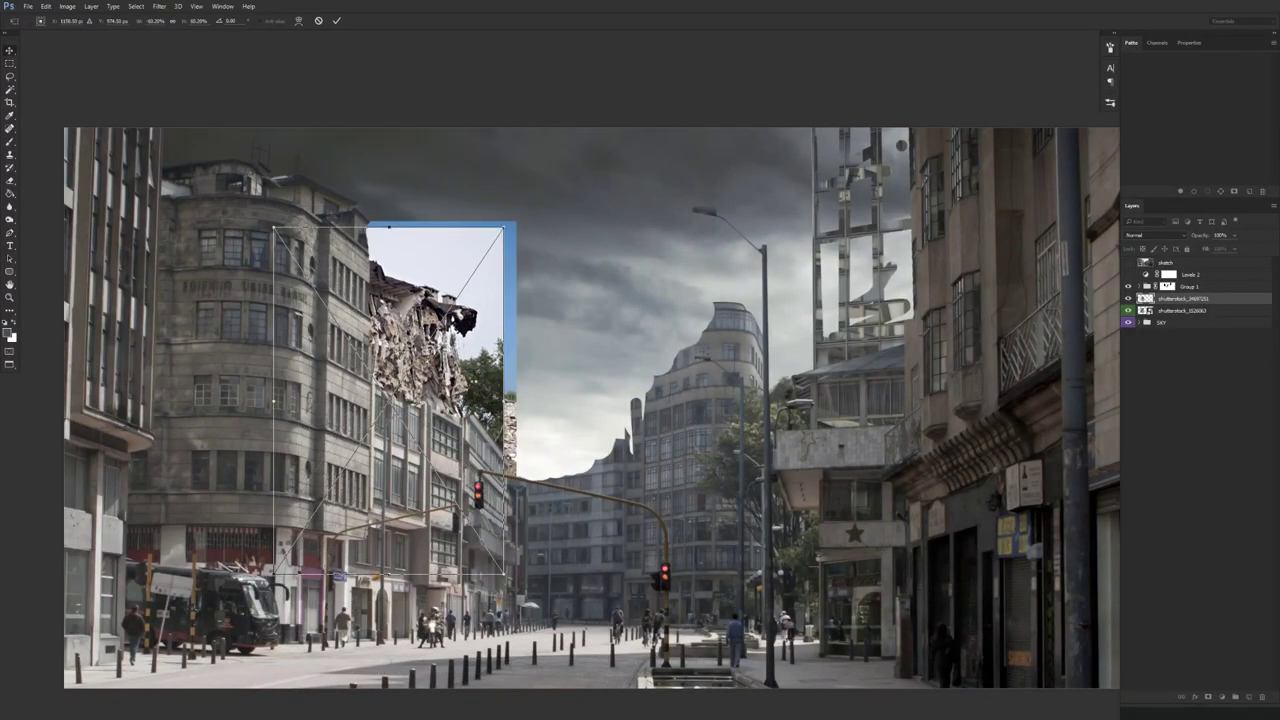
key("Return")
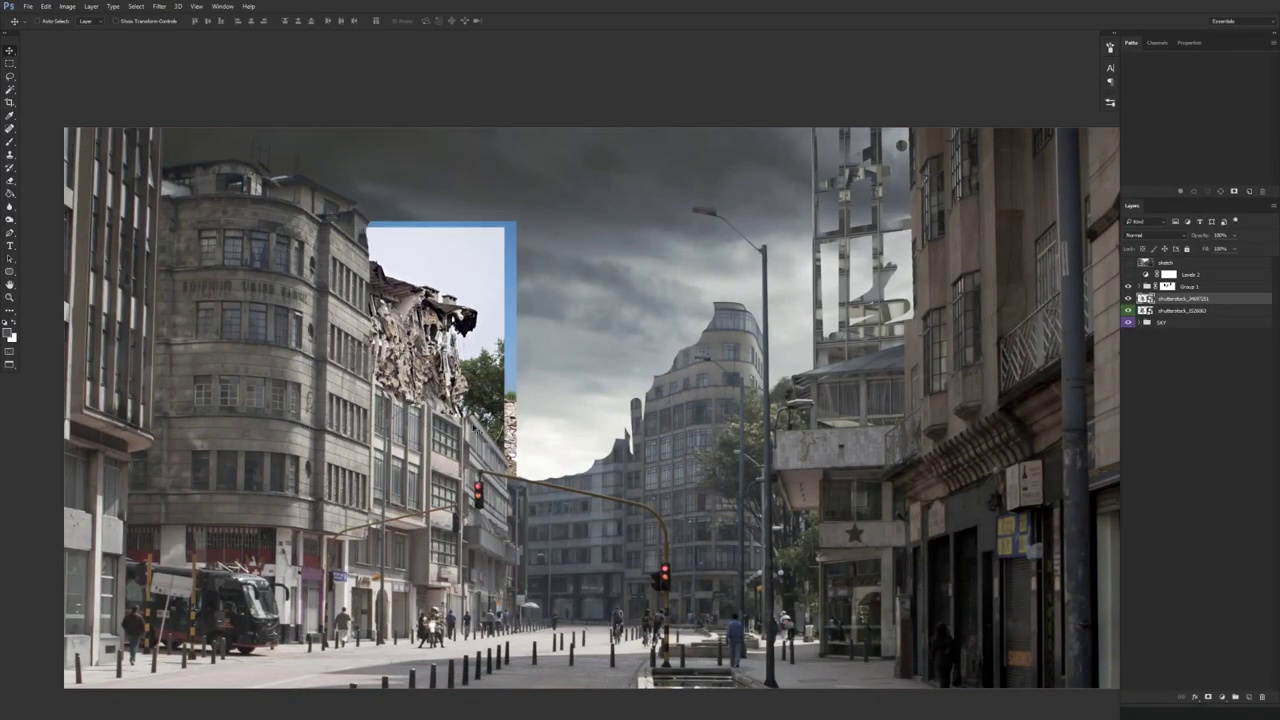
left_click_drag(477, 423, 496, 447)
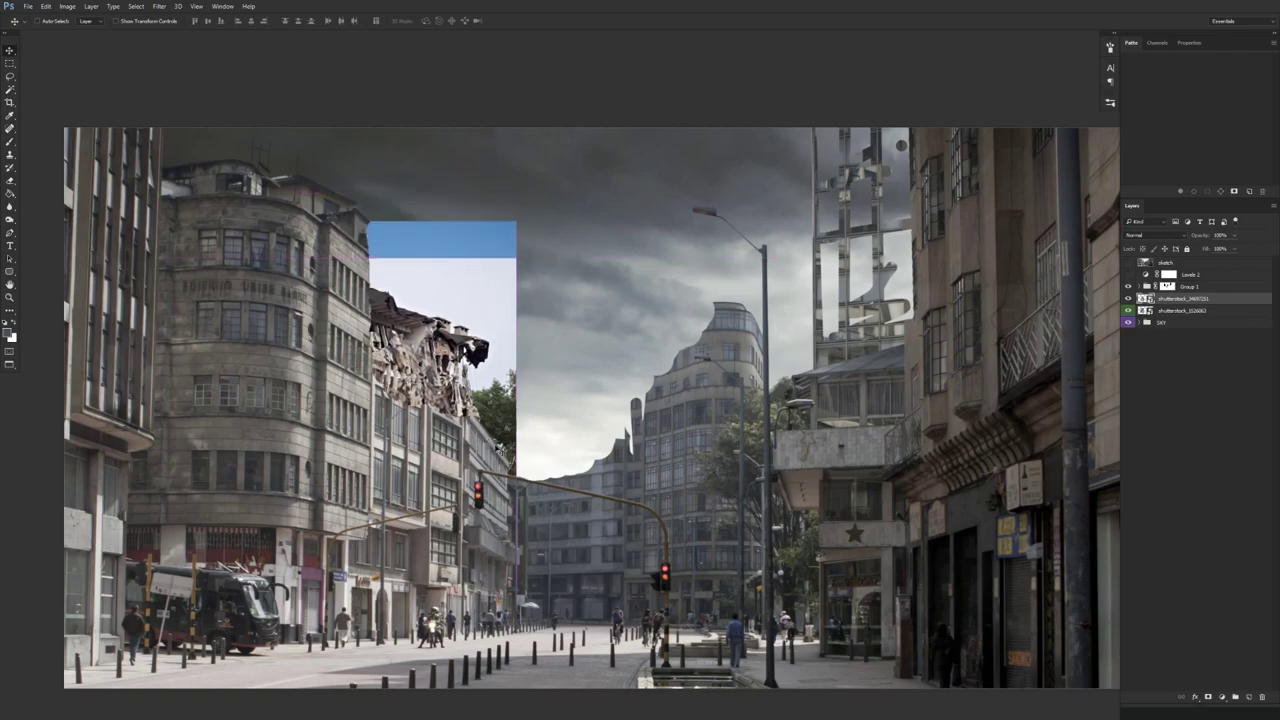
- Hide that photo and place a third ruin photo above it, flipped horizontally and scaled to about 74%, behind the corner building
key("ctrl+minus")
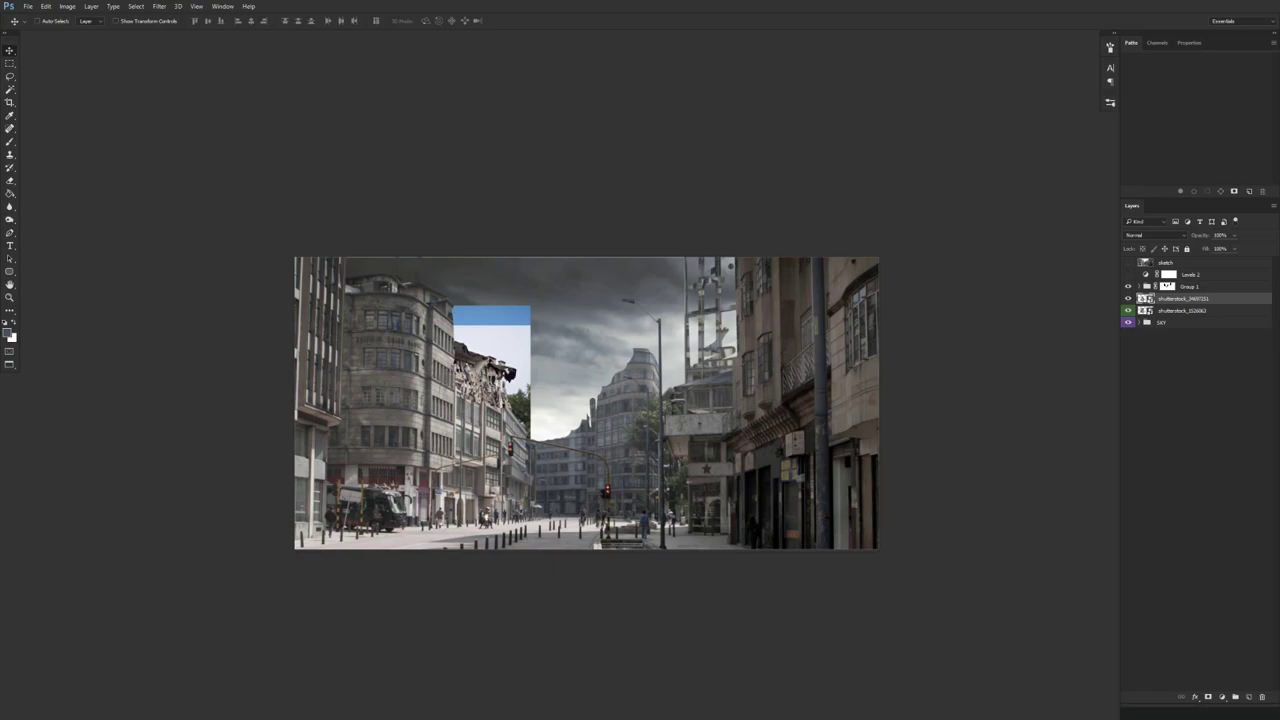
left_click(1129, 298)
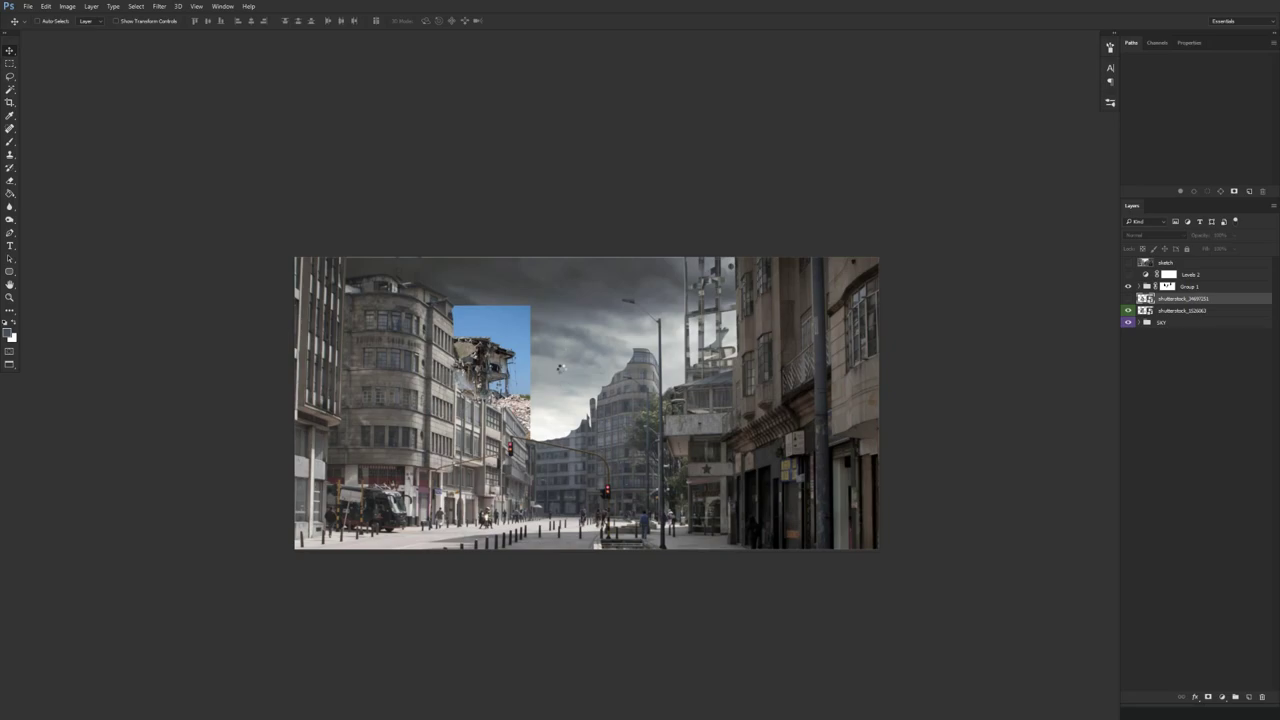
right_click(562, 370)
left_click(607, 514)
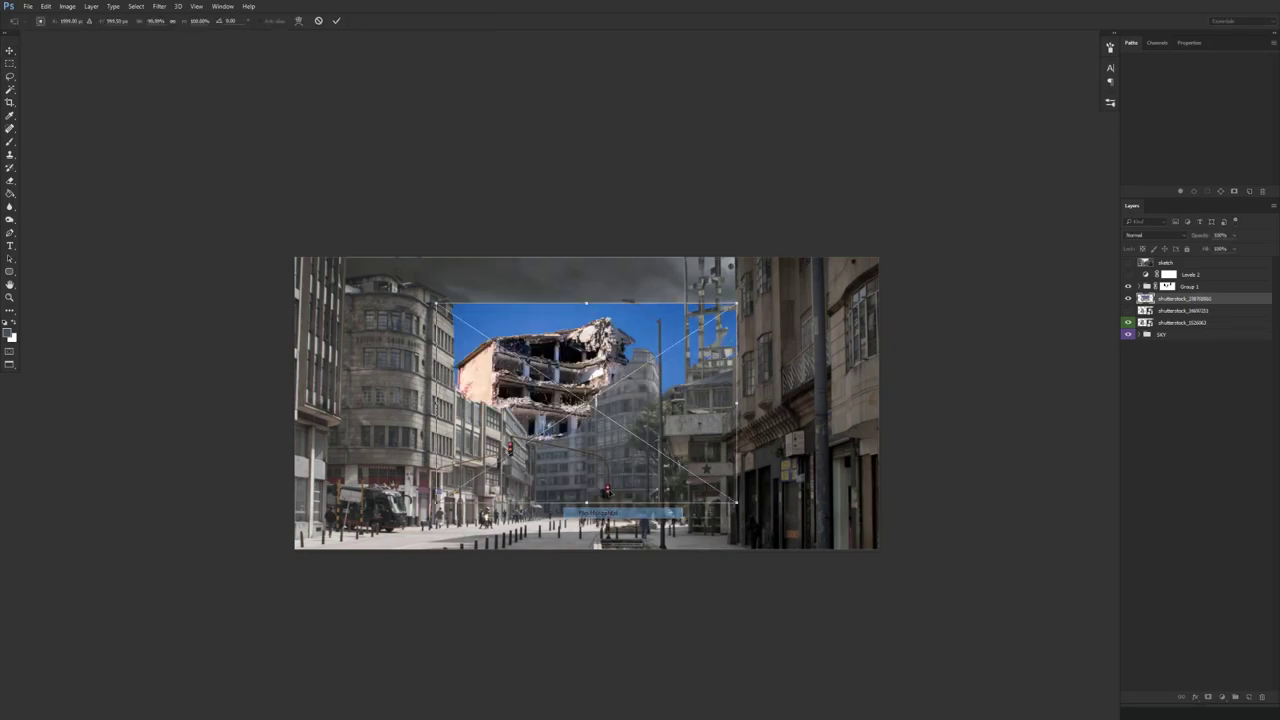
left_click_drag(635, 447, 527, 463)
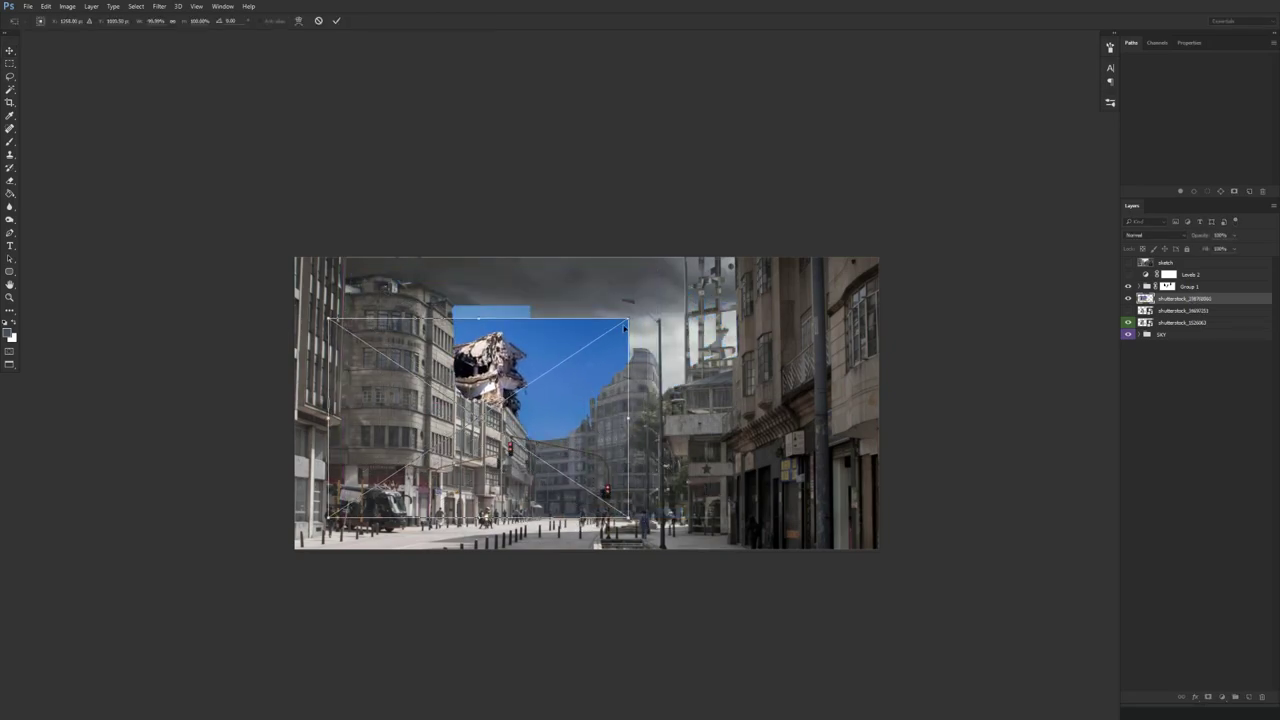
left_click_drag(628, 337, 551, 400)
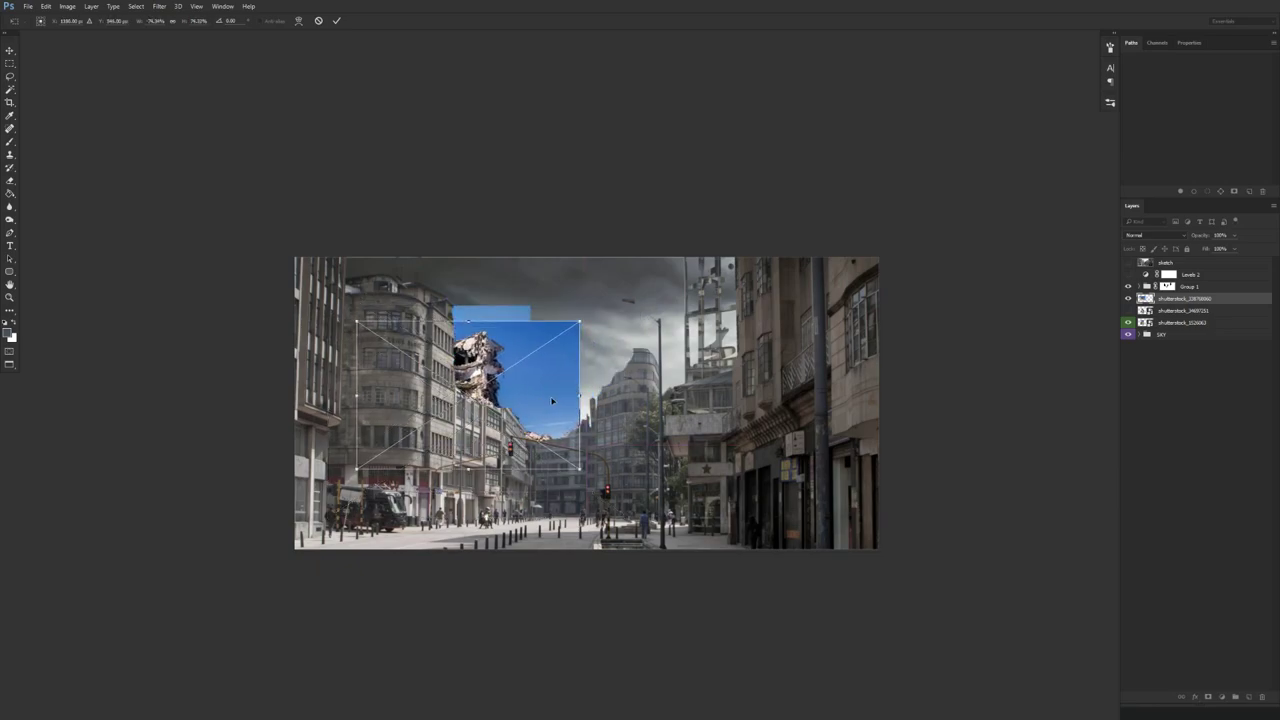
key("Return")
- Move the third ruin photo behind the tall building at the street's far end and flip it horizontally
left_click_drag(535, 497, 674, 501)
key("ctrl+t")
right_click(616, 411)
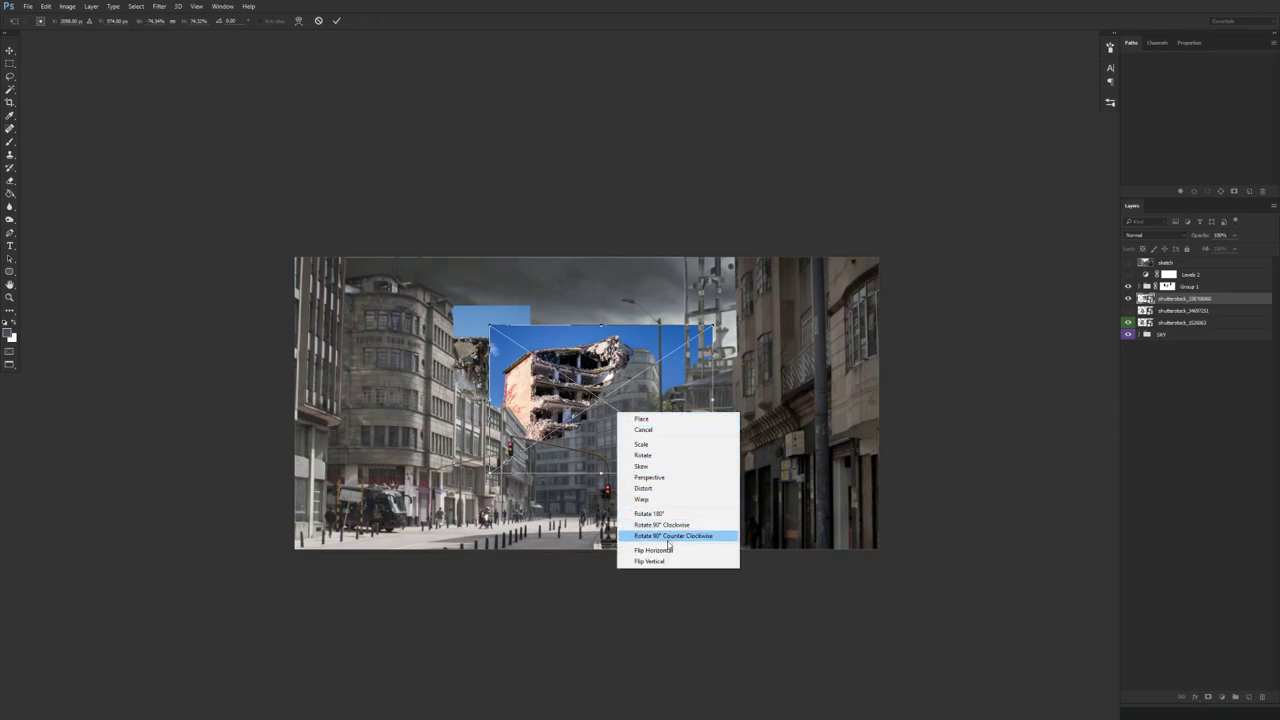
left_click(650, 531)
mouse_move(644, 455)
left_mouse_down()
mouse_move(660, 445)
mouse_move(659, 462)
left_mouse_up()
scroll(675, 433, "up", 1)
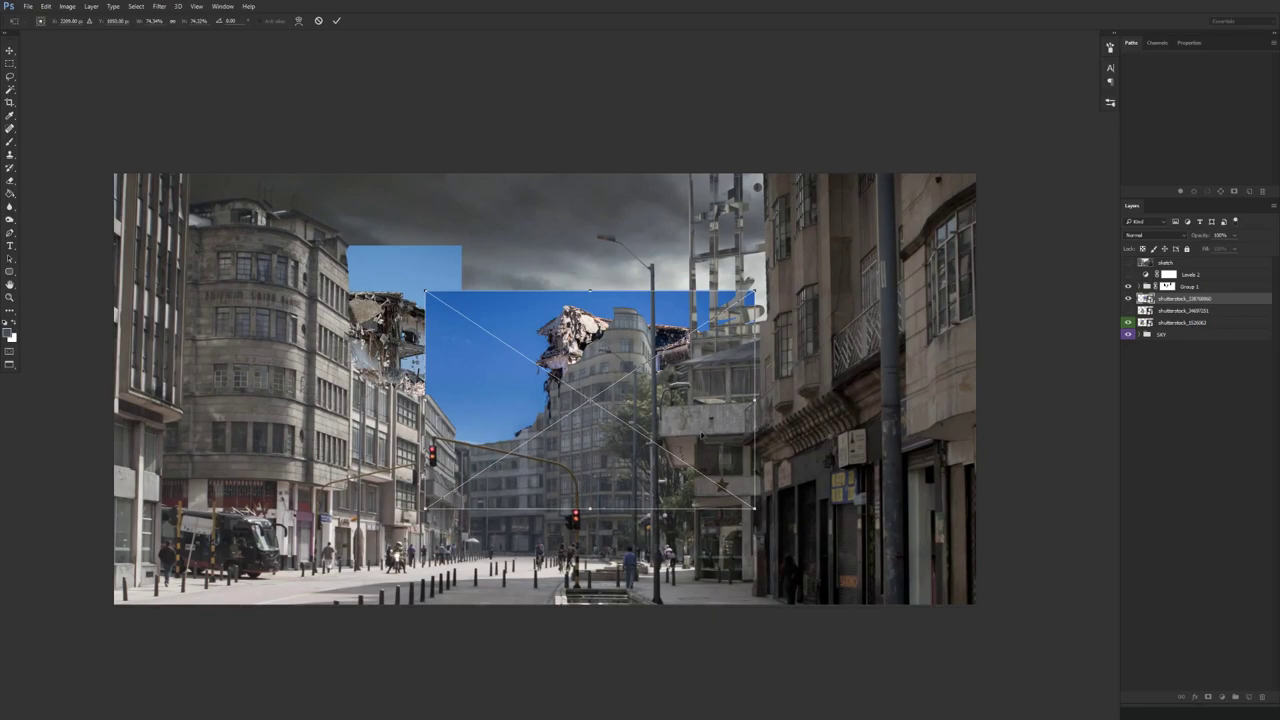
key("Return")
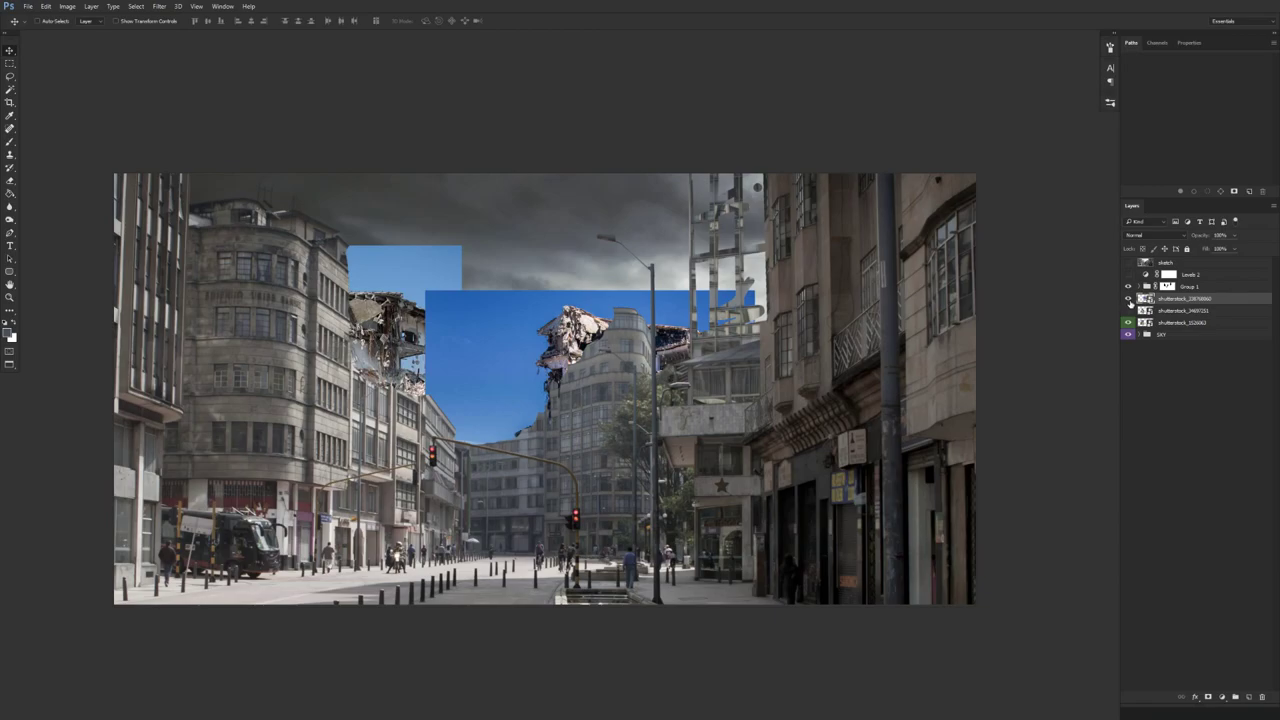
- Compare the plate with and without the ruin photos, leaving the third photo and the green-labelled photo hidden
left_click(1129, 298)
left_click(1127, 323)
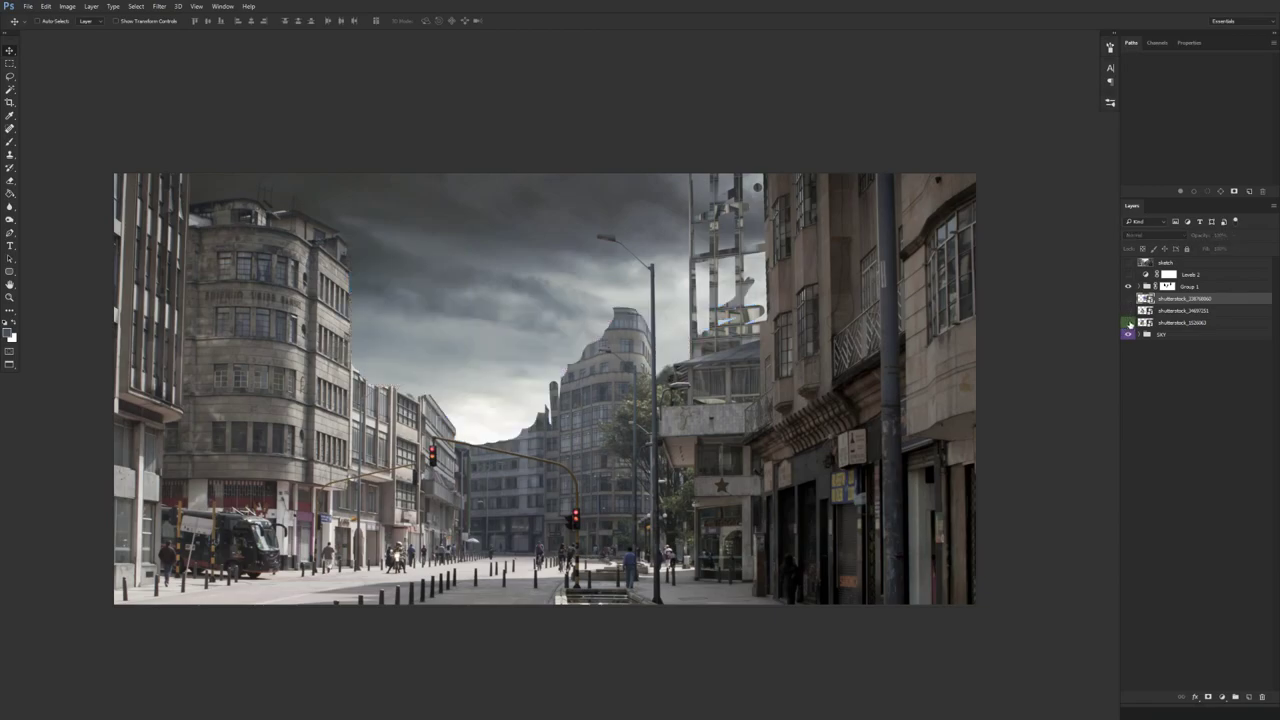
left_click(1128, 323)
left_click(1128, 323)
left_click(1128, 323)
left_click(1128, 323)
left_click(1128, 299)
left_click(1128, 299)
- Add a new empty layer above Group 1 and set up a hard round black brush for sketching
left_click(1176, 288)
left_click(1247, 697)
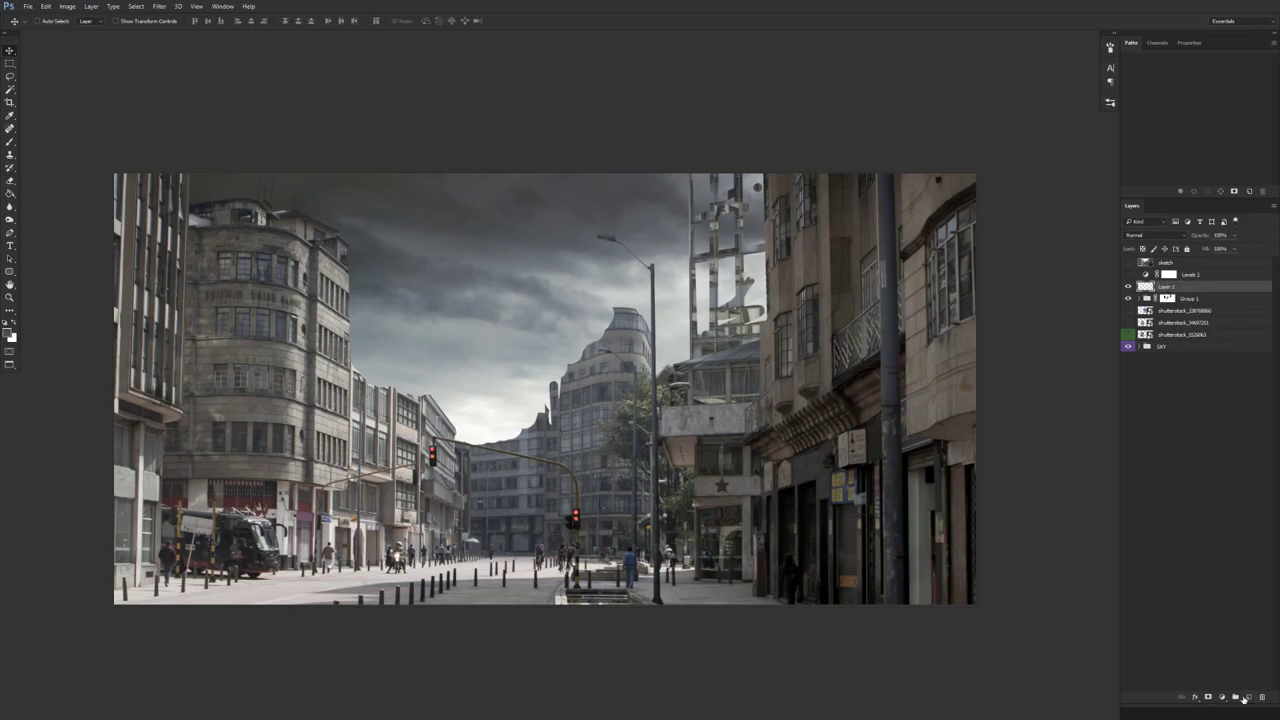
key("b")
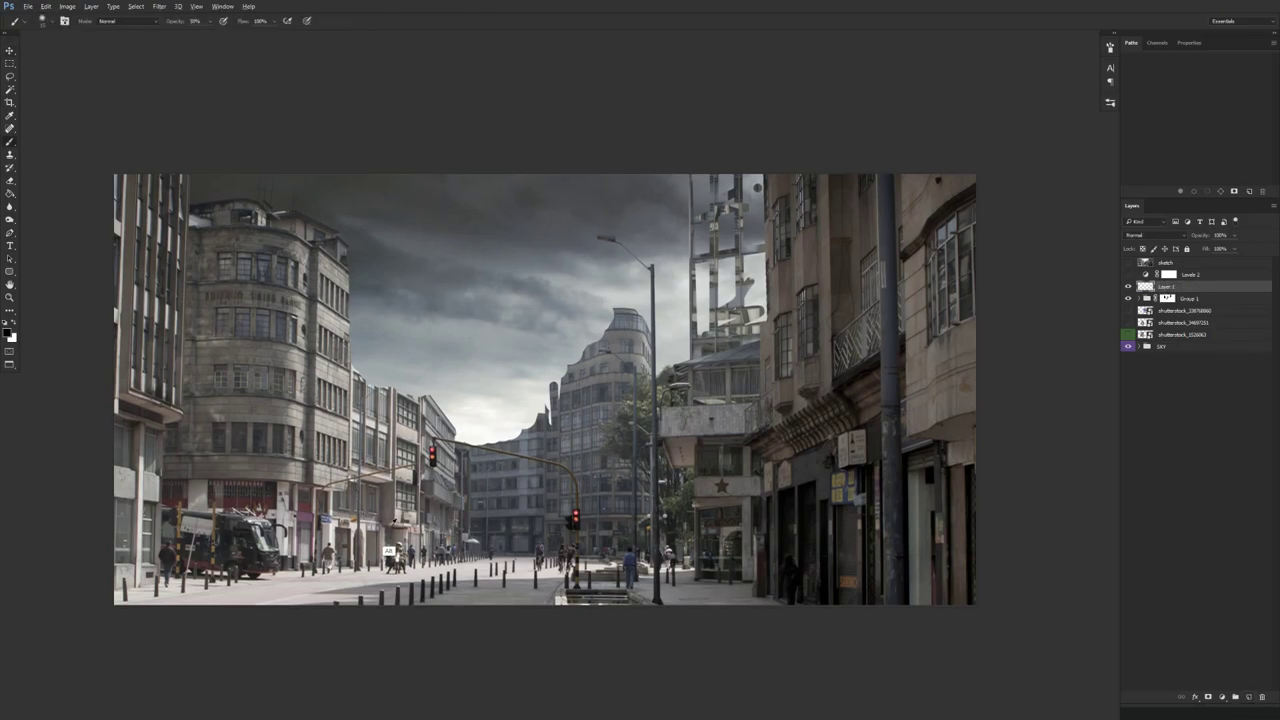
right_click(388, 527, "alt")
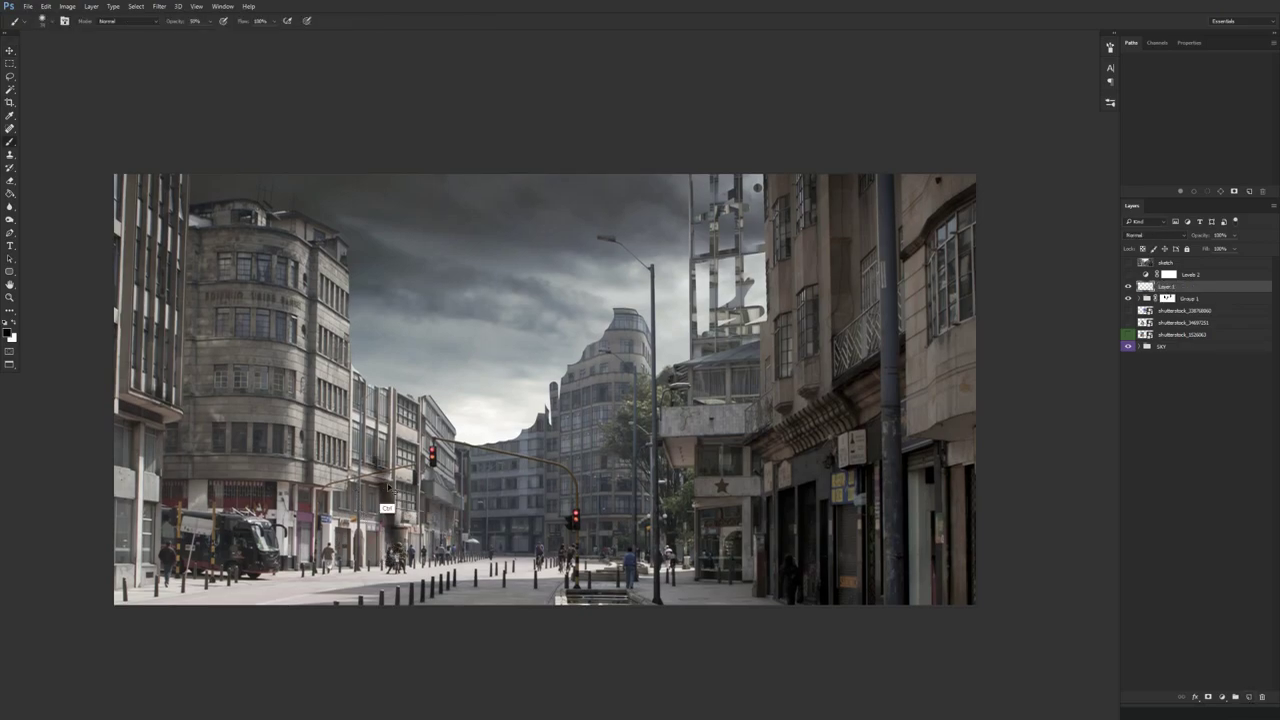
right_click(390, 509)
left_click_drag(444, 438, 547, 436)
key("Return")
- Sketch dark strokes and an arrow around the corner building and the street below, and clear the layer
mouse_move(360, 450)
left_mouse_down()
mouse_move(410, 550)
mouse_move(350, 530)
mouse_move(443, 530)
mouse_move(416, 556)
mouse_move(420, 530)
mouse_move(458, 558)
left_mouse_up()
left_click_drag(258, 196, 370, 360)
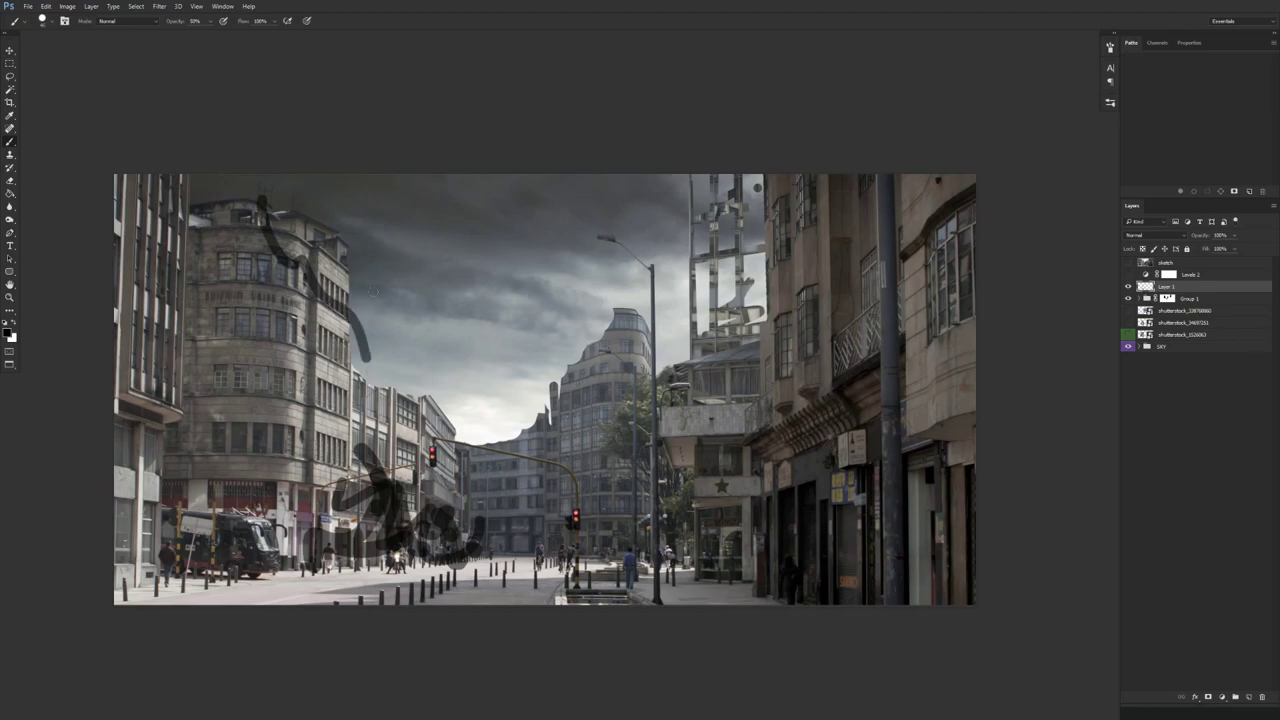
mouse_move(346, 272)
left_mouse_down()
mouse_move(430, 338)
mouse_move(352, 300)
mouse_move(400, 284)
left_mouse_up()
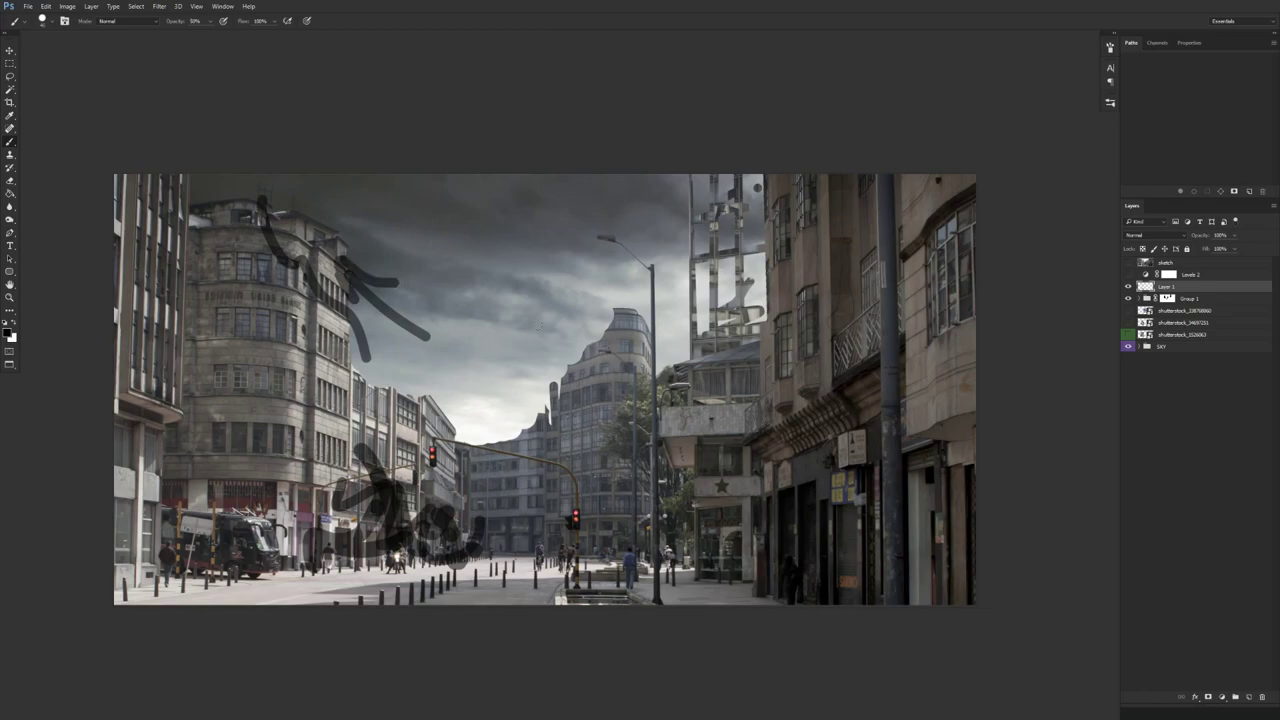
key("e")
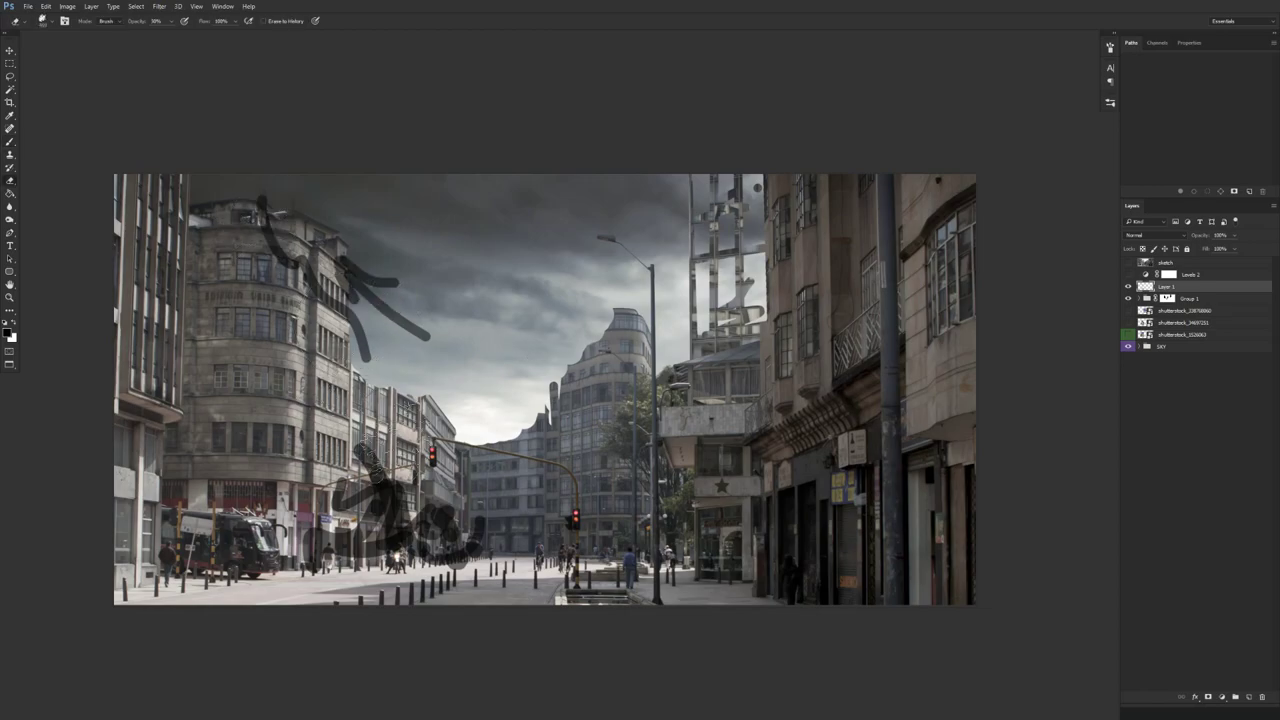
key("ctrl+a")
key("Delete")
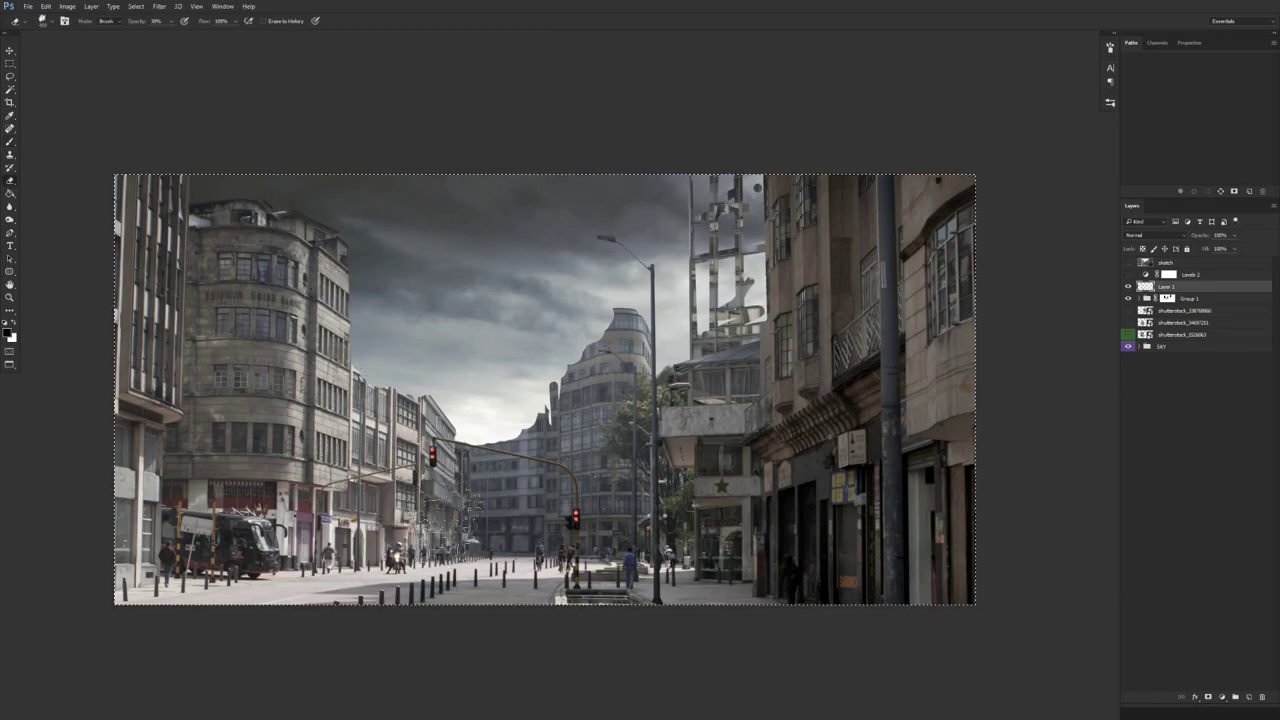
key("ctrl+d")
- Paint dark strokes down the tall building at the street's far end and along the lower row's roofline
key("b")
mouse_move(600, 330)
left_mouse_down()
mouse_move(561, 390)
mouse_move(525, 553)
left_mouse_up()
left_click_drag(622, 358, 548, 530)
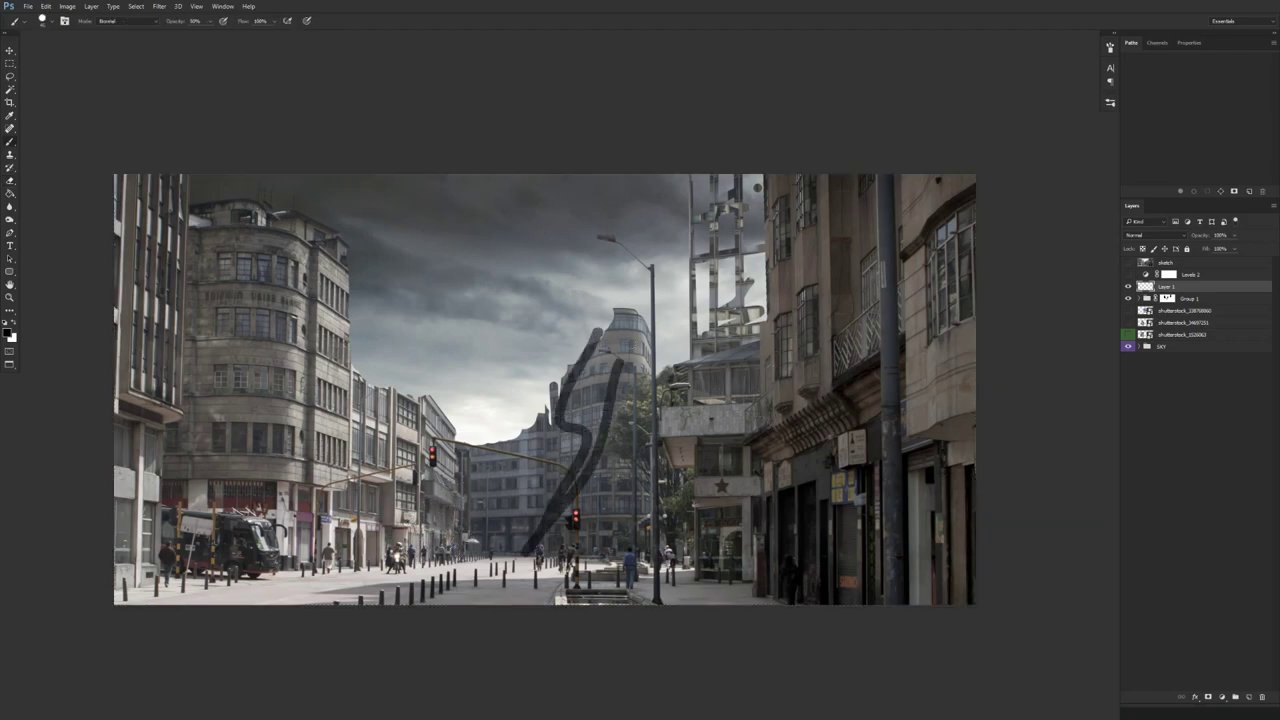
left_click_drag(636, 334, 580, 574)
mouse_move(594, 330)
left_mouse_down()
mouse_move(614, 362)
mouse_move(602, 540)
left_mouse_up()
left_click_drag(646, 330, 643, 546)
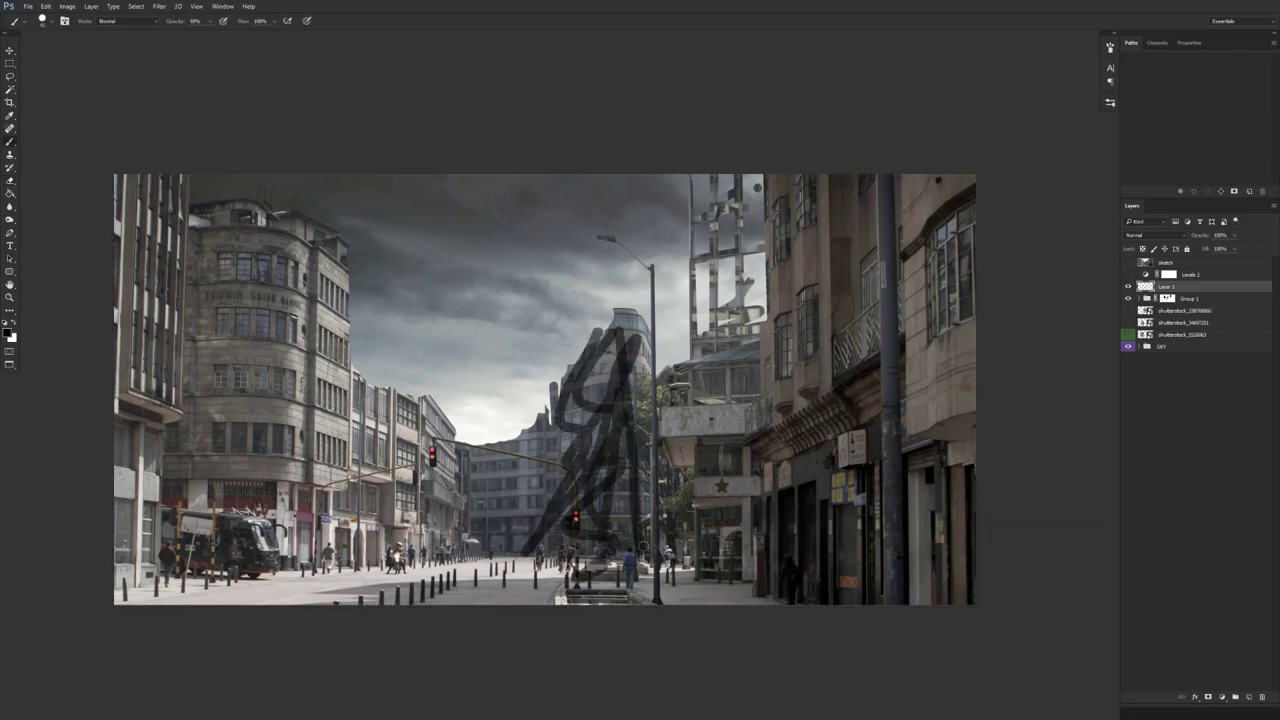
left_click_drag(565, 423, 555, 528)
mouse_move(421, 397)
left_mouse_down()
mouse_move(445, 448)
mouse_move(428, 404)
mouse_move(465, 450)
left_mouse_up()
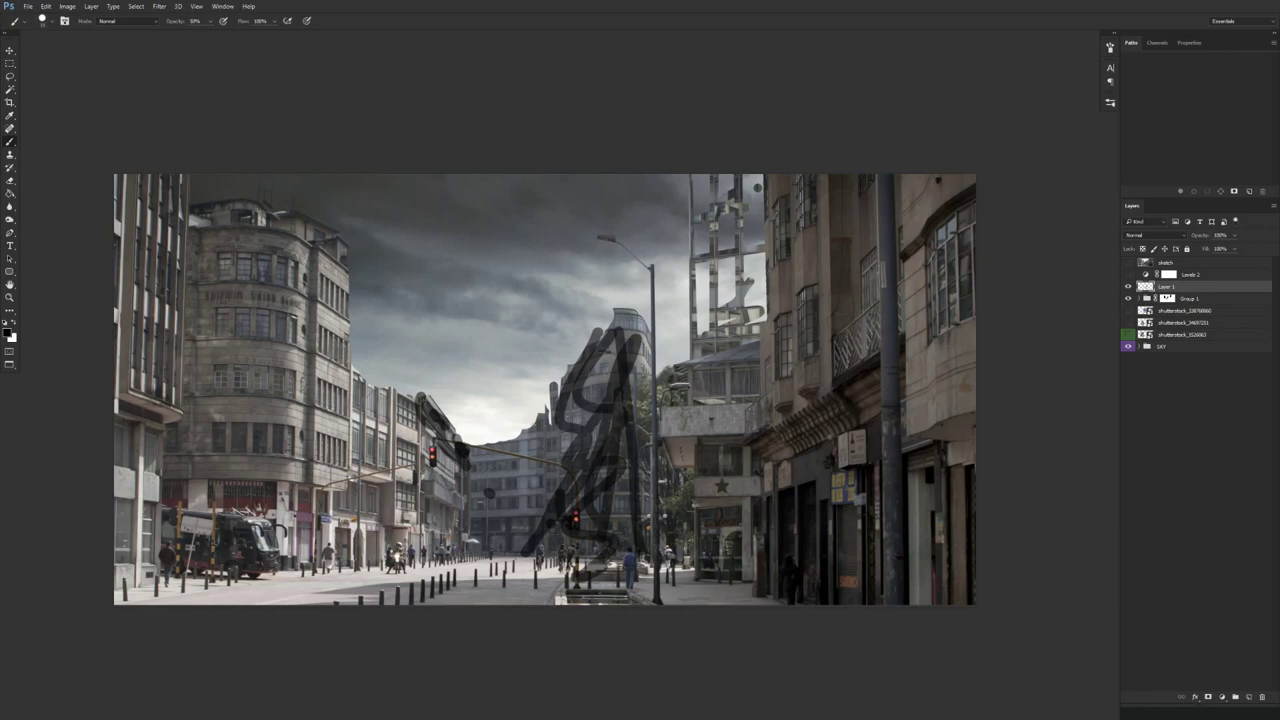
left_click_drag(416, 395, 452, 447)
- Toggle the sketch layer's visibility to compare, and clear its strokes
left_click(1129, 287)
left_click(1128, 287)
key("ctrl+a")
key("Delete")
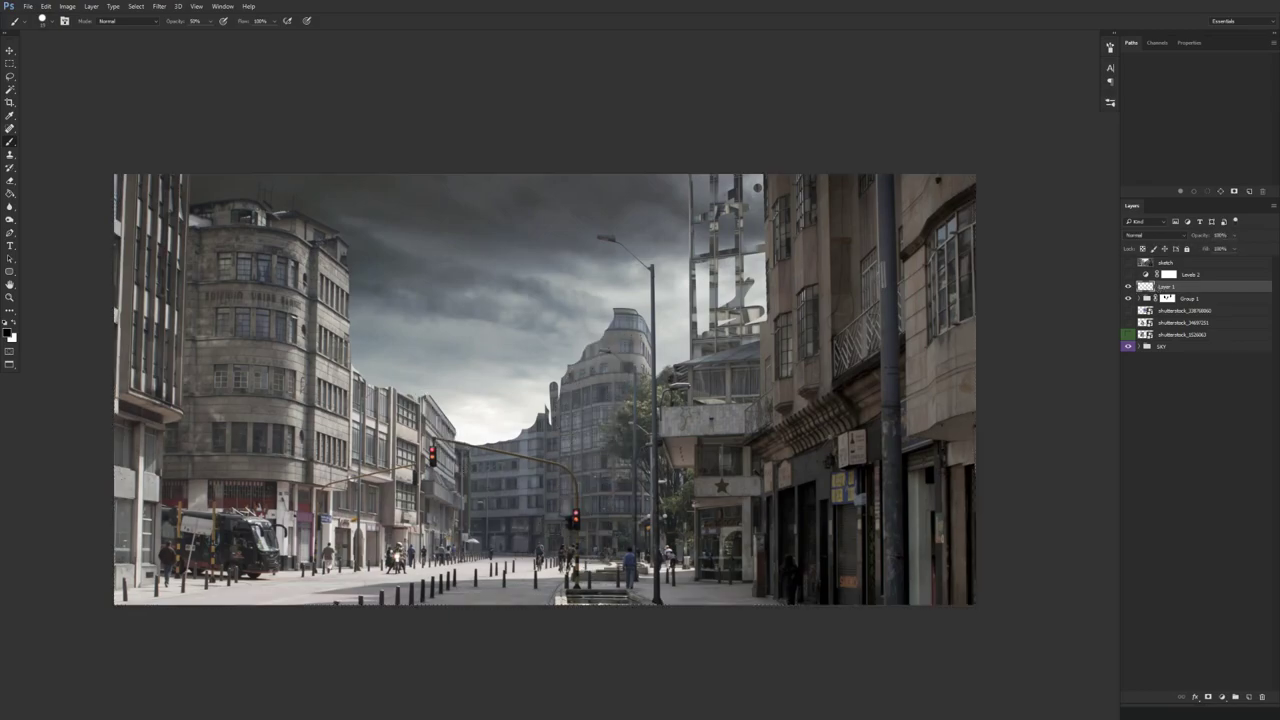
- Sketch broken outlines beside the corner and distant buildings, a long arrow toward the horizon and a circle around the bright sky there
mouse_move(337, 282)
left_mouse_down()
mouse_move(416, 473)
mouse_move(422, 426)
left_mouse_up()
left_click_drag(394, 310, 424, 416)
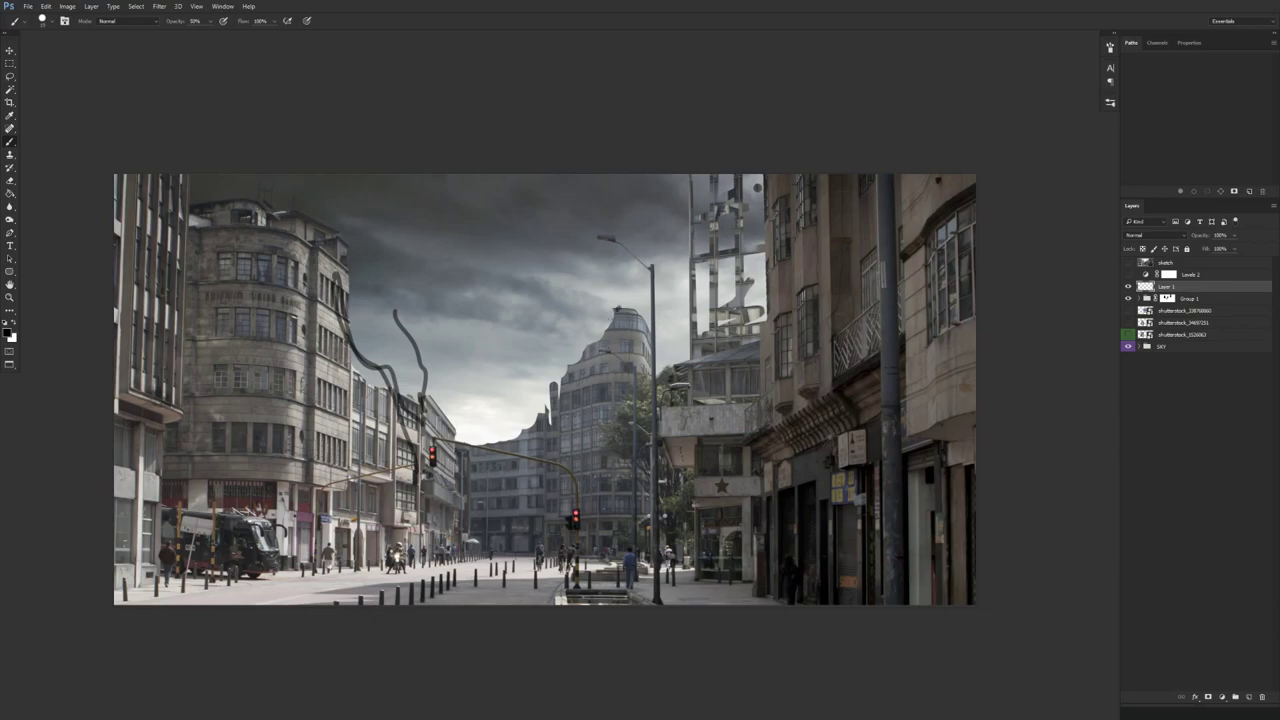
left_click_drag(618, 310, 560, 388)
left_click_drag(590, 348, 551, 422)
left_click_drag(597, 298, 553, 384)
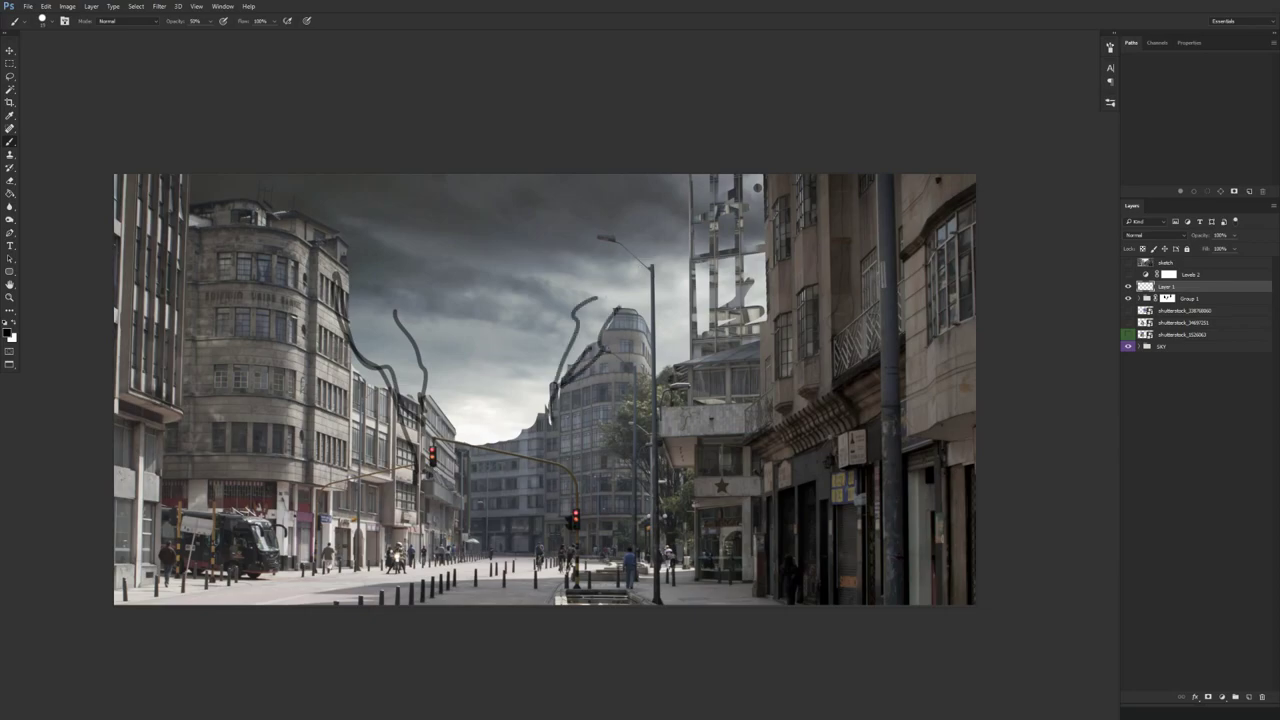
mouse_move(800, 180)
left_mouse_down()
mouse_move(568, 340)
mouse_move(590, 346)
mouse_move(480, 422)
mouse_move(490, 428)
left_mouse_up()
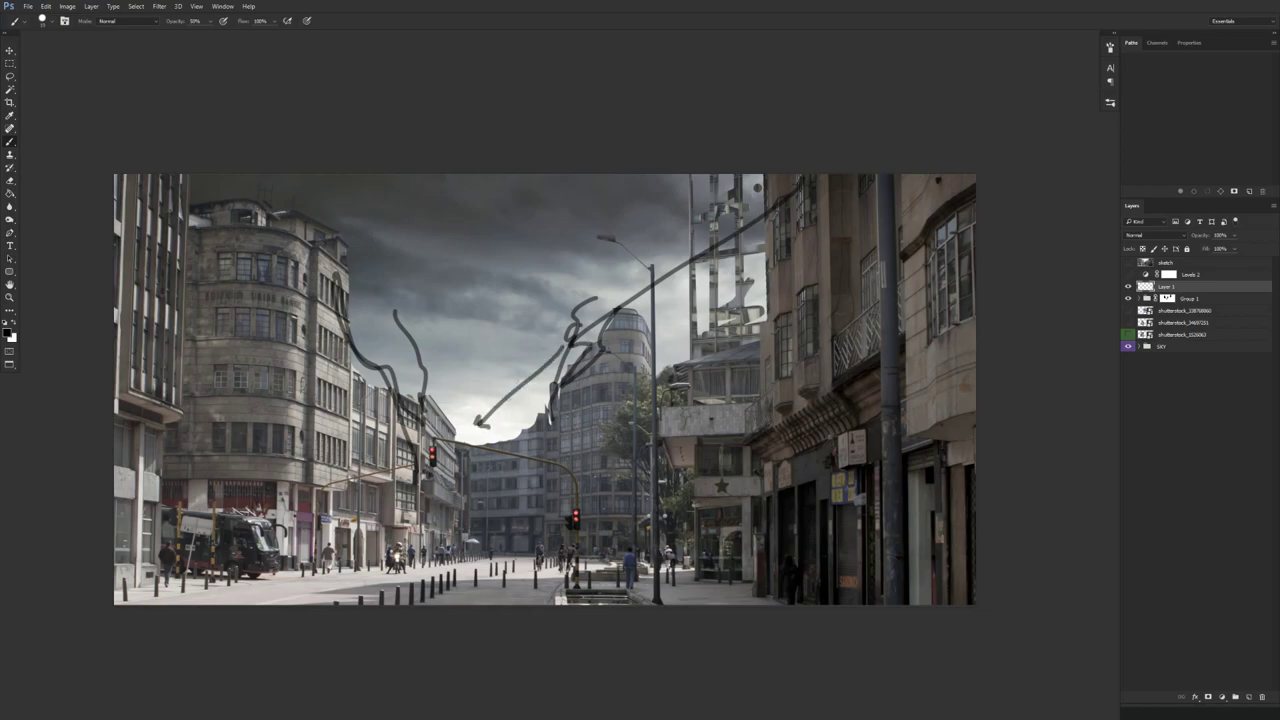
mouse_move(535, 408)
left_mouse_down()
mouse_move(502, 467)
mouse_move(508, 496)
left_mouse_up()
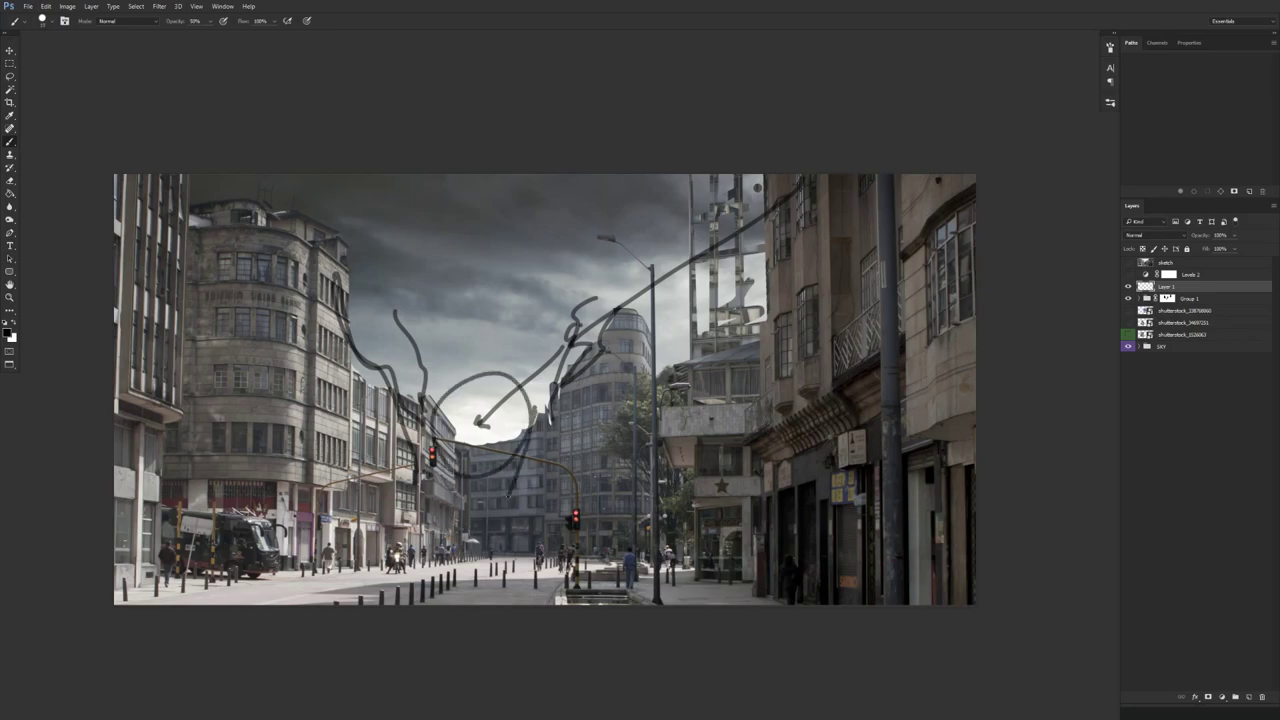
- Clear the sketched outlines, arrow and circle from the sketch layer
key("v")
key("ctrl+a")
key("Delete")
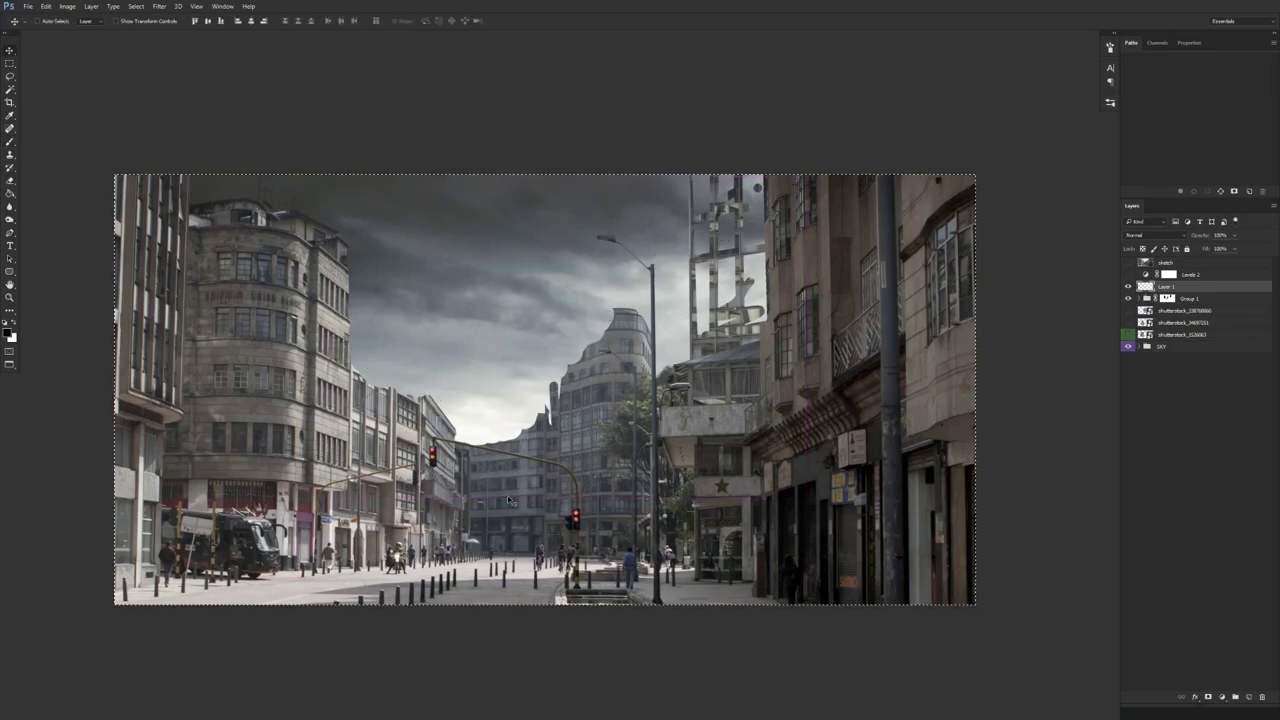
- Deselect the canvas and select the uppermost shutterstock photo layer below Group 1
key("ctrl+d")
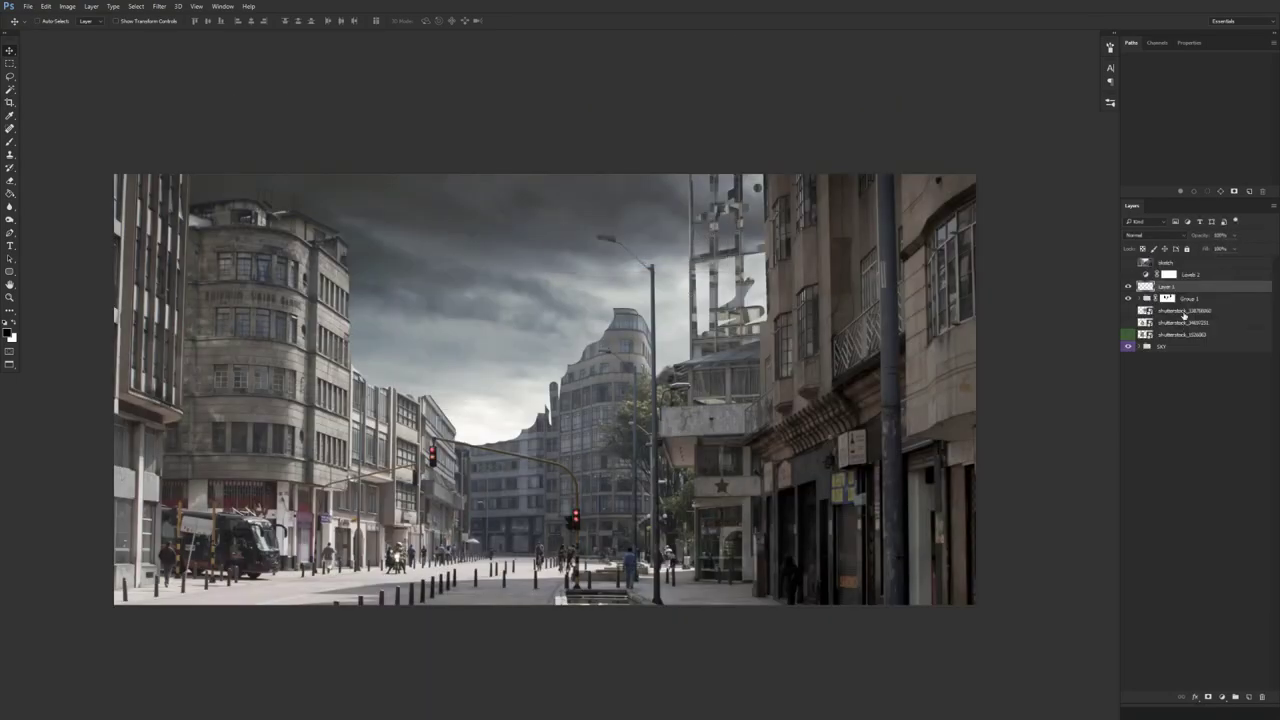
left_click(1209, 301)
left_click(1208, 313)
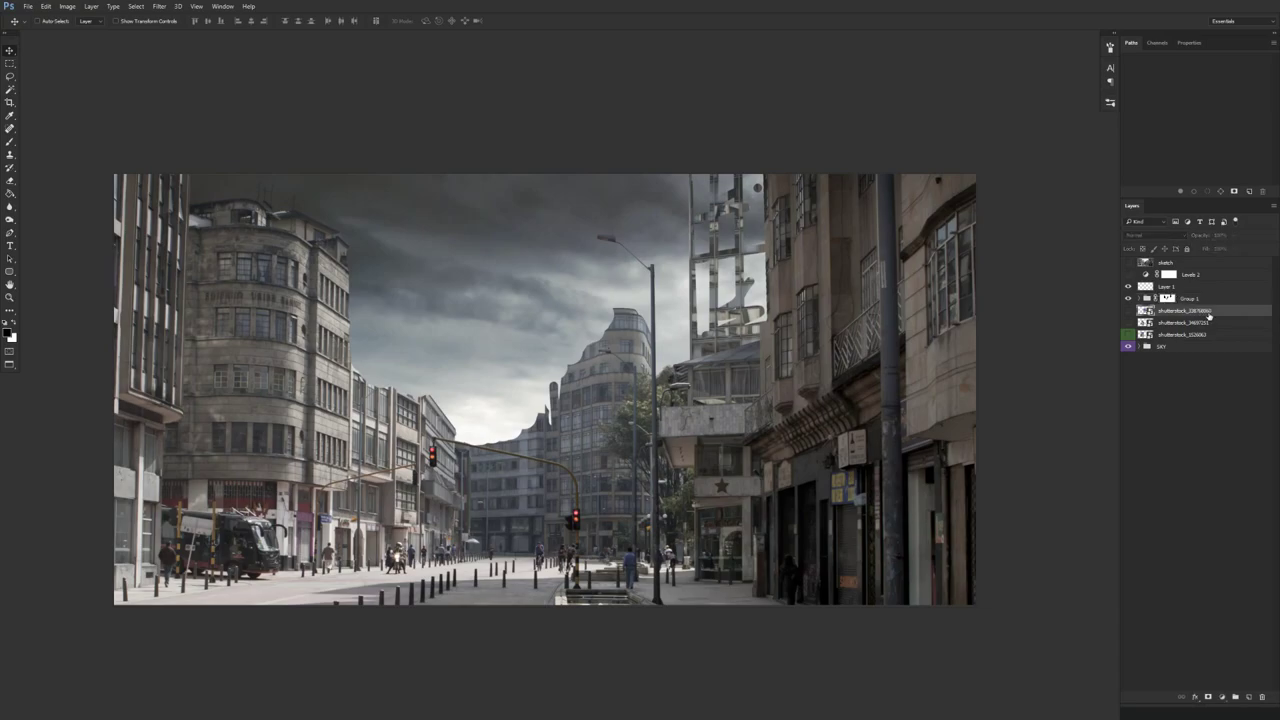
- Paste the construction-site photo below Group 1 and flip it horizontally
key("ctrl+v")
left_click_drag(636, 490, 651, 466)
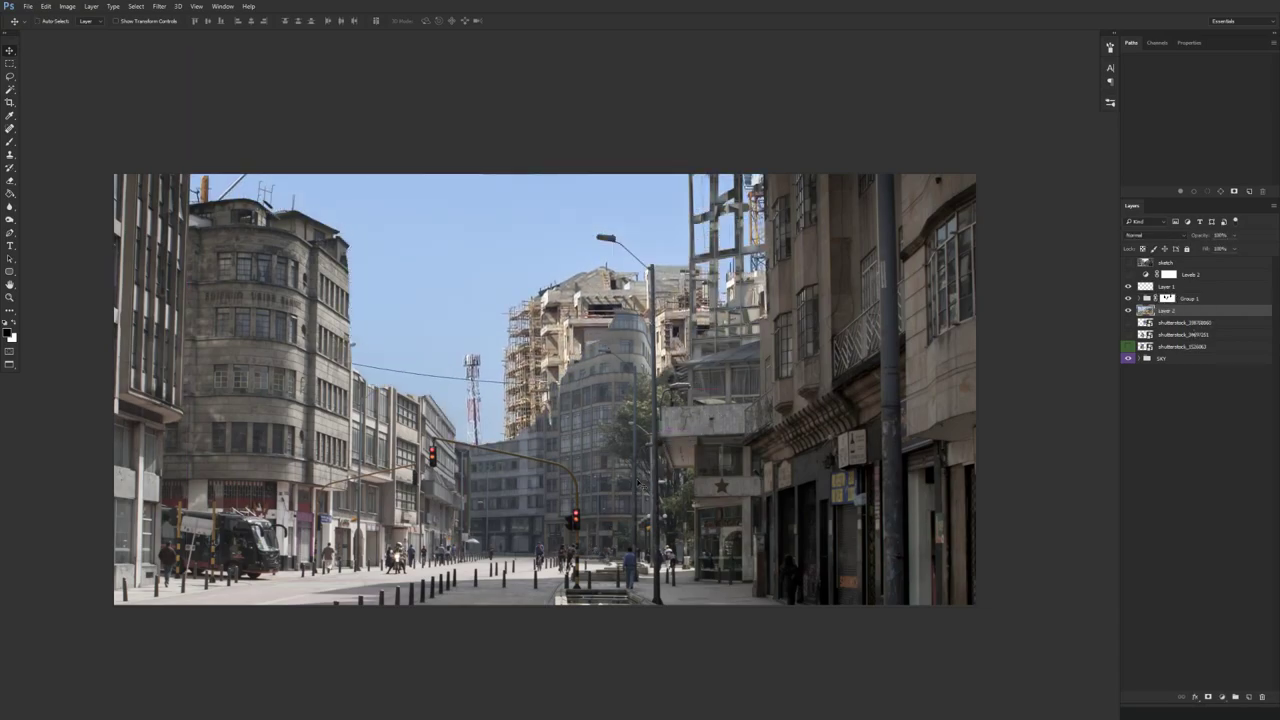
key("ctrl+minus")
key("ctrl+t")
right_click(609, 411)
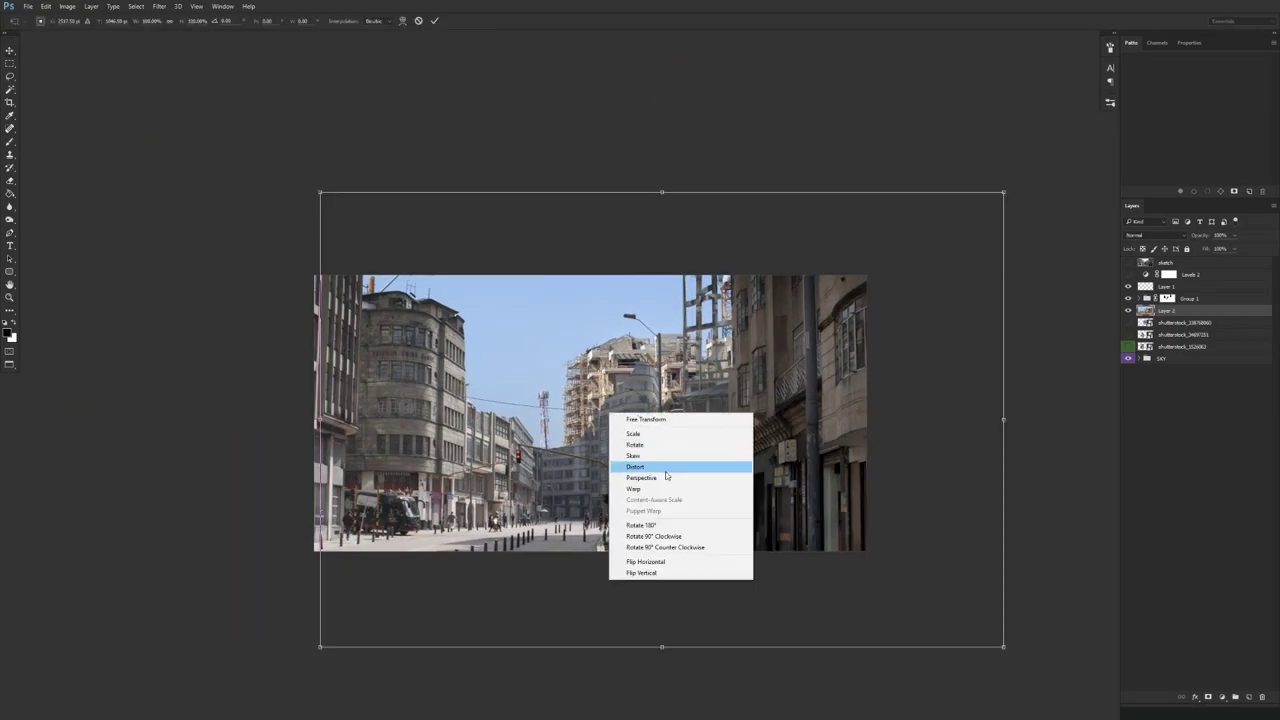
left_click(650, 561)
key("Return")
- Scale the construction-site photo down and position its scaffolded building behind the buildings at the end of the street
left_click_drag(604, 558, 650, 475)
key("ctrl+t")
left_click_drag(183, 163, 344, 270)
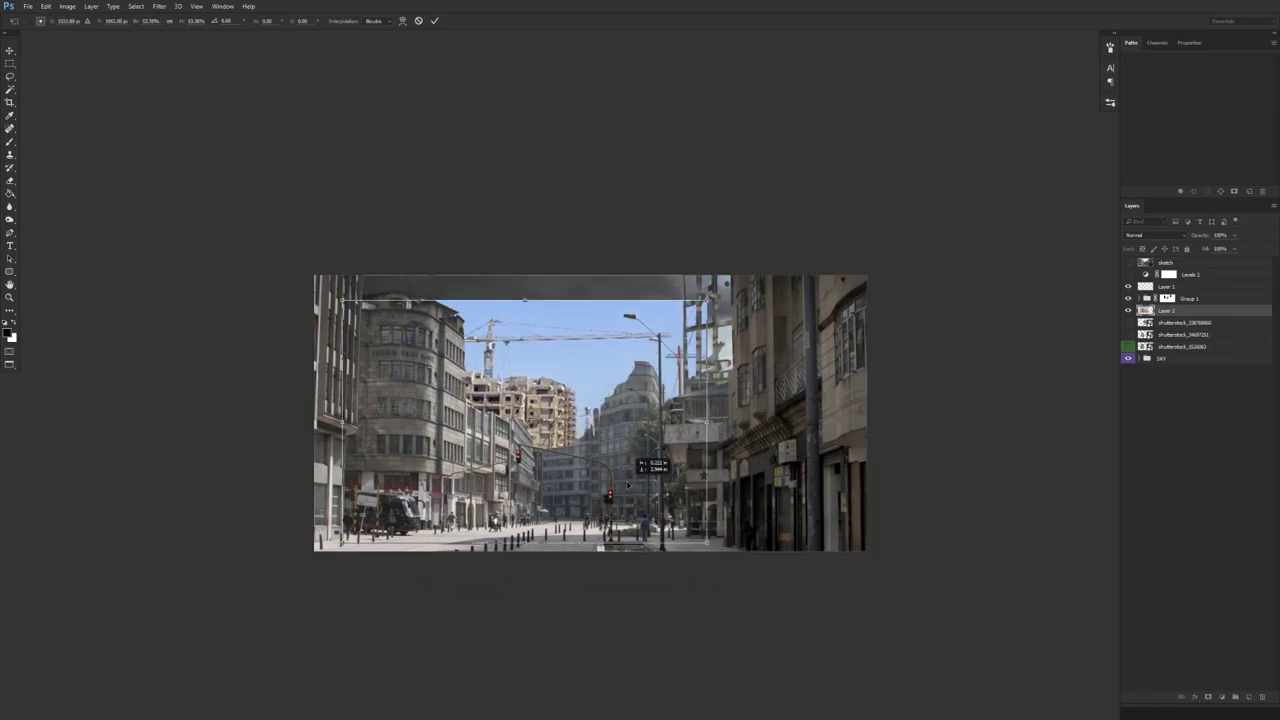
scroll(618, 445, "up", 2)
left_click_drag(767, 214, 832, 171)
left_click_drag(699, 431, 633, 421)
left_click_drag(672, 463, 619, 471)
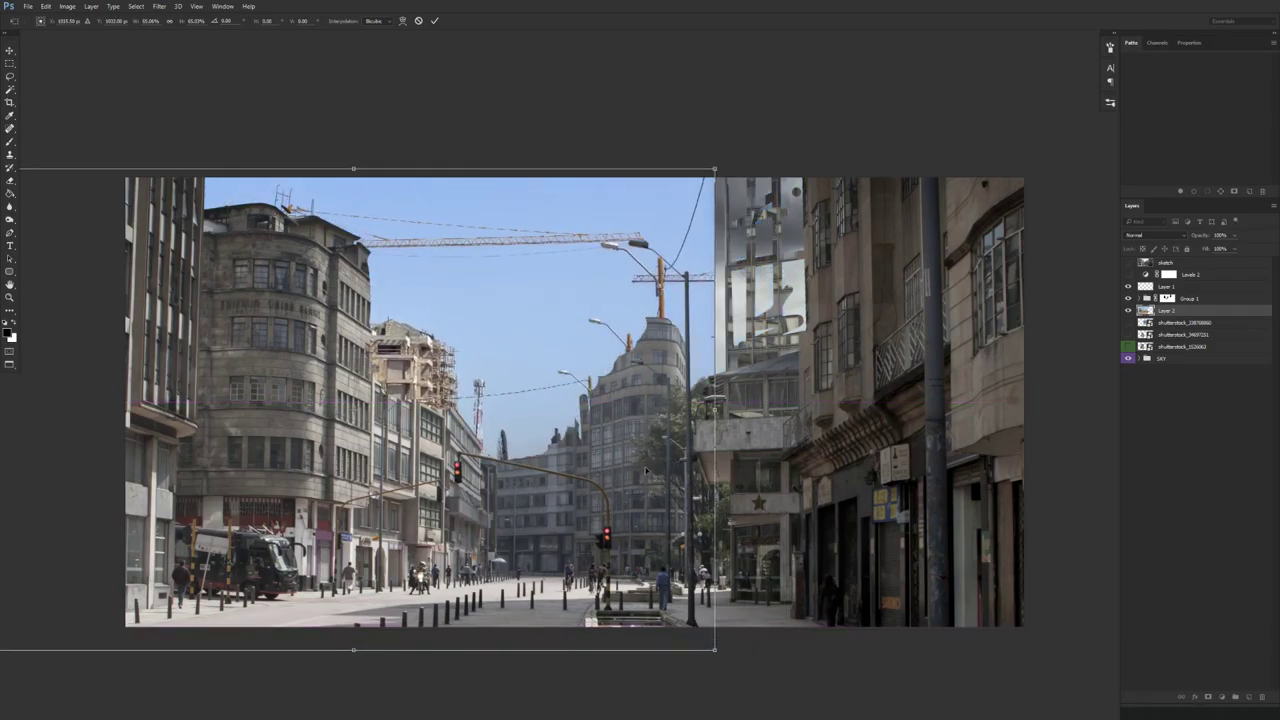
left_click_drag(715, 170, 749, 140)
key("Return")
left_click_drag(657, 408, 610, 462)
left_click_drag(616, 526, 596, 452)
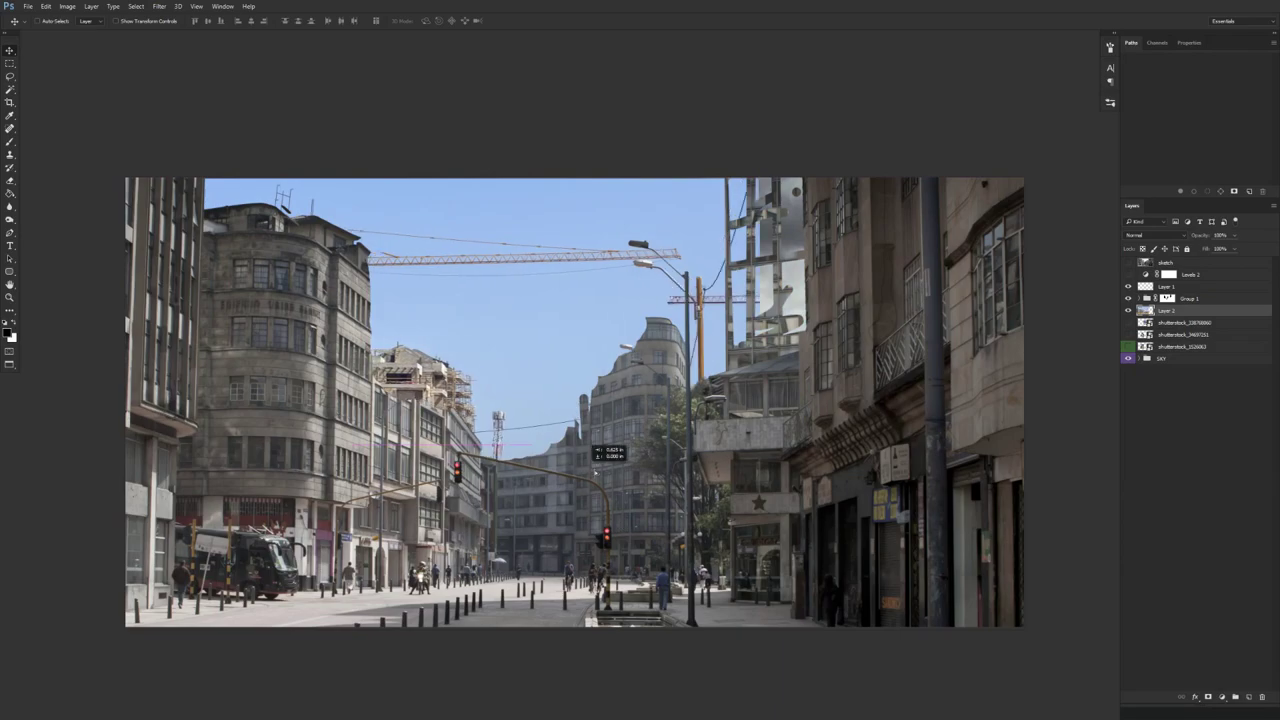
- Flip the construction-site photo horizontally again, try its building at the end of the street, and delete the layer
key("ctrl+t")
right_click(506, 404)
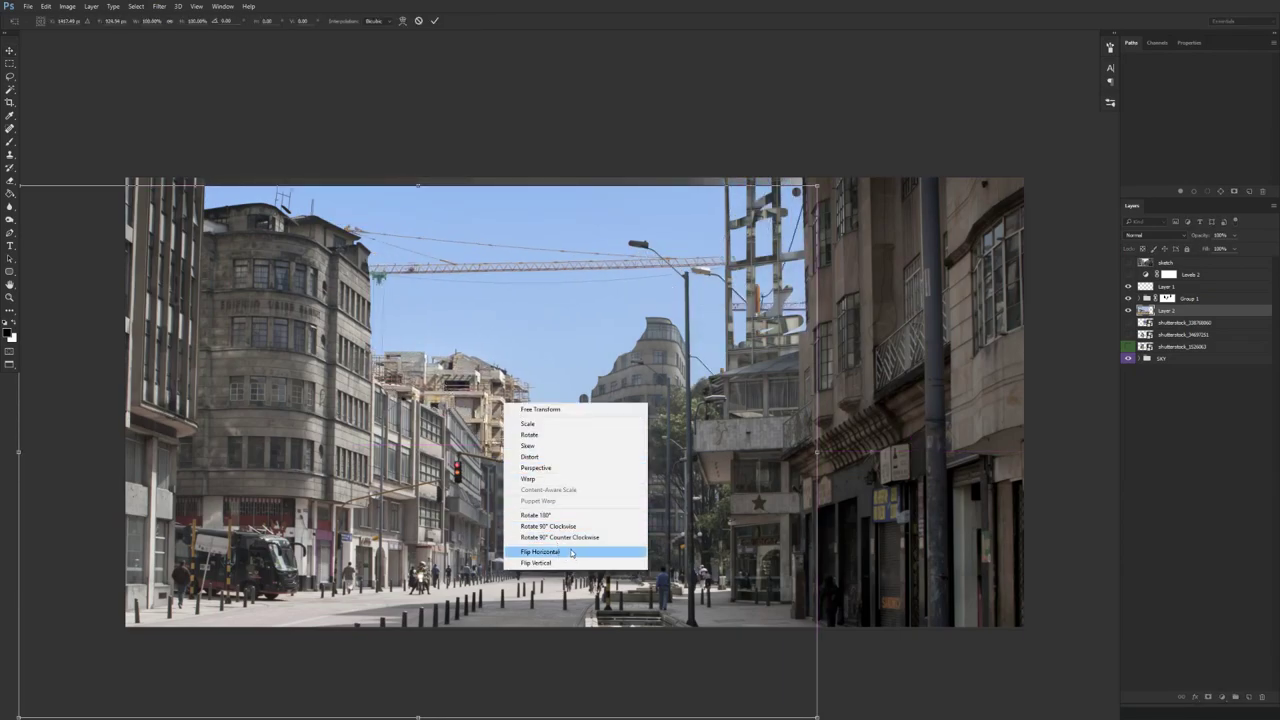
left_click(560, 552)
key("Return")
left_click_drag(601, 520, 714, 557)
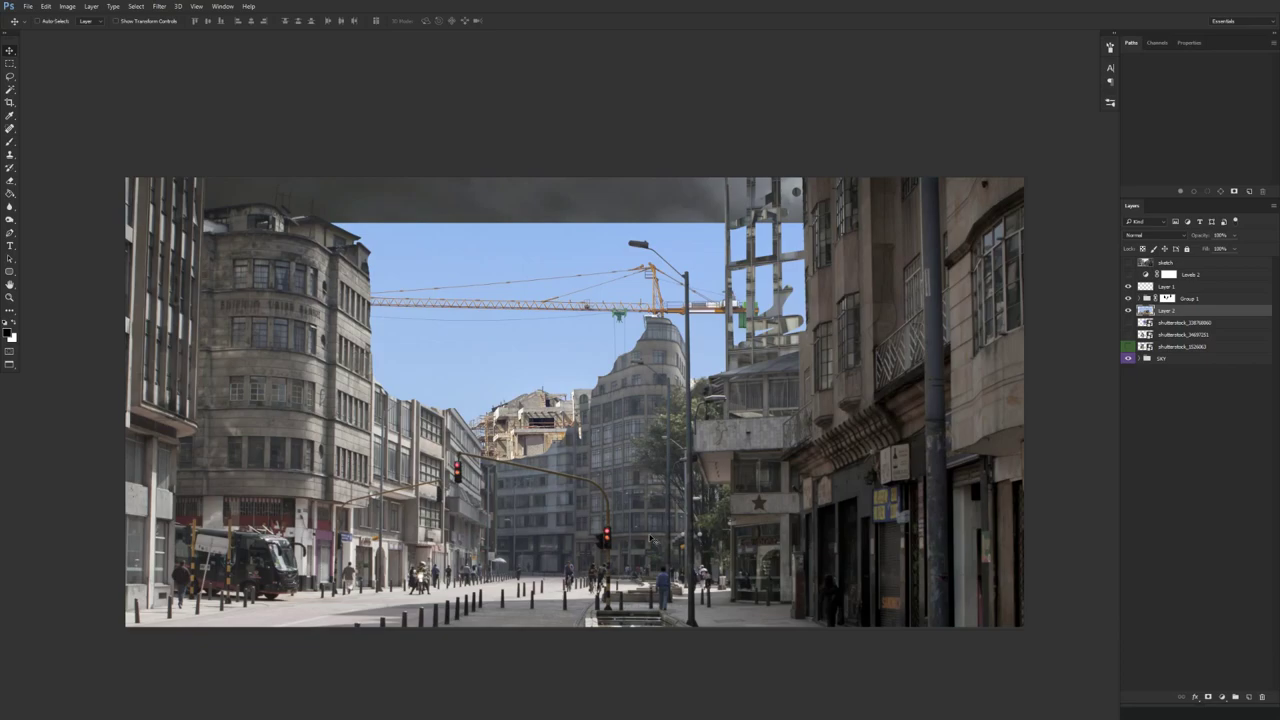
left_click_drag(650, 540, 586, 475)
key("Delete")
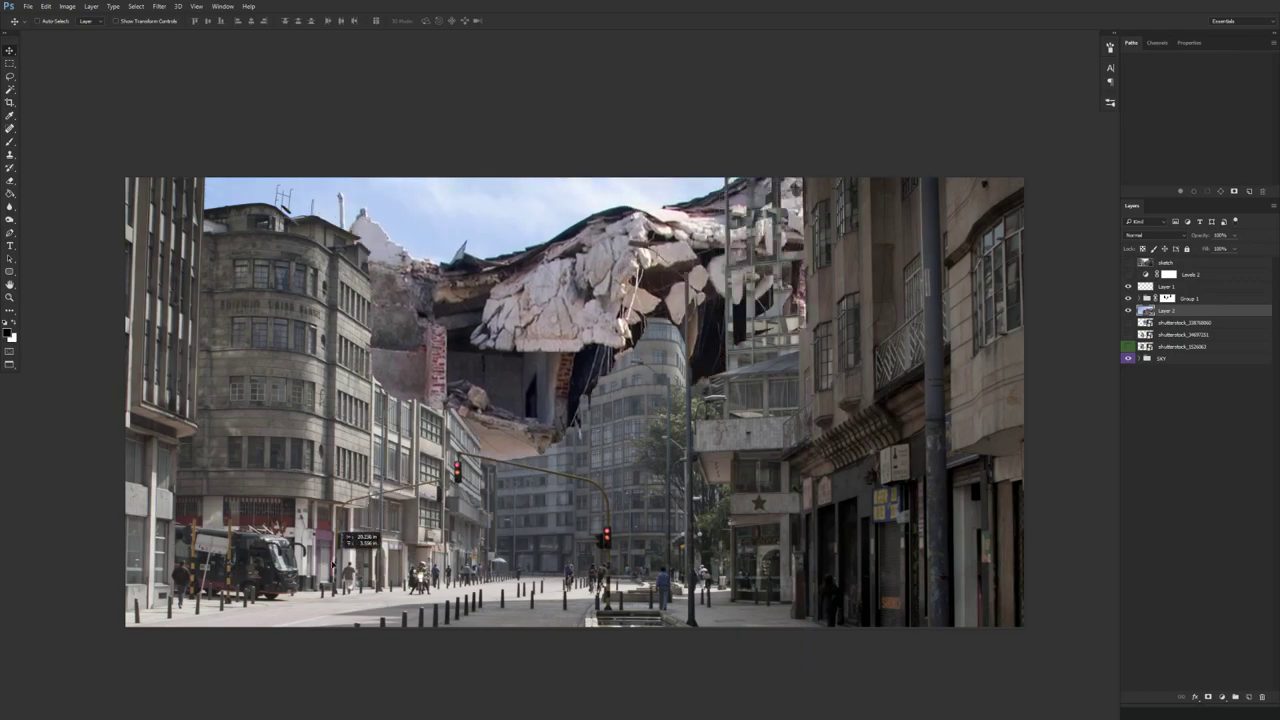
key("ctrl+minus")
key("ctrl+minus")
key("ctrl+minus")
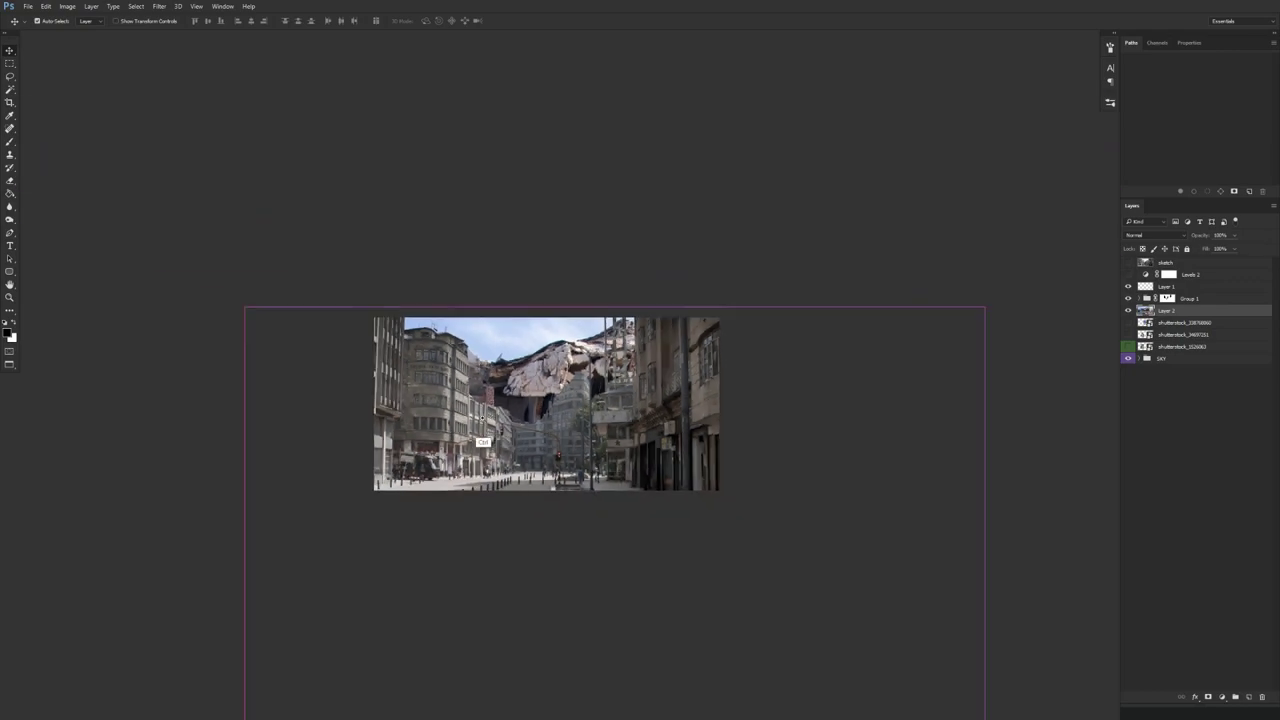
key("ctrl+minus")
key("ctrl+t")
key("Escape")
- Replace the oversized collapsed-building photo with the smaller rubble photo and move its ruin behind the left-hand row of buildings
key("Delete")
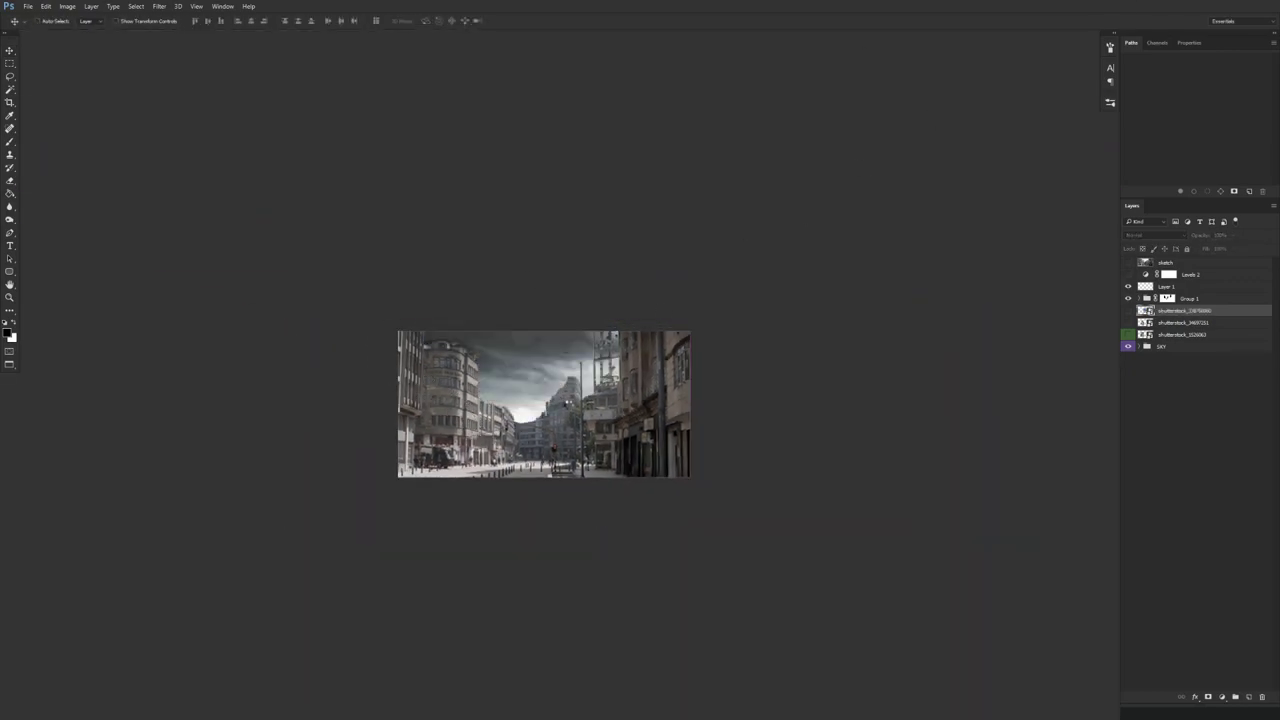
key("ctrl+z")
key("Return")
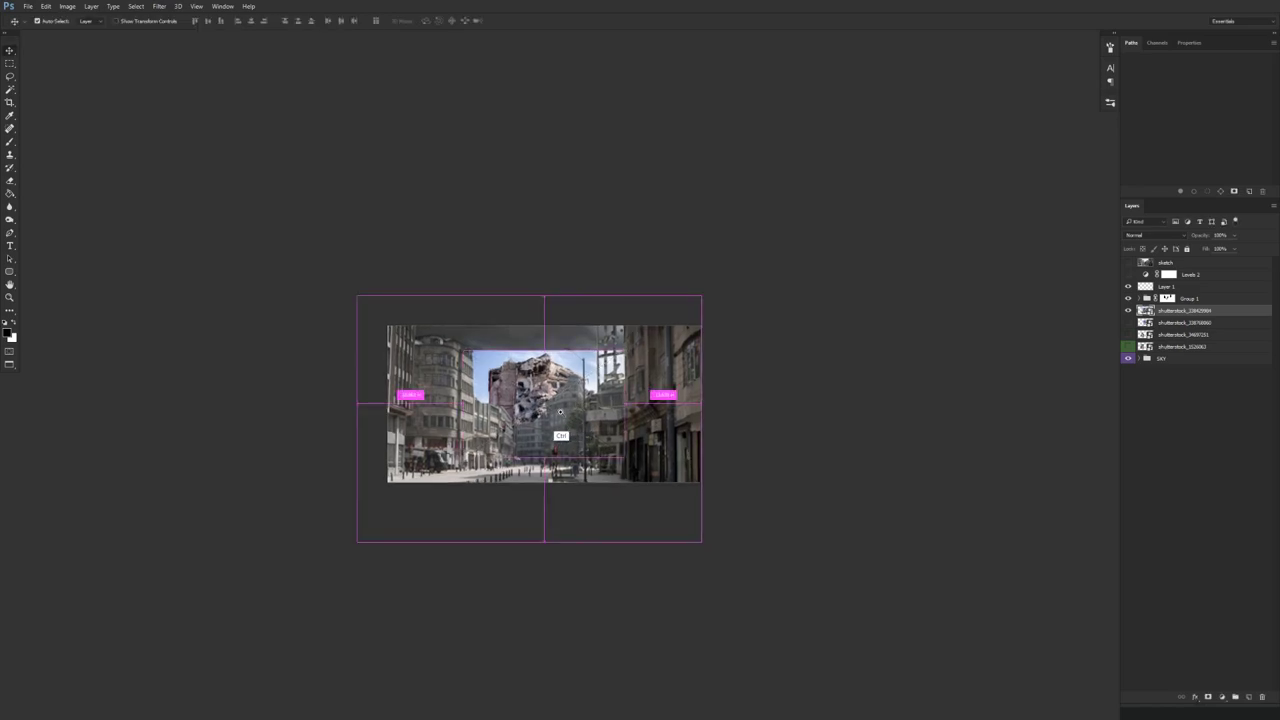
left_click_drag(560, 410, 531, 521)
key("ctrl+t")
right_click(437, 389)
left_click(459, 396)
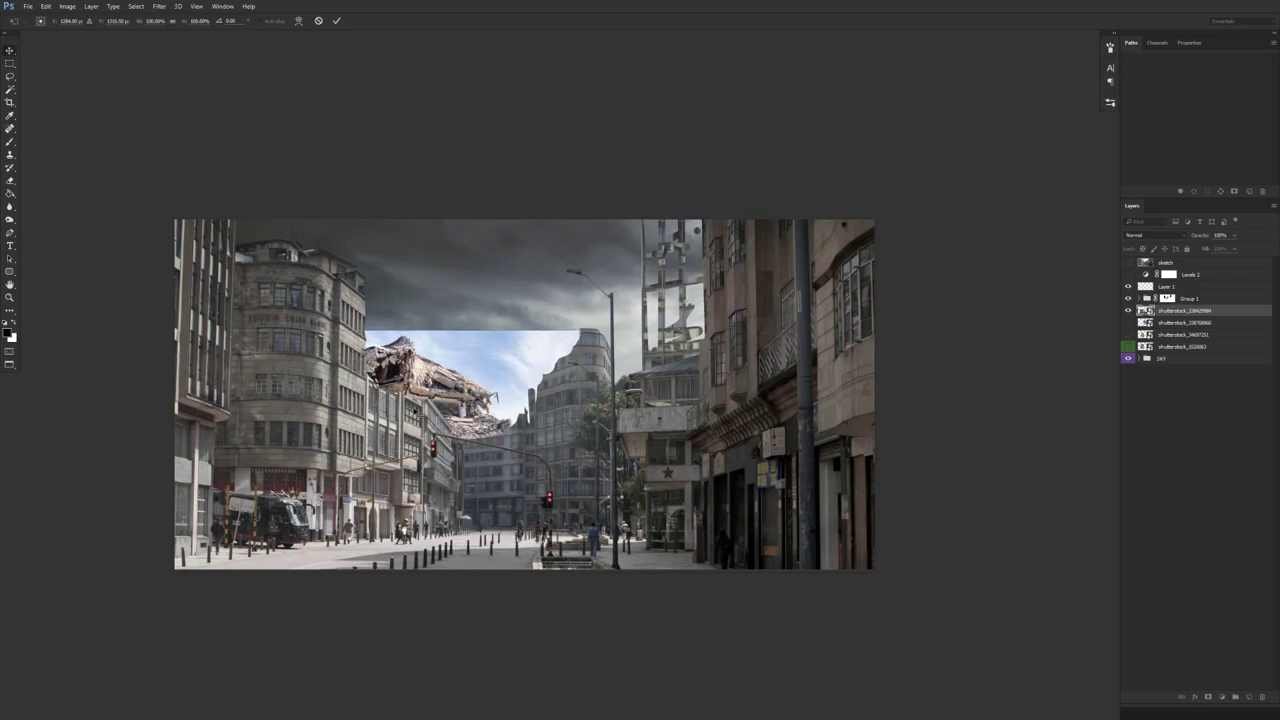
left_click_drag(447, 505, 420, 460)
- Try to scale the rubble photo to about 57% and distort it to follow the left-hand buildings' perspective
key("ctrl+t")
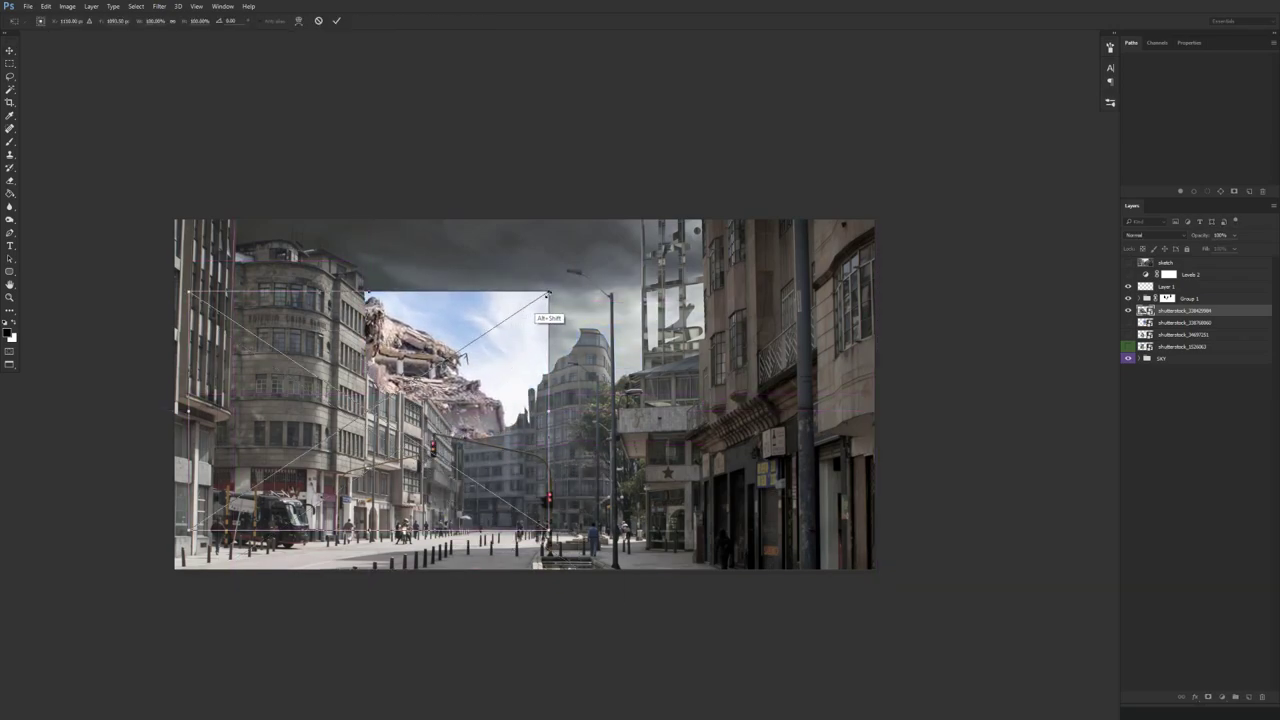
left_click_drag(549, 292, 471, 343)
mouse_move(425, 409)
left_mouse_down()
mouse_move(432, 367)
mouse_move(419, 397)
left_mouse_up()
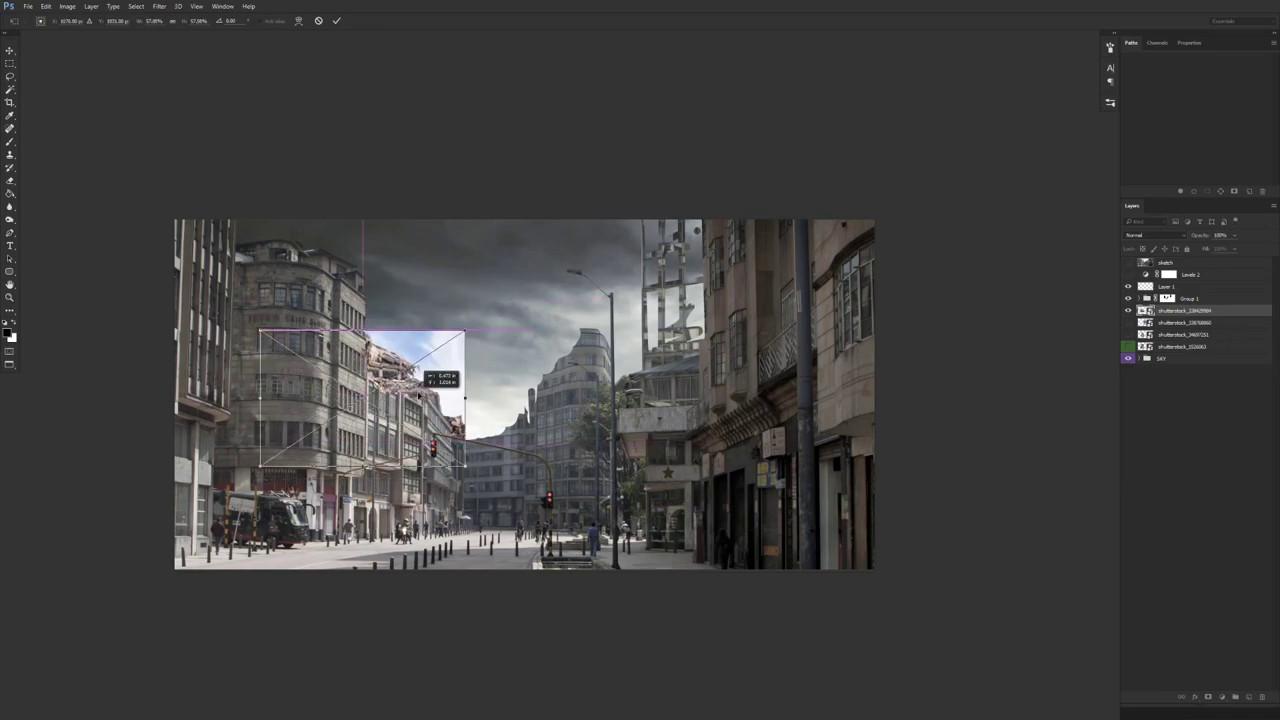
right_click(419, 397)
left_click(460, 452)
left_click_drag(259, 404, 255, 374)
left_click_drag(408, 429, 466, 494)
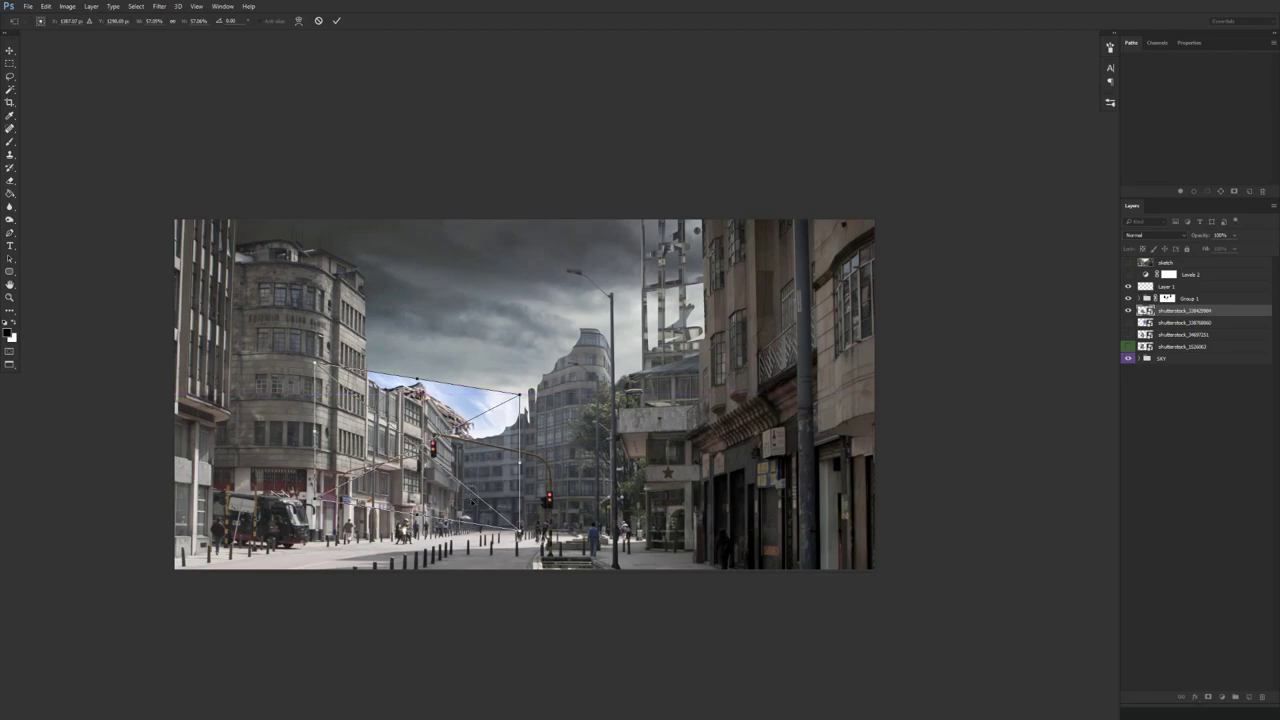
key("Escape")
- Scale the rubble photo to about 70% and position its ruin above the rooftops at the end of the left-hand row
left_click_drag(472, 432, 489, 501)
key("ctrl+t")
left_click_drag(565, 358, 512, 394)
left_click_drag(464, 501, 486, 467)
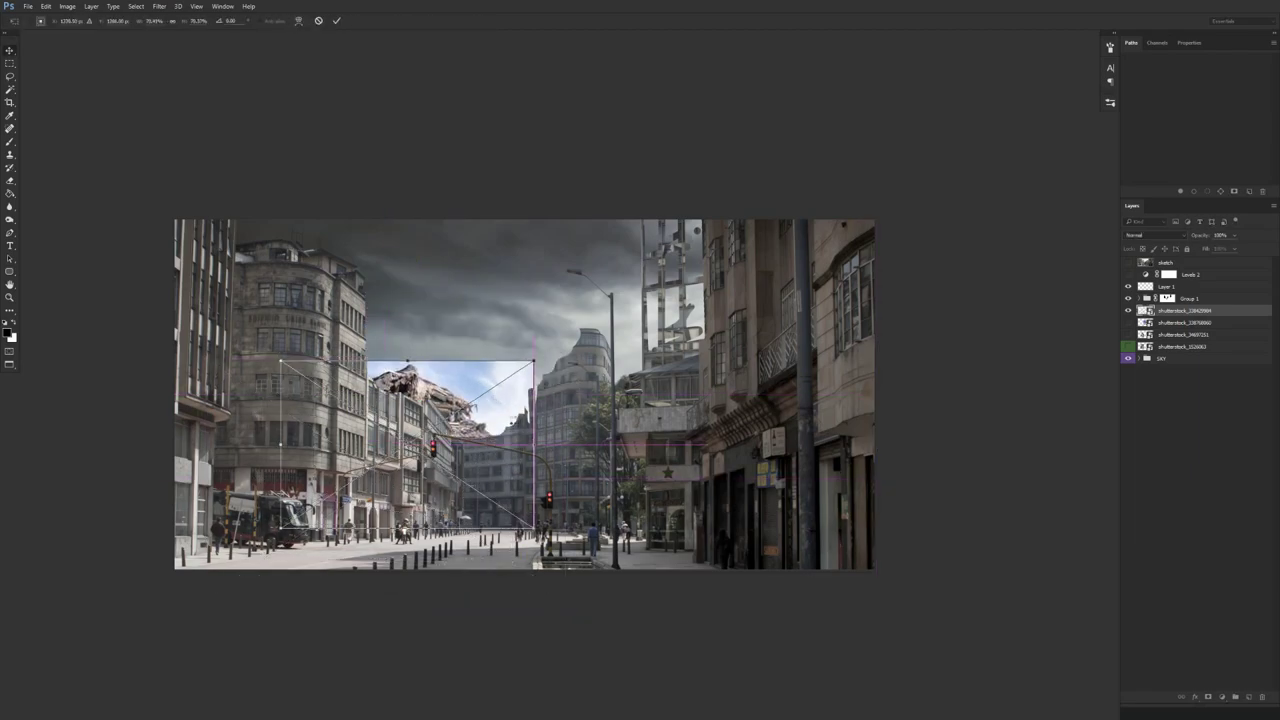
key("Return")
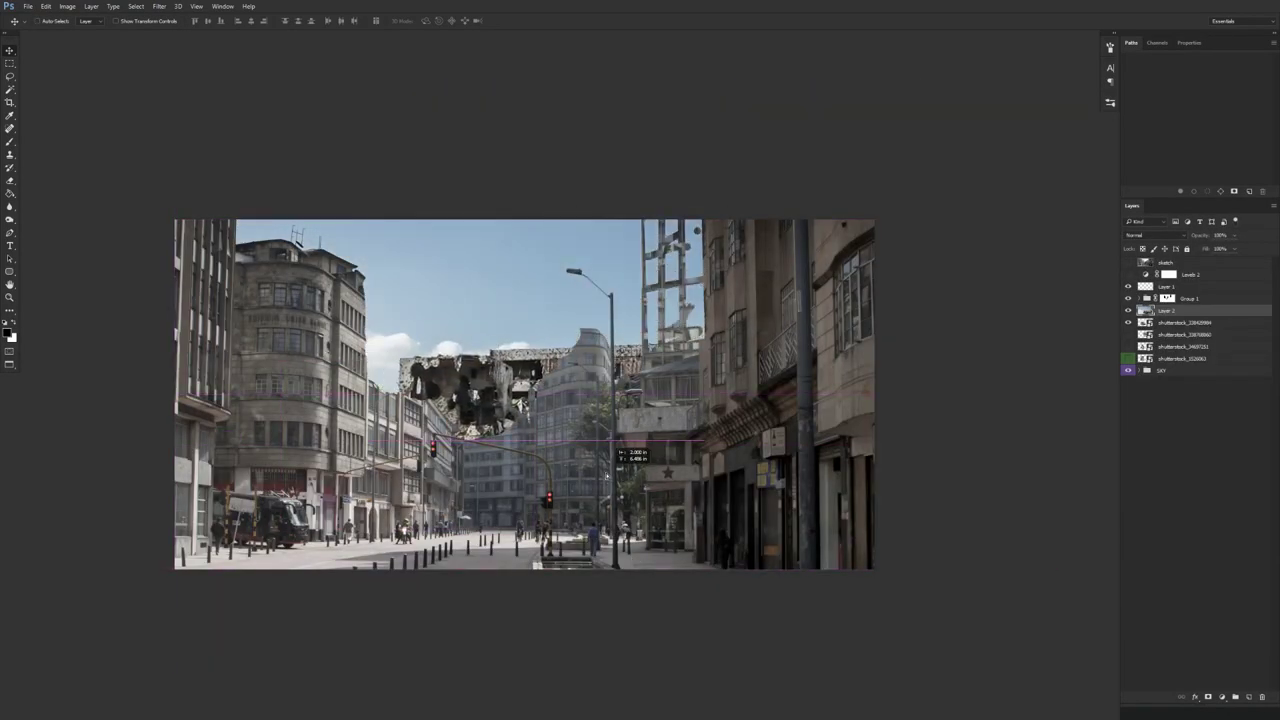
- Scale the pasted bombed-out facade photo to about 44% and position the facade above the low building at the street's end
left_click_drag(628, 450, 640, 465)
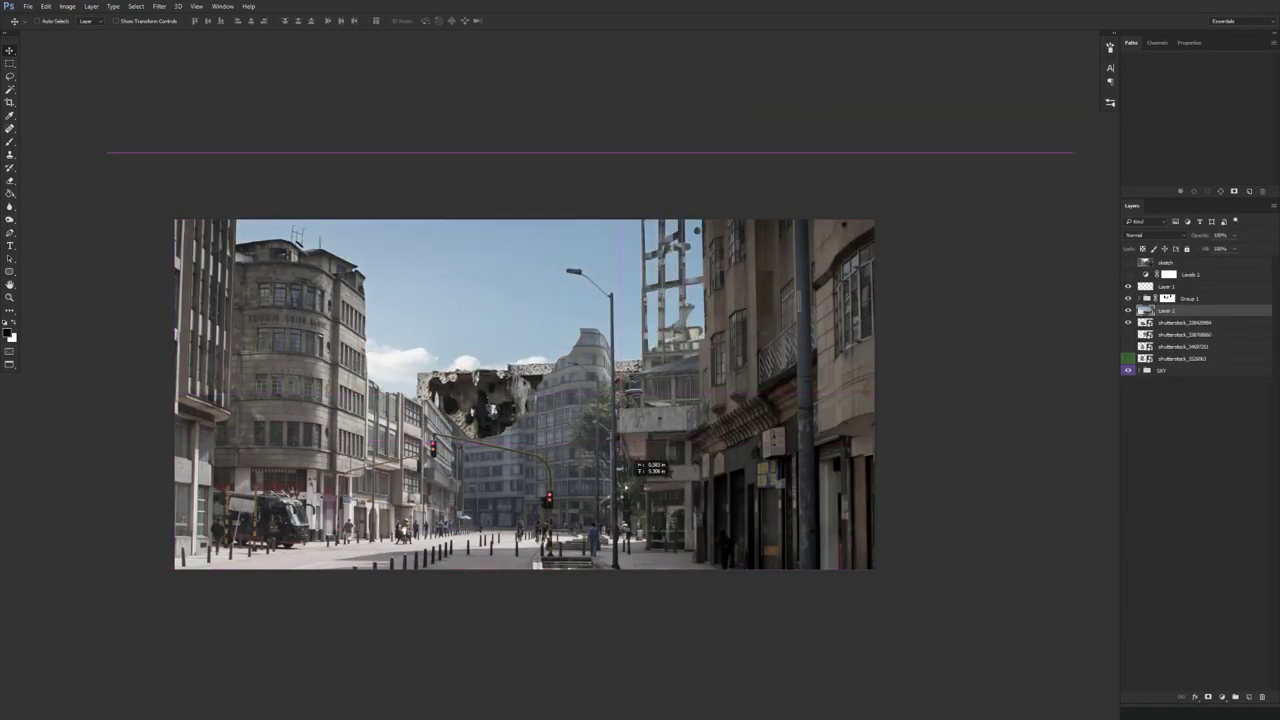
key("ctrl+t")
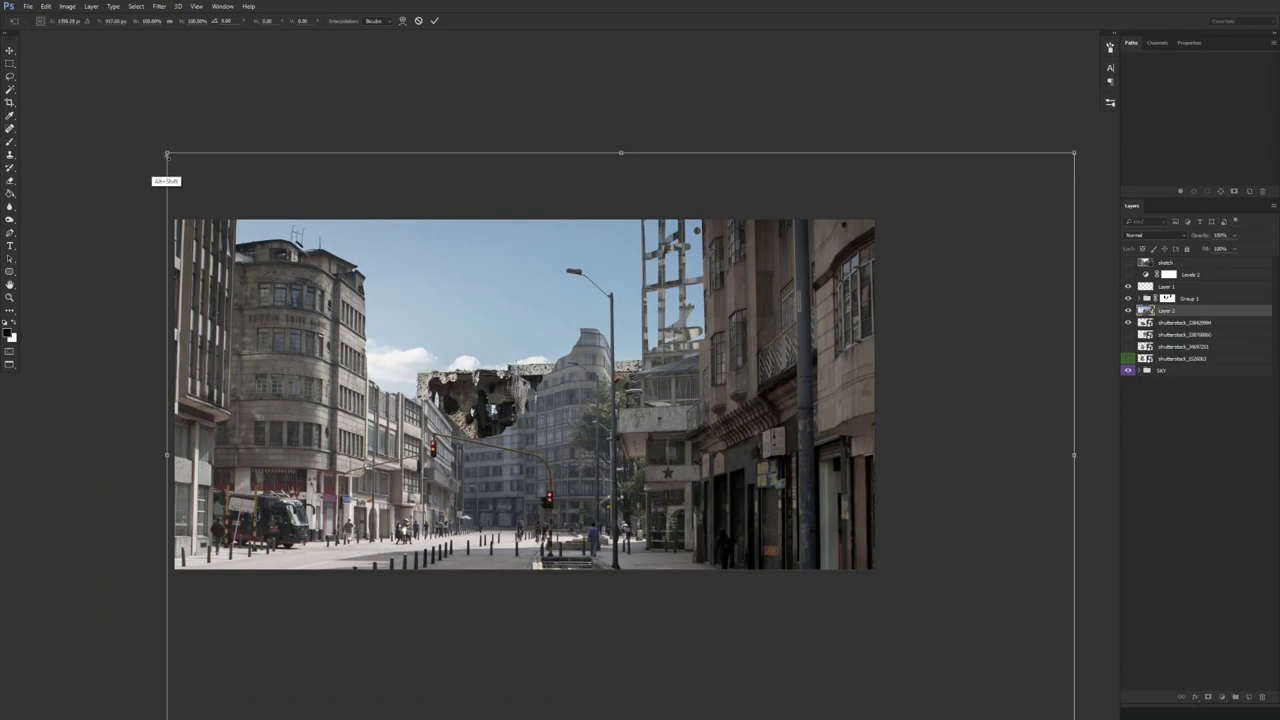
left_click_drag(167, 154, 246, 342)
left_click_drag(581, 480, 605, 500)
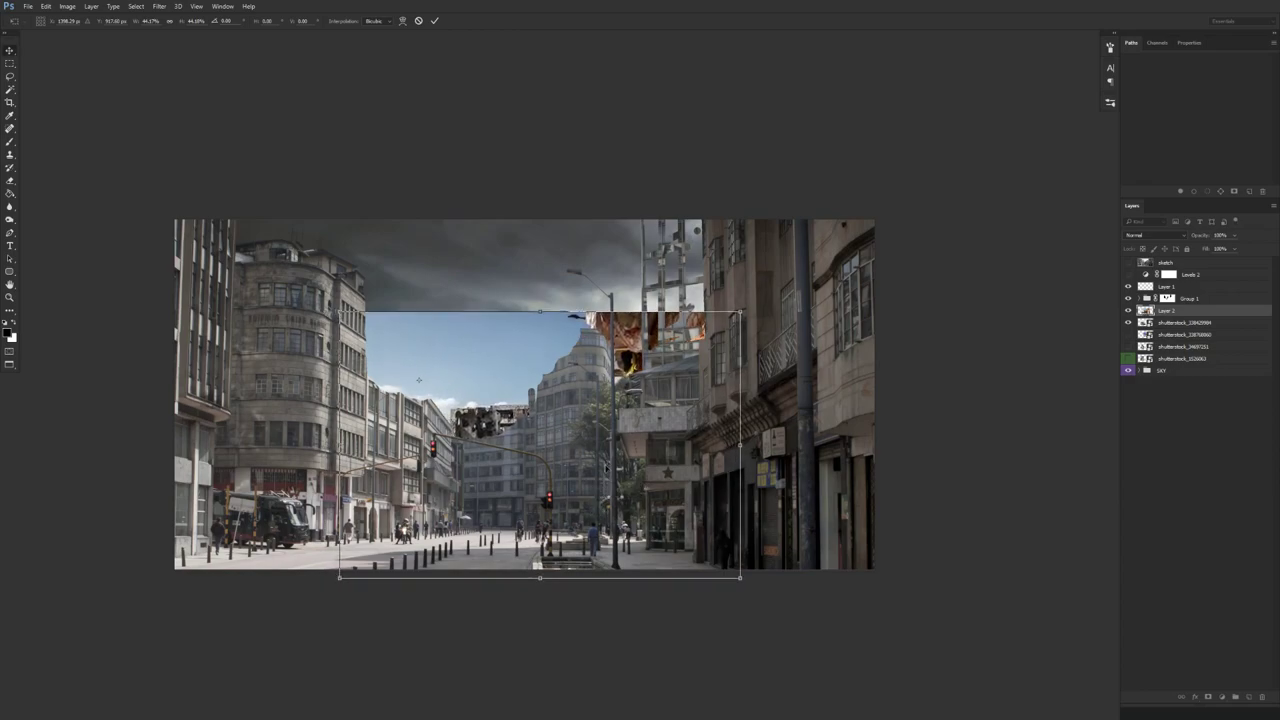
key("Return")
mouse_move(588, 452)
left_mouse_down()
mouse_move(593, 440)
mouse_move(588, 452)
left_mouse_up()
left_click_drag(511, 409, 617, 322)
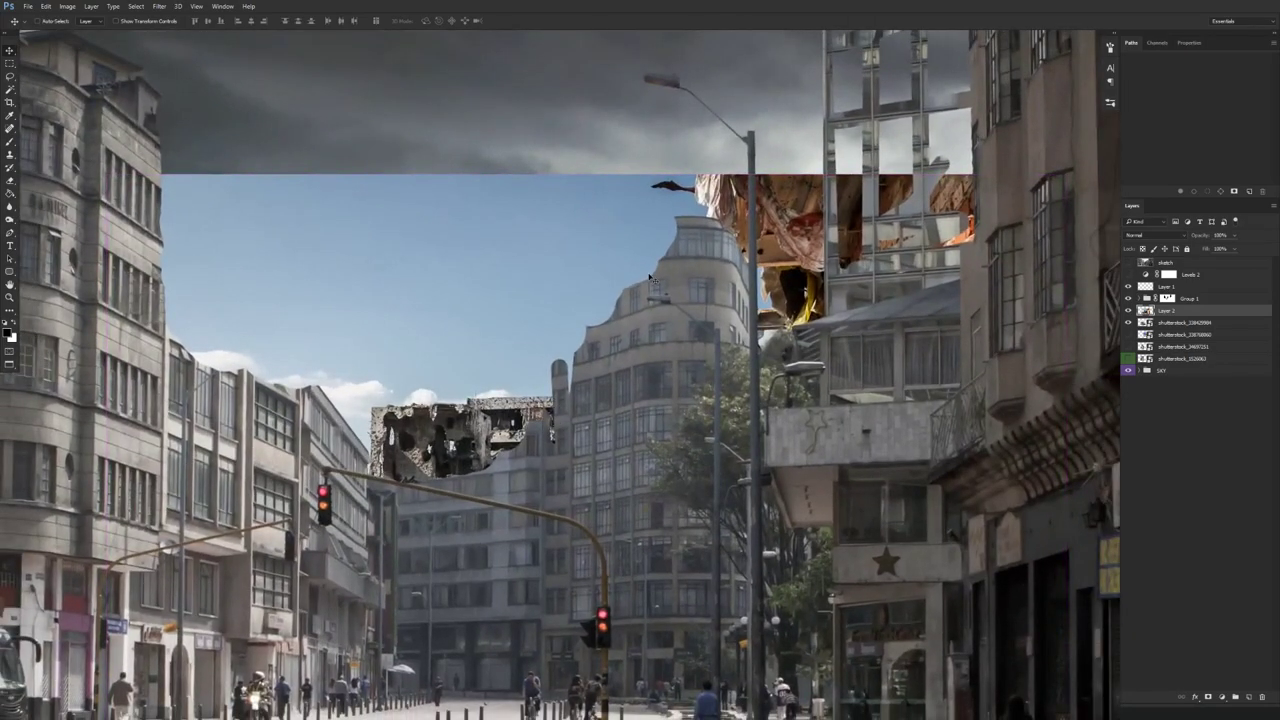
- Paint a rough circle and arrows on Layer 1 between the distant tower's top and the ruined facade
left_click(1181, 289)
key("b")
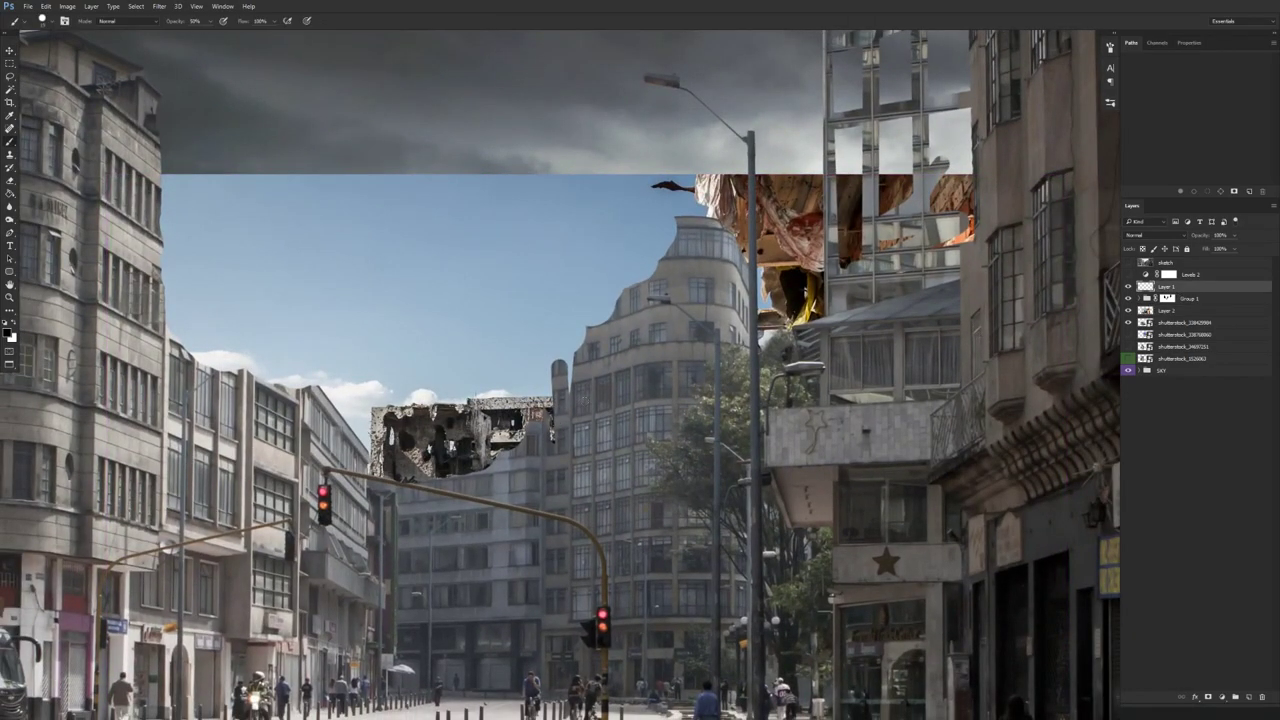
mouse_move(585, 228)
left_mouse_down()
mouse_move(695, 195)
mouse_move(575, 225)
mouse_move(585, 262)
mouse_move(462, 400)
mouse_move(478, 440)
left_mouse_up()
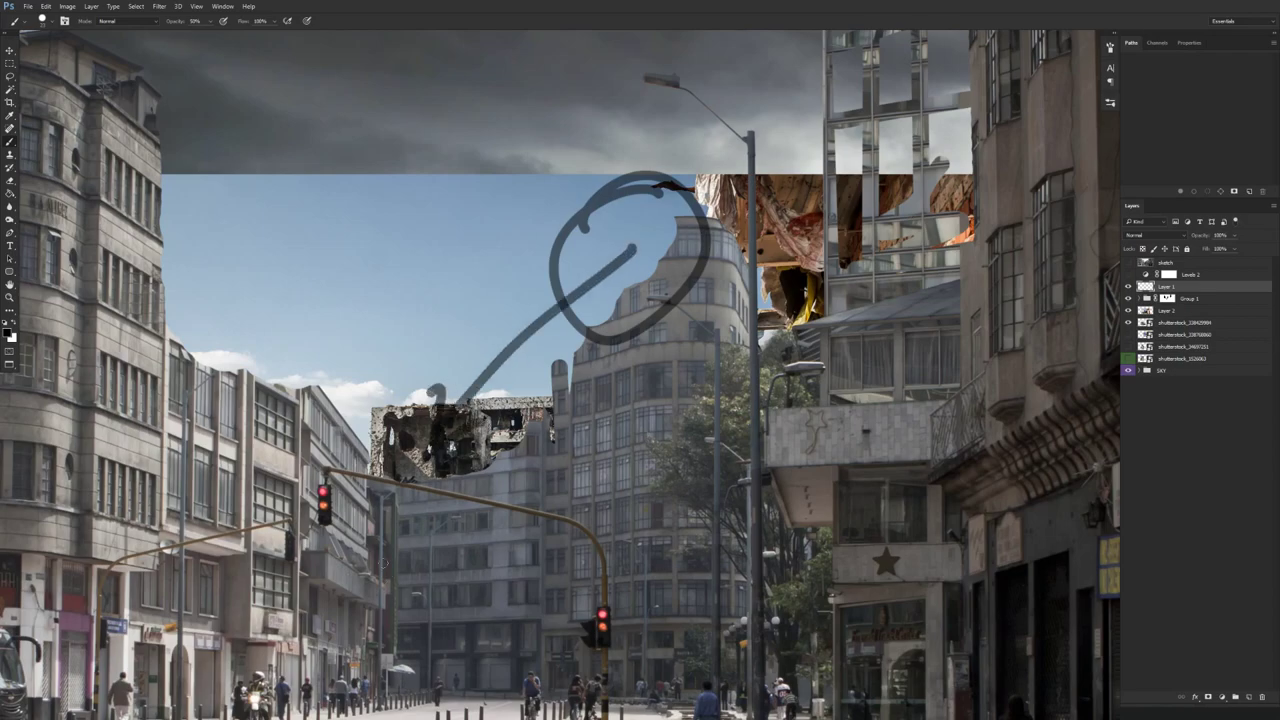
mouse_move(641, 221)
left_mouse_down()
mouse_move(476, 420)
mouse_move(512, 425)
left_mouse_up()
mouse_move(505, 315)
left_mouse_down()
mouse_move(522, 262)
mouse_move(492, 317)
left_mouse_up()
key("ctrl+z")
left_click_drag(564, 250, 555, 331)
mouse_move(582, 270)
left_mouse_down()
mouse_move(632, 251)
mouse_move(674, 267)
left_mouse_up()
mouse_move(515, 288)
left_mouse_down()
mouse_move(451, 360)
mouse_move(480, 350)
left_mouse_up()
scroll(508, 414, "down", 2)
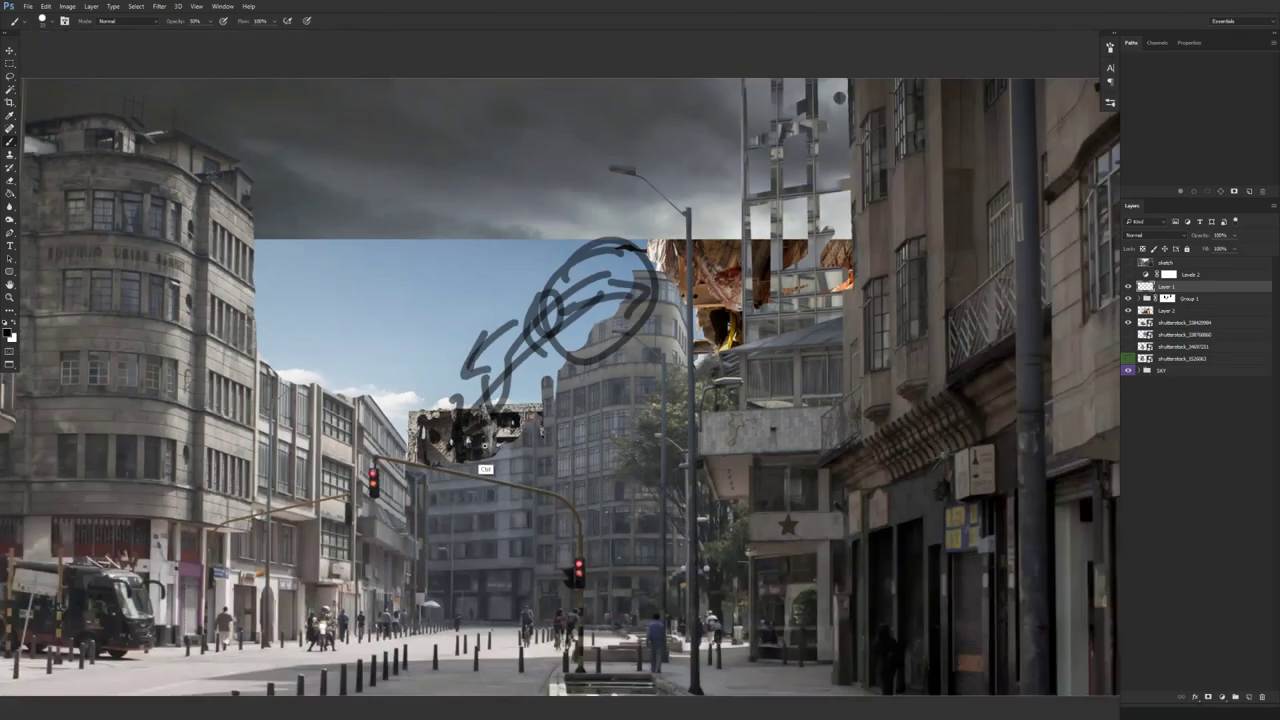
- Clear all the painted marks from Layer 1 and deselect the canvas
key("v")
key("ctrl+a")
key("Delete")
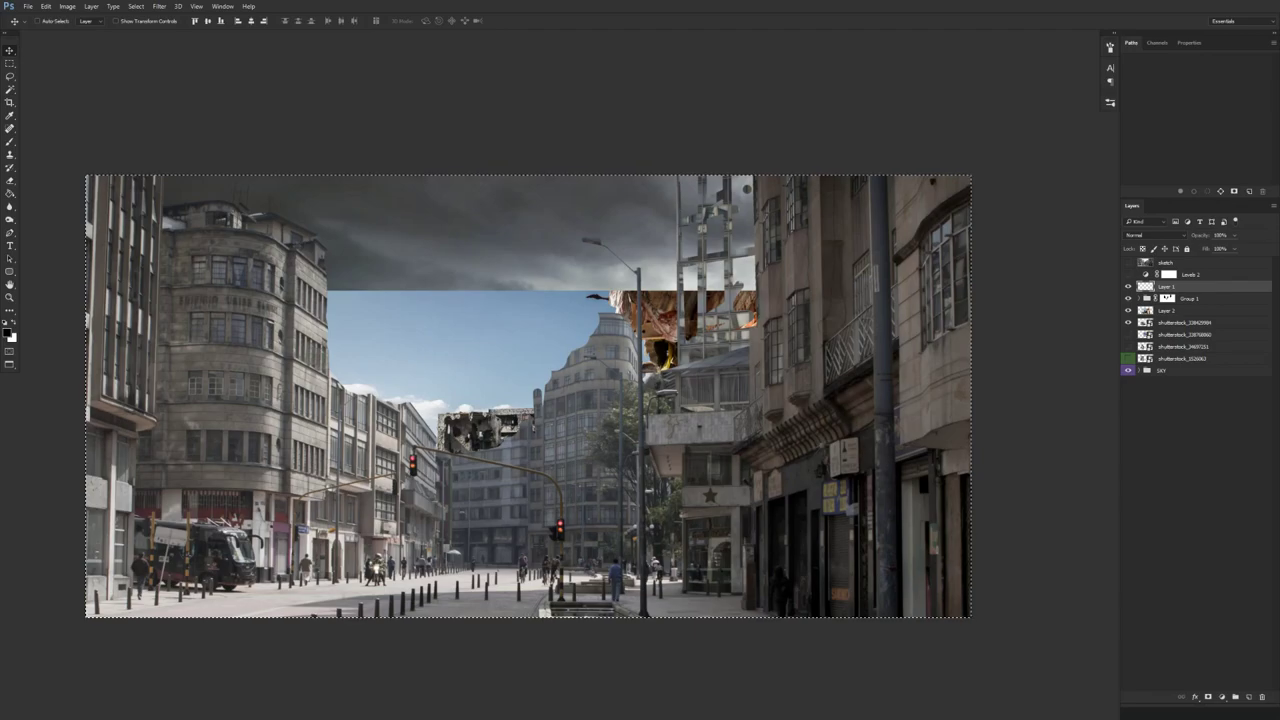
key("ctrl+d")
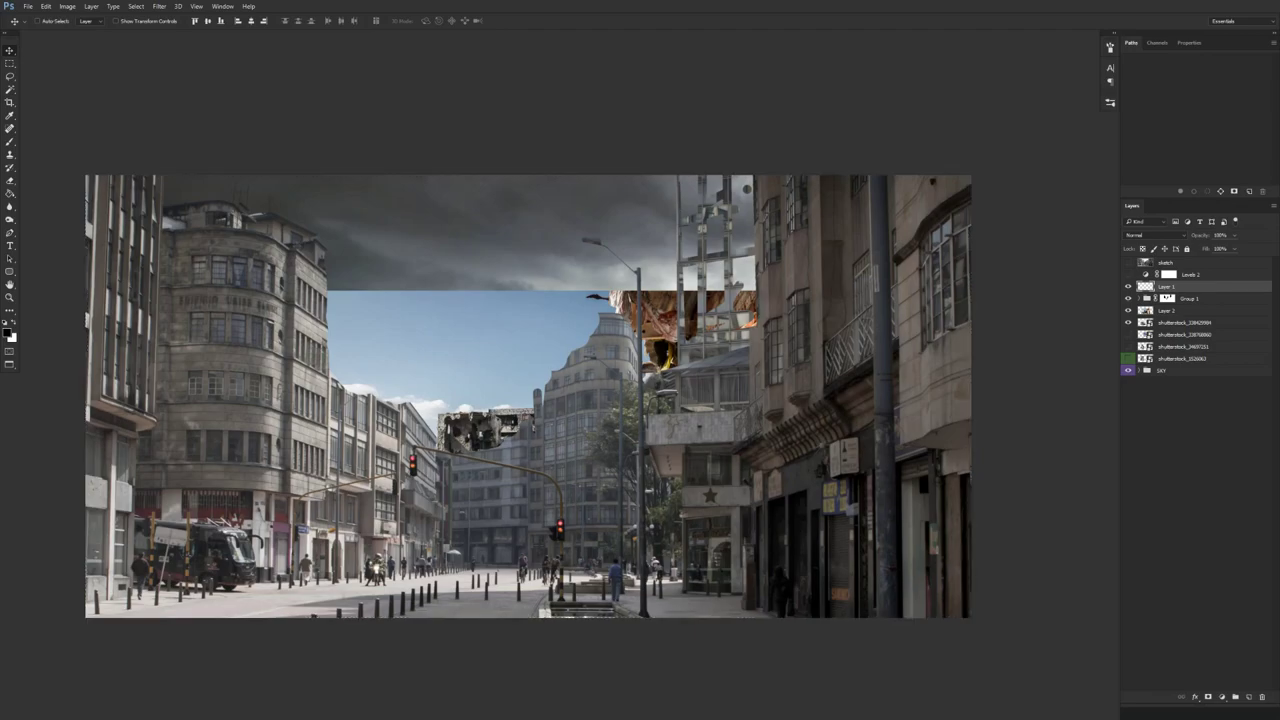
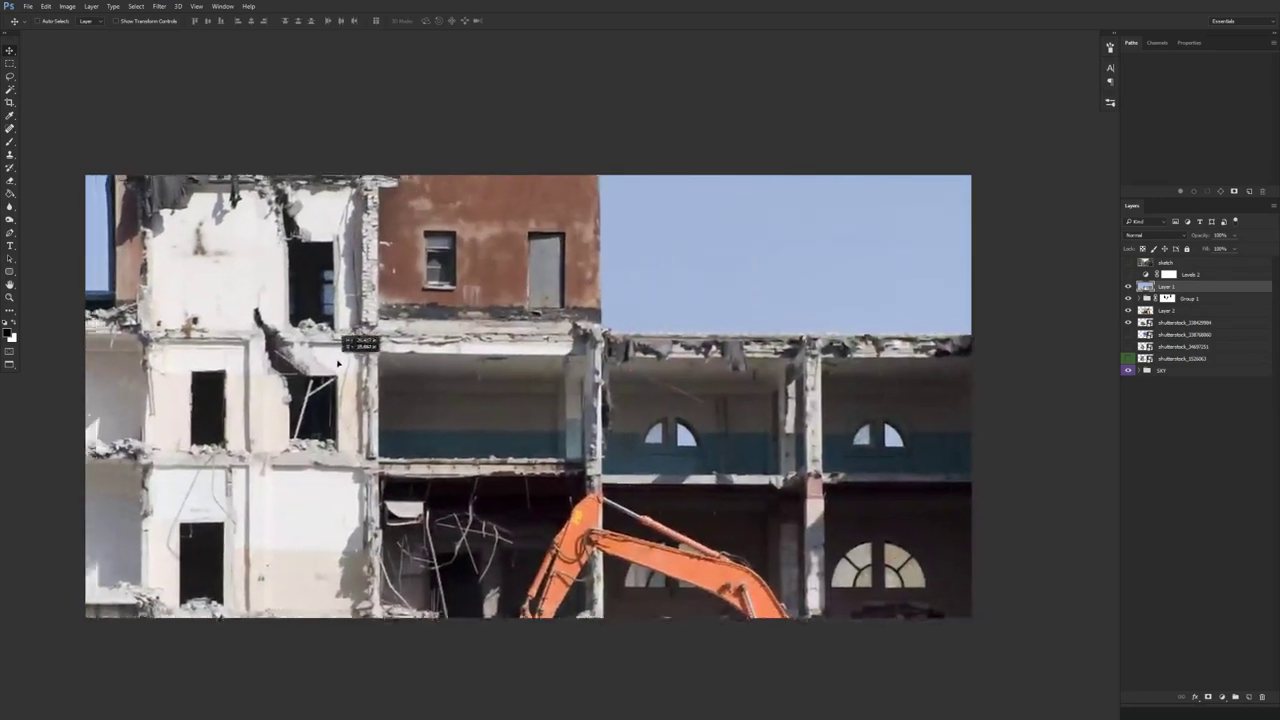
- Try to scale the excavator demolition photo to about 23% and place it over the middle of the street
key("ctrl+t")
key("ctrl+minus")
key("ctrl+minus")
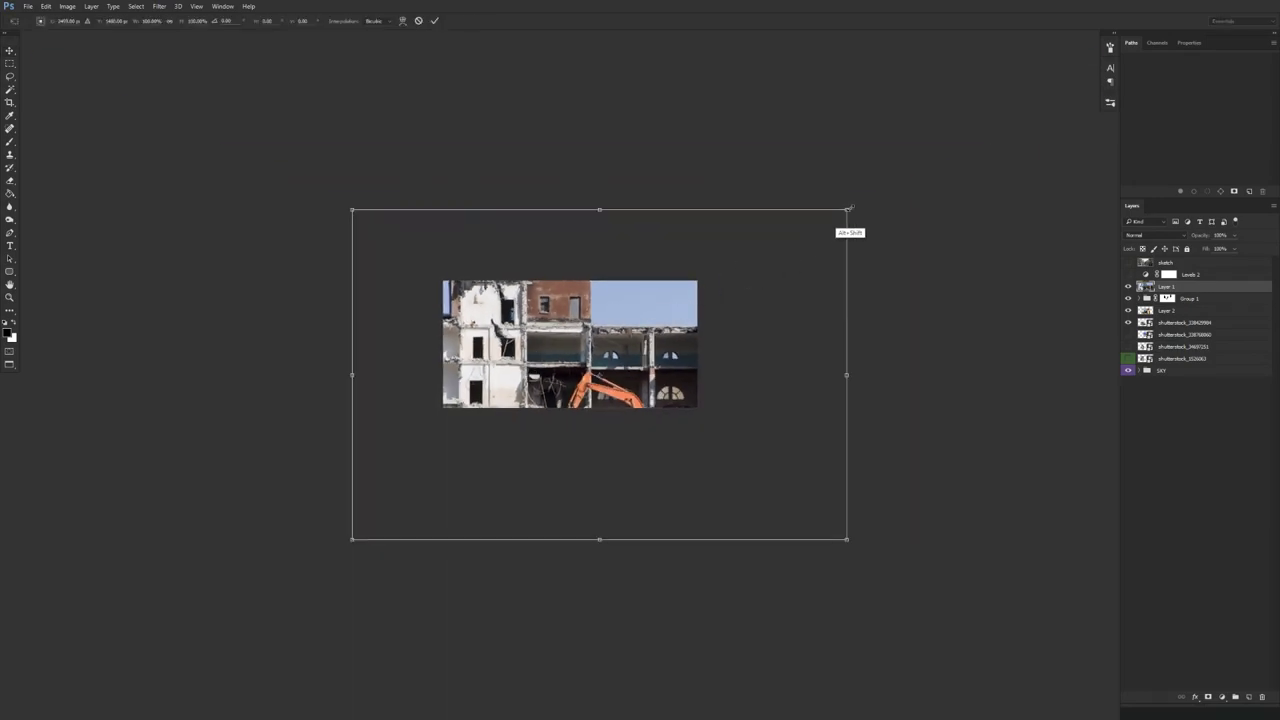
left_click_drag(847, 210, 658, 336)
left_click_drag(625, 388, 614, 301)
key("ctrl+plus")
key("ctrl+plus")
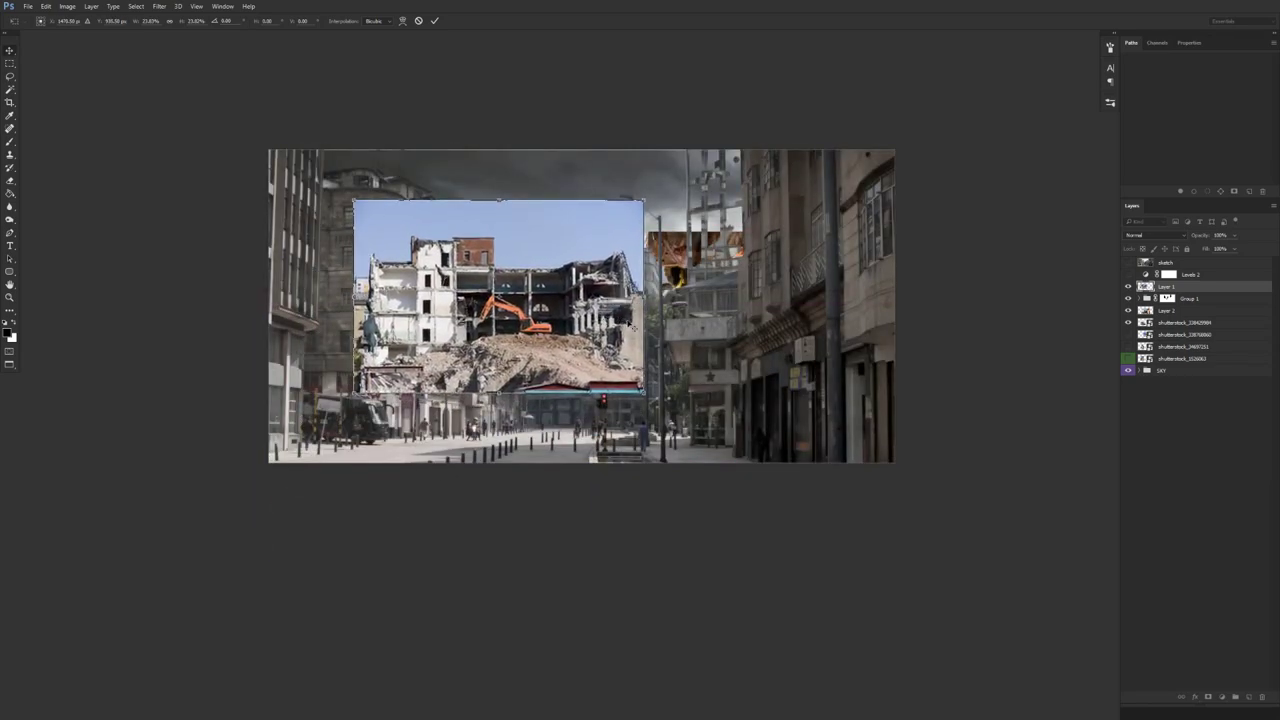
key("Escape")
- Replace the excavator photo with the ruined multi-storey complex photo, positioned over the middle of the street
key("Delete")
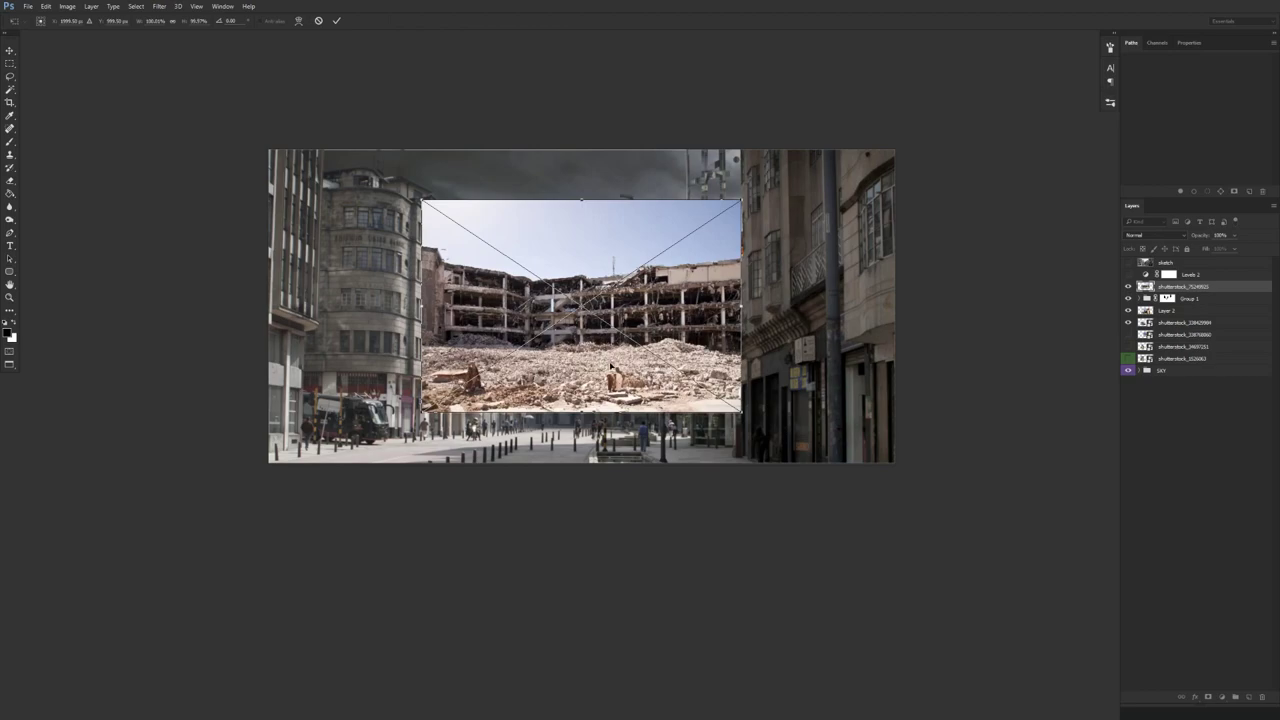
left_click_drag(611, 366, 563, 359)
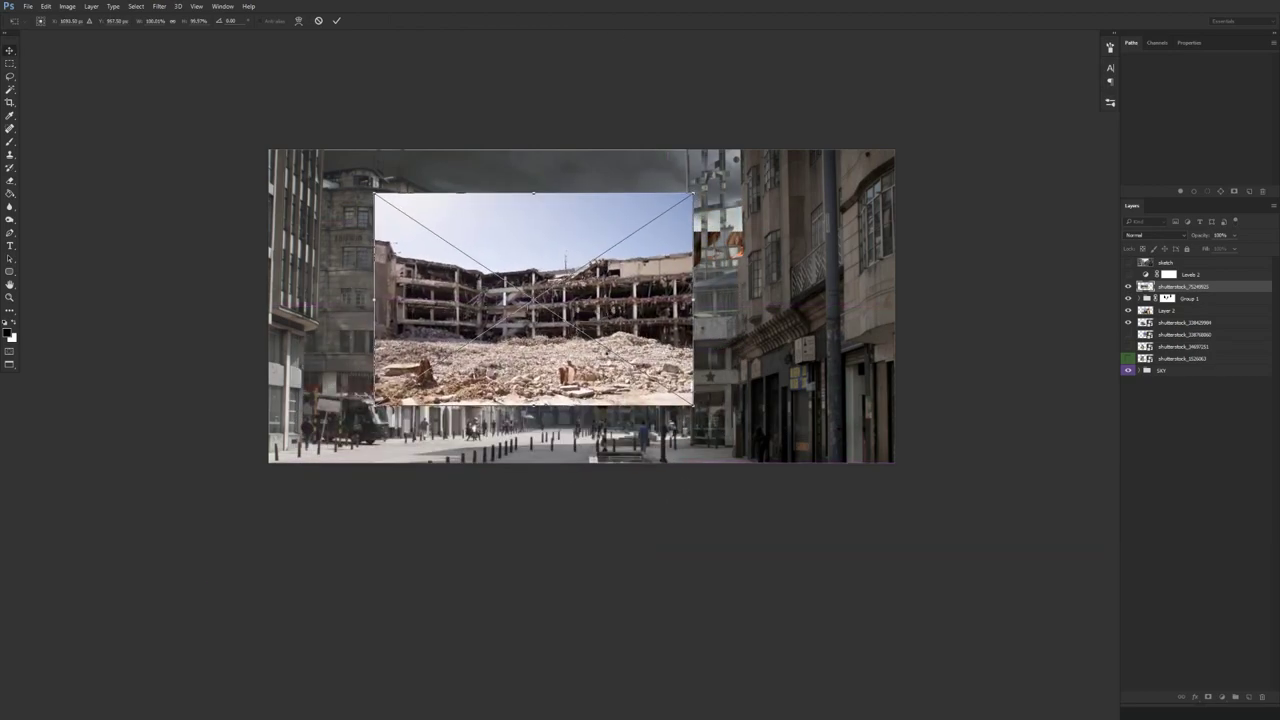
key("Return")
- Mask the ruined-complex photo to a rectangular section around its upper floors and roofline
key("m")
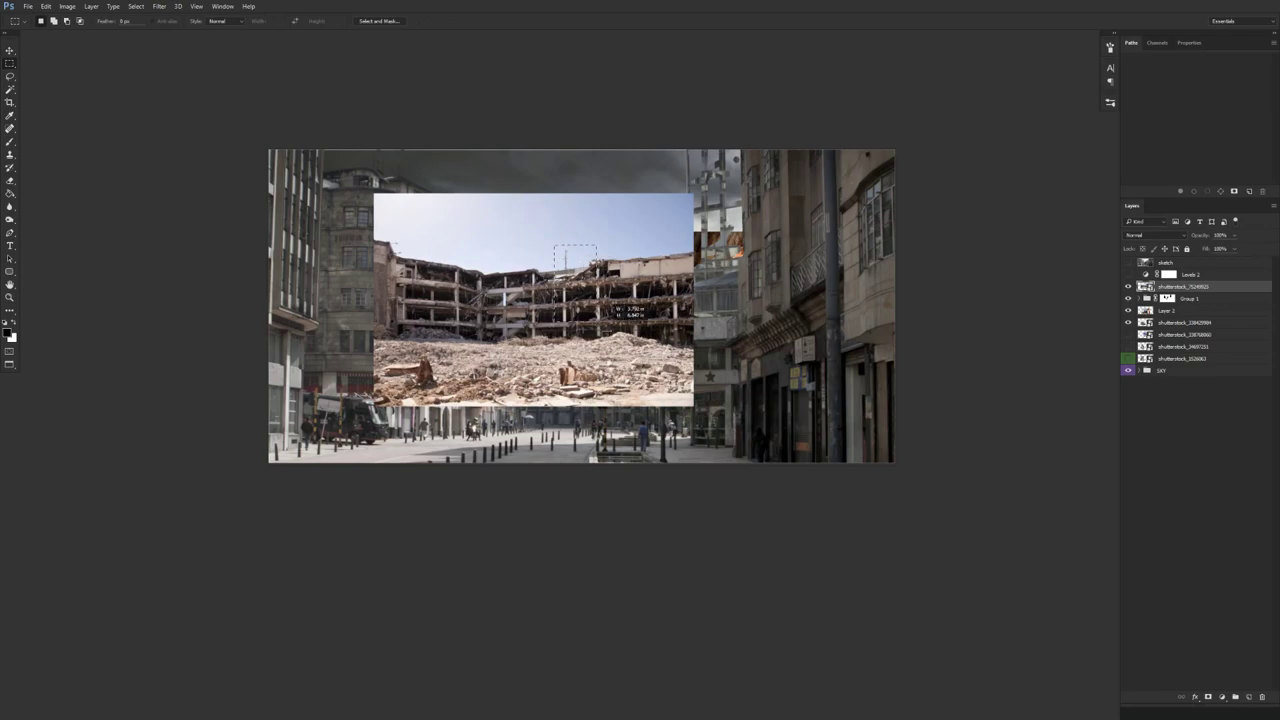
left_click_drag(553, 244, 643, 350)
left_click(1208, 697)
- Shift the masked ruin and move its layer below Group 1, then hide the tested photos and show the earlier collapsed-building photo
key("v")
left_click_drag(604, 392, 628, 382)
left_click_drag(1205, 289, 1129, 331)
left_click(1128, 346)
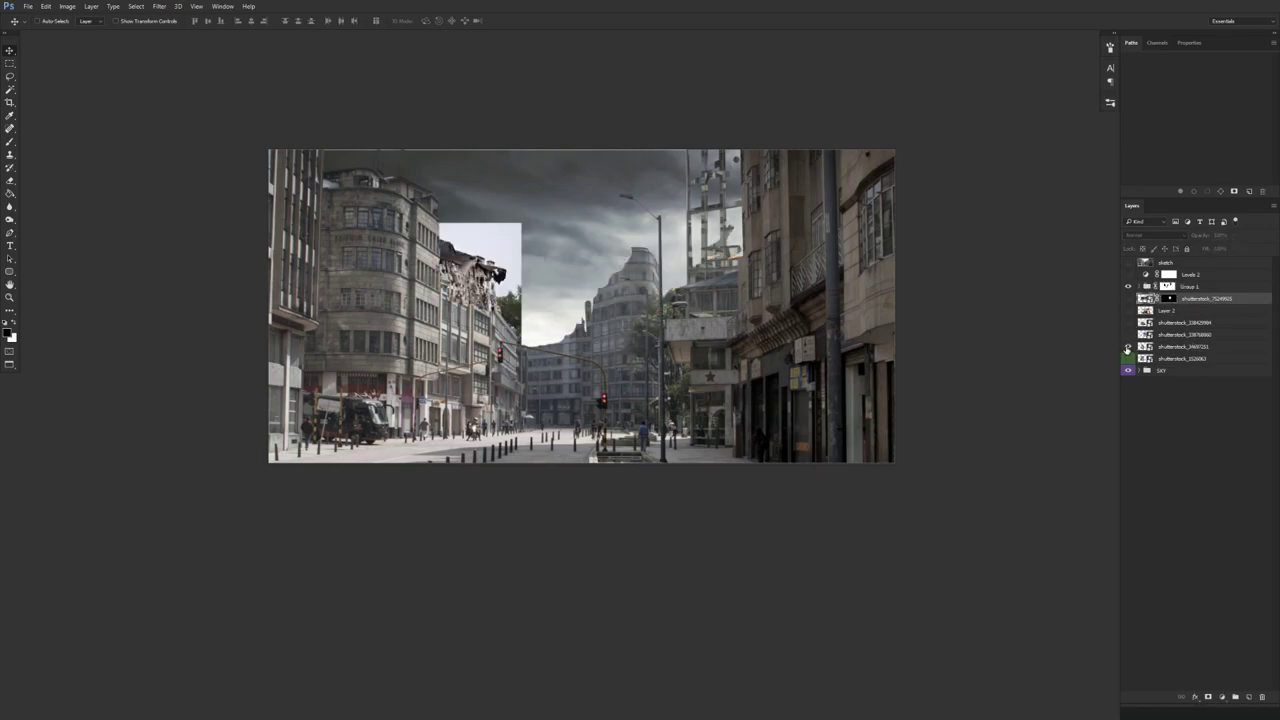
- Compare the two collapsed-building photos behind the left-hand street facade by alternately showing and hiding the upper one
left_click(1128, 358)
left_click(1128, 347)
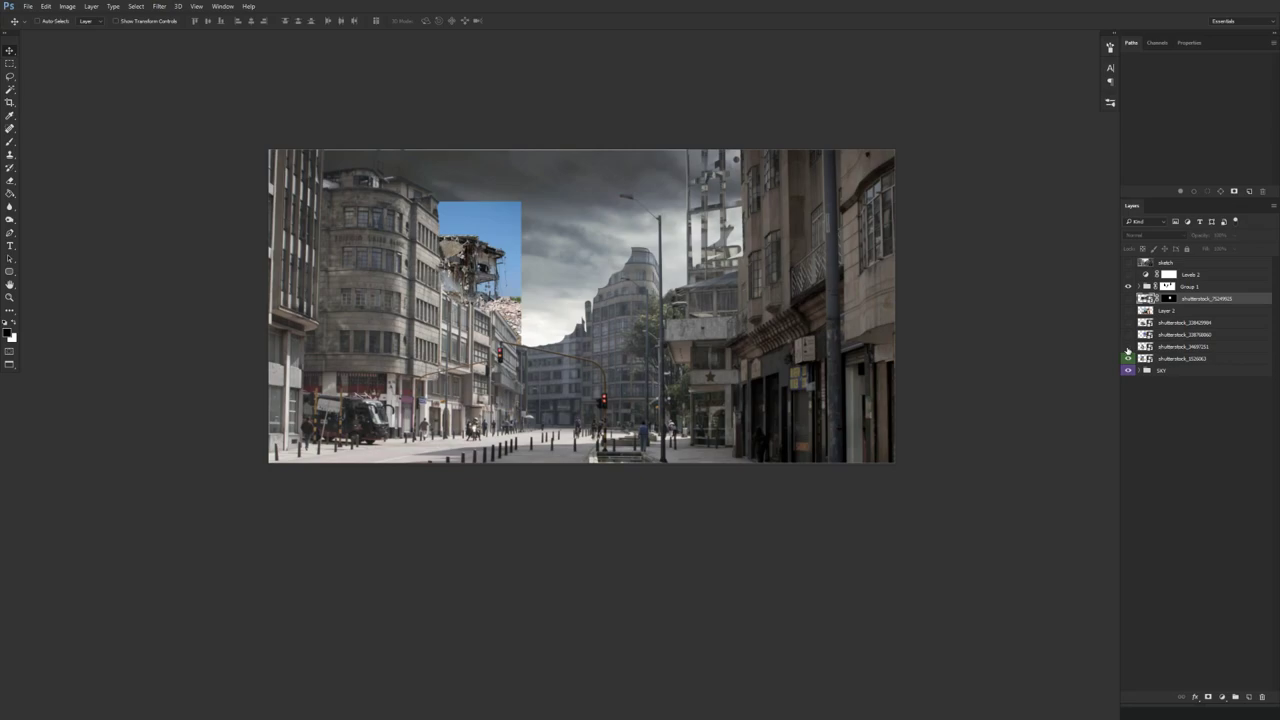
left_click(1128, 347)
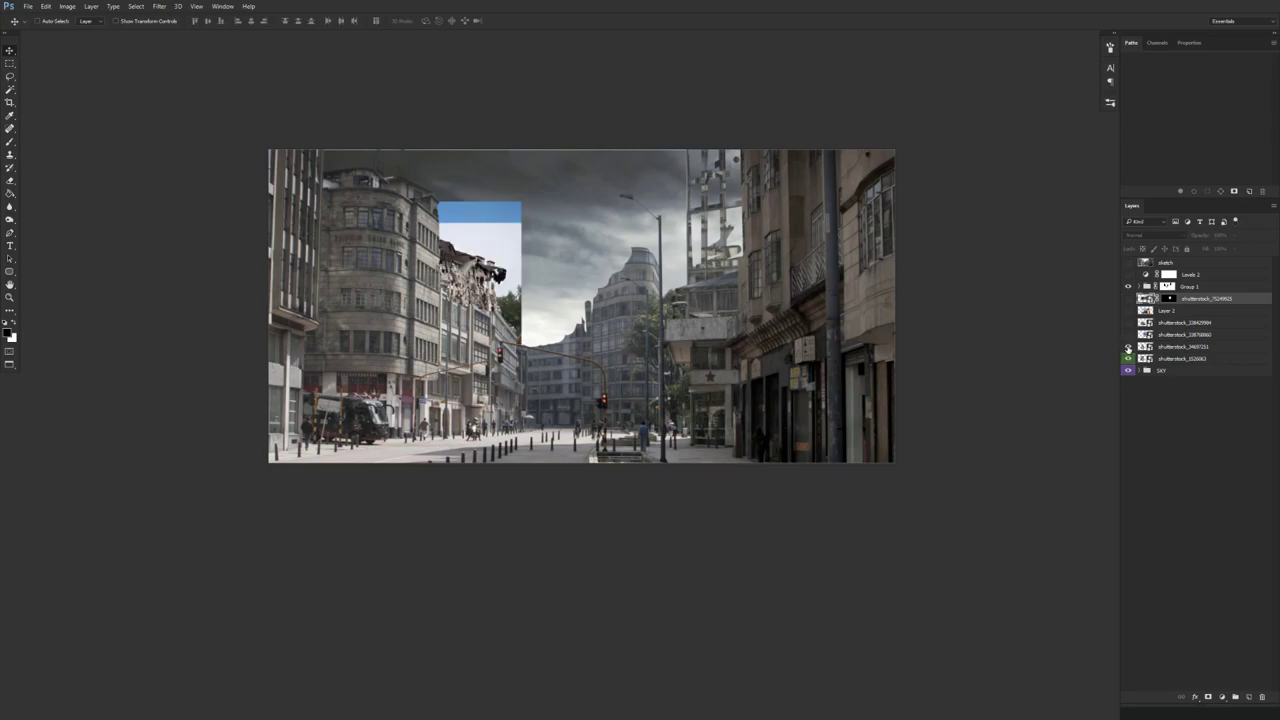
left_click(1128, 347)
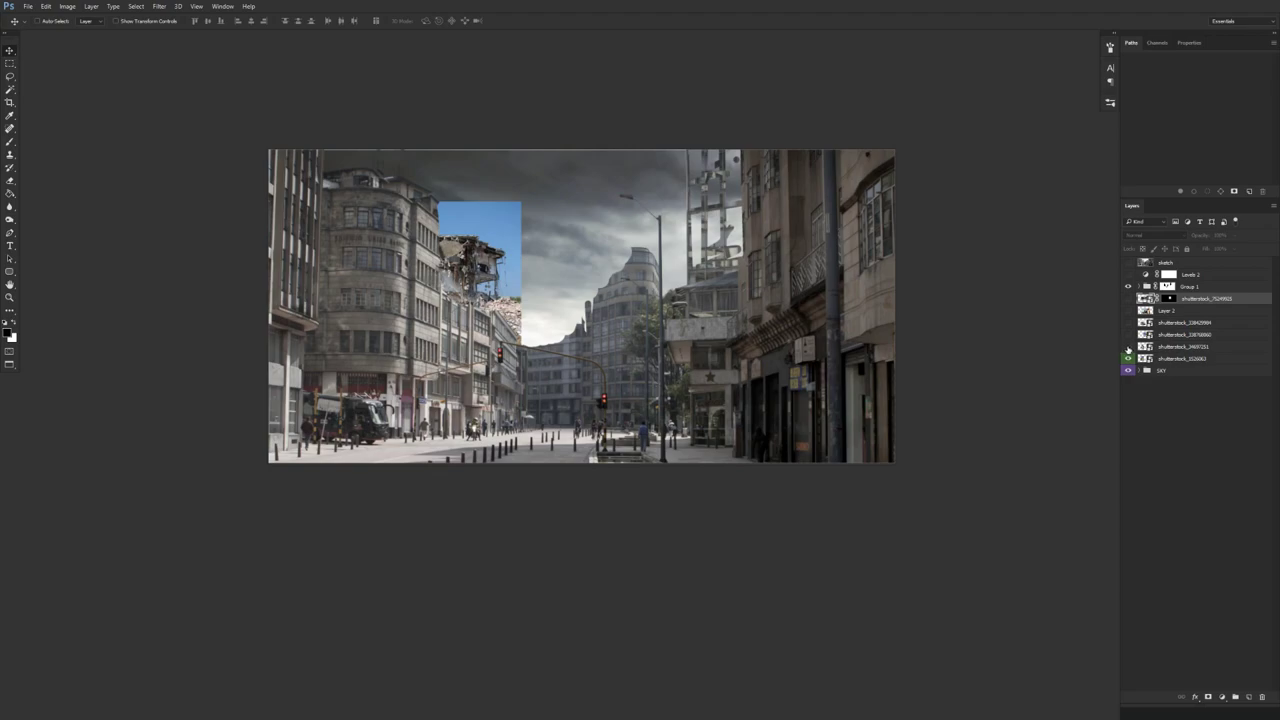
left_click(1128, 347)
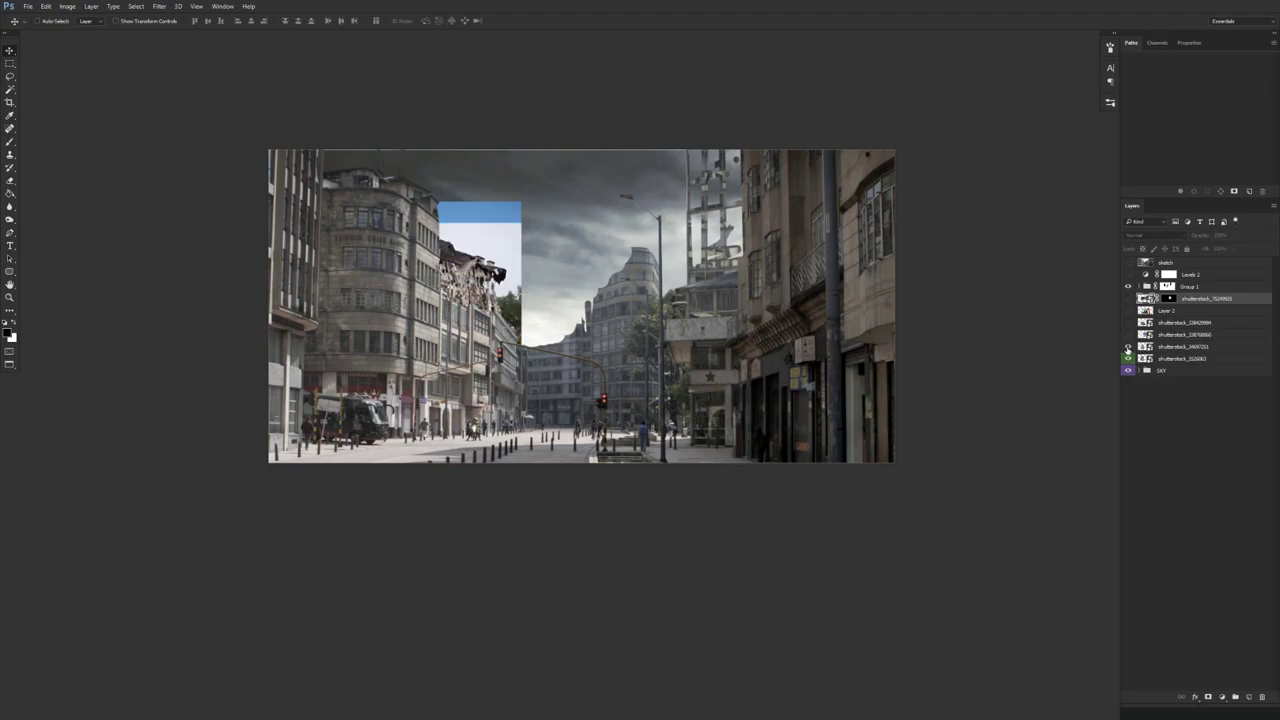
left_click(1128, 347)
left_click(1128, 347)
left_click(1128, 347)
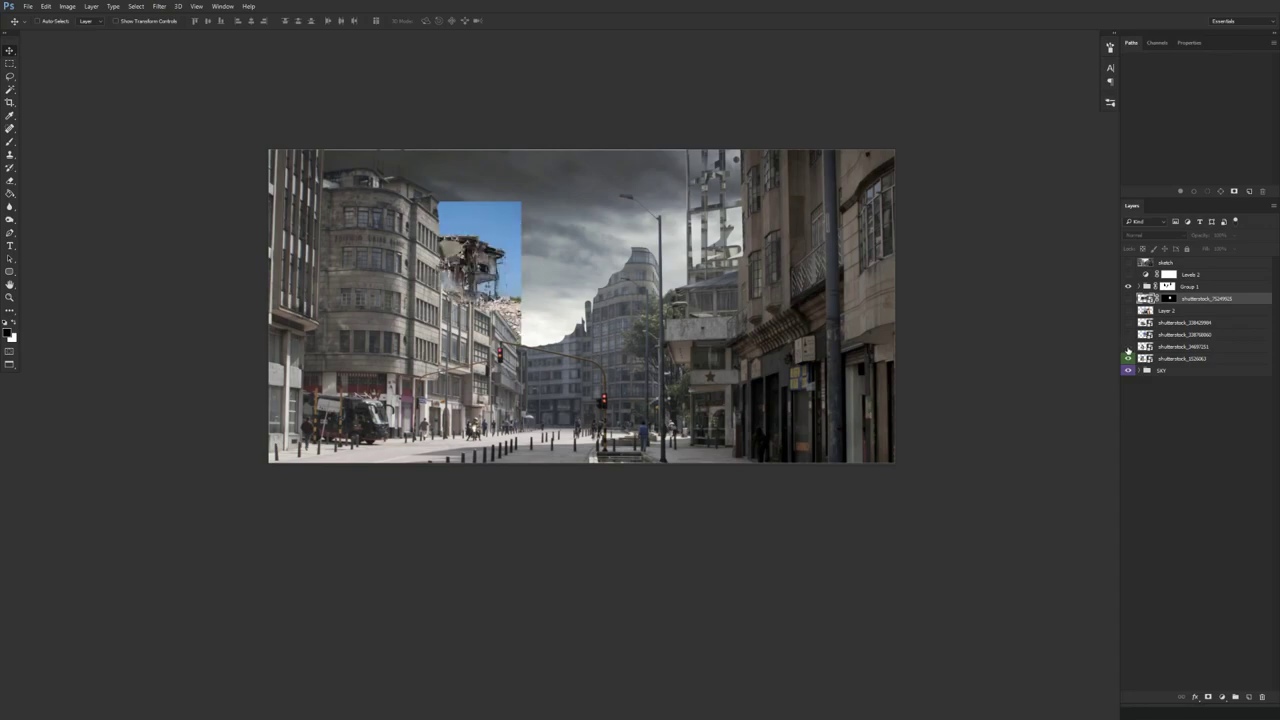
left_click(1155, 360)
scroll(530, 282, "up", 3)
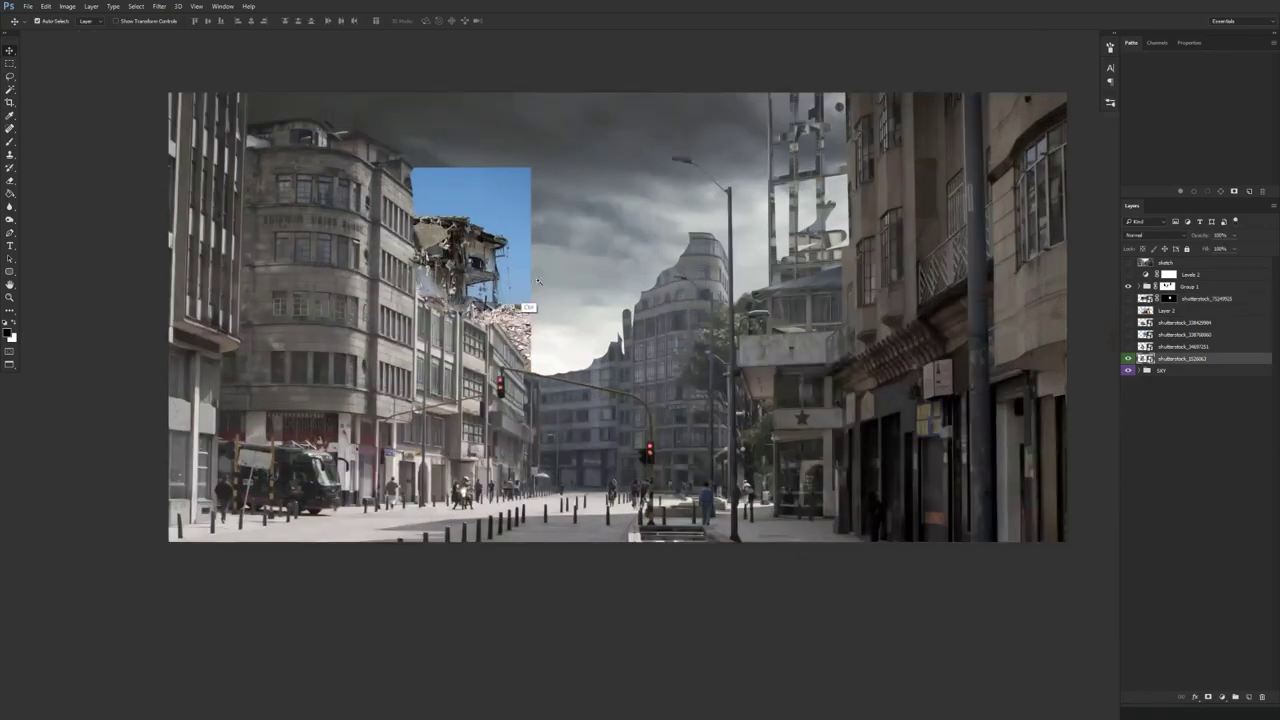
- Show the collapsed-roof photo, flip it horizontally, scale it down slightly and position it behind the curved building across the street
left_click(1128, 347)
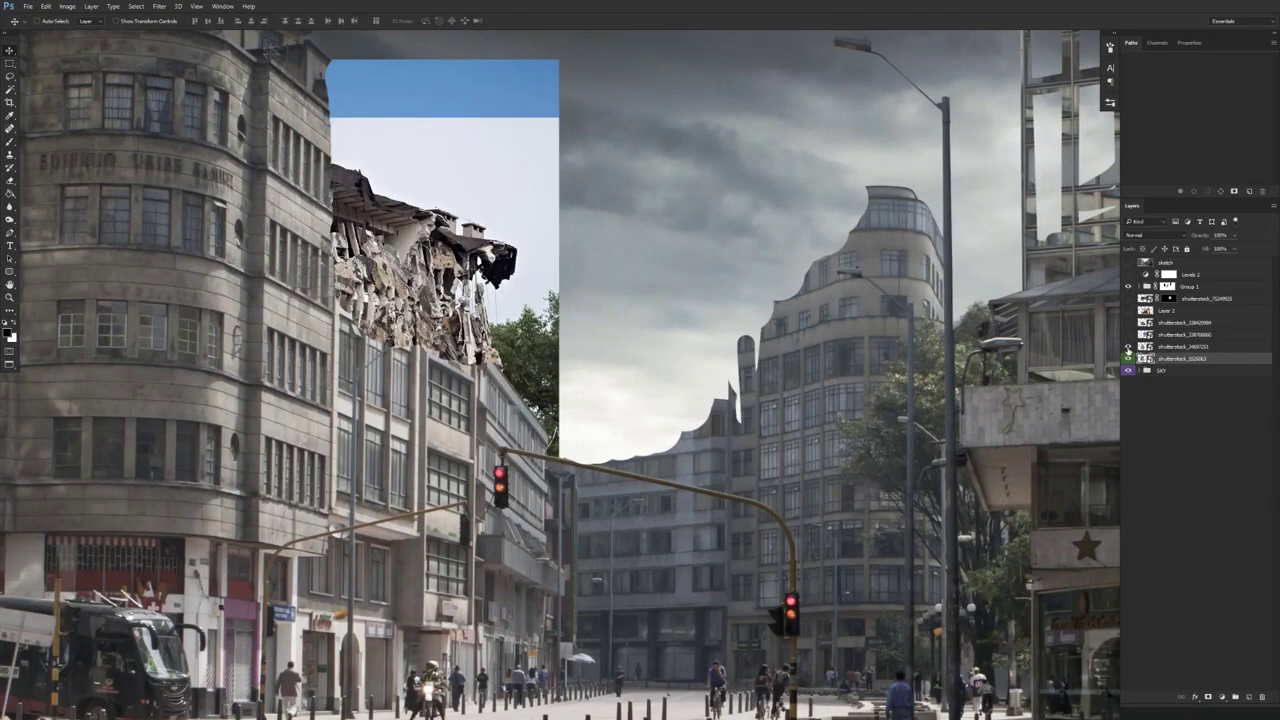
left_click(1168, 348)
key("ctrl+t")
right_click(457, 366)
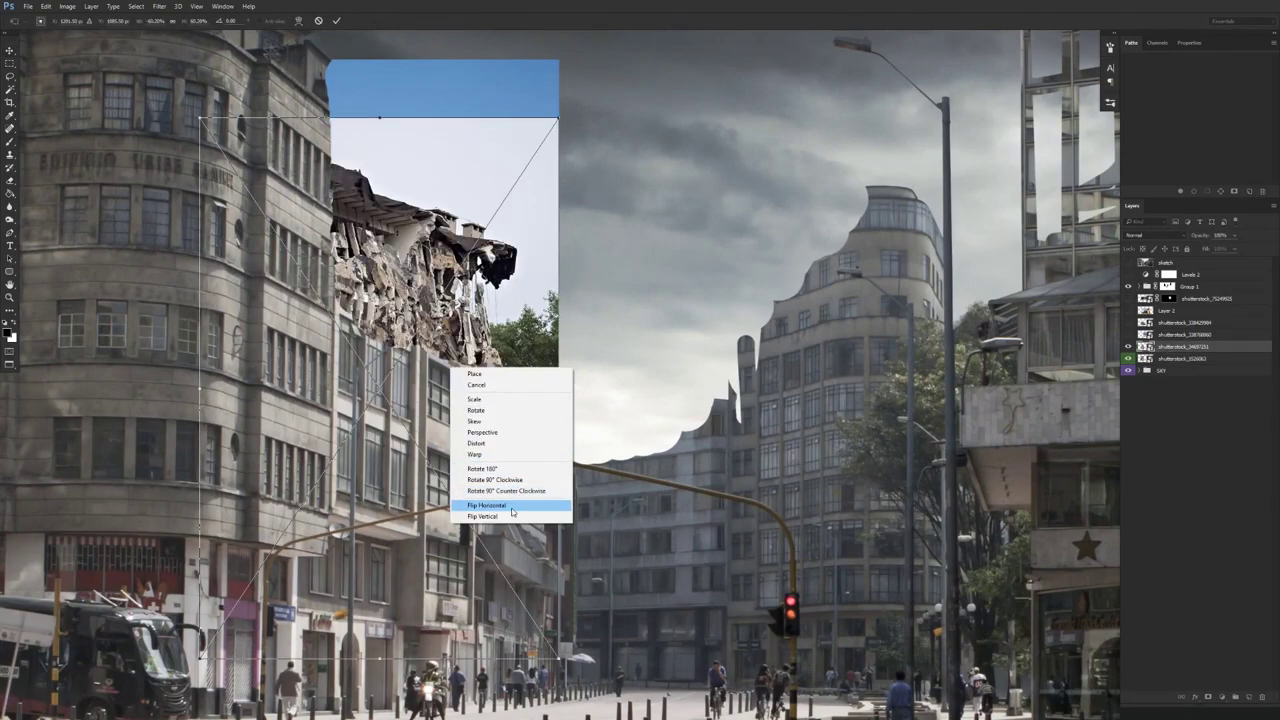
left_click(513, 507)
left_click_drag(480, 540, 825, 556)
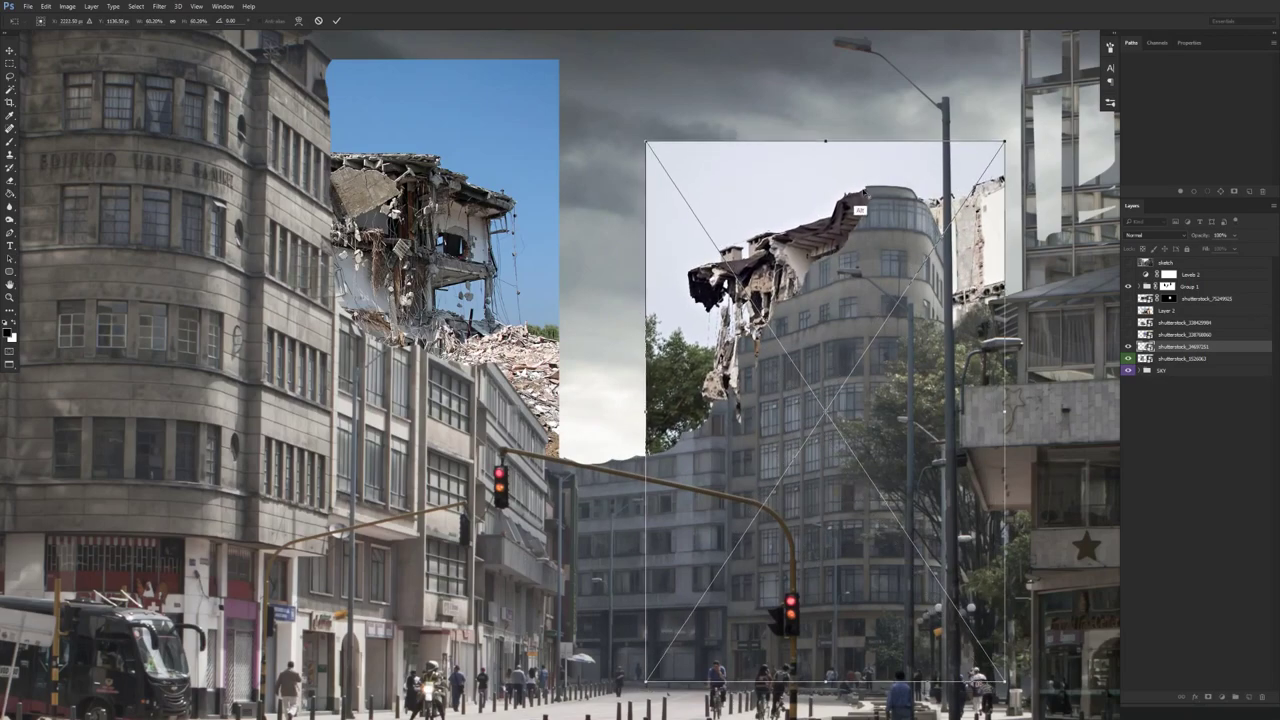
mouse_move(988, 162)
left_mouse_down()
mouse_move(965, 165)
mouse_move(975, 176)
left_mouse_up()
key("Return")
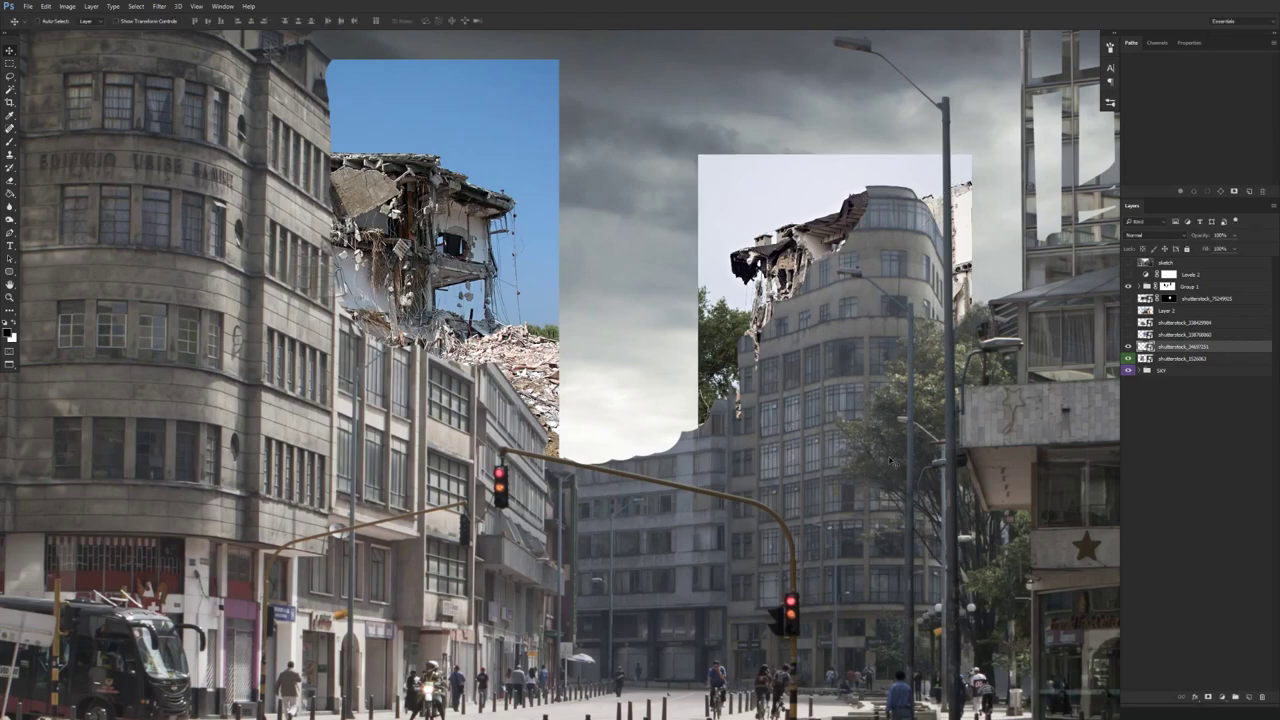
left_click_drag(890, 458, 887, 454)
- Show the deep-blue-sky ruin photo behind the curved building and restack it below the flipped collapsed-roof photo
left_click(1128, 334)
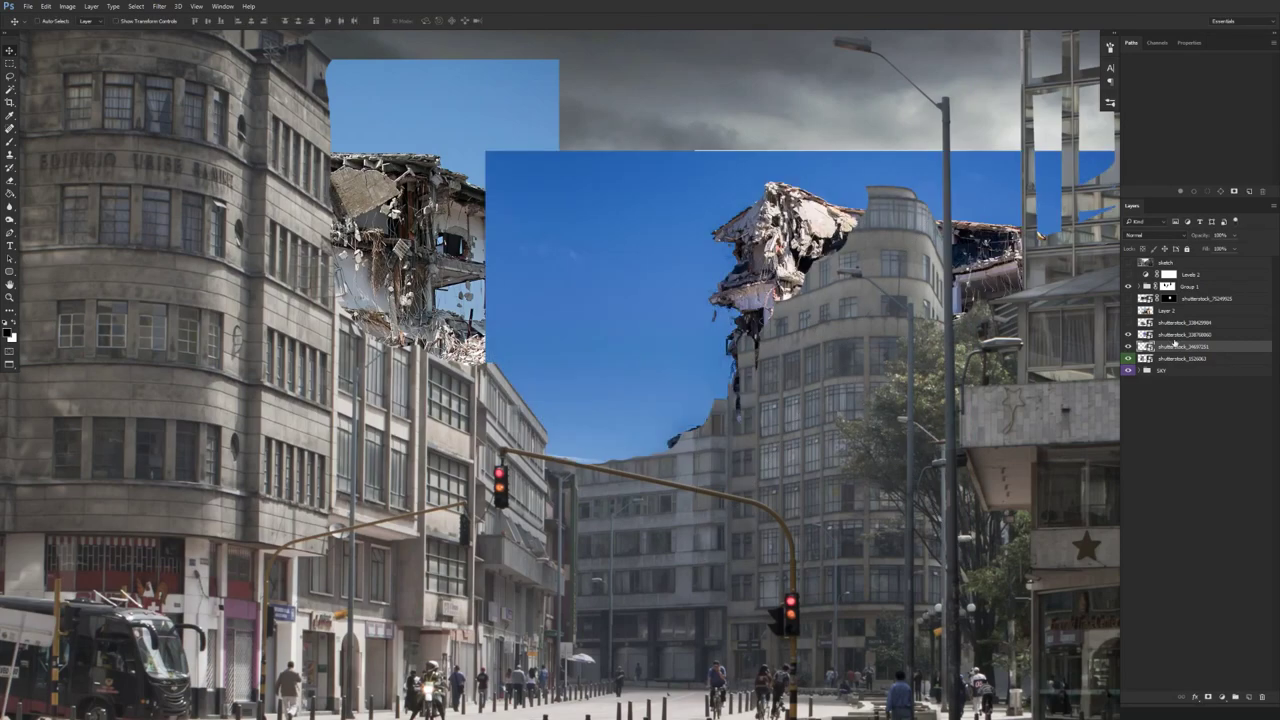
left_click(1176, 334)
left_click_drag(878, 455, 784, 480)
key("ctrl+z")
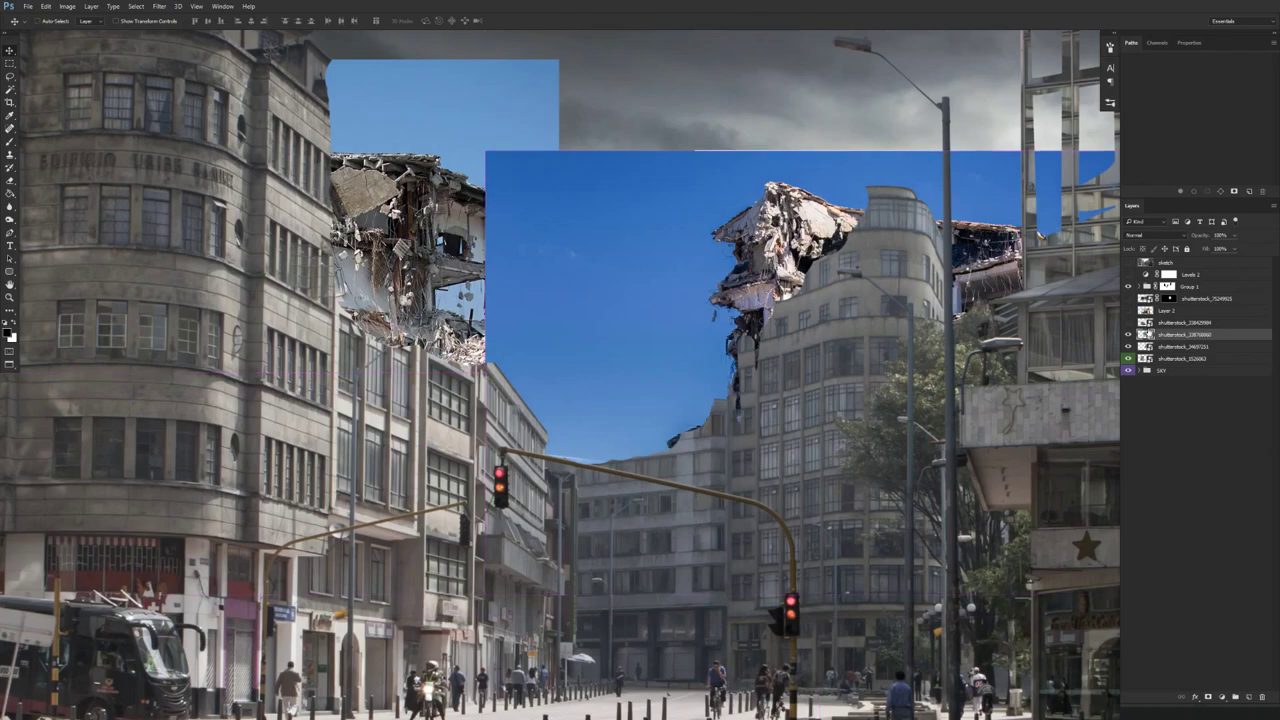
left_click_drag(1172, 347, 1175, 337)
left_click_drag(901, 399, 722, 562)
- Show the rubble-heap photo, the Layer 2 ruin and the masked ruined-complex photo to judge them against the street buildings
left_click(1128, 322)
left_click(1150, 323)
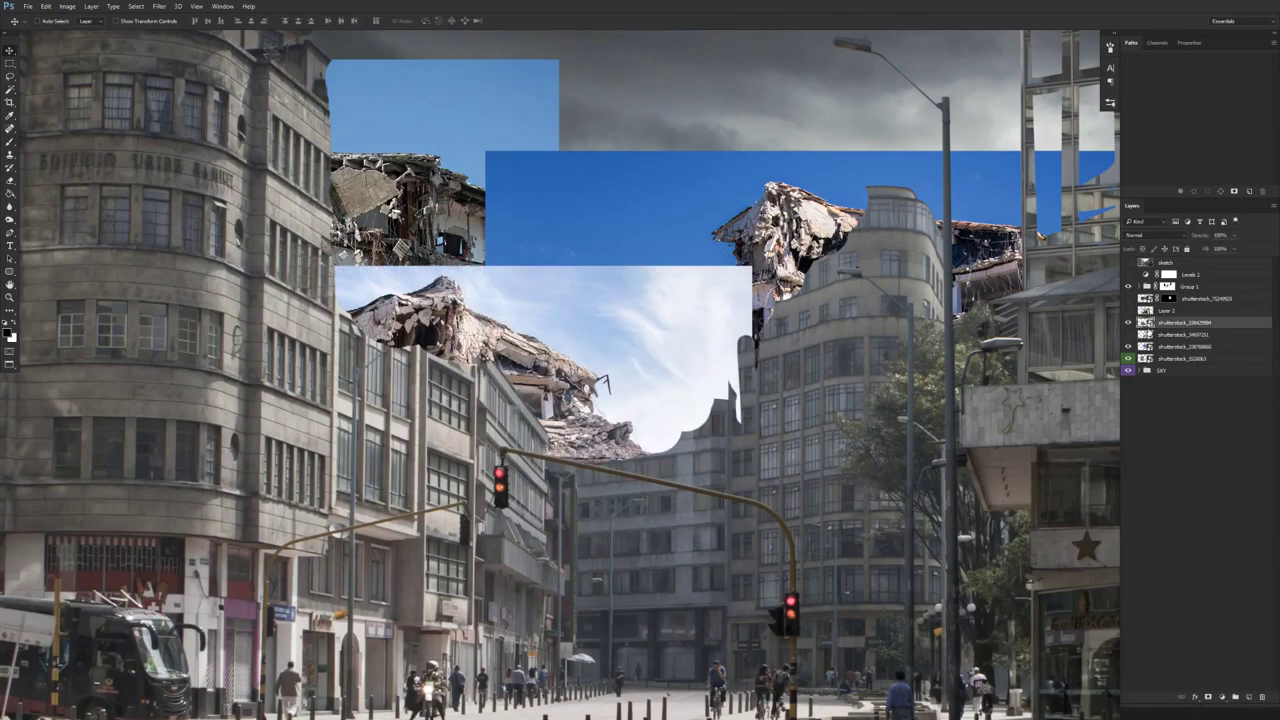
left_click(1128, 310)
left_click(1160, 311)
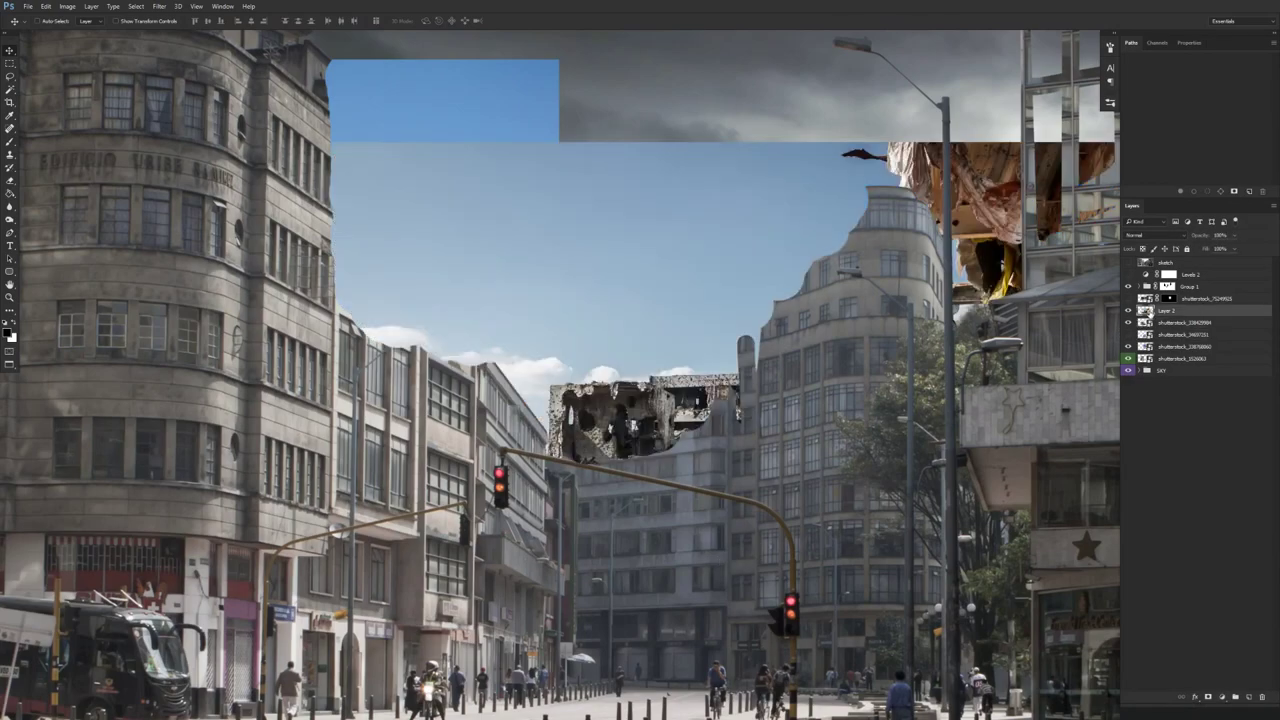
left_click(1129, 298)
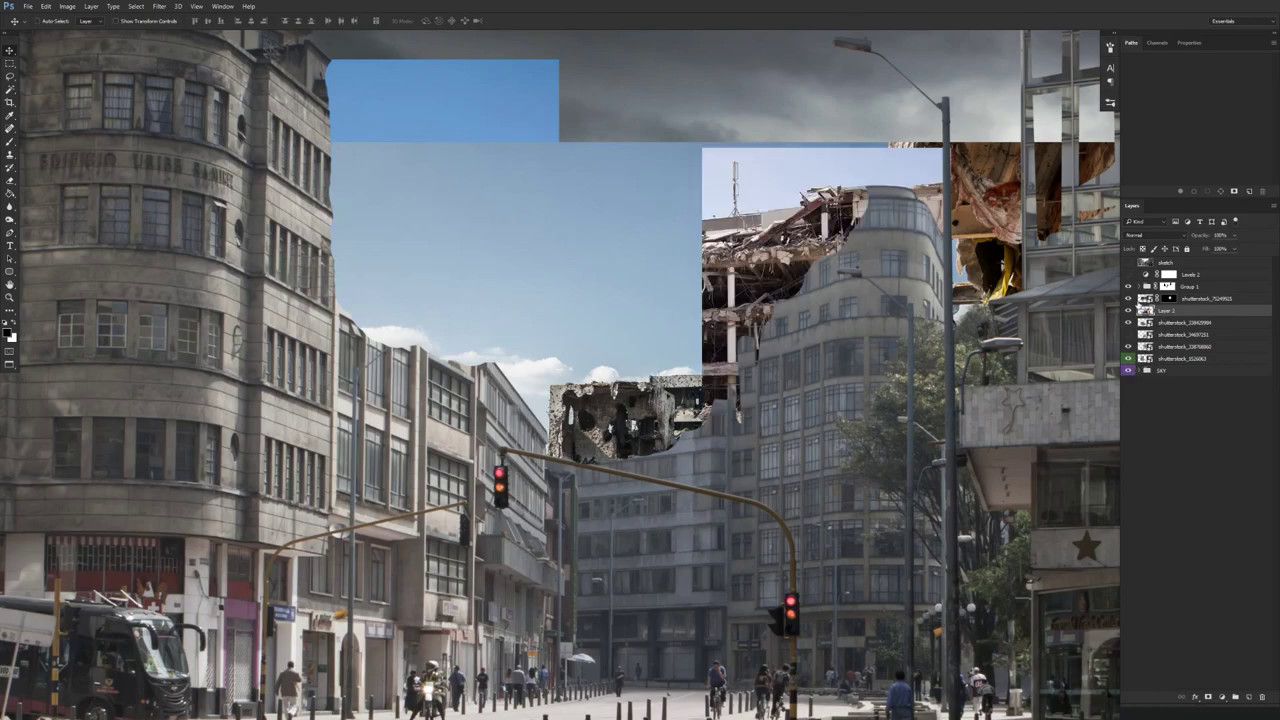
- Hide all the test photos stacked above the demolished-building photo
left_click(1129, 299)
left_click(1128, 311)
left_click(1129, 299)
left_click(1128, 311)
left_click(1150, 323)
left_click_drag(1128, 299, 1129, 349)
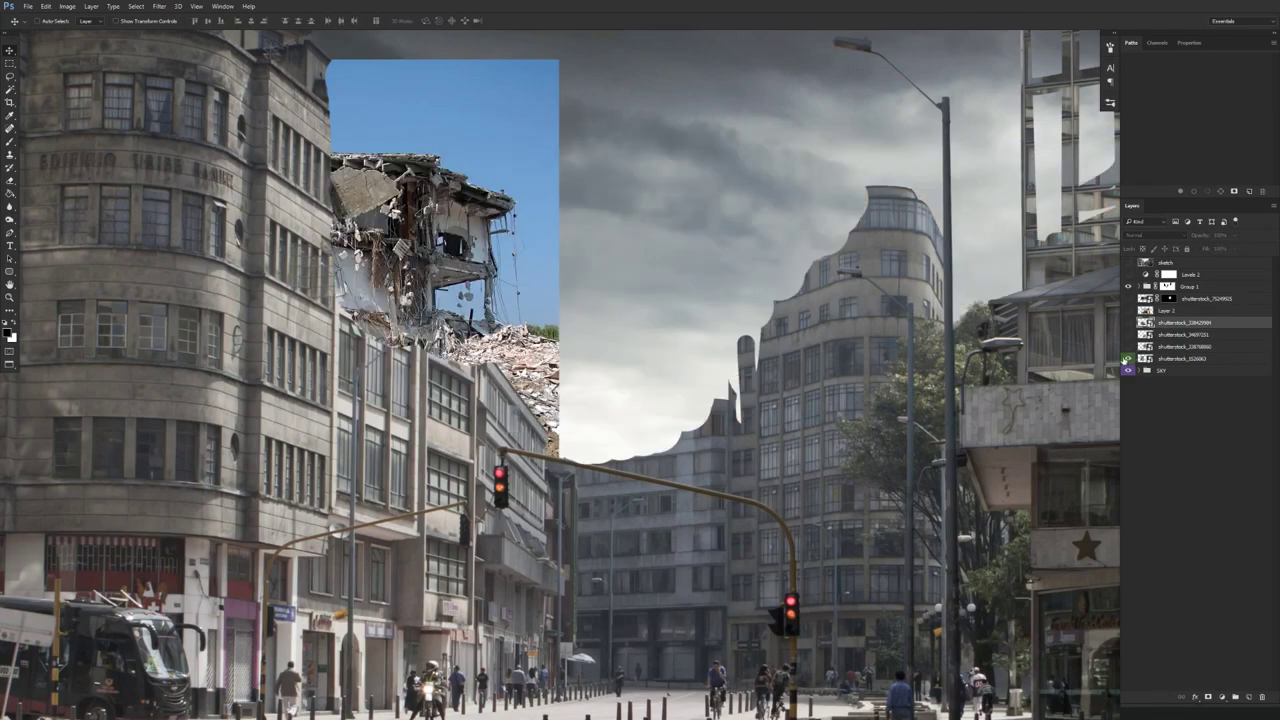
- Compare the deep-blue-sky ruin with the demolished-building photo, keeping only the demolished building visible in the full street scene
left_click(1127, 358)
left_click(1154, 360)
left_click(1128, 346)
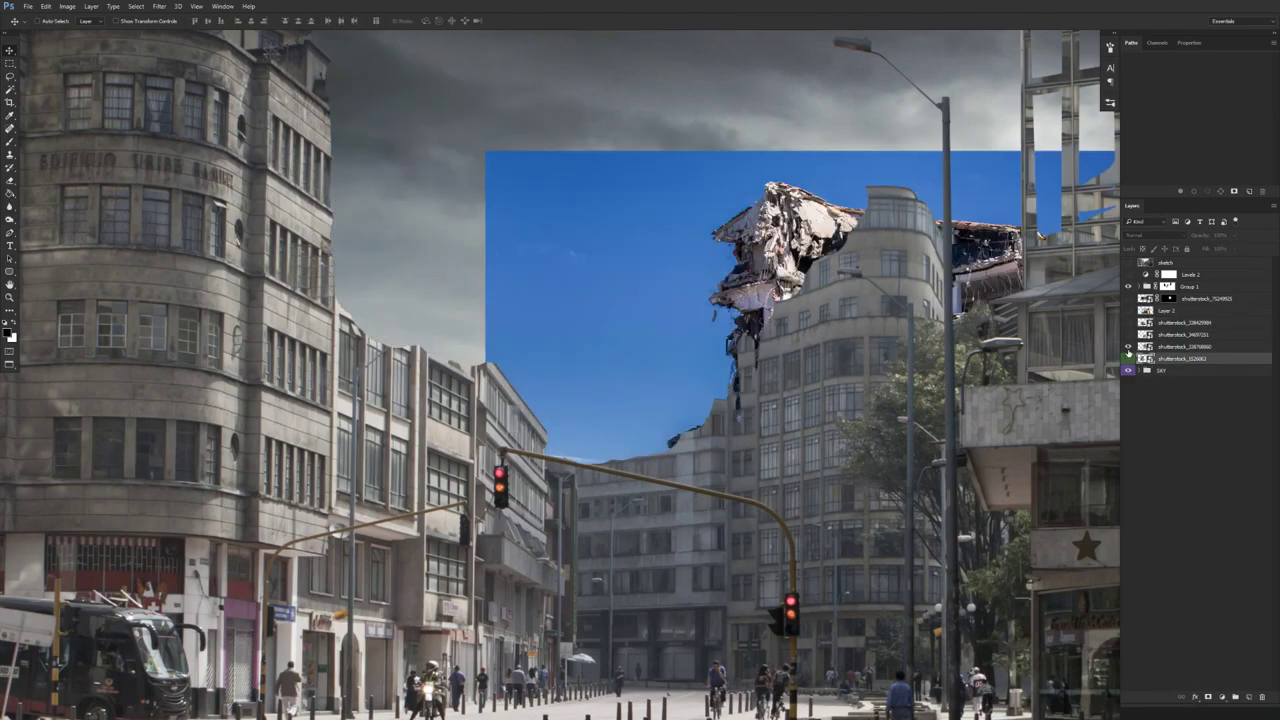
left_click(1128, 346)
left_click(1128, 358)
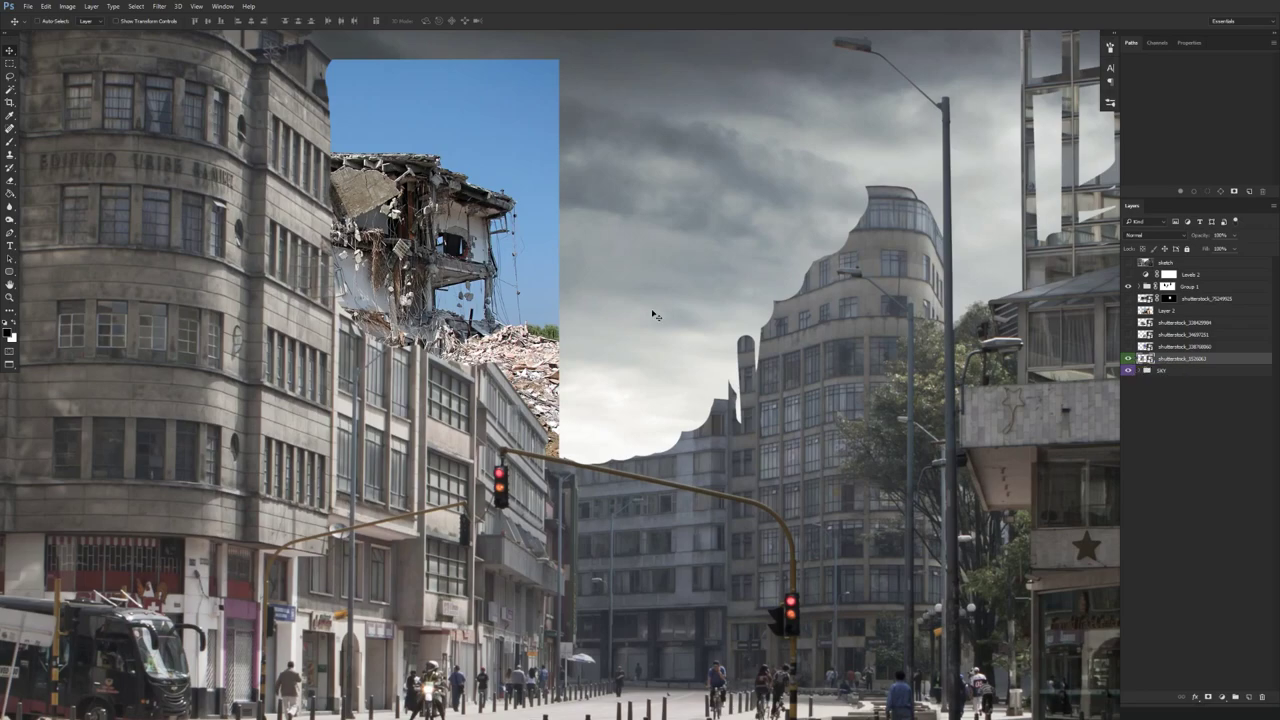
left_click(1128, 358)
left_click(1128, 358)
key("ctrl+0")
left_click_drag(606, 503, 530, 466)
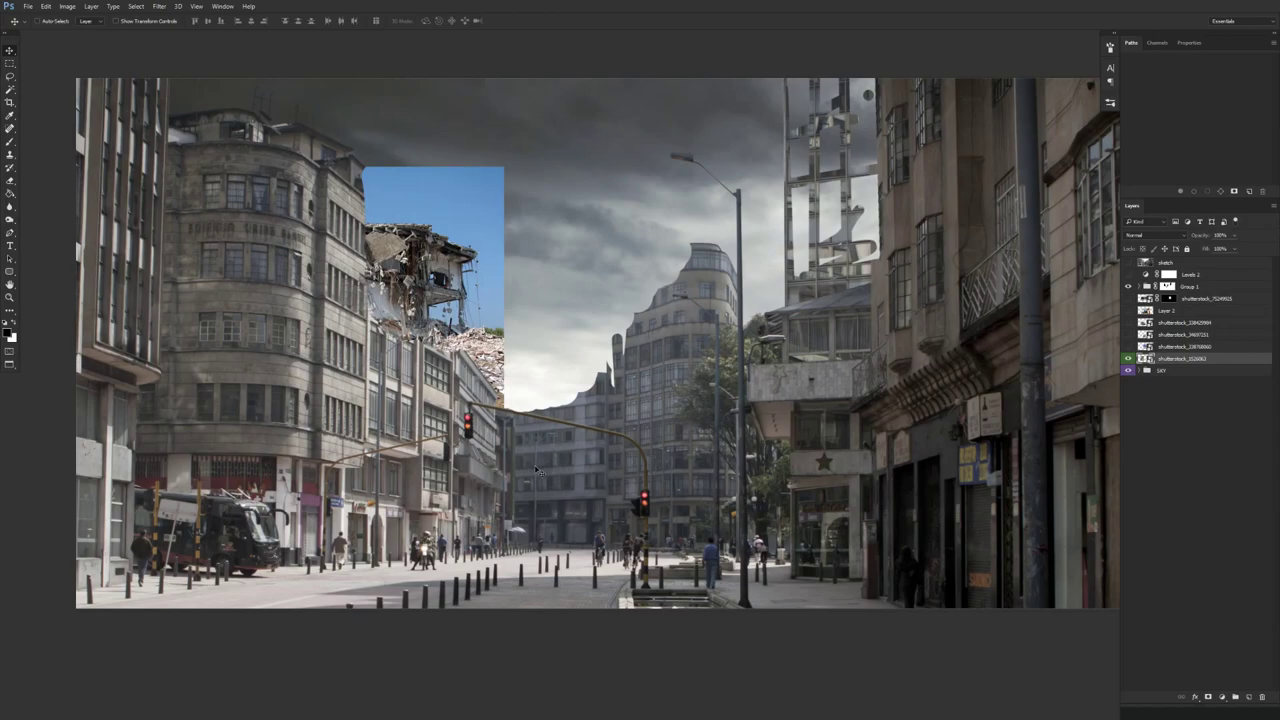
- Isolate the demolished-building photo by hiding Group 1 and the SKY group, and enlarge it proportionally to nearly the canvas height
left_click(1129, 298)
left_click(1128, 370)
left_click(1180, 347)
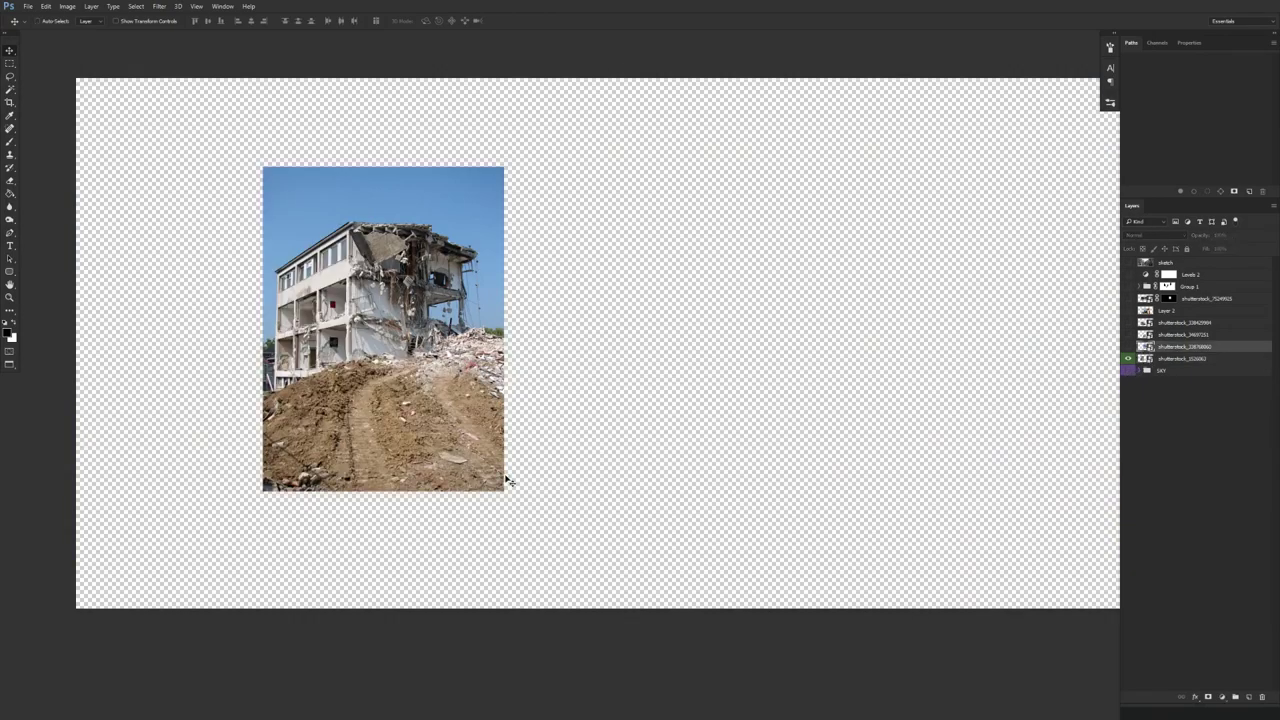
left_click(1167, 359)
key("ctrl+t")
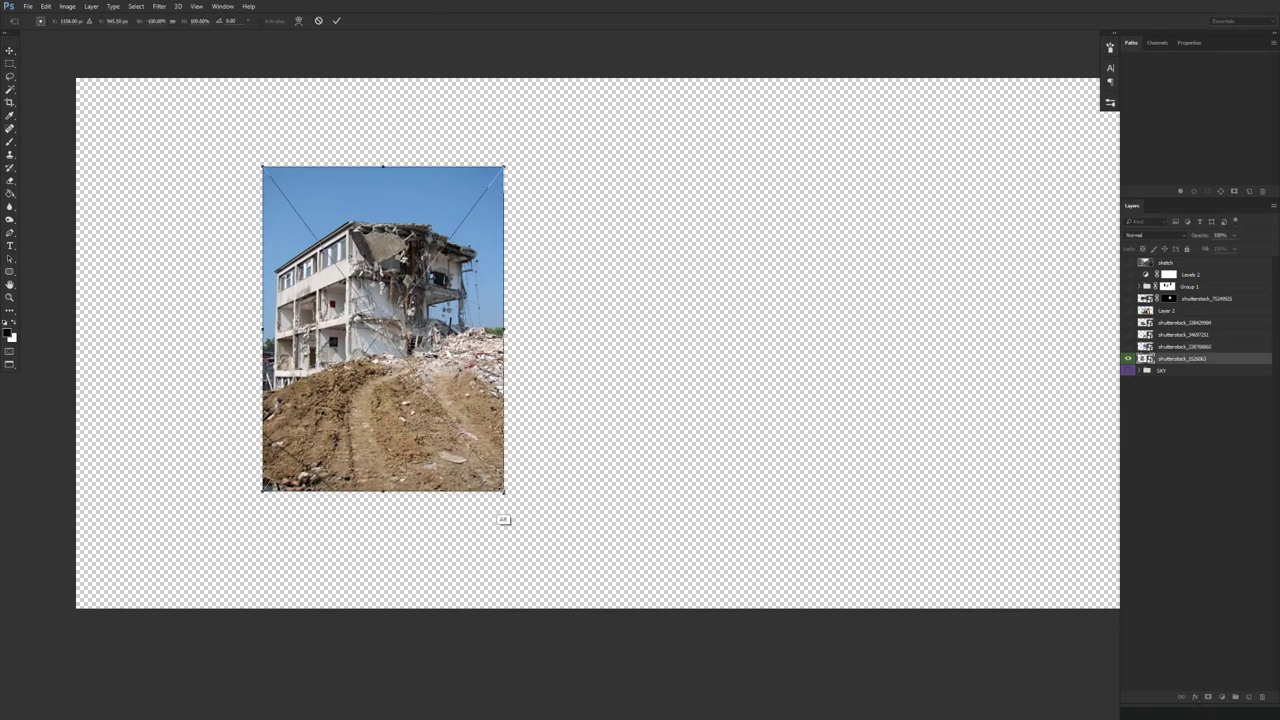
mouse_move(503, 512)
left_mouse_down()
mouse_move(605, 548)
mouse_move(520, 525)
left_mouse_up()
key("Return")
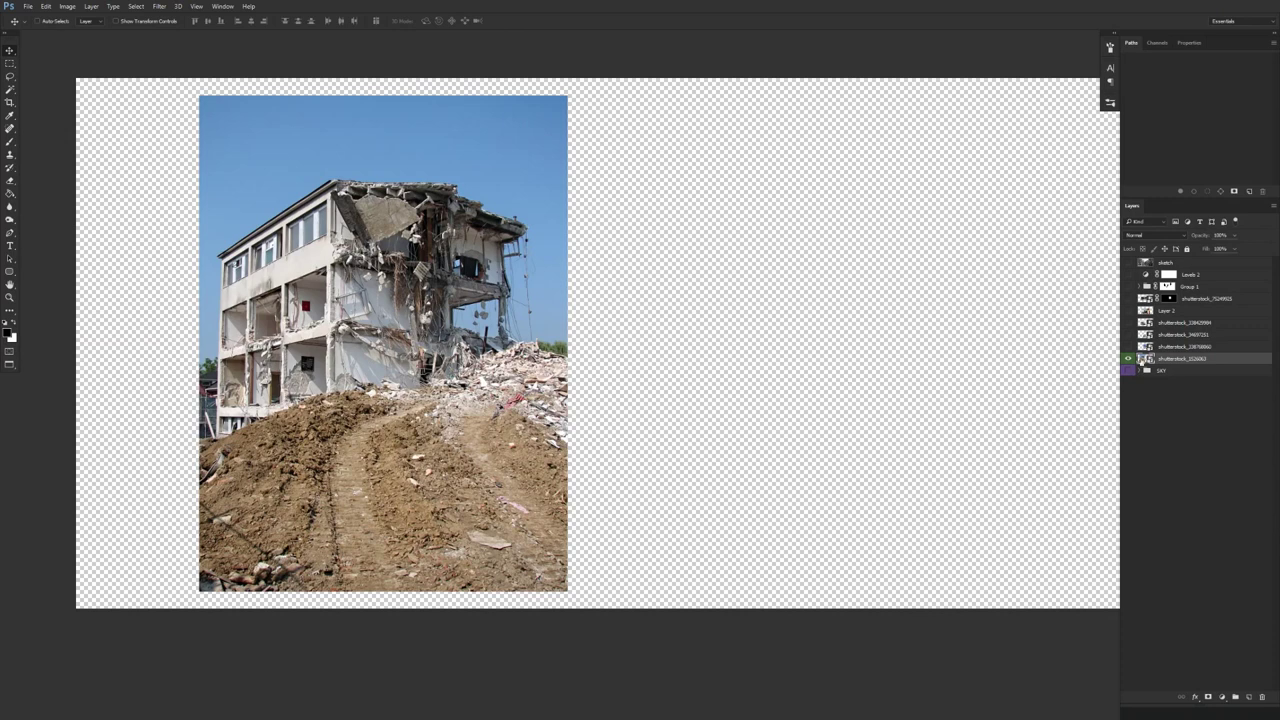
- Select the blue sky of the demolished-building photo with Color Range, raising the fuzziness to about 90
left_click(1129, 358)
left_click(1129, 358)
left_click(136, 6)
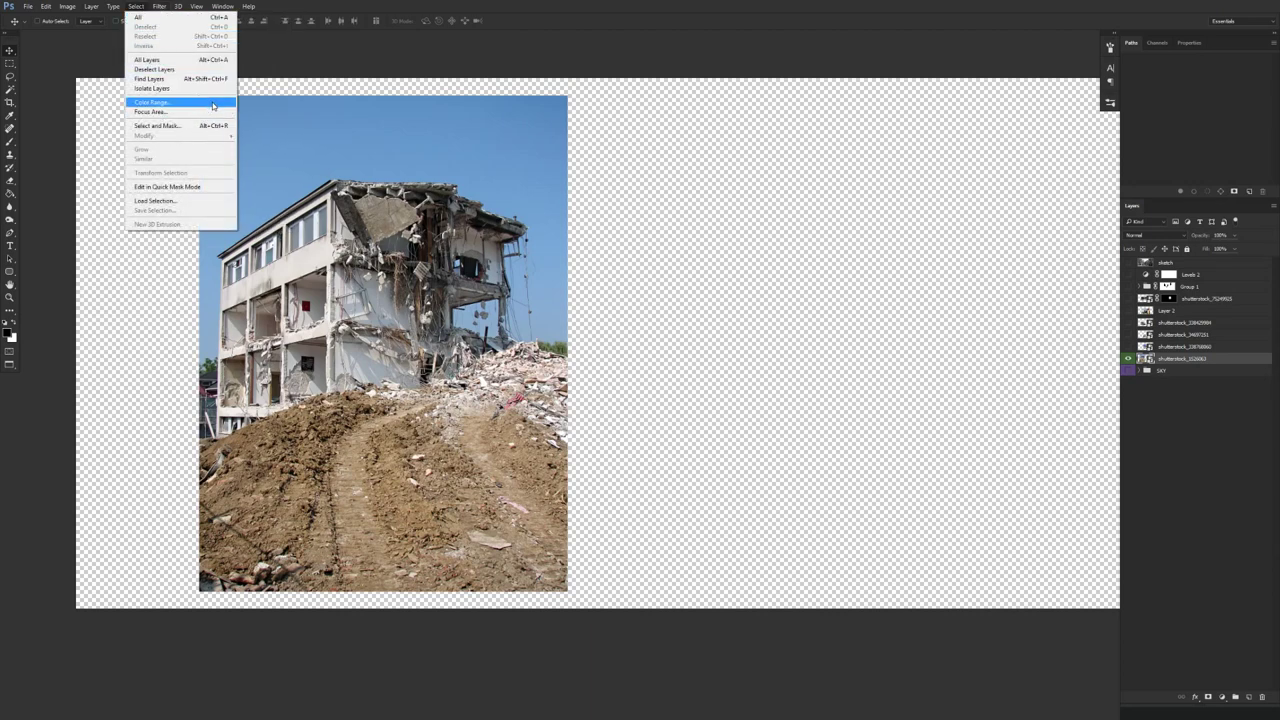
left_click(213, 104)
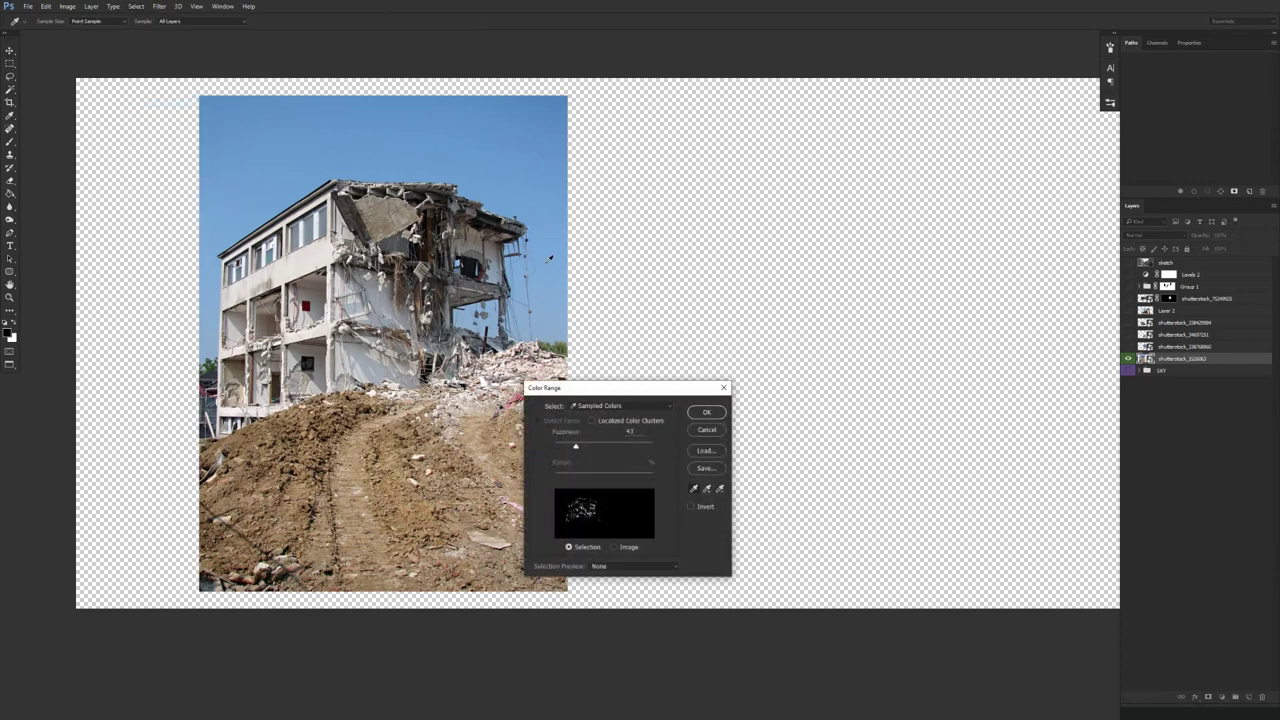
left_click_drag(576, 447, 603, 449)
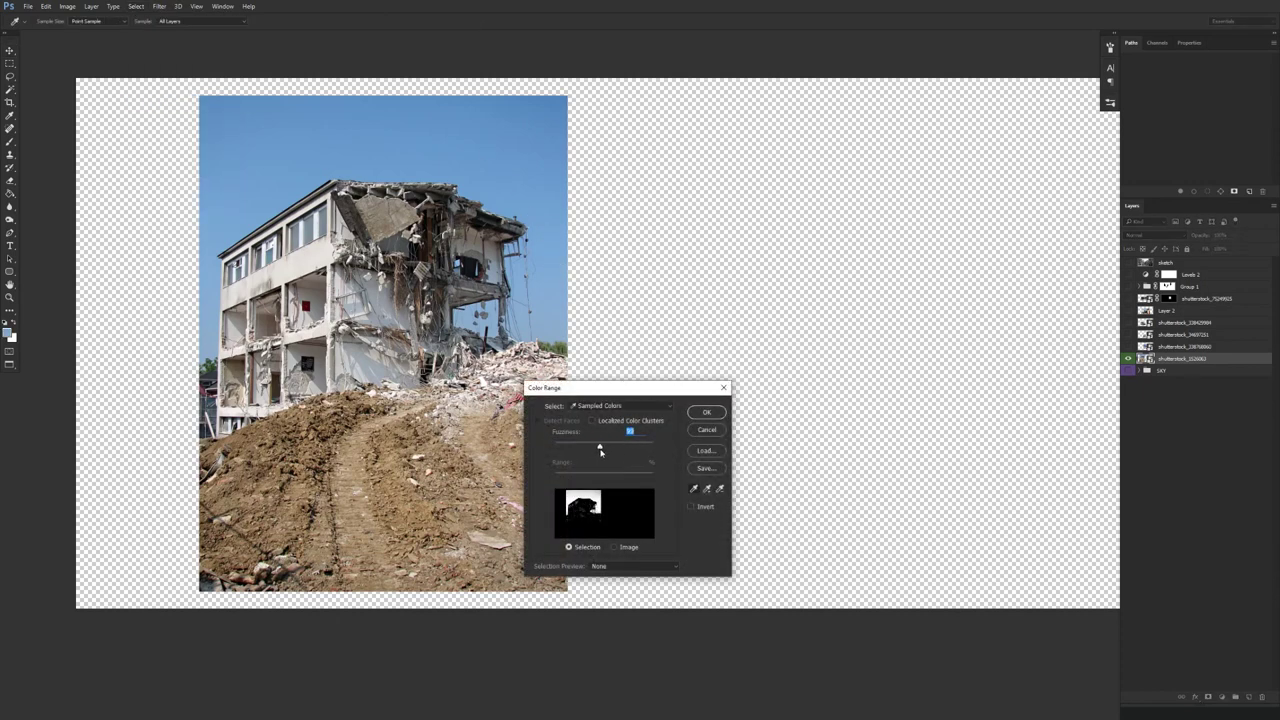
key("Return")
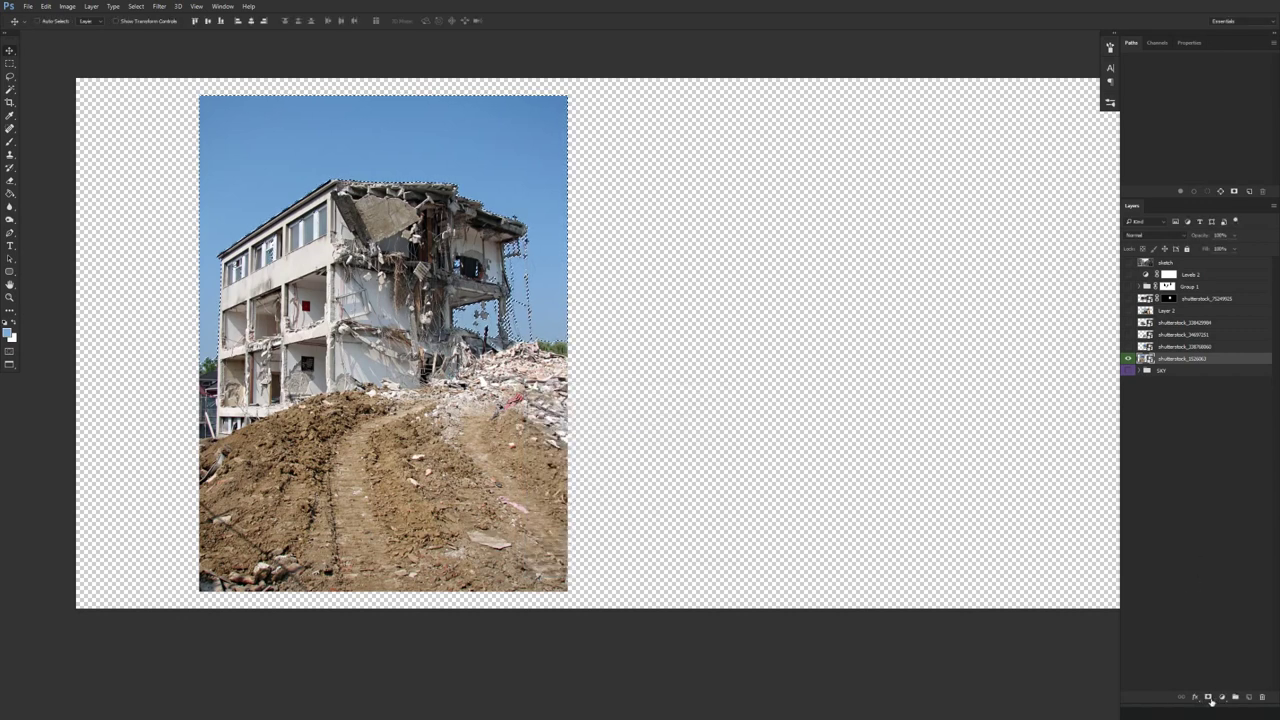
- Add a layer mask from the sky selection, display the mask on the canvas and invert it
left_click(1208, 697)
left_click(1168, 358, "alt")
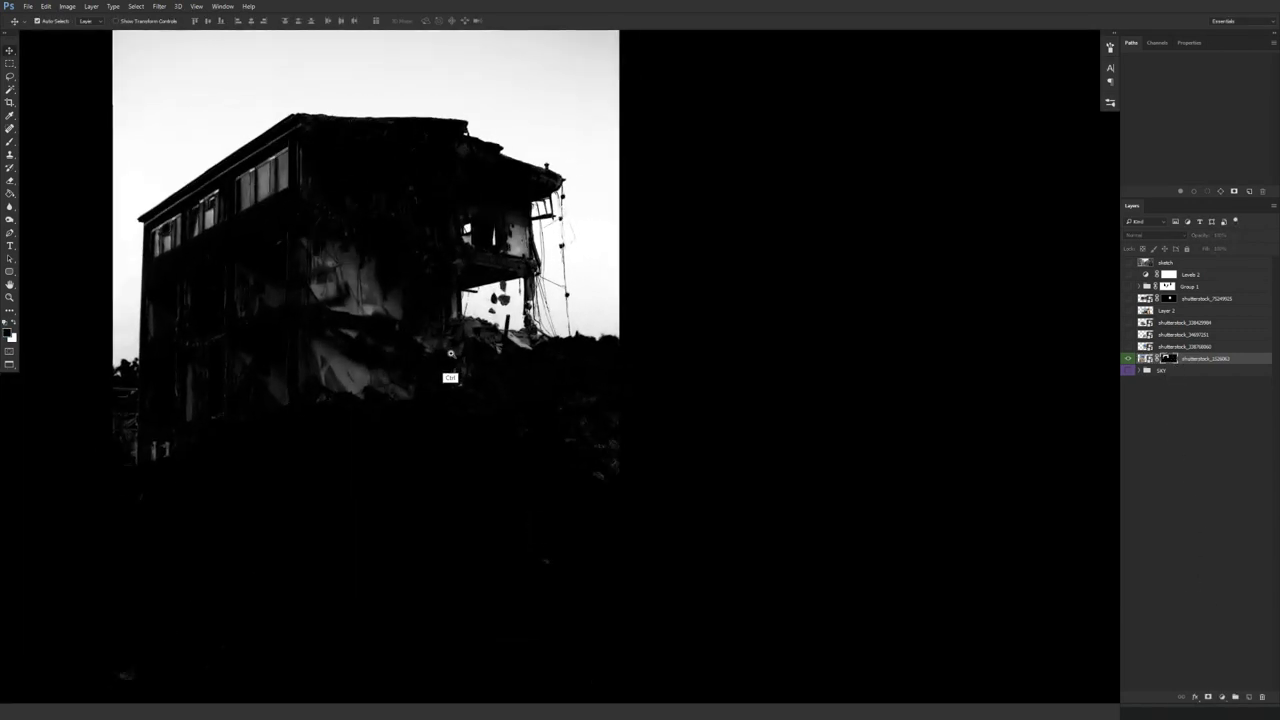
left_click_drag(451, 353, 490, 346)
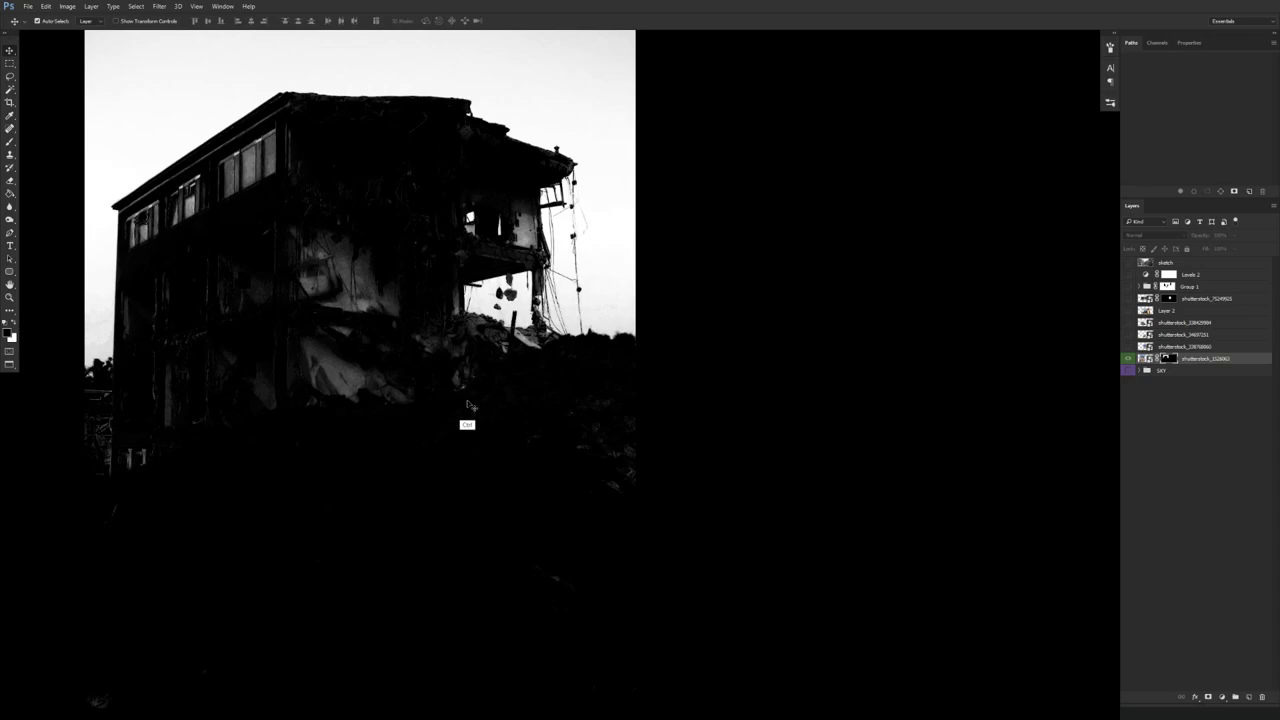
key("ctrl+i")
- Burn the mask's shadows at 50% exposure around the roofline and hanging debris to turn the sky solid black
key("o")
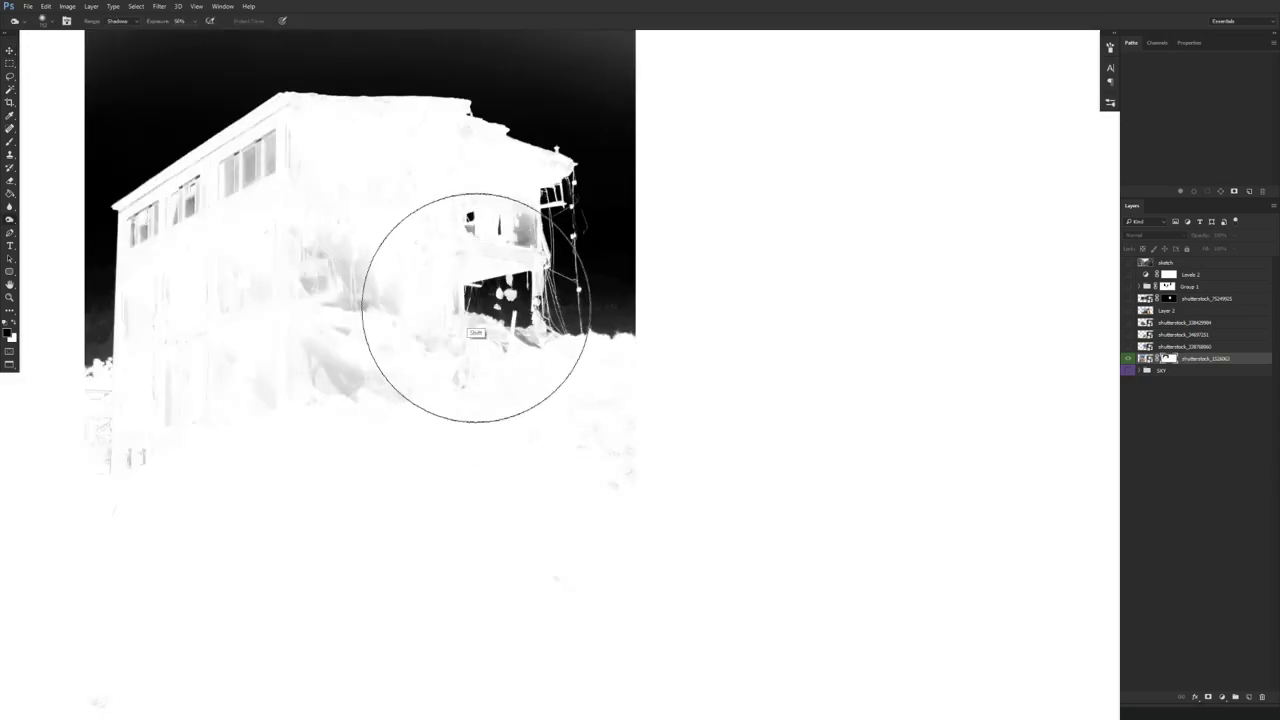
left_click_drag(497, 293, 417, 307)
mouse_move(541, 283)
left_mouse_down()
mouse_move(533, 321)
mouse_move(521, 303)
mouse_move(607, 303)
left_mouse_up()
mouse_move(576, 140)
left_mouse_down()
mouse_move(519, 109)
mouse_move(397, 78)
mouse_move(147, 133)
mouse_move(82, 285)
mouse_move(86, 366)
left_mouse_up()
- Dodge the mask's highlights at up to 100% exposure to whiten the building's side wall, broken upper floor and roof edge
key("shift+o")
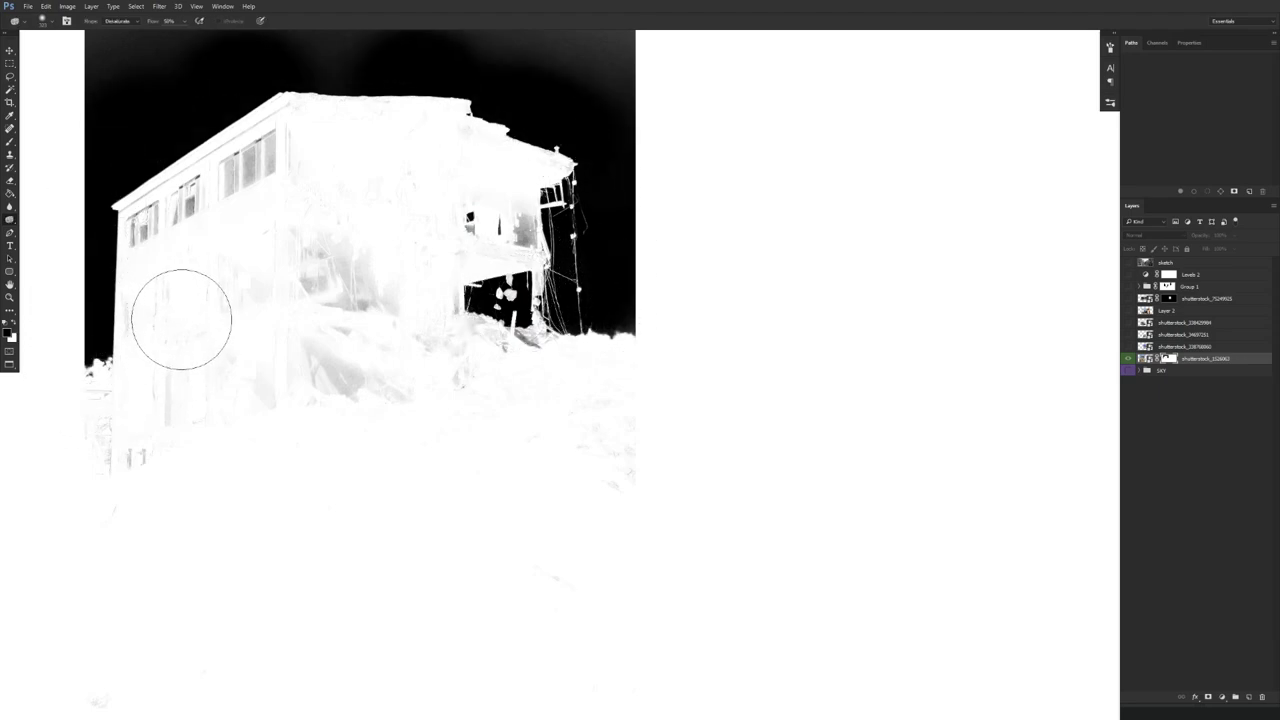
key("shift+o")
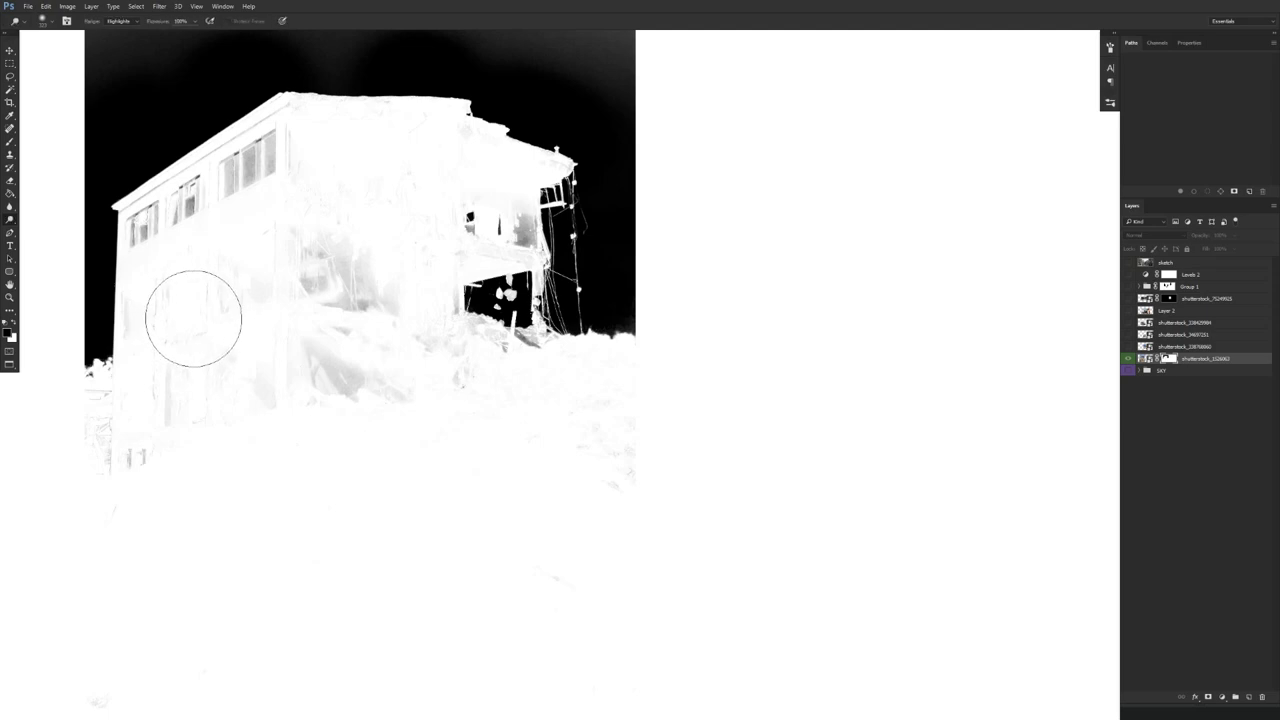
mouse_move(148, 313)
left_mouse_down()
mouse_move(140, 355)
mouse_move(172, 469)
left_mouse_up()
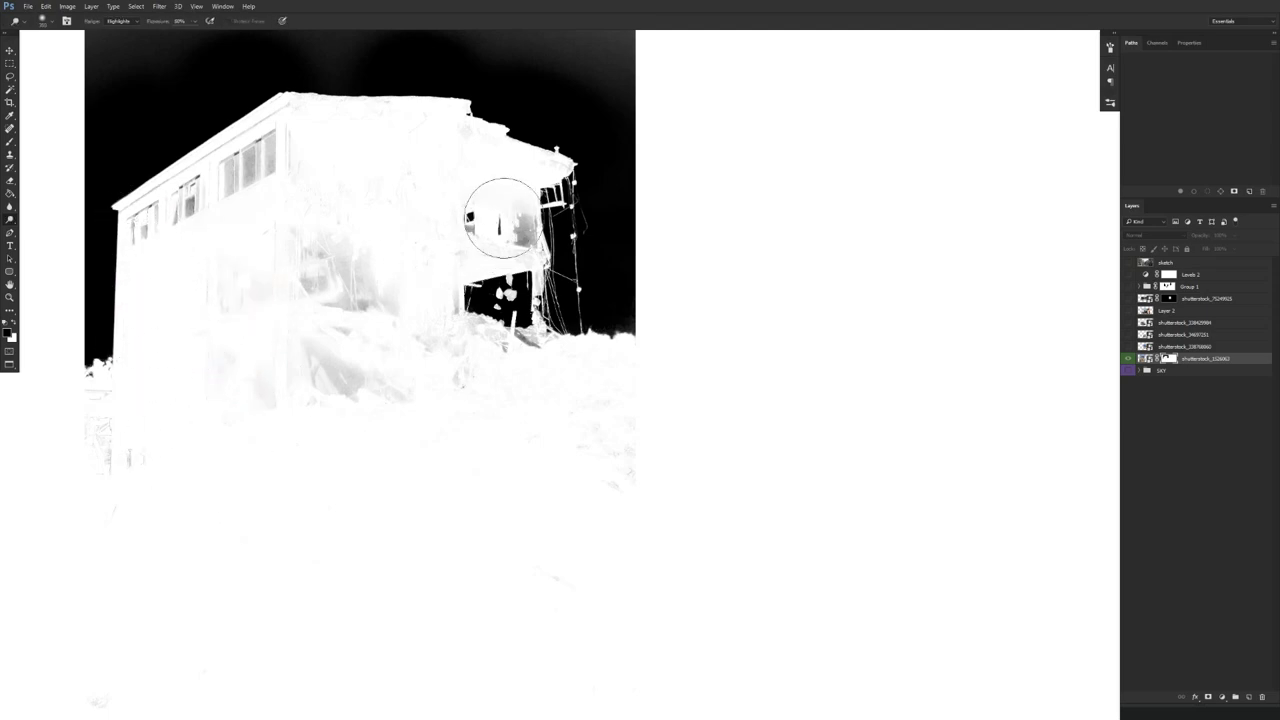
mouse_move(501, 217)
left_mouse_down()
mouse_move(531, 256)
mouse_move(504, 259)
left_mouse_up()
key("0")
left_click_drag(525, 215, 531, 247)
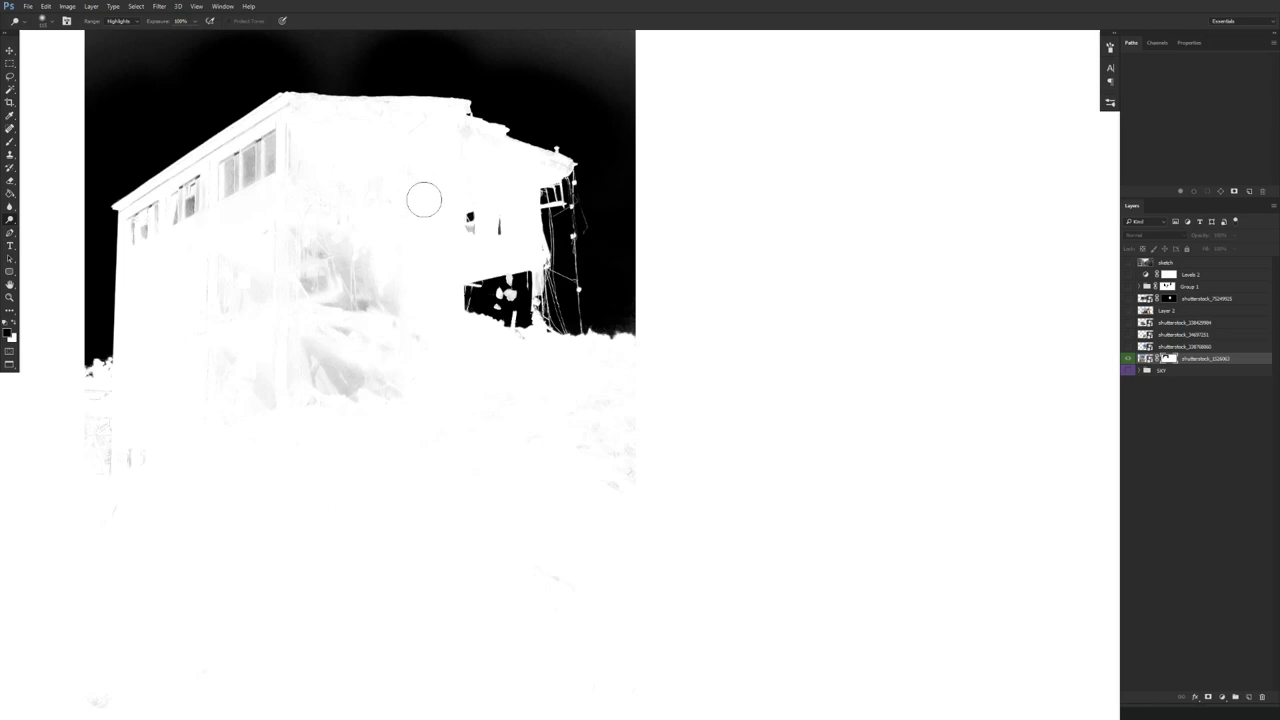
mouse_move(309, 114)
left_mouse_down()
mouse_move(144, 210)
mouse_move(195, 183)
mouse_move(145, 224)
mouse_move(206, 191)
mouse_move(145, 224)
mouse_move(235, 204)
mouse_move(247, 229)
mouse_move(233, 368)
mouse_move(178, 235)
mouse_move(147, 223)
mouse_move(151, 241)
mouse_move(152, 218)
mouse_move(303, 139)
mouse_move(253, 143)
left_mouse_up()
- Paint the remaining grey areas inside the building on the mask solid white with an enlarged brush at 100% opacity
key("b")
key("ctrl+z")
left_click(185, 236, "alt")
key("0")
left_click_drag(391, 220, 400, 274)
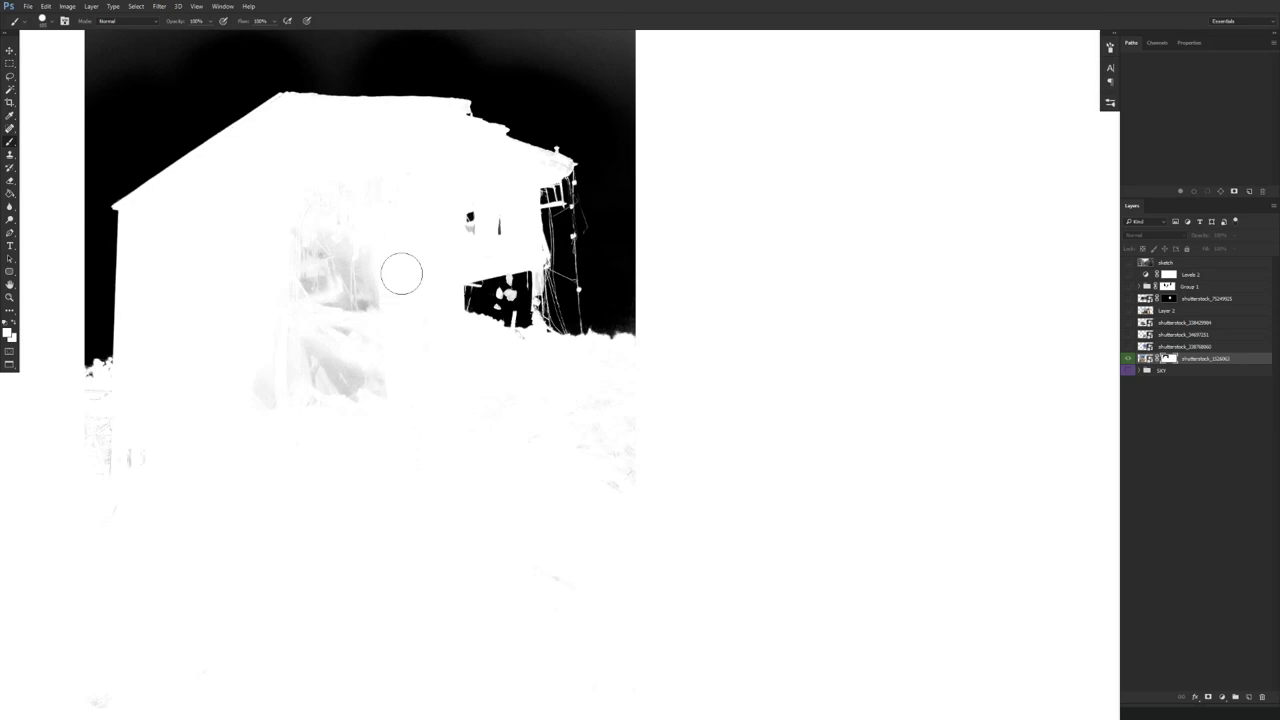
key("bracketright")
key("bracketright")
key("bracketright")
key("bracketright")
key("bracketright")
mouse_move(370, 230)
left_mouse_down()
mouse_move(305, 249)
mouse_move(271, 443)
mouse_move(345, 239)
mouse_move(399, 508)
left_mouse_up()
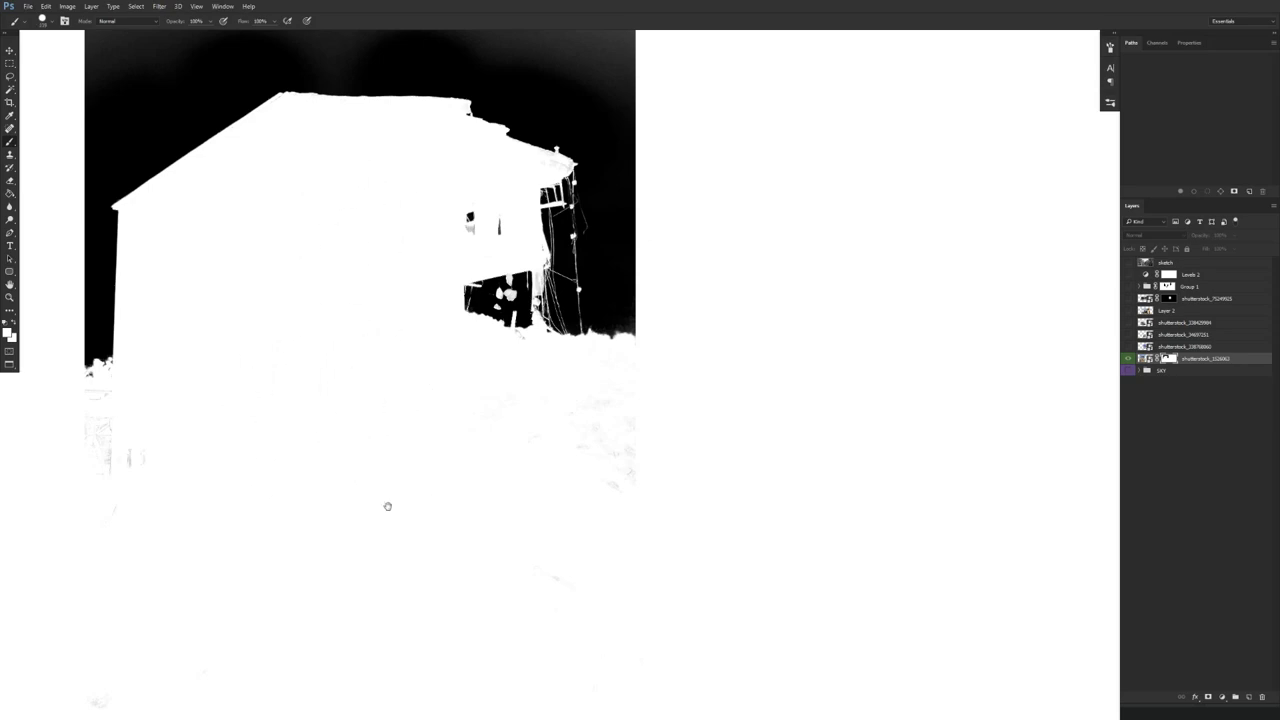
- Paint the mask's grey ground specks white and burn the grey upper sky to solid black at 100% exposure
left_click_drag(370, 402, 346, 417)
mouse_move(163, 428)
left_mouse_down()
mouse_move(192, 447)
mouse_move(151, 479)
left_mouse_up()
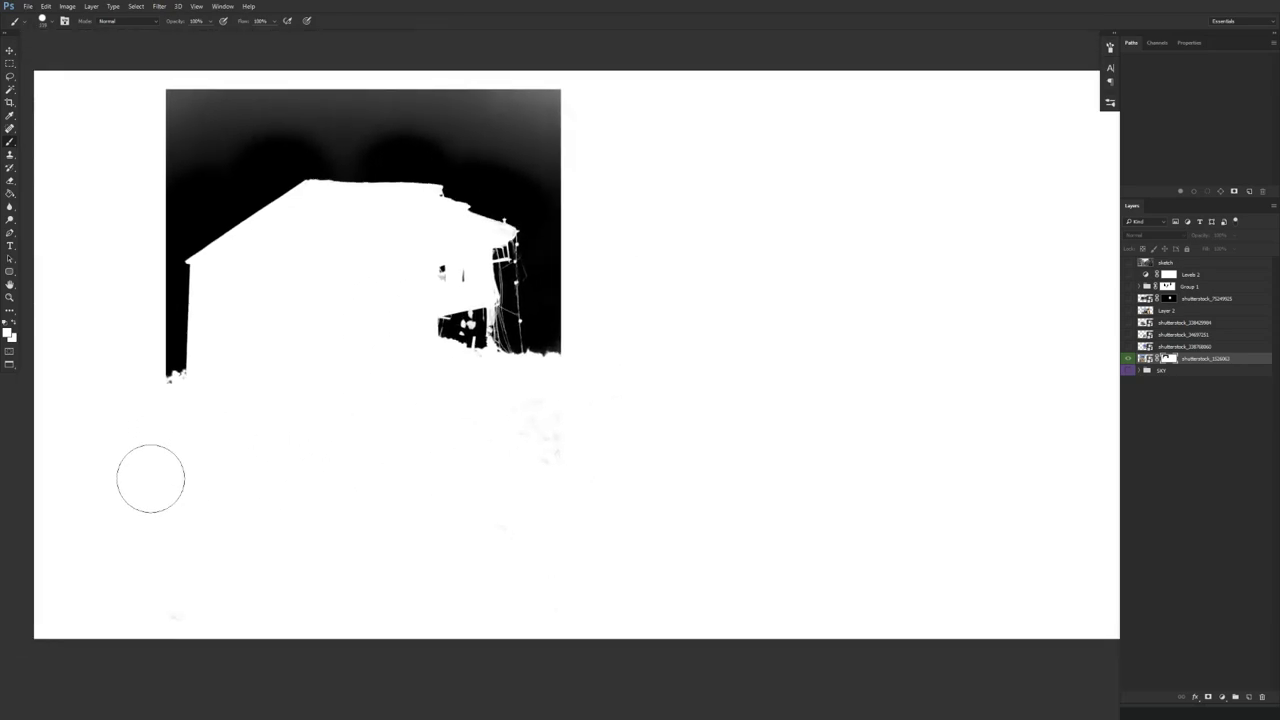
mouse_move(457, 431)
left_mouse_down()
mouse_move(589, 421)
mouse_move(552, 475)
mouse_move(577, 574)
left_mouse_up()
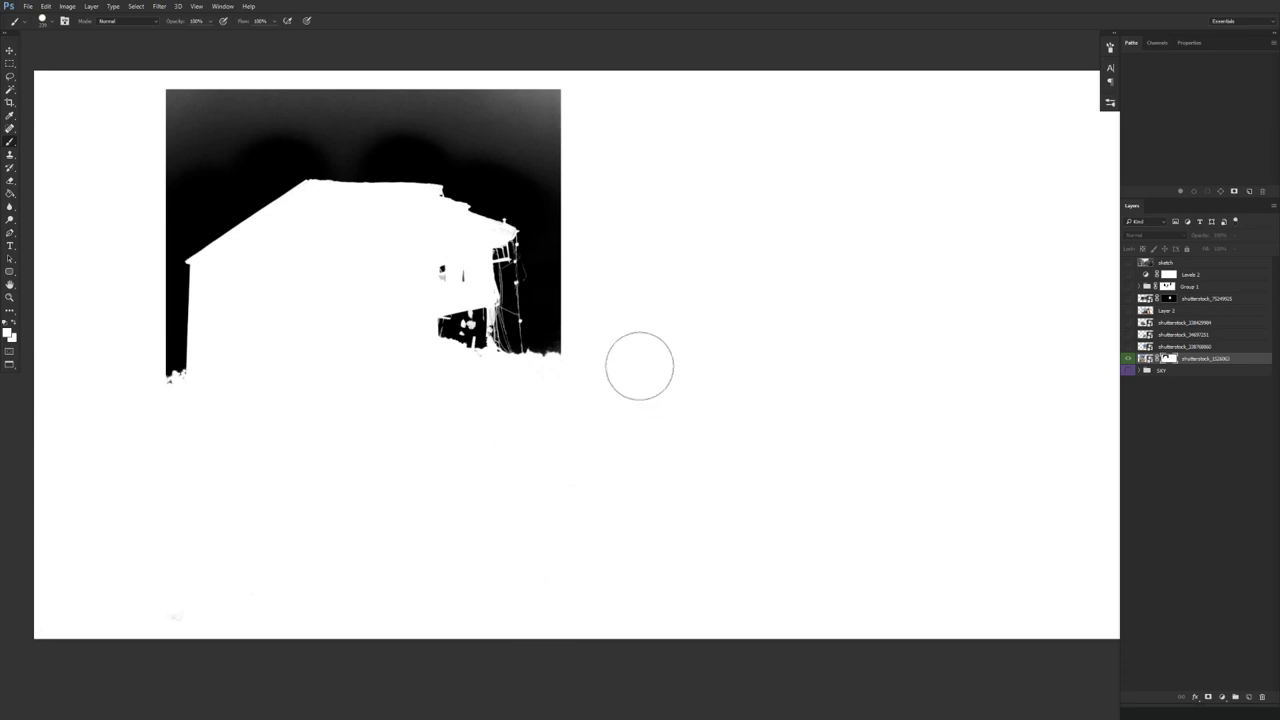
key("o")
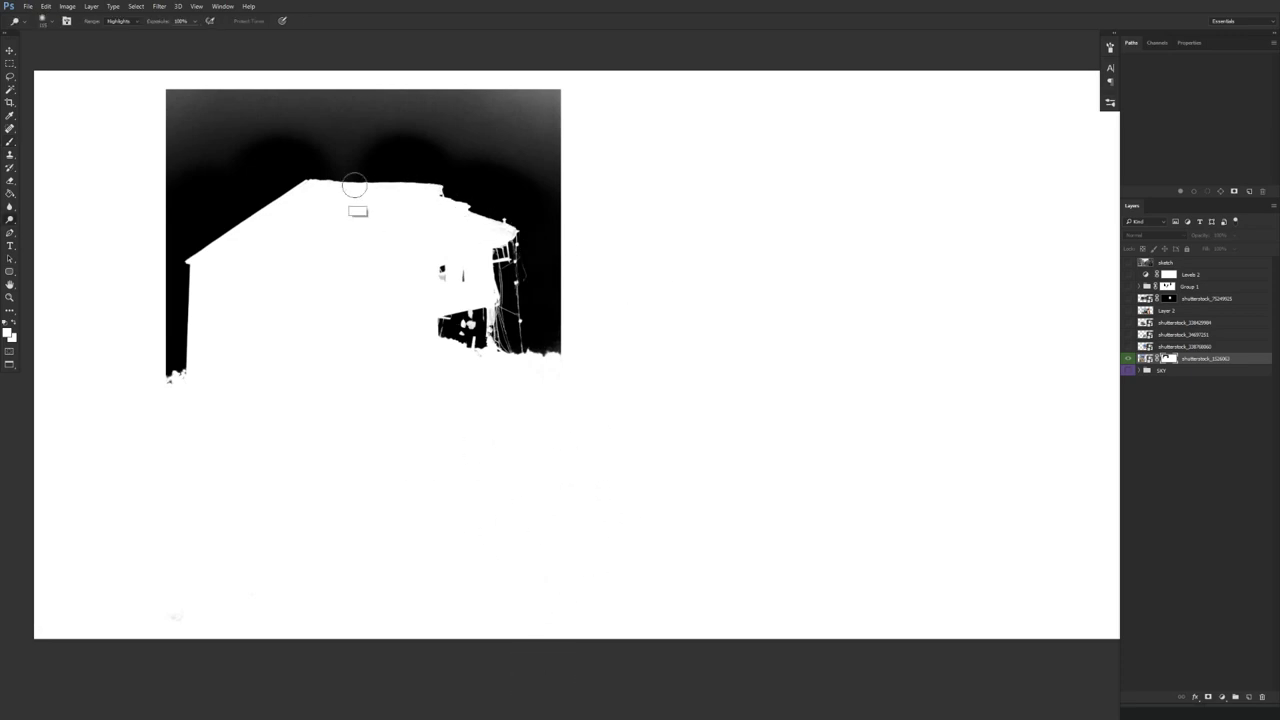
key("0")
mouse_move(206, 177)
left_mouse_down()
mouse_move(171, 157)
mouse_move(383, 121)
mouse_move(637, 169)
mouse_move(592, 140)
mouse_move(283, 107)
mouse_move(177, 120)
left_mouse_up()
key("v")
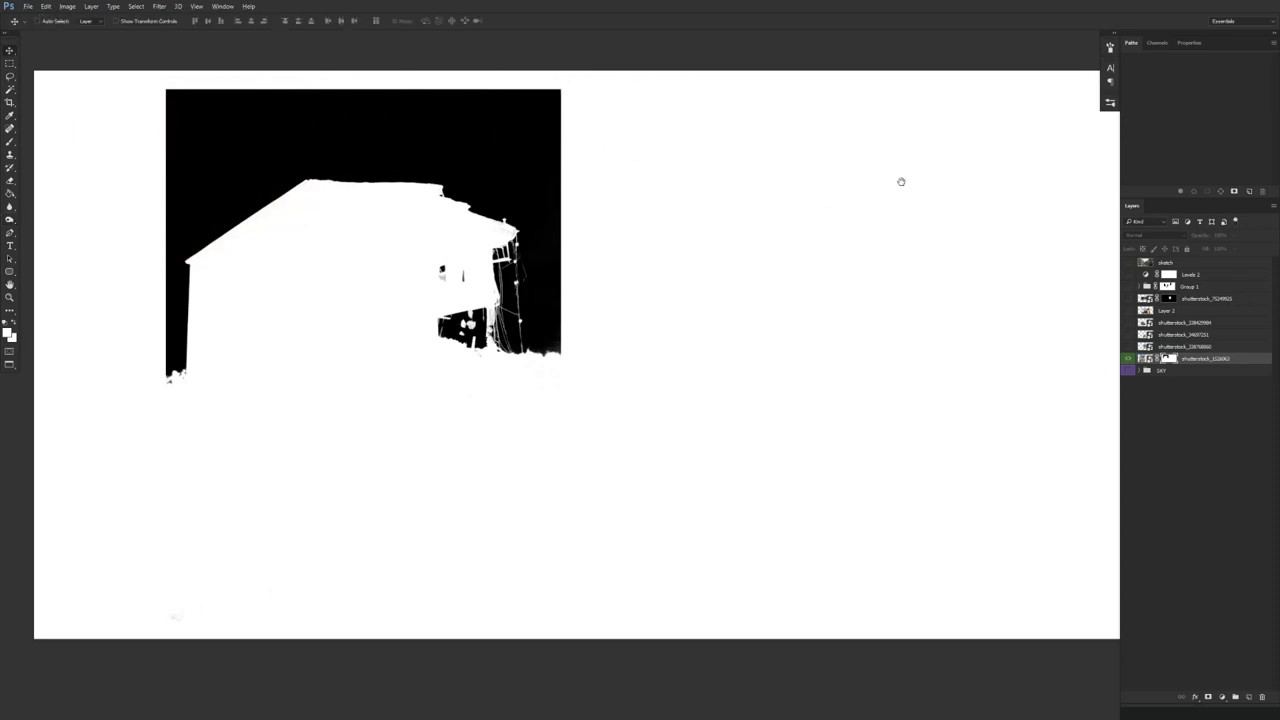
- Return to the image view and mask out the lower dirt ground with a rectangular selection filled black on the mask
left_click(1168, 360, "alt")
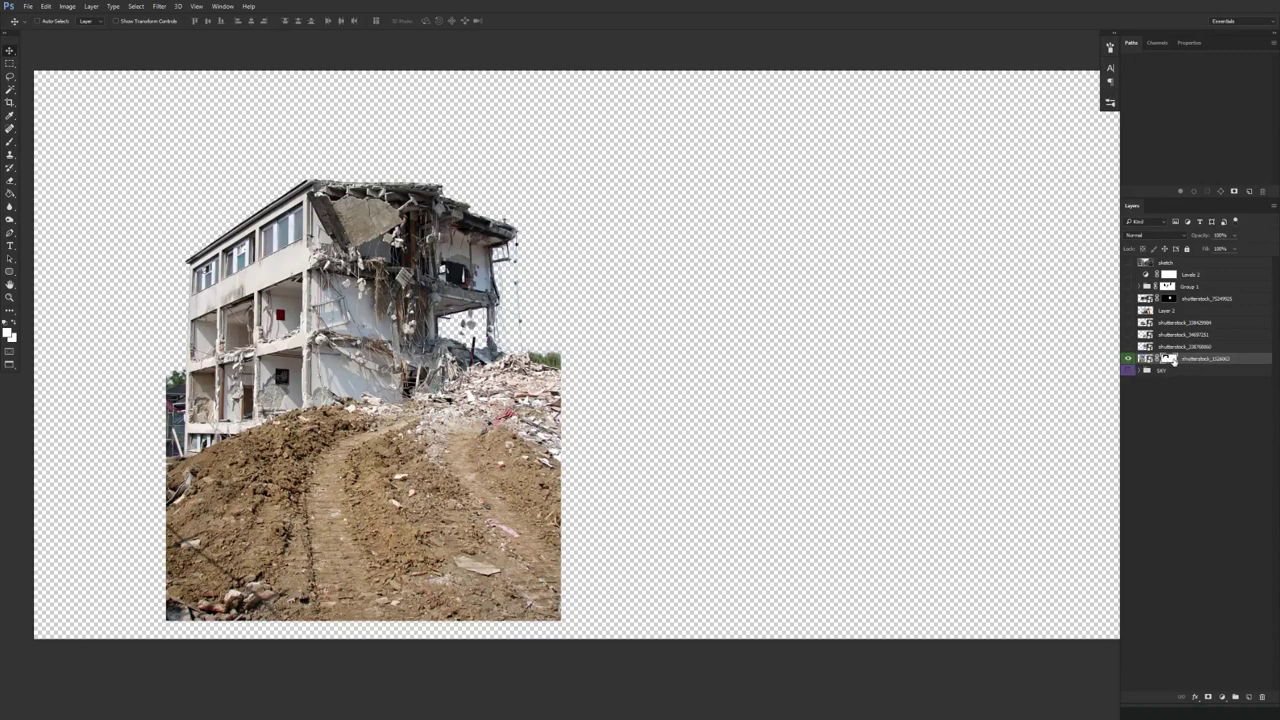
key("m")
left_click_drag(141, 441, 922, 705)
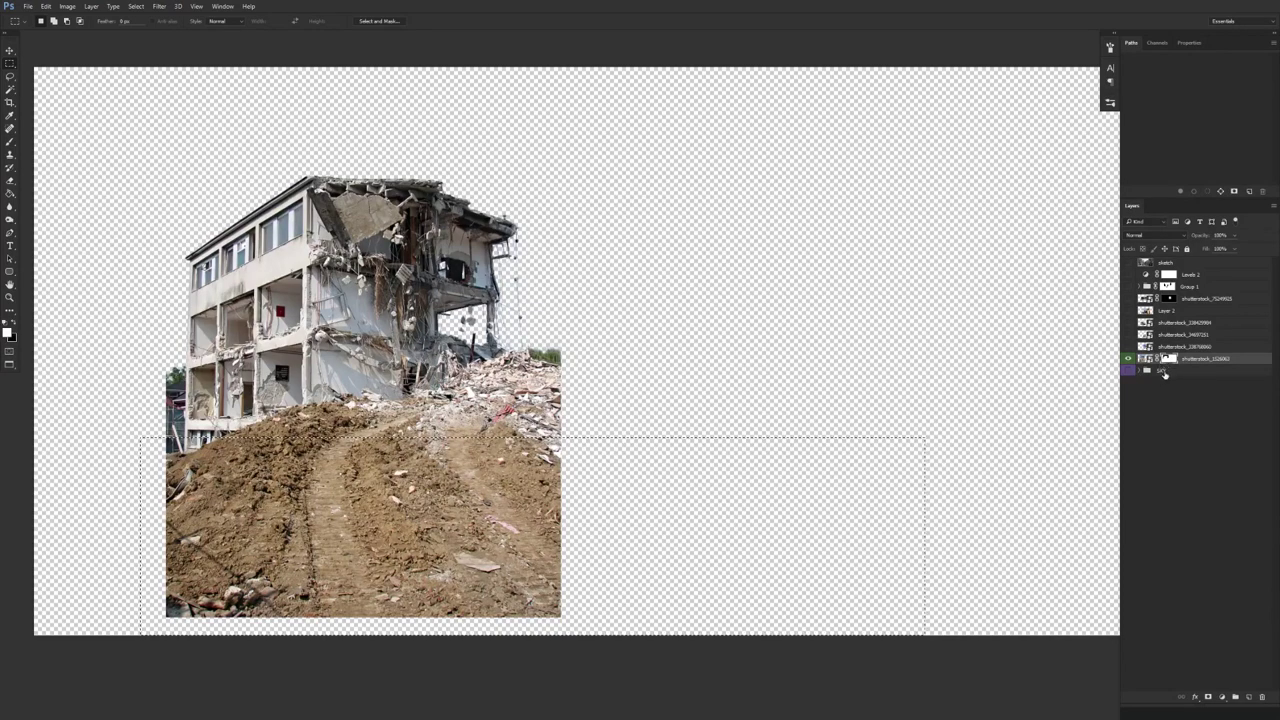
key("Delete")
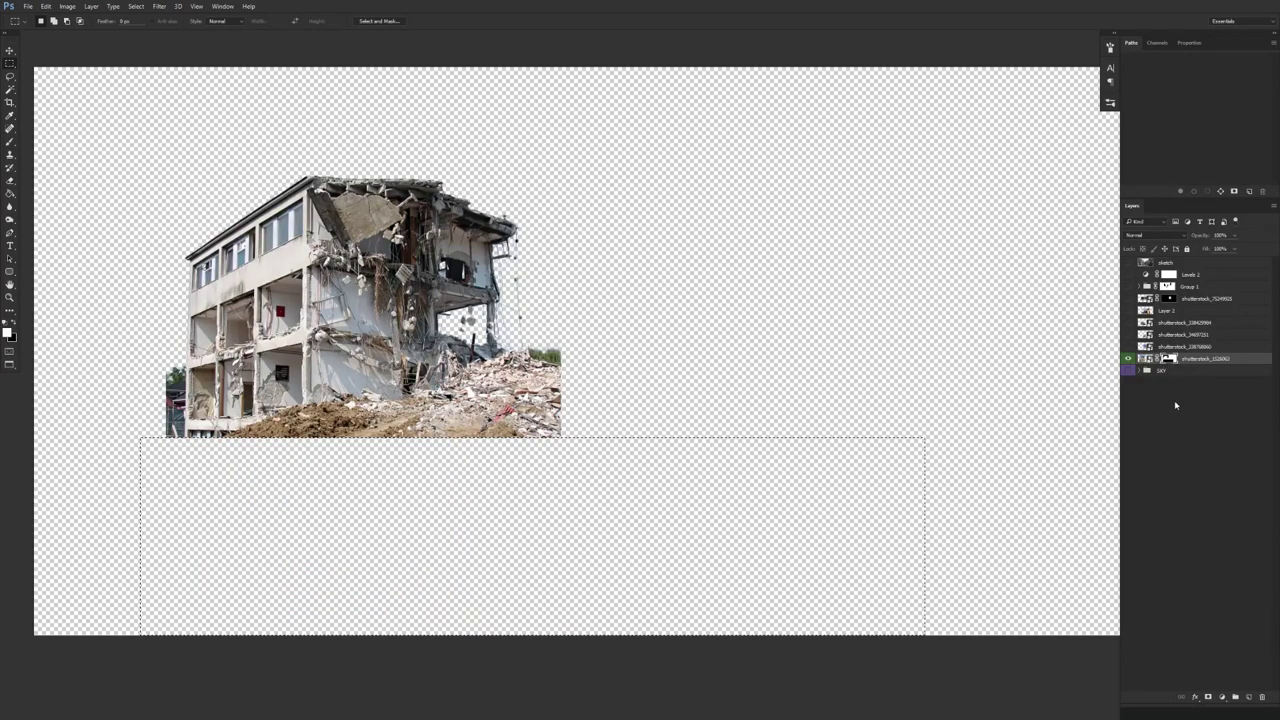
key("ctrl+d")
key("v")
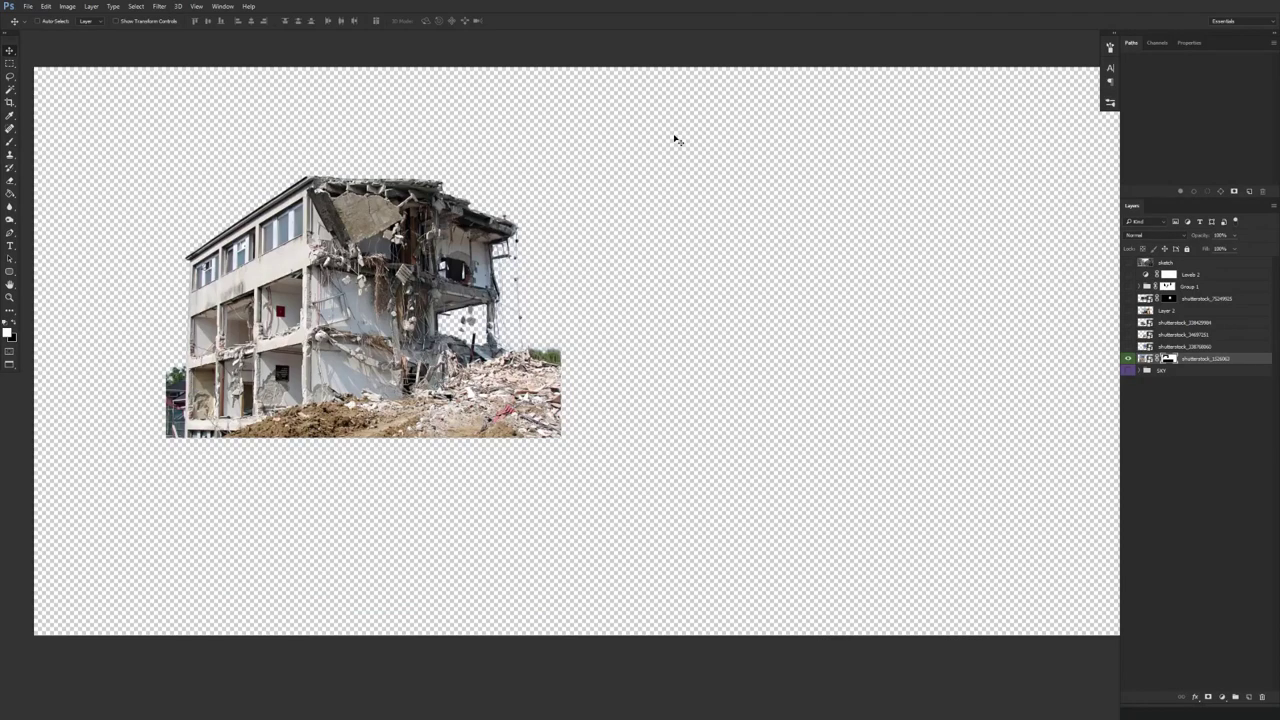
- Check the edited mask on the canvas, then show the SKY group and Group 1 together with the ruined building
left_click(1166, 358, "alt")
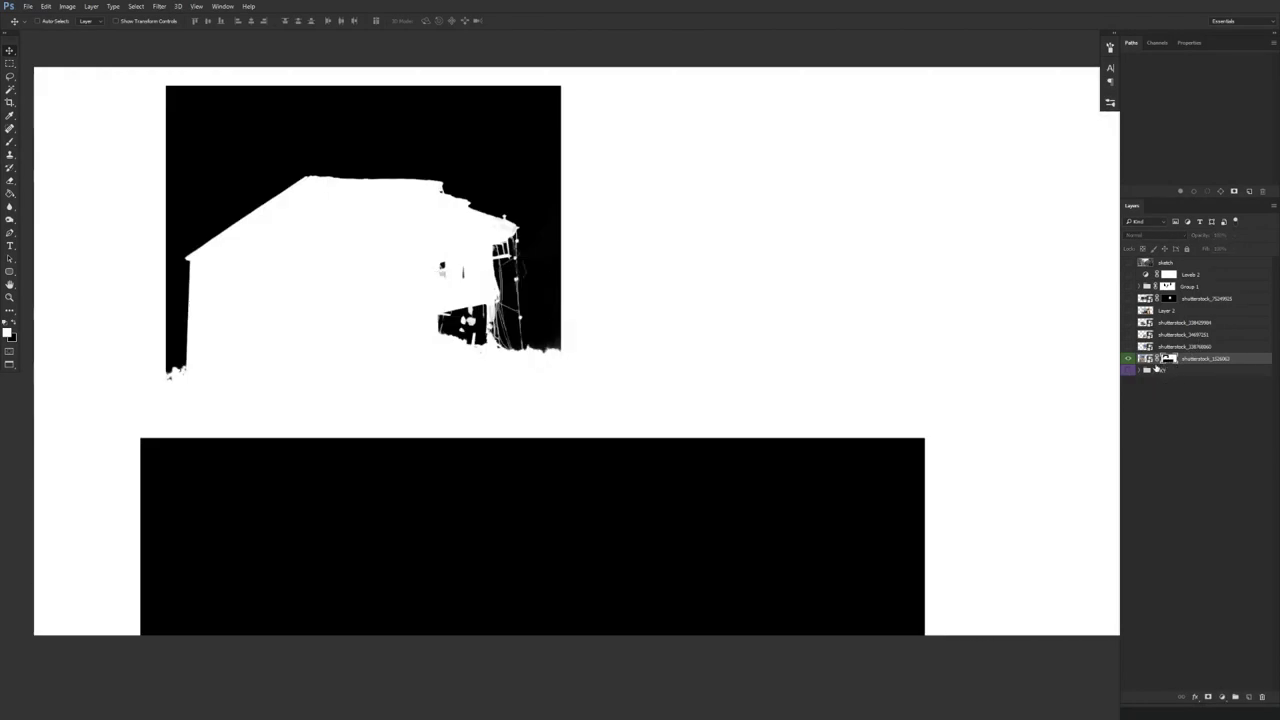
left_click(1166, 358, "alt")
left_click(1128, 370)
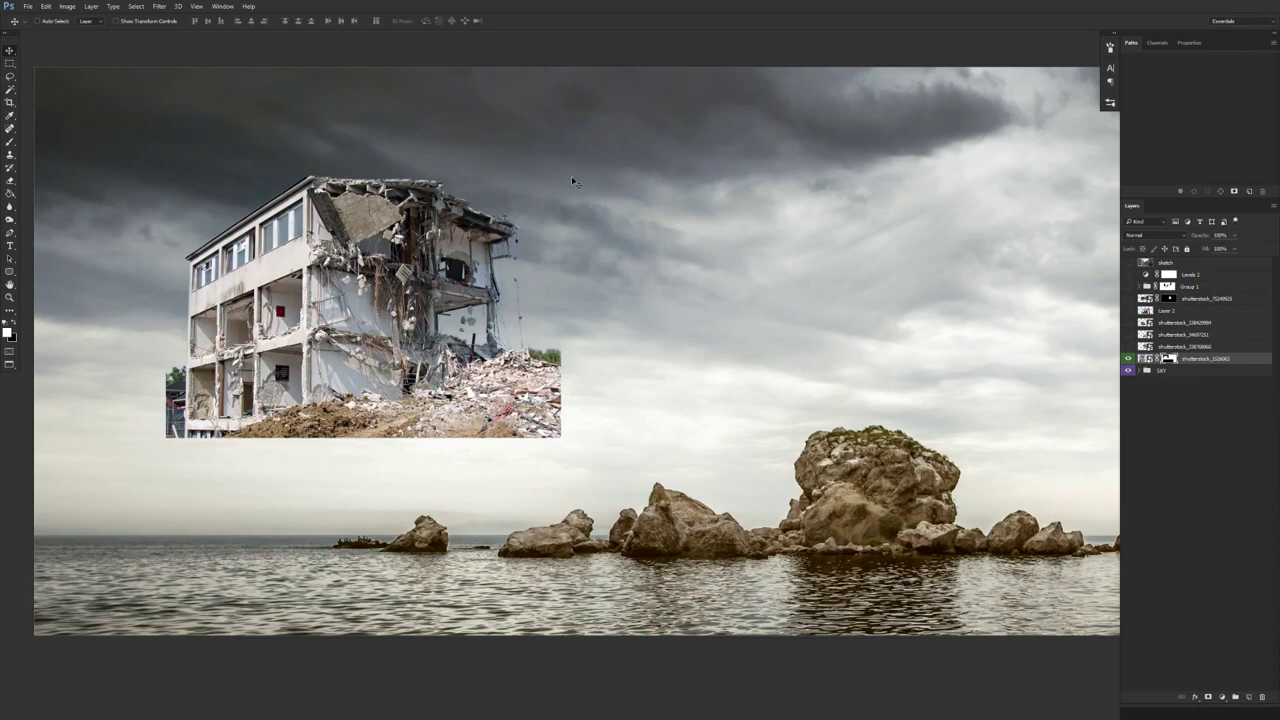
left_click(1129, 357)
left_click(1127, 357)
left_click(1128, 287)
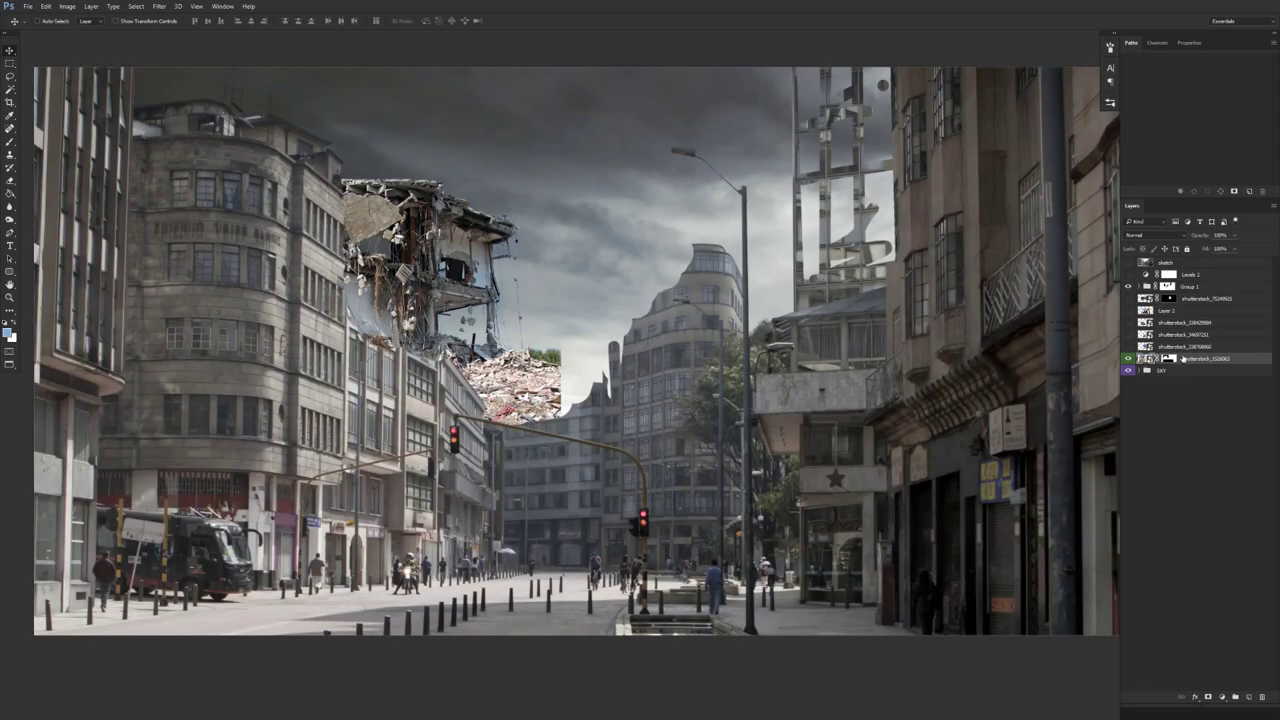
- Move the ruined building down behind the street's left-hand buildings and scale it proportionally to about 73%
left_click_drag(676, 472, 608, 516)
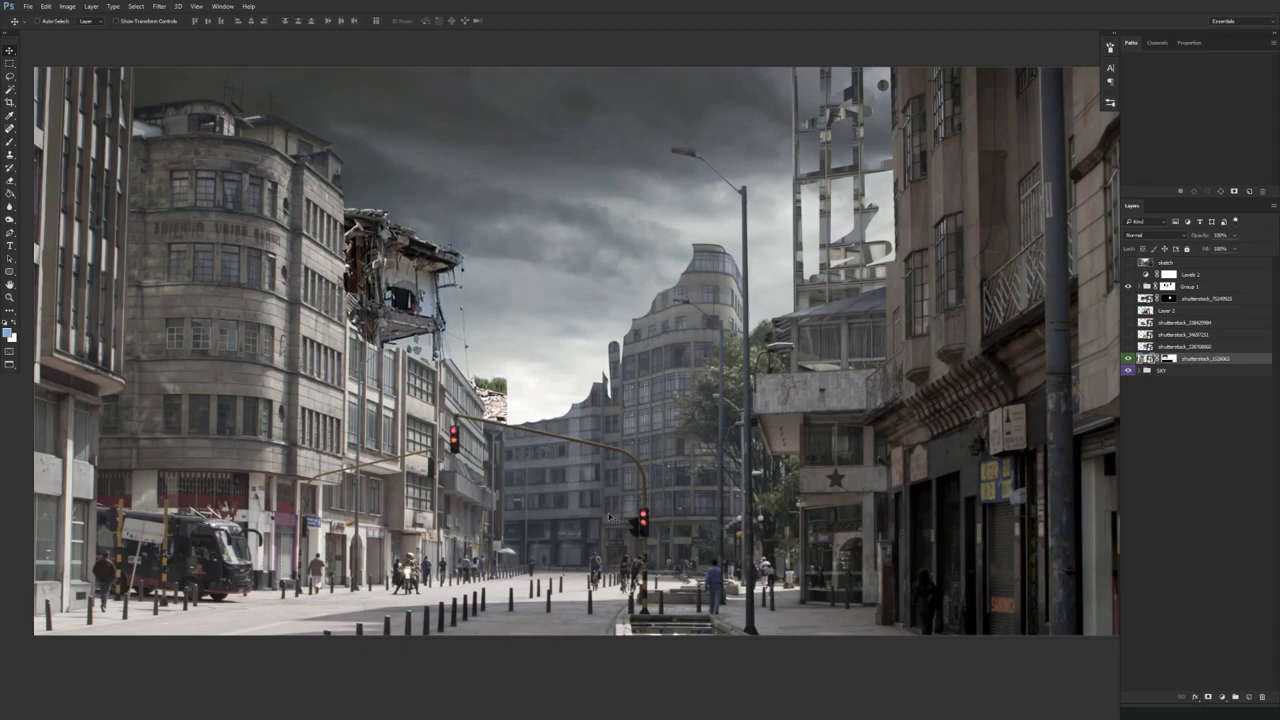
key("ctrl+t")
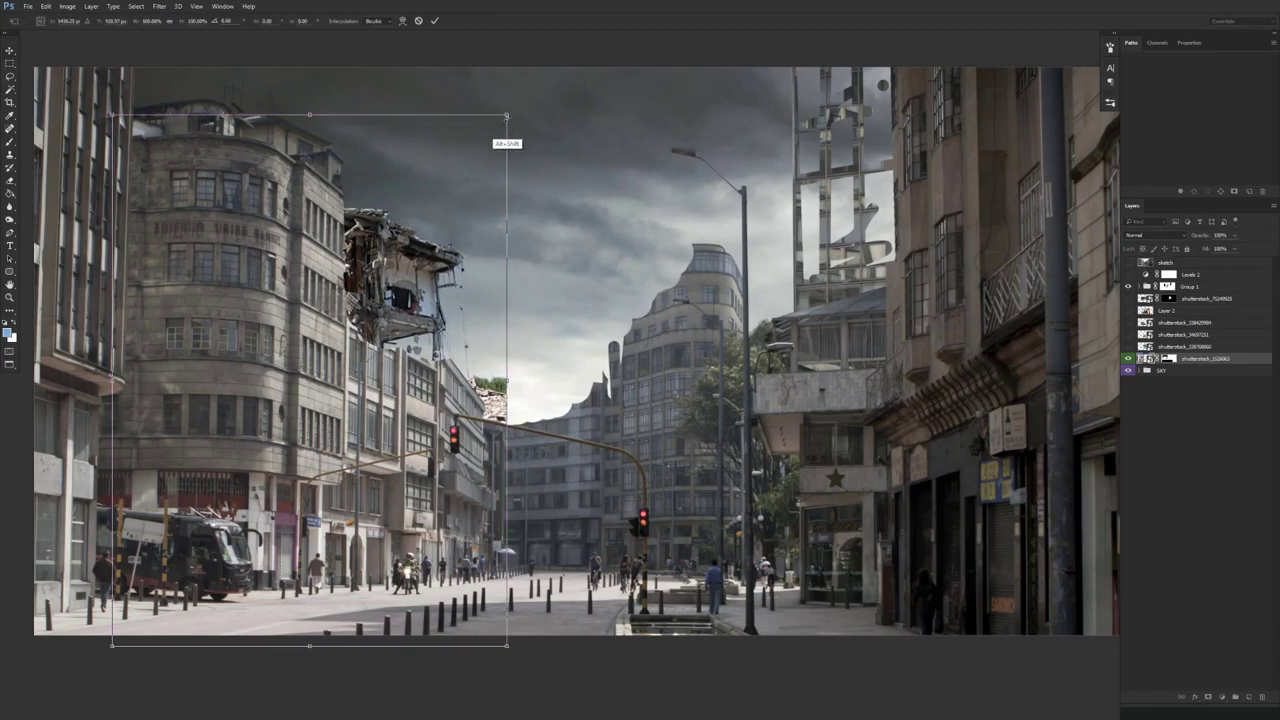
left_click_drag(507, 116, 484, 177)
key("ctrl+minus")
- Skew the ruined building vertically by about 13.4°, raising its left side, and shift it slightly down to meet the street buildings
right_click(447, 347)
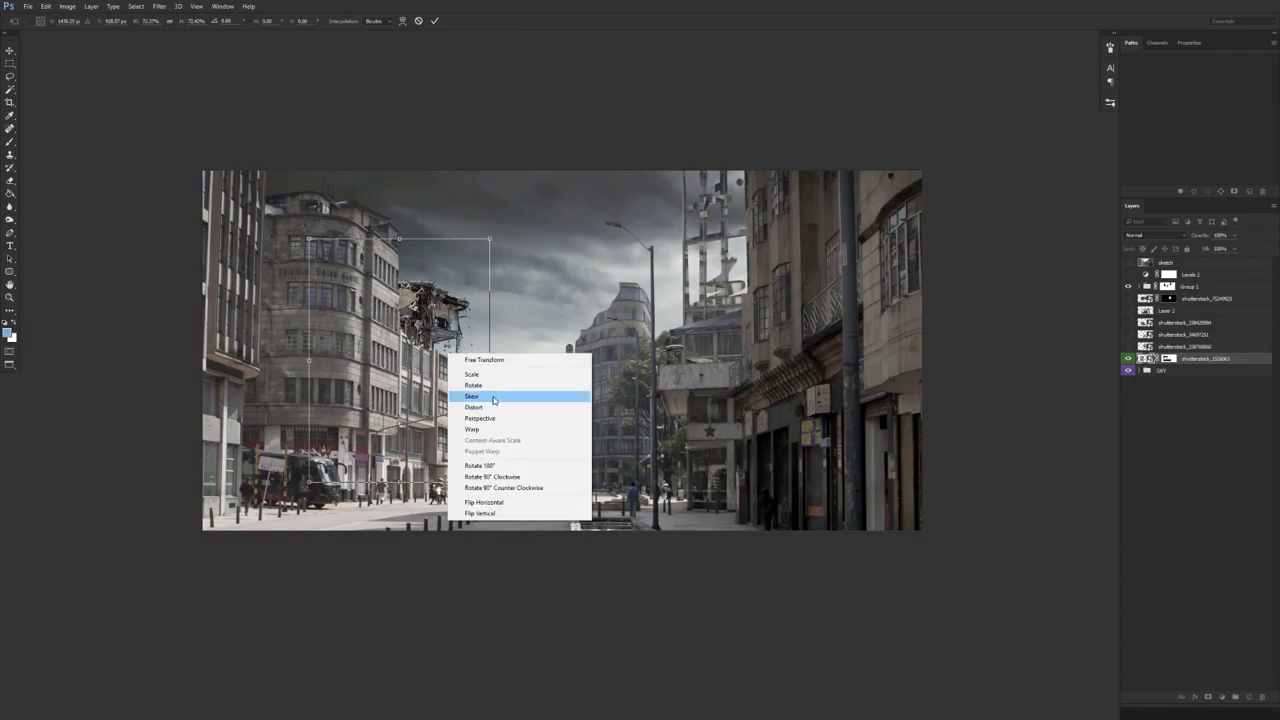
left_click(491, 400)
left_click_drag(312, 360, 307, 320)
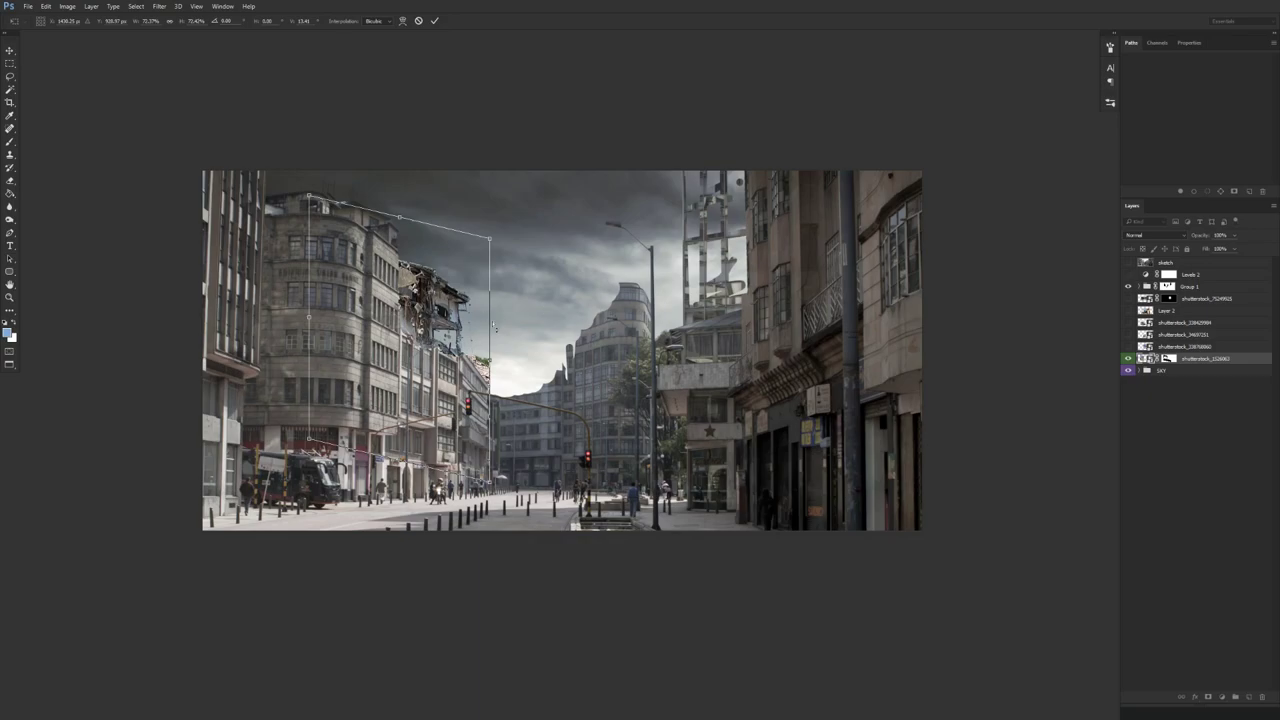
scroll(453, 365, "up", 5)
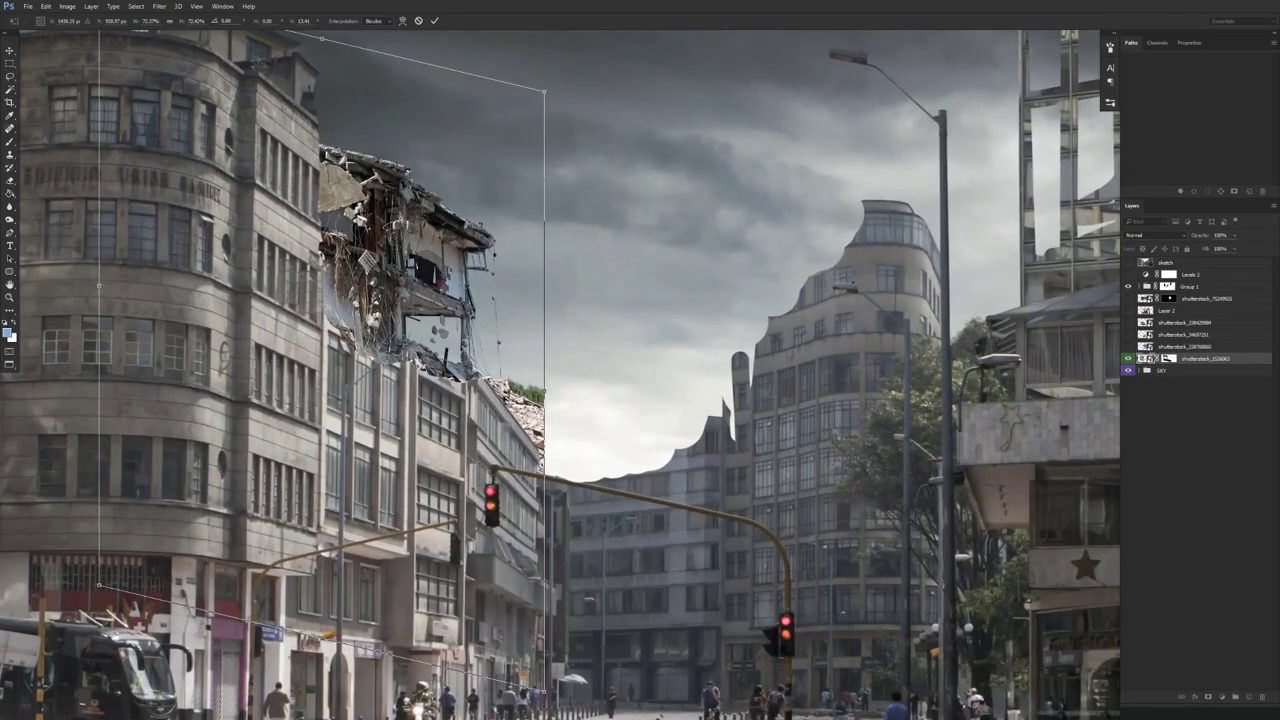
left_click_drag(496, 430, 492, 438)
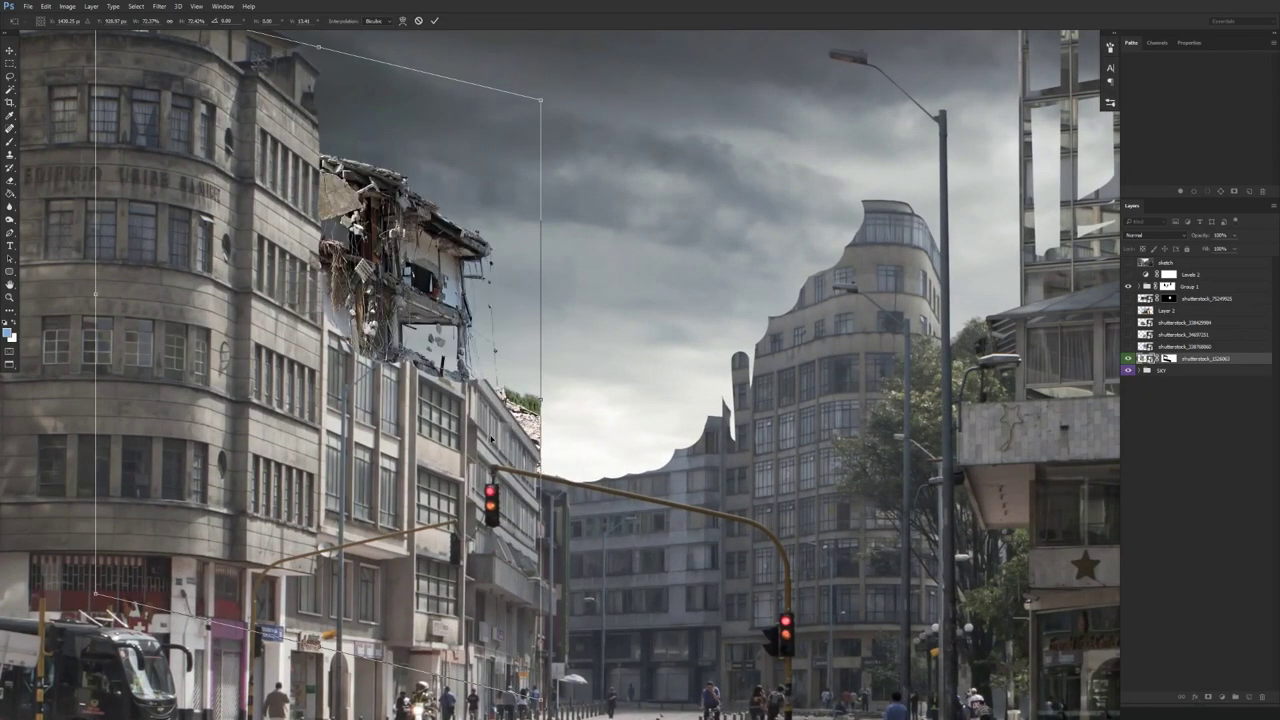
key("Return")
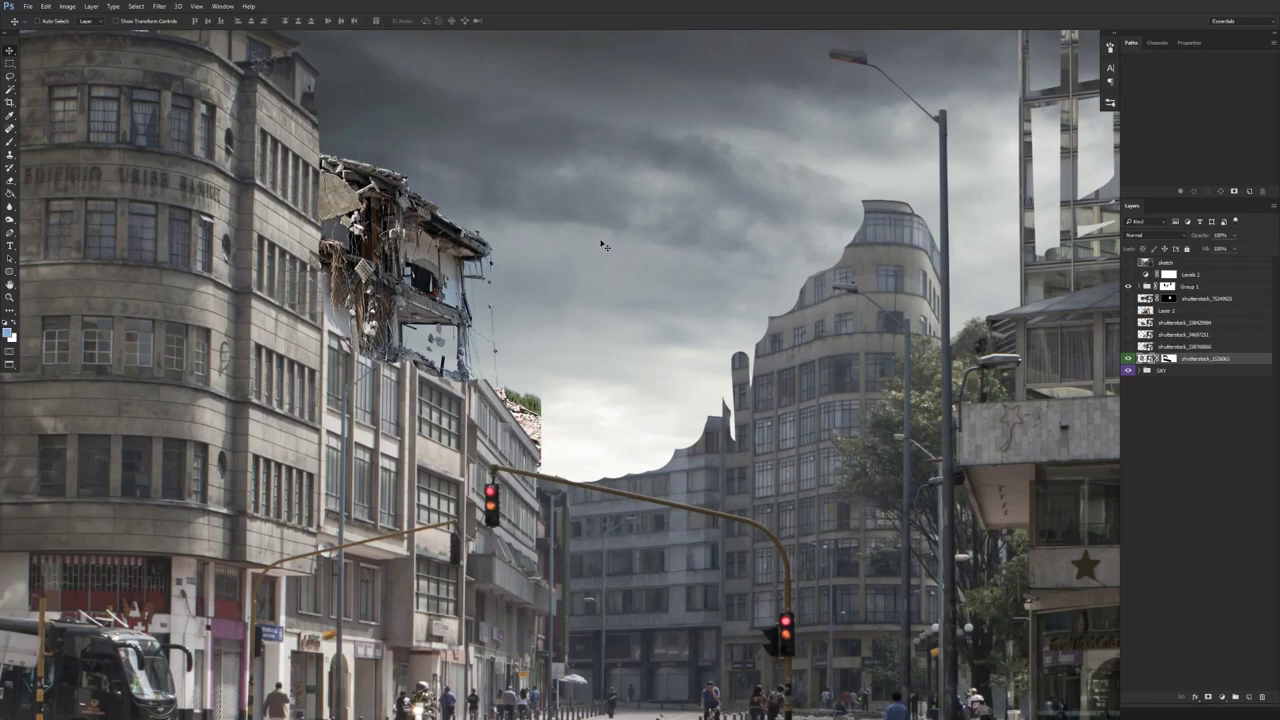
- Skew the ruined building vertically by about a further 8° so its roofline follows the street's perspective
key("ctrl+t")
key("ctrl+0")
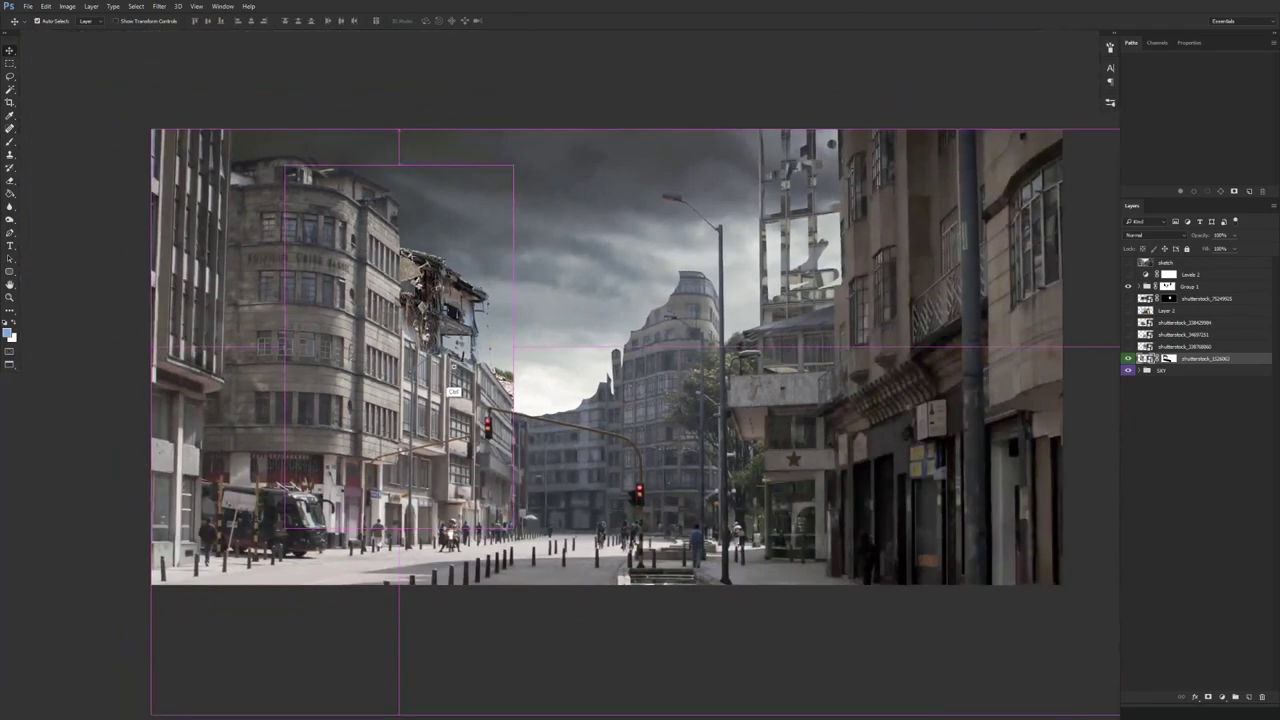
right_click(488, 352)
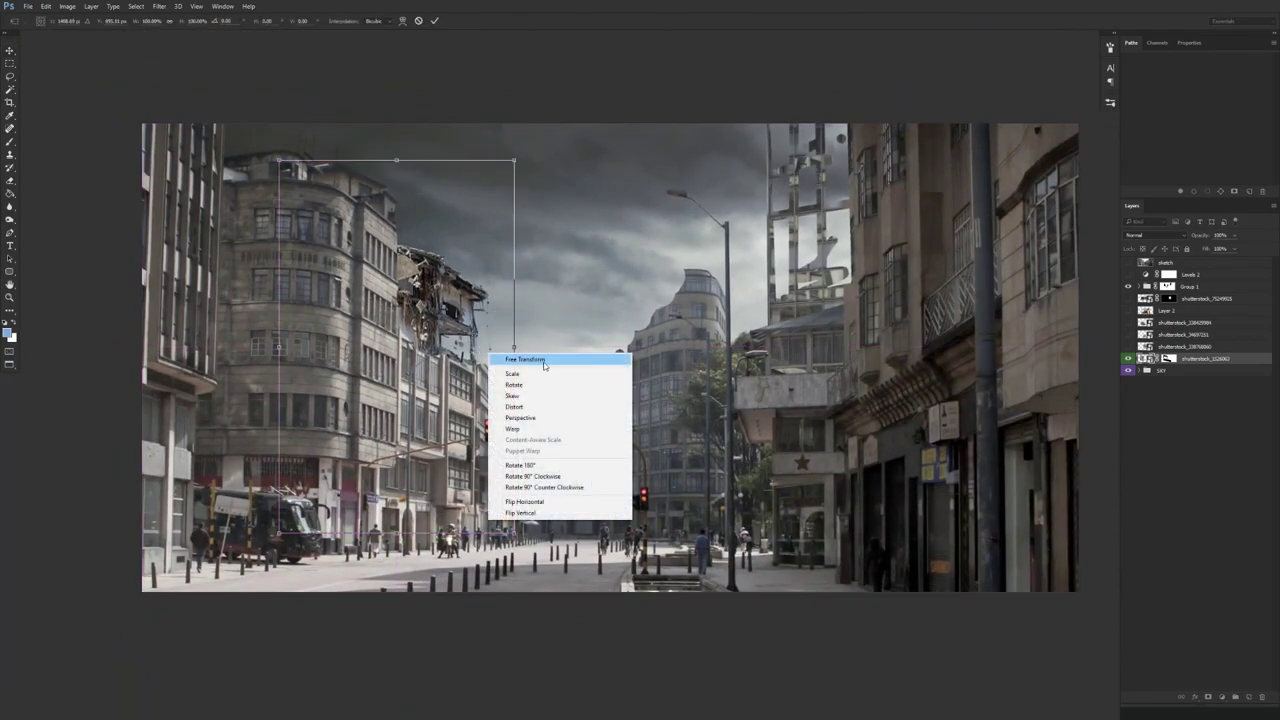
left_click(546, 395)
left_click_drag(280, 348, 280, 321)
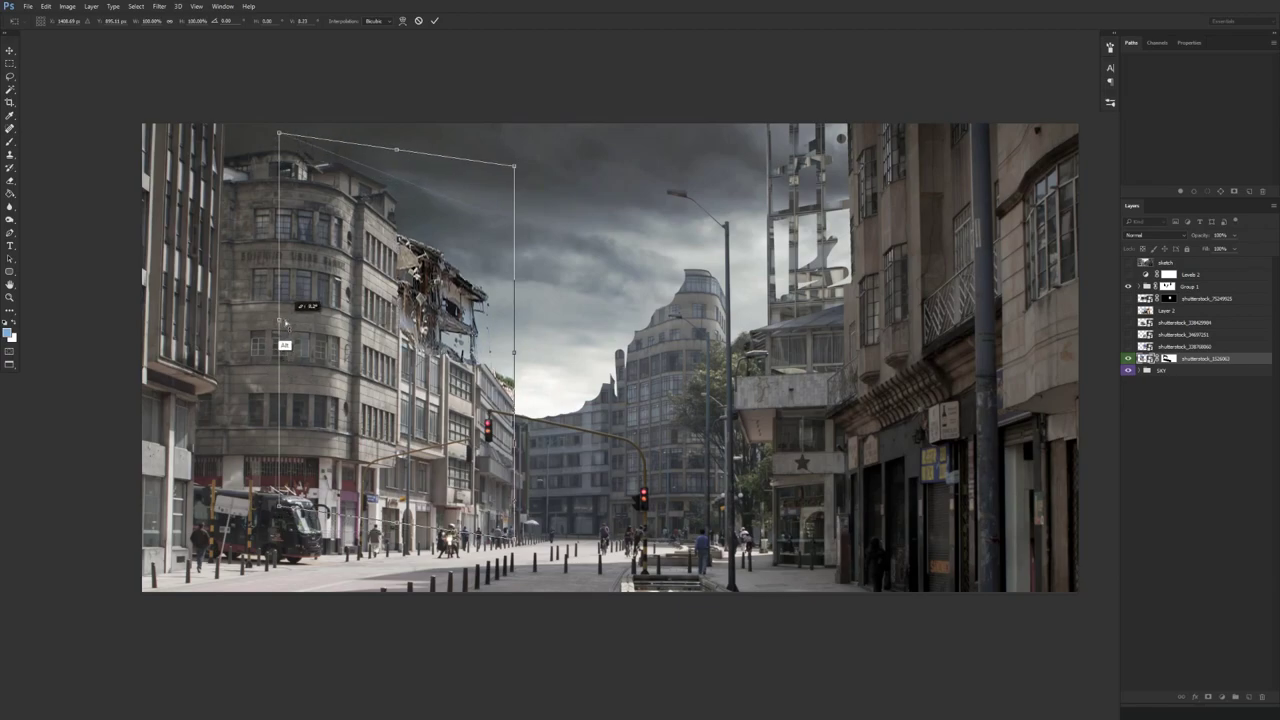
right_click(487, 370)
left_click(487, 371)
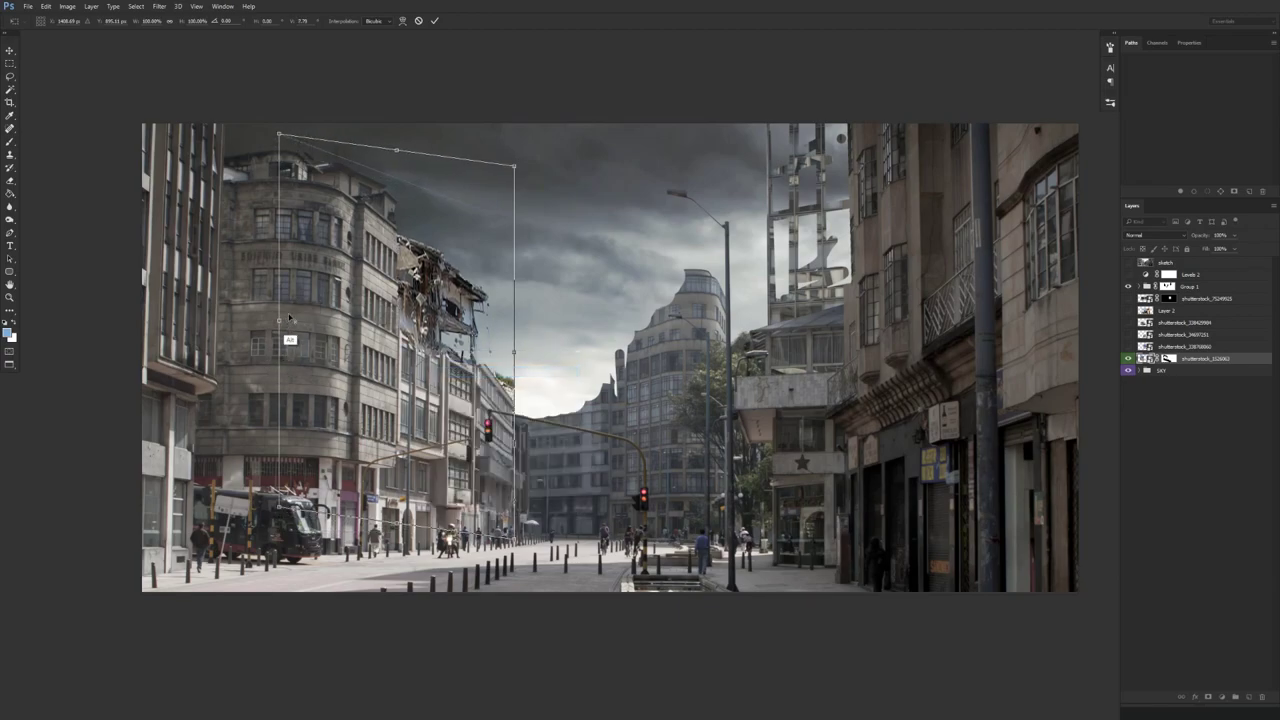
left_click_drag(280, 321, 306, 325)
key("Return")
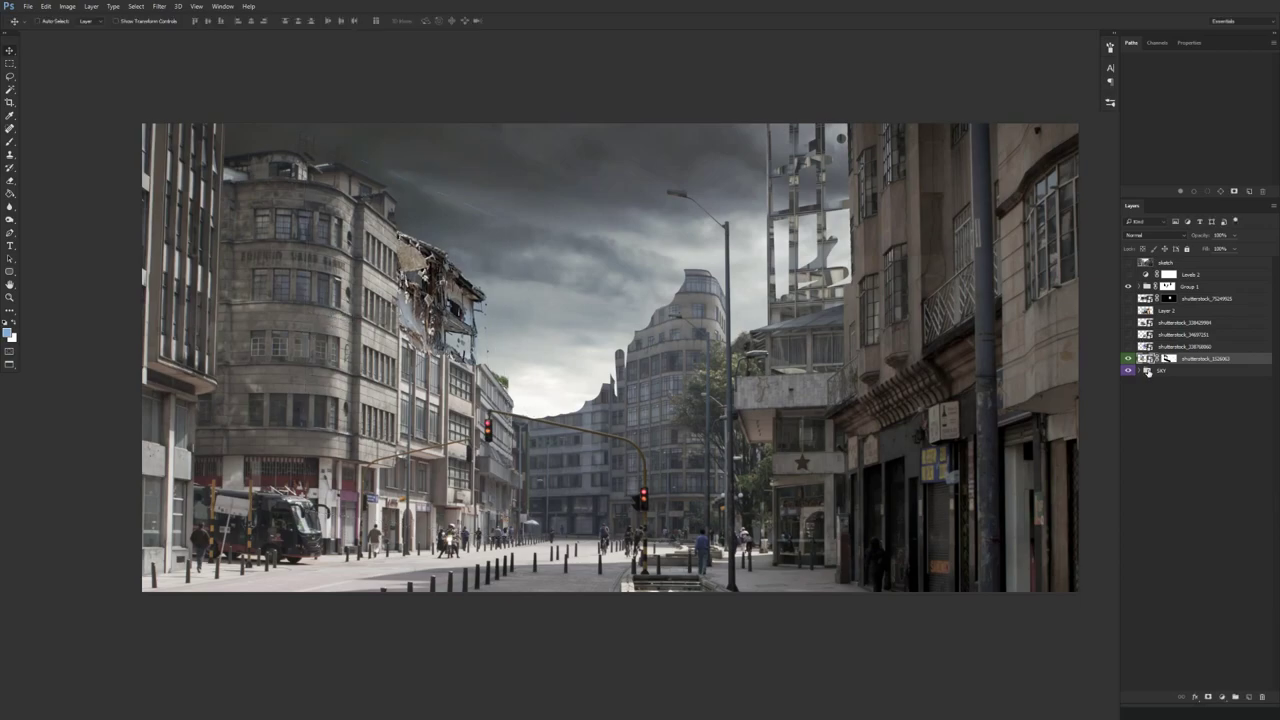
right_click(1171, 292)
left_click(1180, 299)
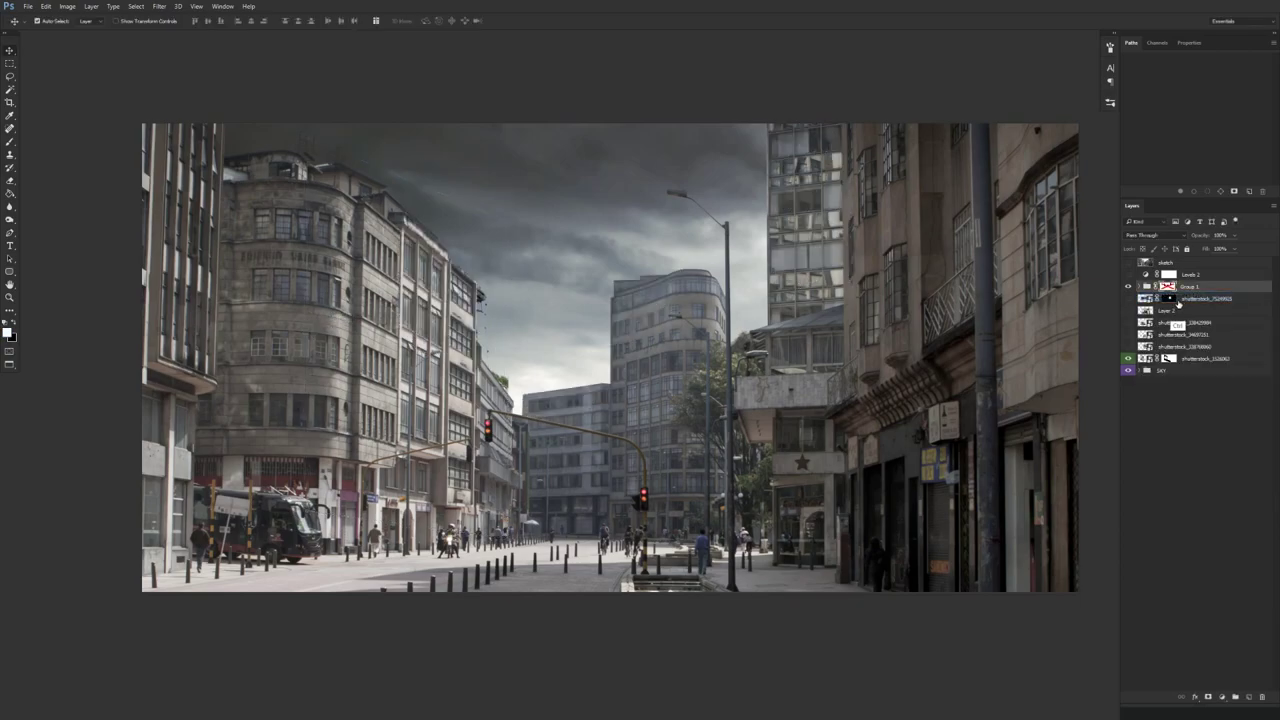
key("ctrl+z")
key("ctrl+z")
key("ctrl+z")
key("ctrl+z")
key("ctrl+z")
key("ctrl+z")
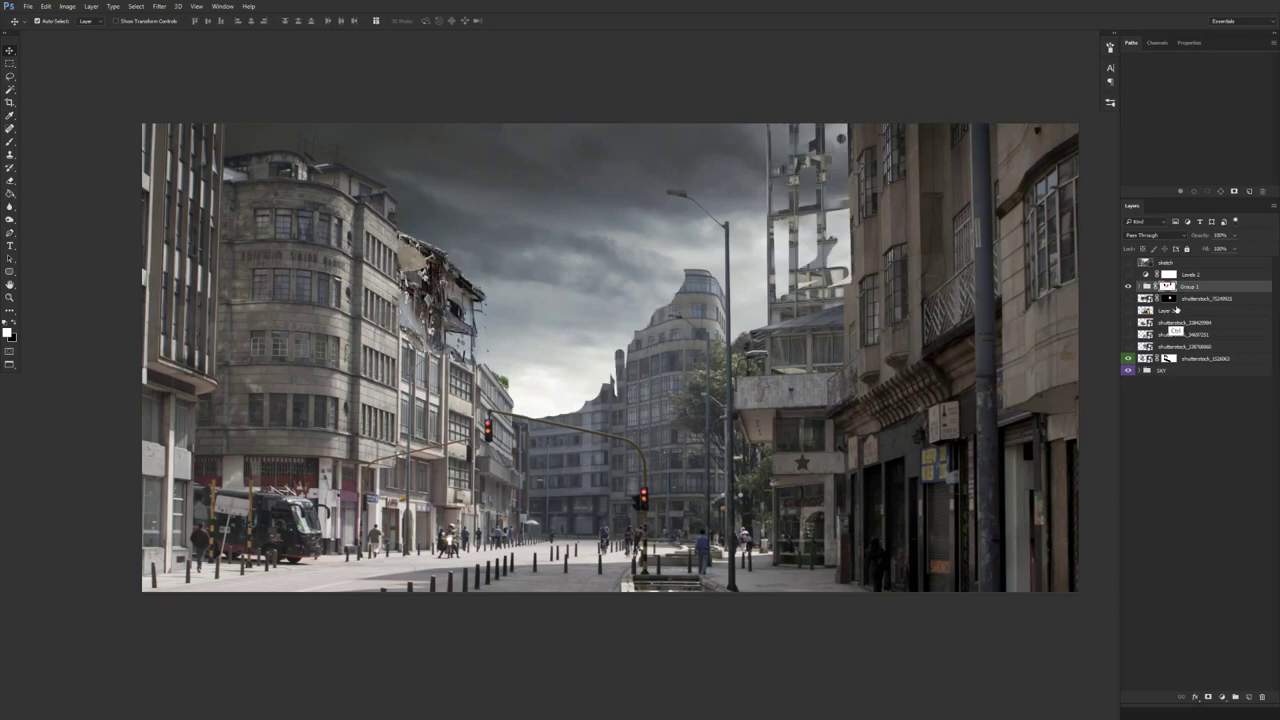
key("ctrl+z")
left_click(1129, 287)
left_click(1129, 287)
left_click_drag(492, 430, 479, 471)
key("ctrl+z")
left_click(1194, 300)
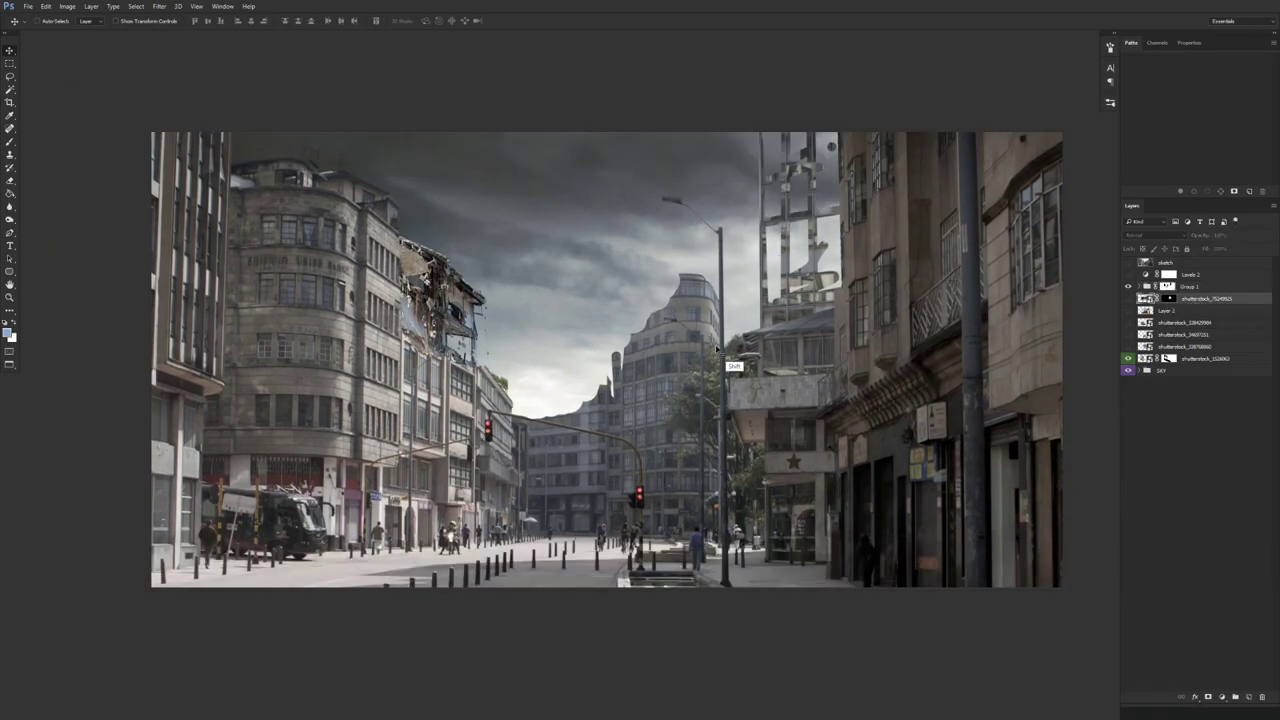
- Duplicate the ruined building's masked layer
left_click_drag(428, 335, 468, 367)
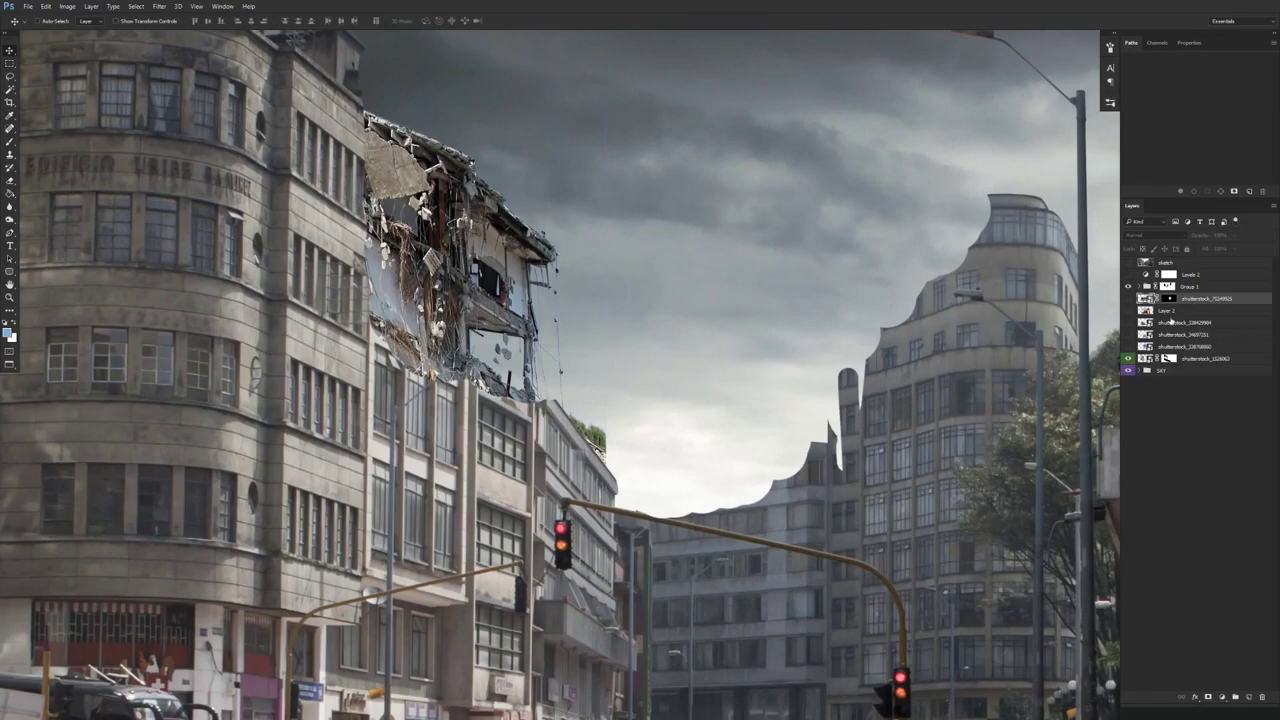
left_click(1167, 362)
key("ctrl+j")
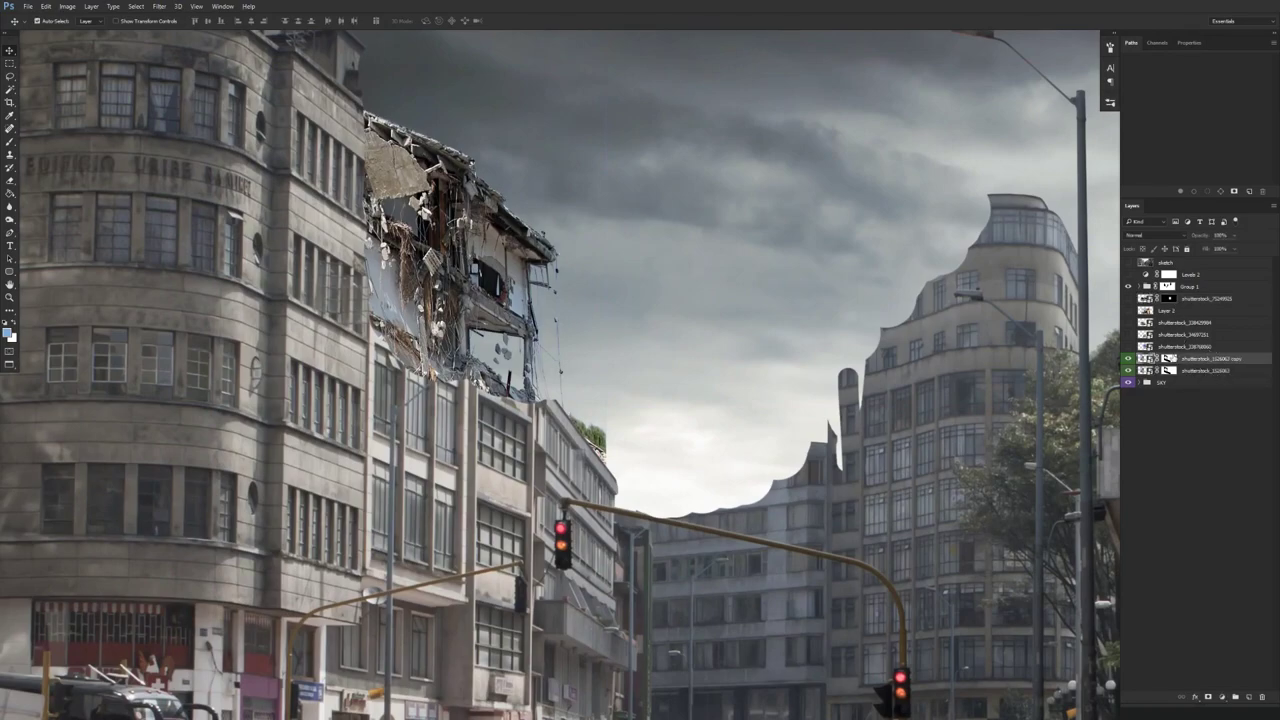
- Skew the duplicated ruin vertically by about 14° in the opposite direction, lowering its left side and raising its right
key("ctrl+t")
right_click(503, 291)
left_click(540, 335)
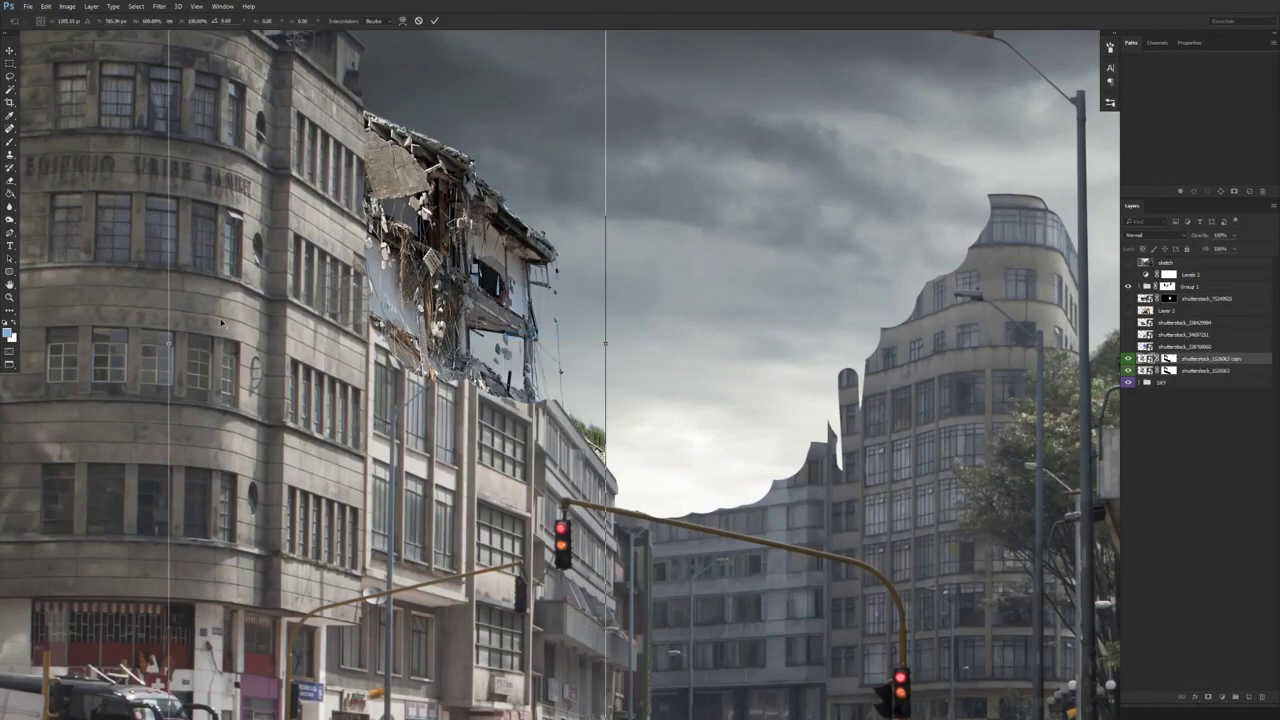
left_click_drag(169, 345, 167, 358)
left_click_drag(167, 415, 449, 290)
key("ctrl+z")
right_click(350, 313)
left_click(385, 354)
left_click_drag(172, 347, 166, 388)
left_click_drag(166, 392, 168, 417)
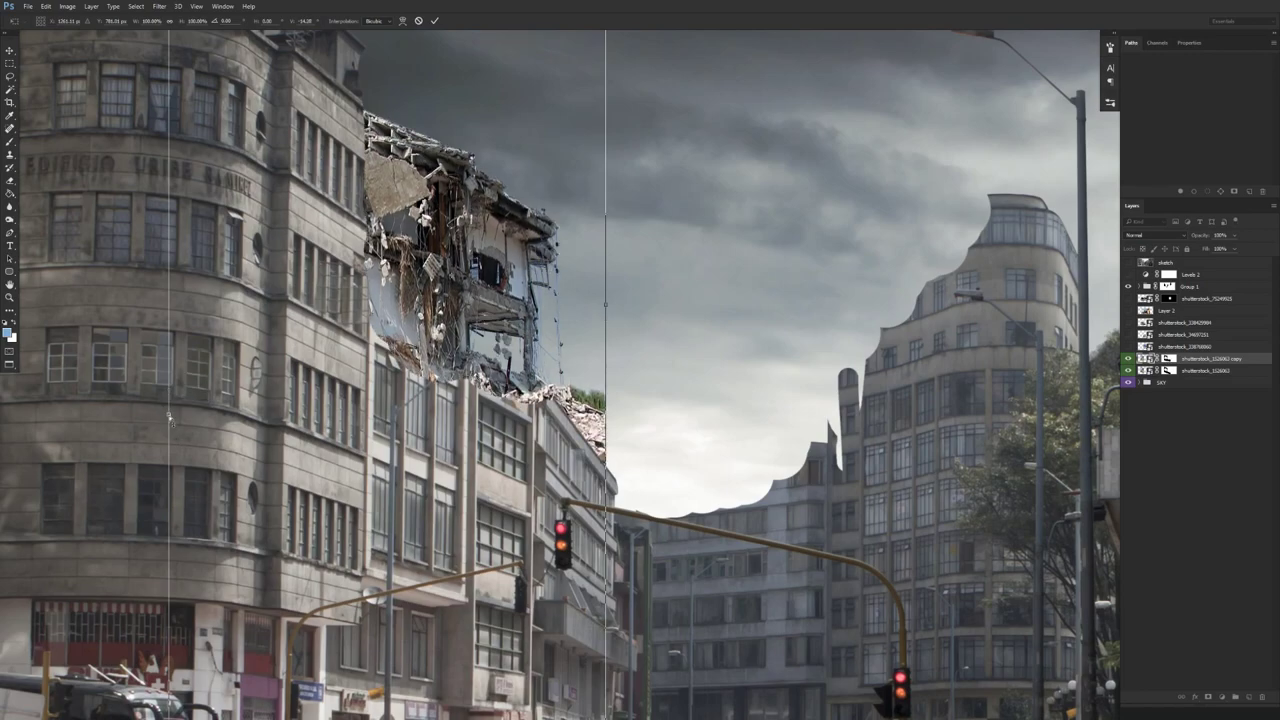
left_click_drag(608, 303, 610, 298)
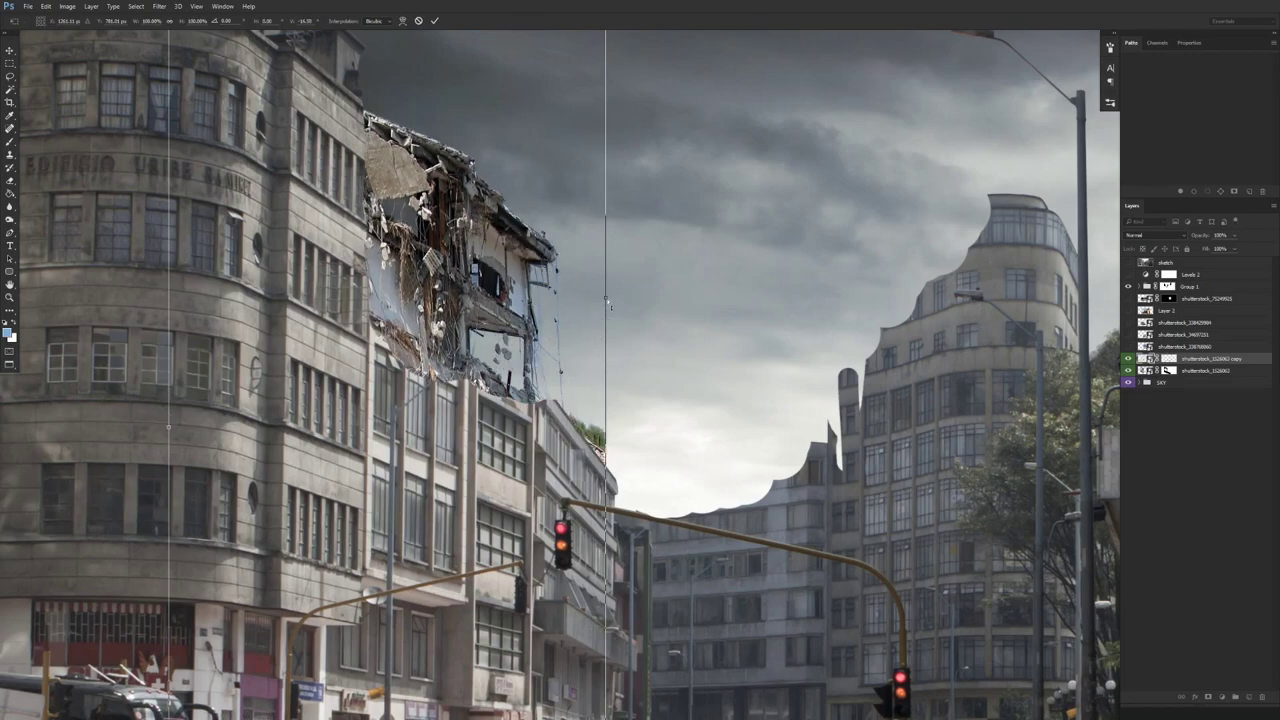
key("Return")
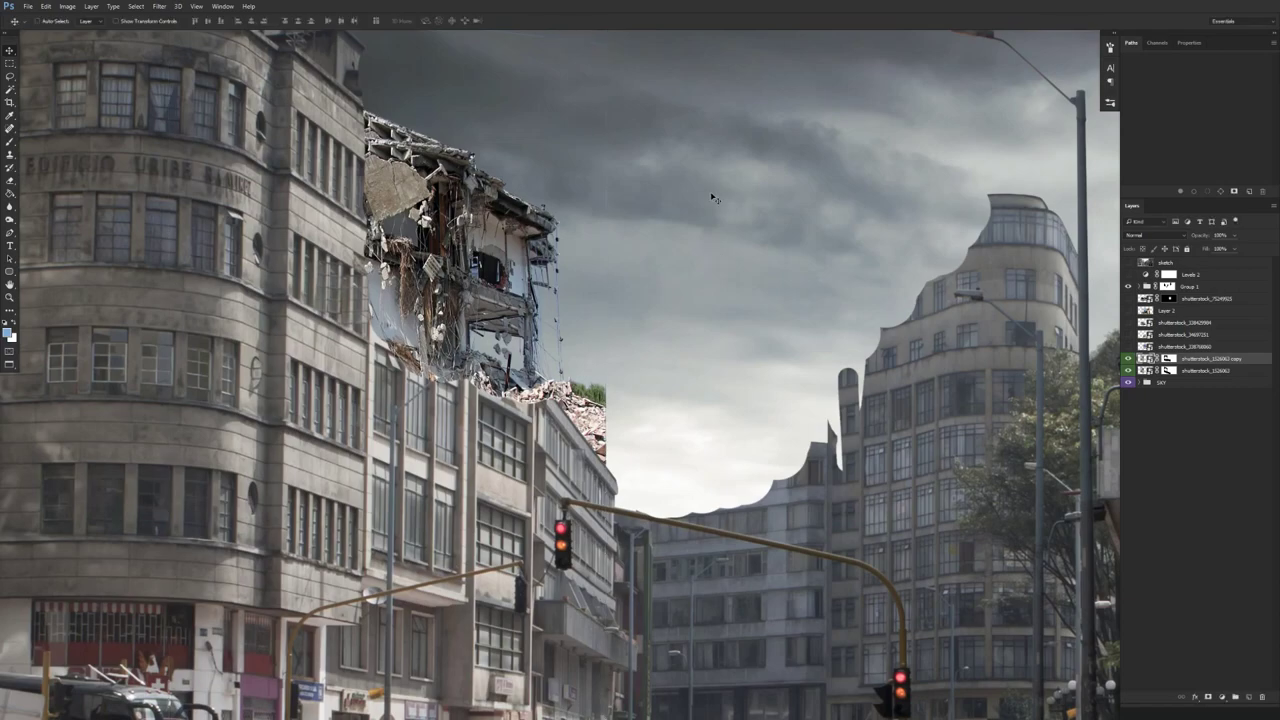
- Skew the duplicated ruin slightly, lowering its left side vertically and tilting its upright edges horizontally to suit the street's perspective
left_click_drag(712, 198, 710, 204)
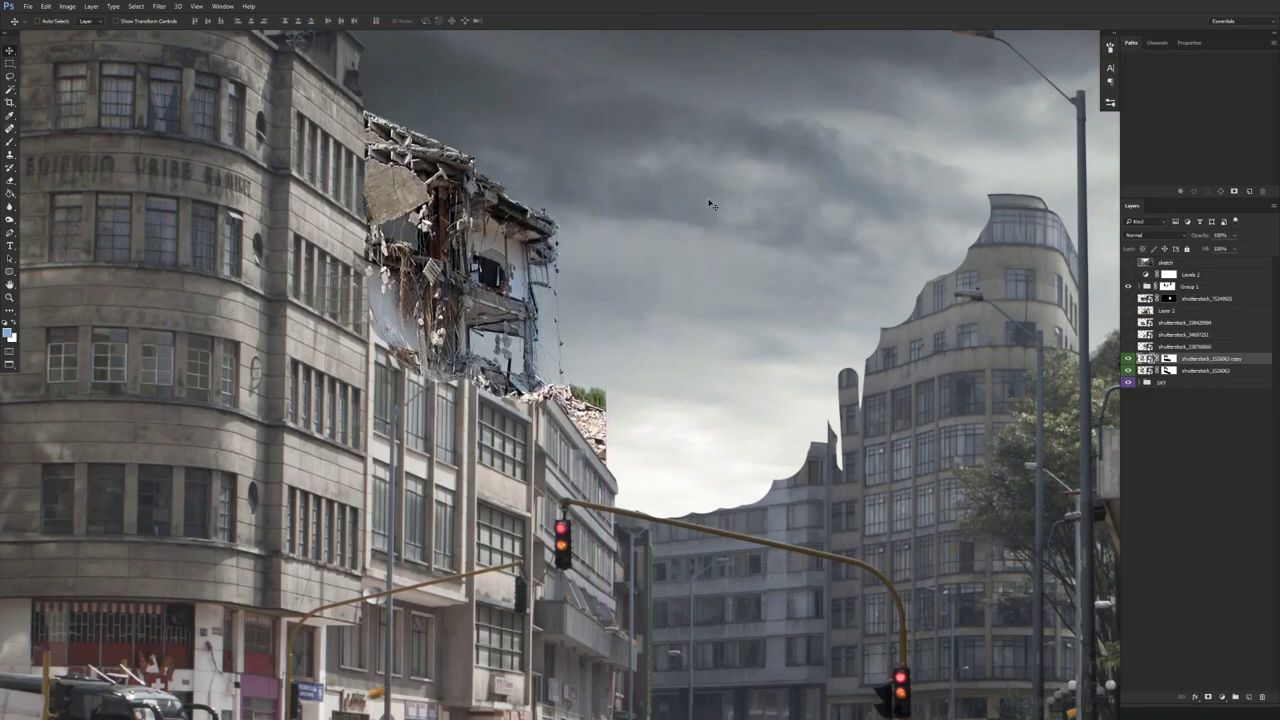
key("ctrl+t")
scroll(502, 342, "down", 3)
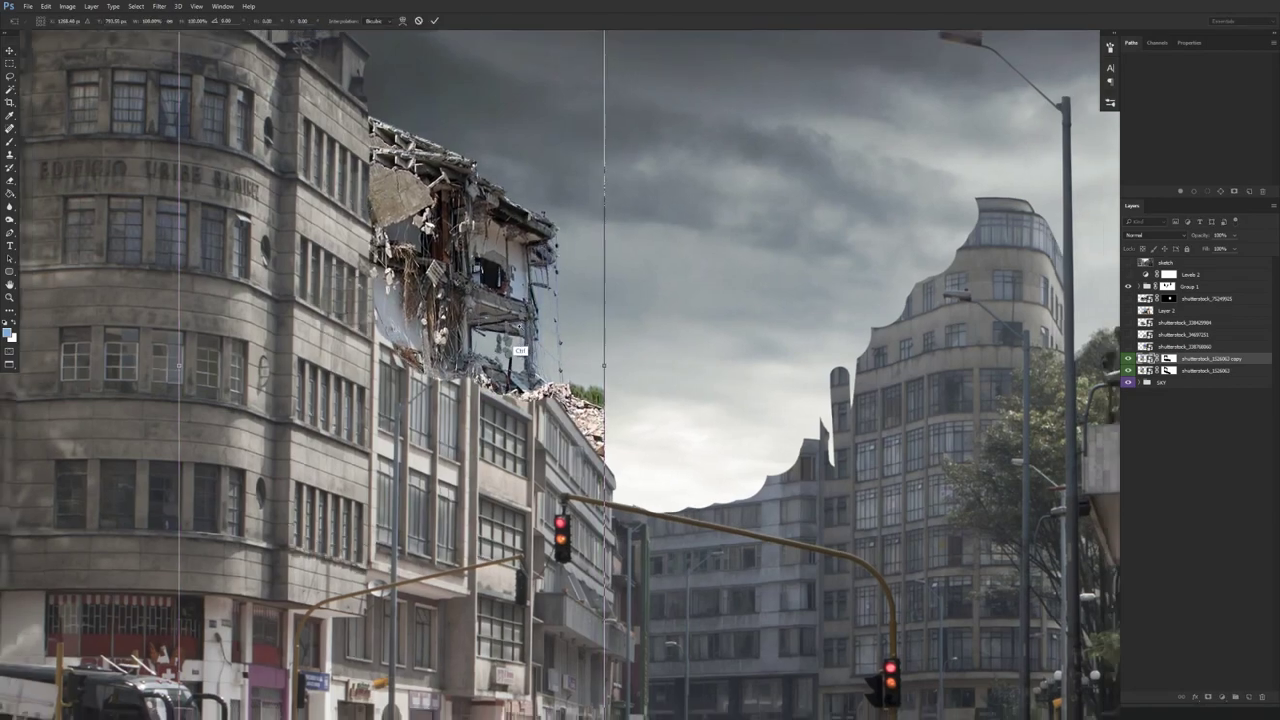
scroll(502, 342, "up", 2)
right_click(506, 322)
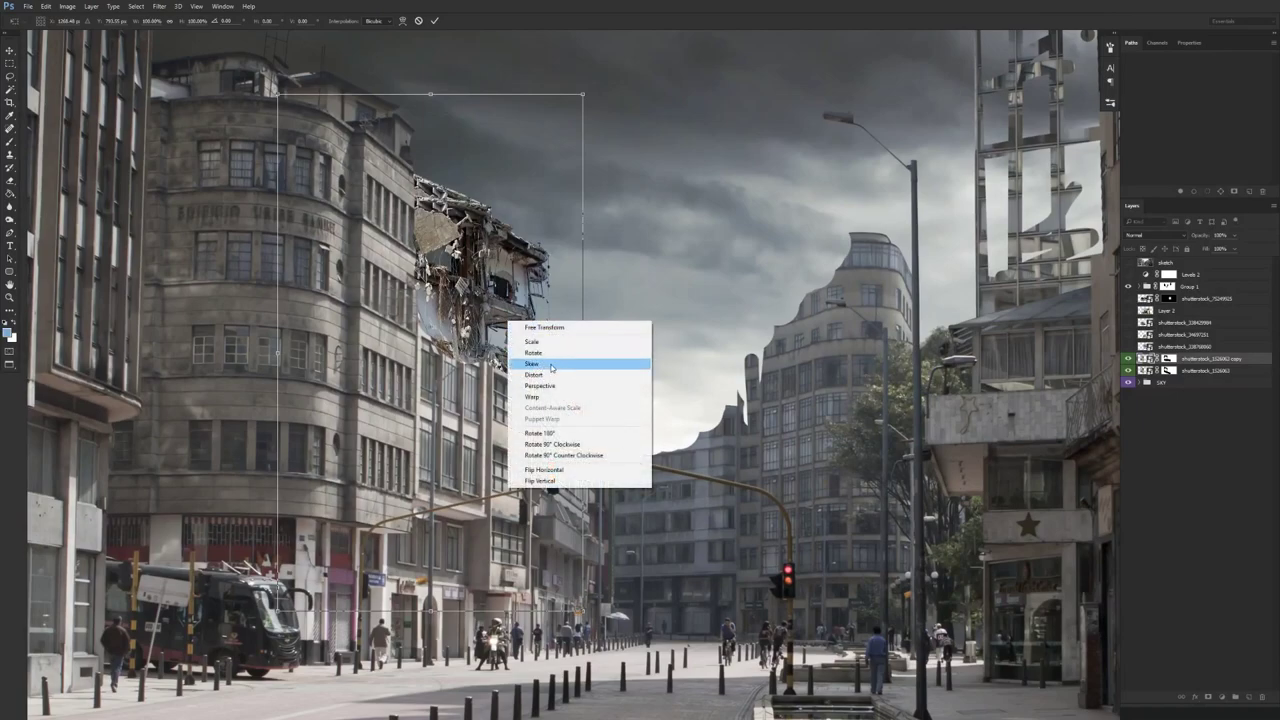
left_click(548, 363)
left_click_drag(277, 353, 277, 362)
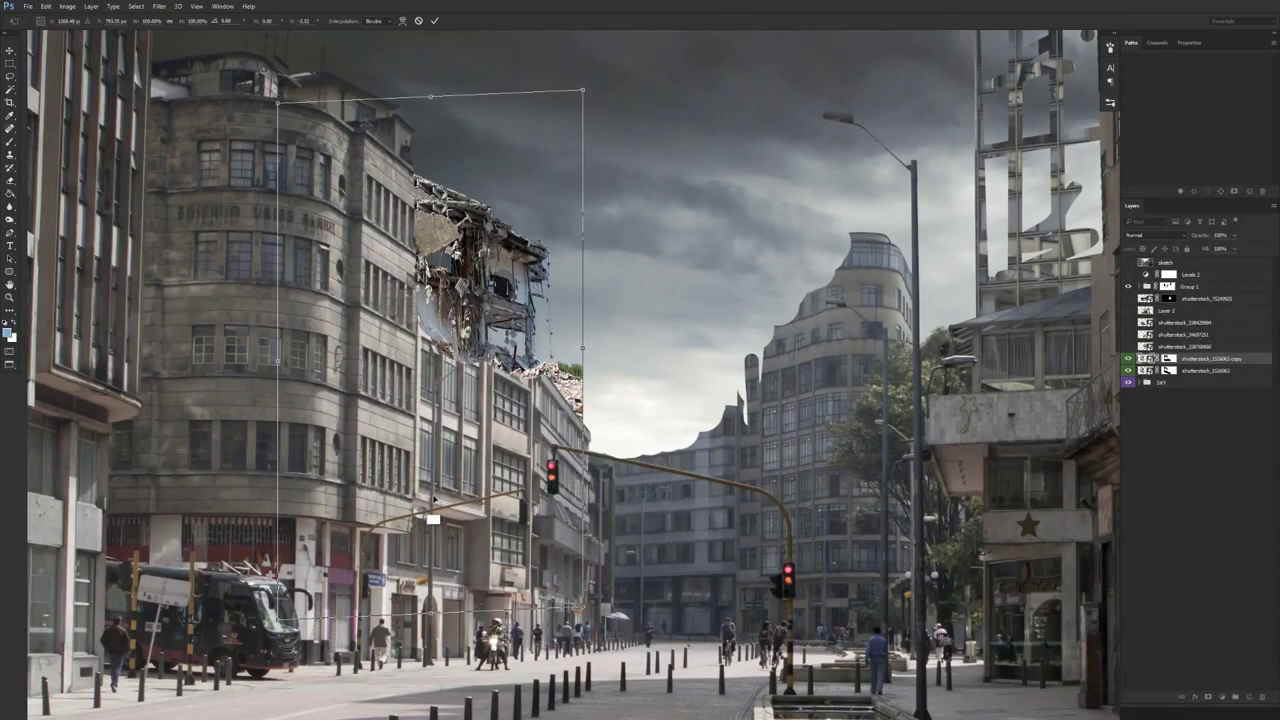
left_click_drag(432, 613, 419, 612)
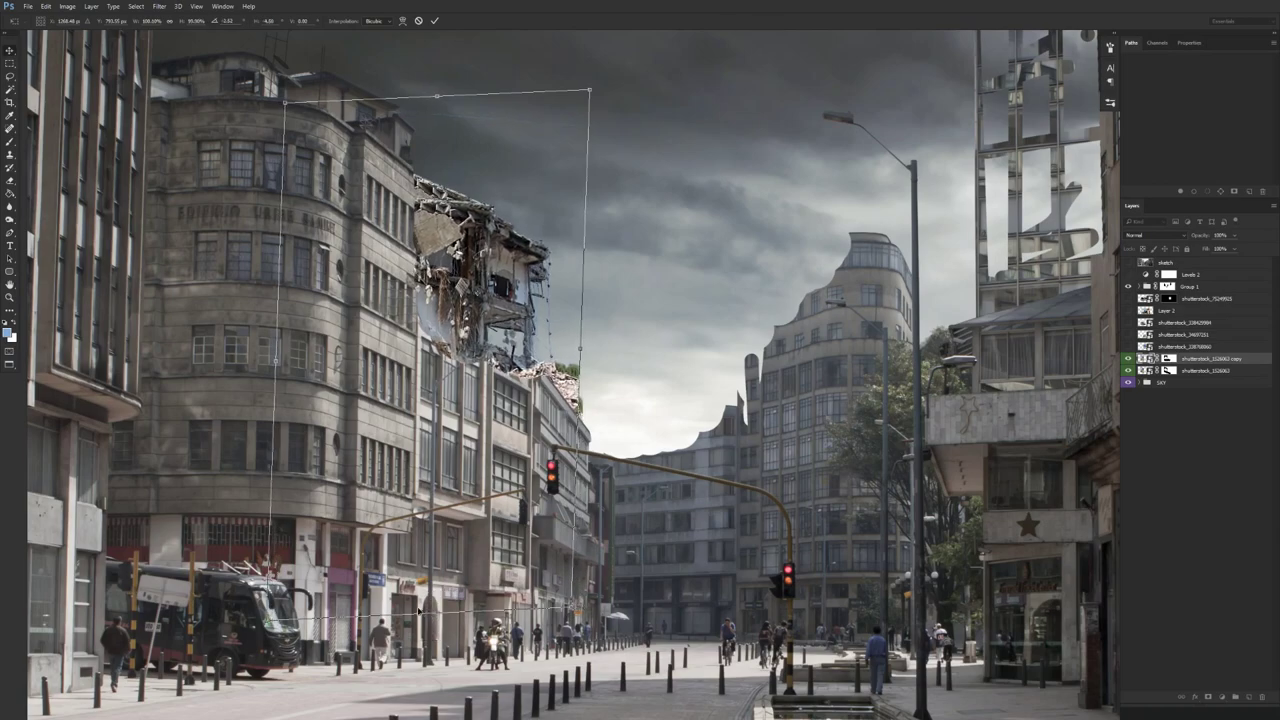
key("Return")
- Put the original ruin layer in a masked group and paint out its upper part on the group mask while the duplicate is hidden
left_click(1200, 373)
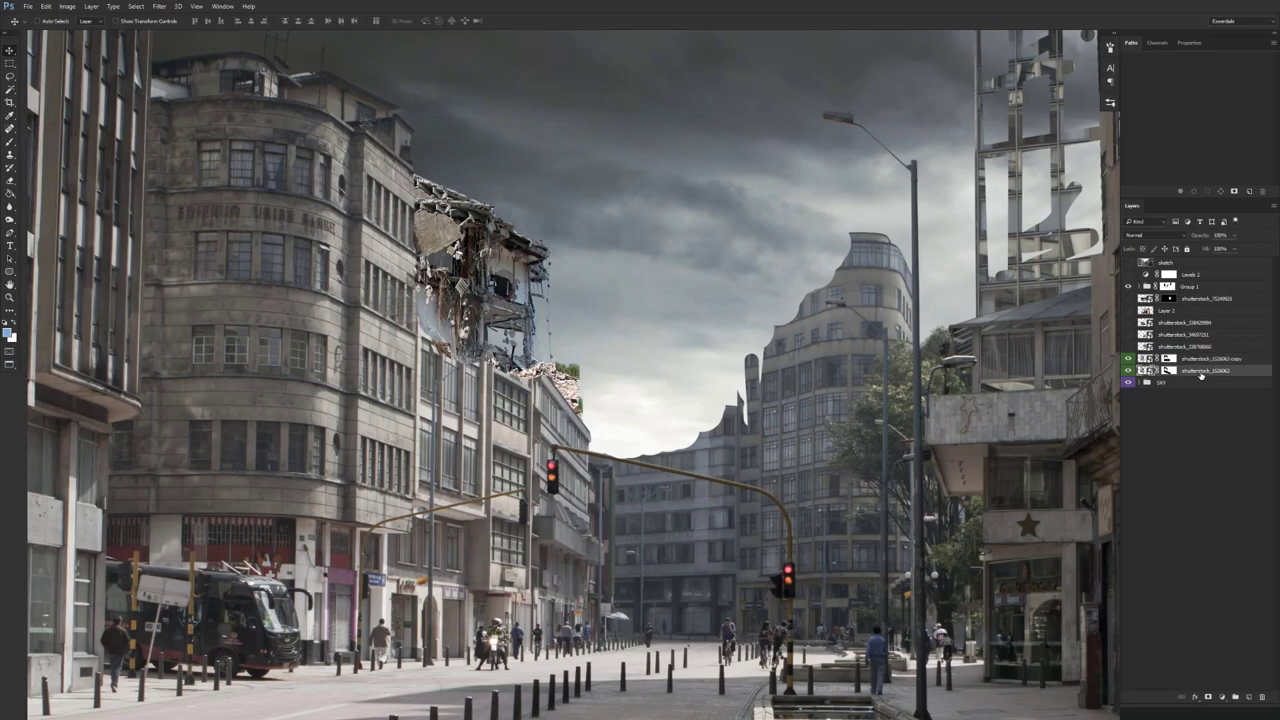
key("ctrl+g")
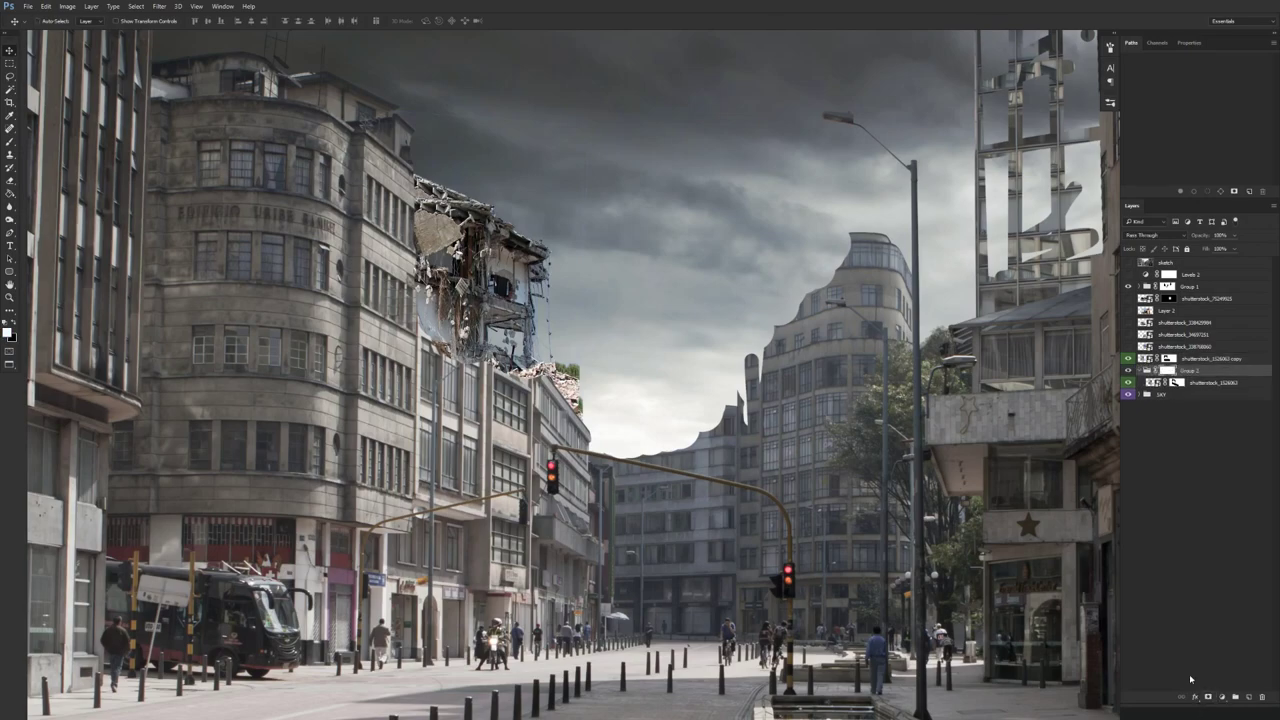
key("b")
left_click(1128, 358)
left_click_drag(480, 231, 453, 236)
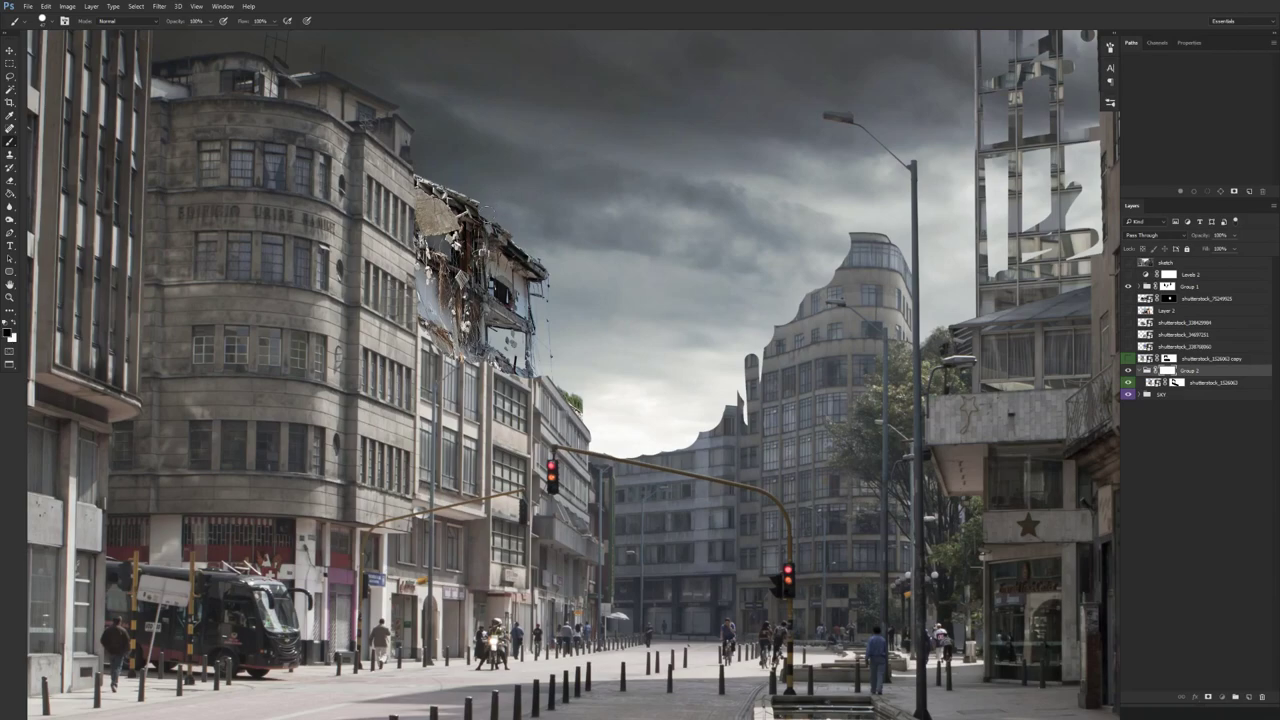
mouse_move(484, 214)
left_mouse_down()
mouse_move(418, 216)
mouse_move(440, 173)
left_mouse_up()
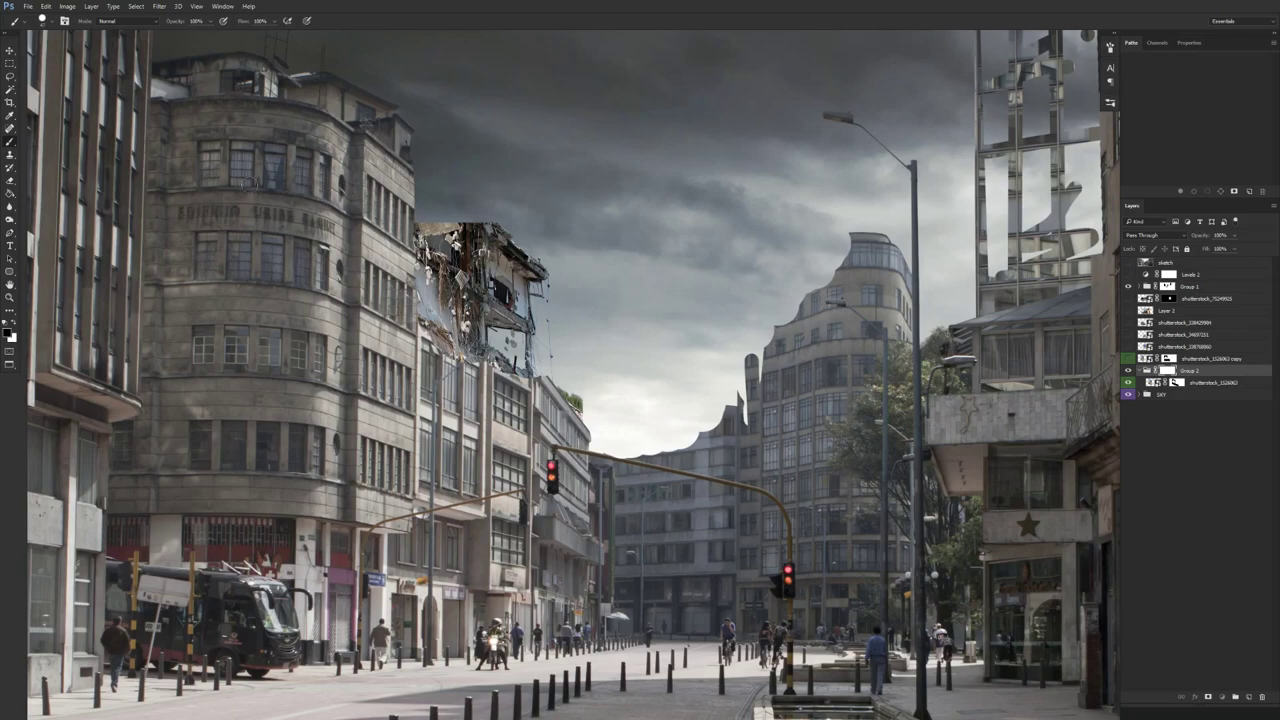
left_click(1127, 361)
- Outline the ruin on the original layer's mask with a freehand selection and fill everything outside it with black
left_click(1188, 358)
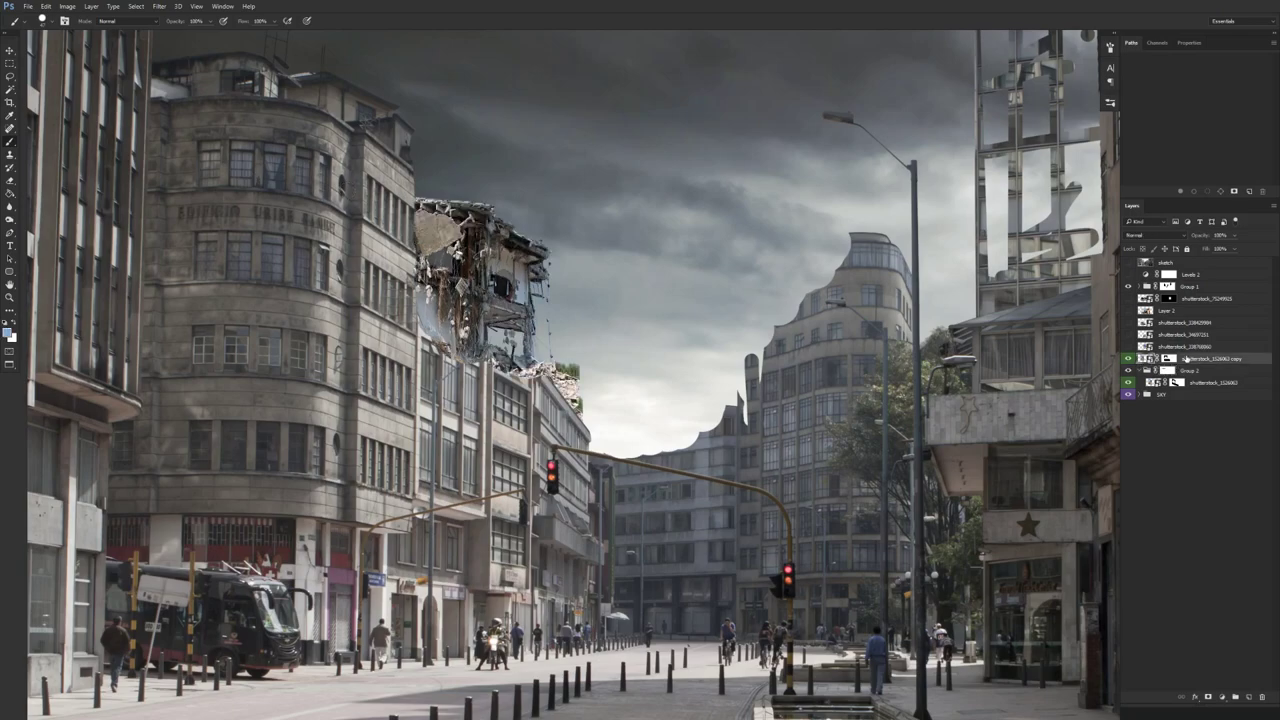
key("v")
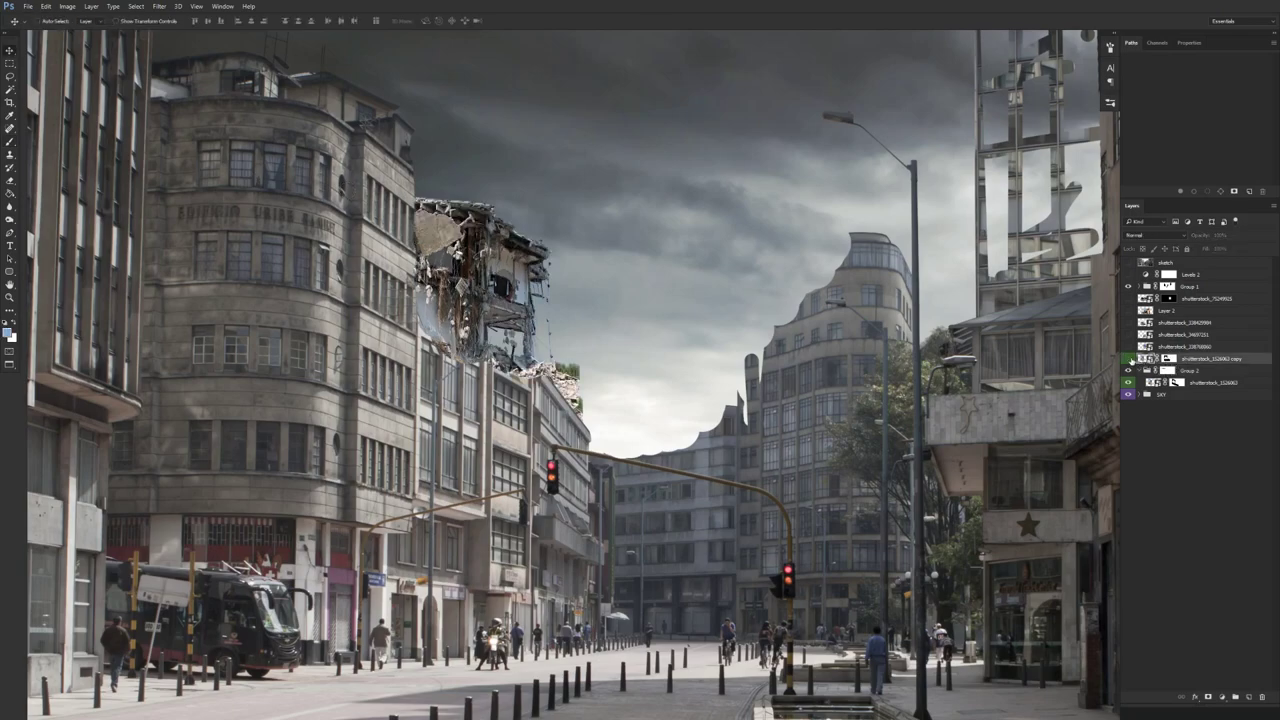
left_click(1177, 383, "alt")
key("l")
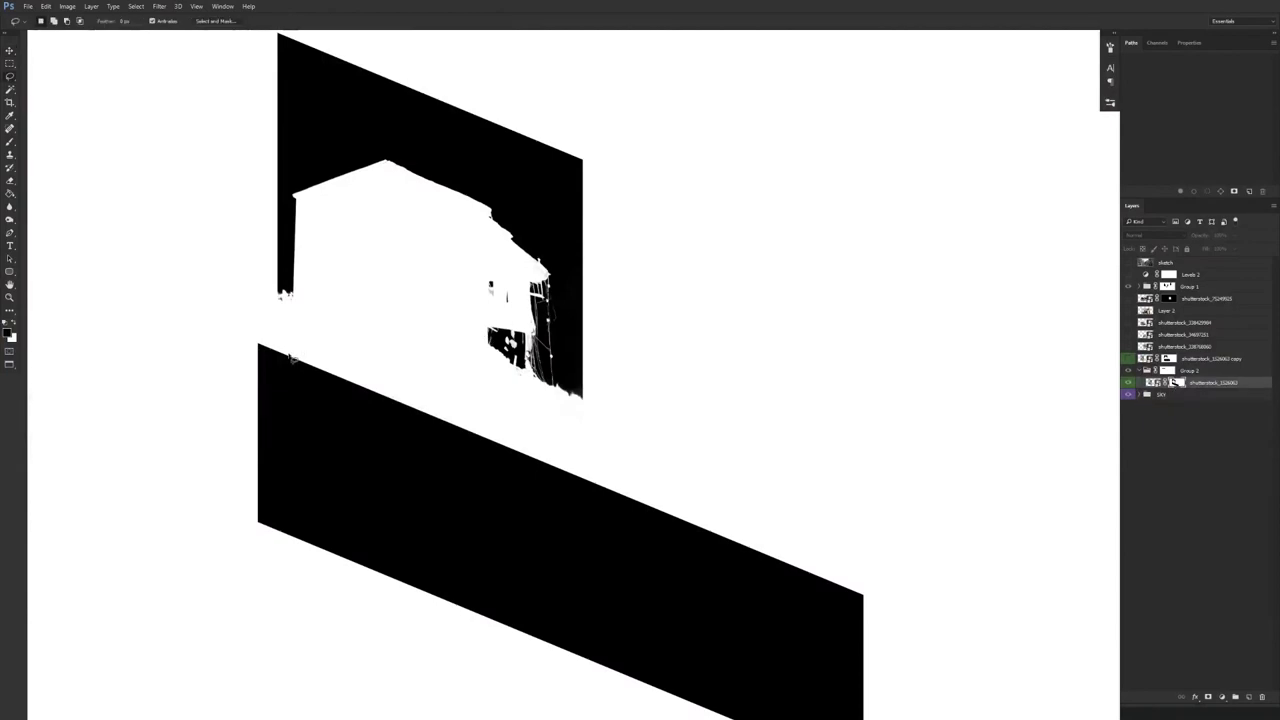
mouse_move(274, 366)
left_mouse_down()
mouse_move(288, 154)
mouse_move(385, 116)
mouse_move(513, 182)
mouse_move(567, 249)
mouse_move(582, 392)
mouse_move(571, 512)
mouse_move(507, 524)
left_mouse_up()
key("ctrl+shift+i")
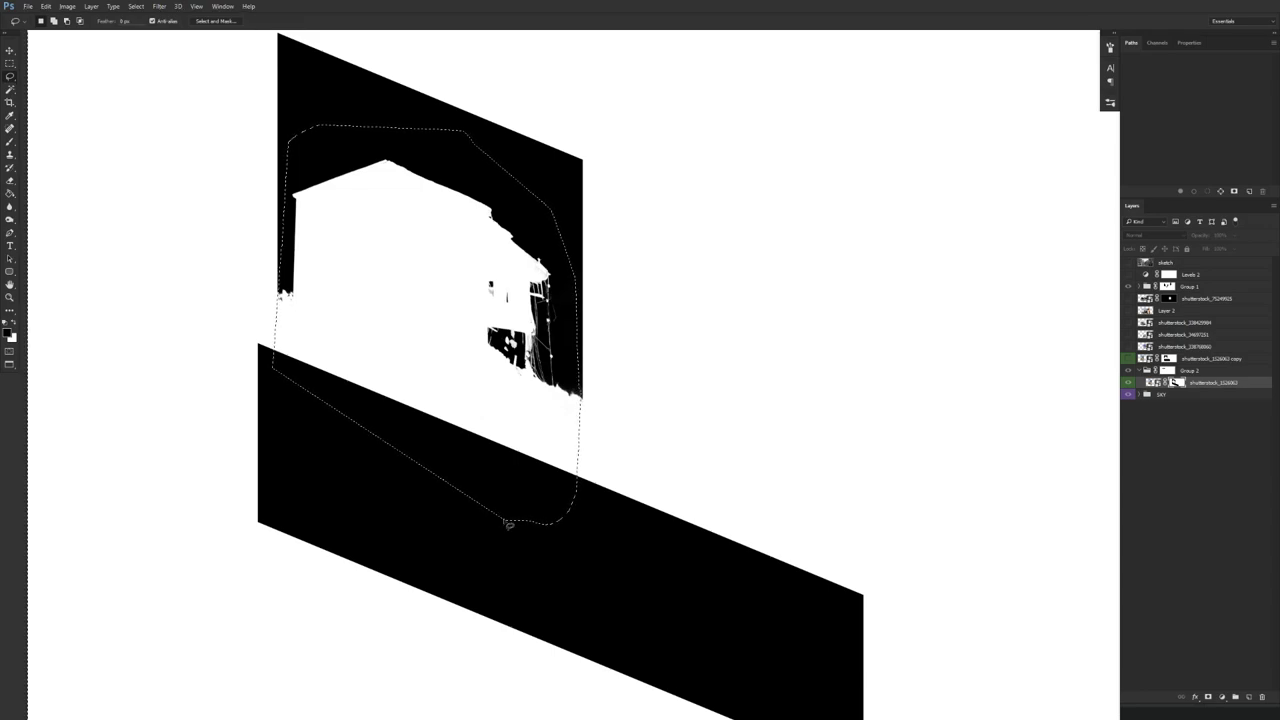
key("x")
key("ctrl+BackSpace")
key("ctrl+d")
key("v")
left_click(1178, 383, "alt")
left_click(1178, 383, "alt")
- Show the duplicated ruin and black out everything in its mask outside a freehand outline around the building
left_click(1128, 358)
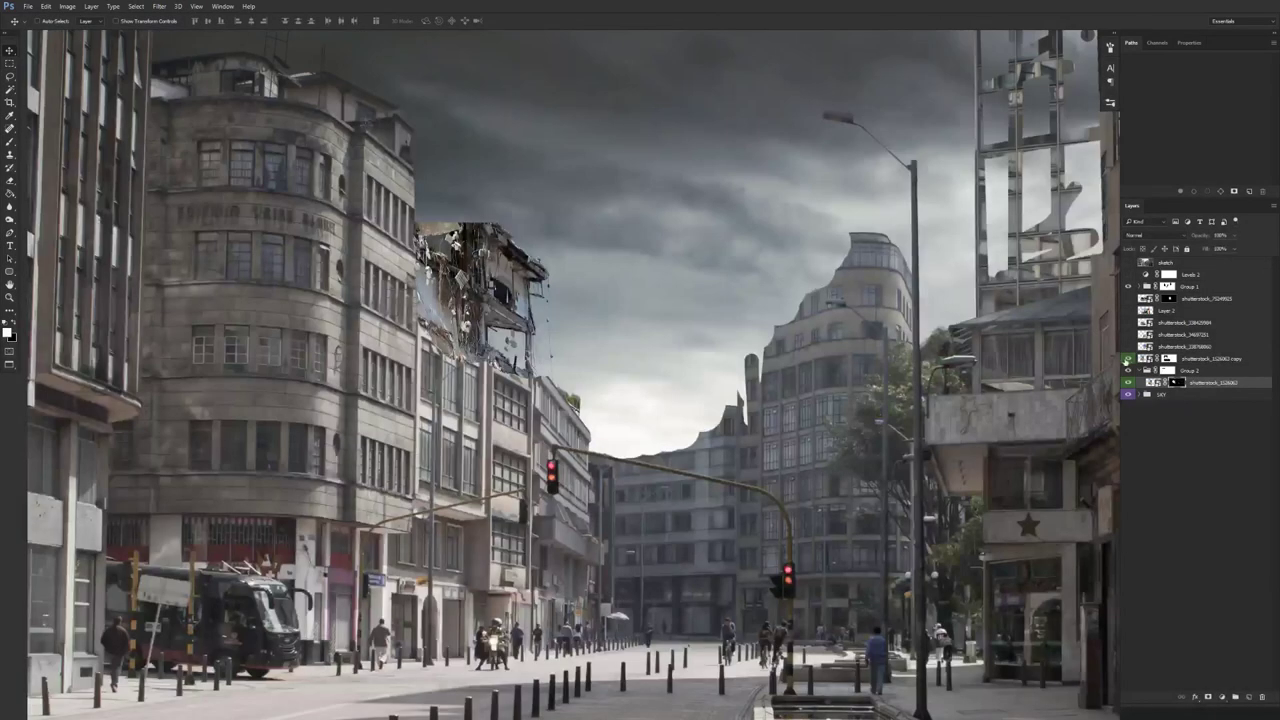
left_click(1197, 358)
left_click(1169, 359, "alt")
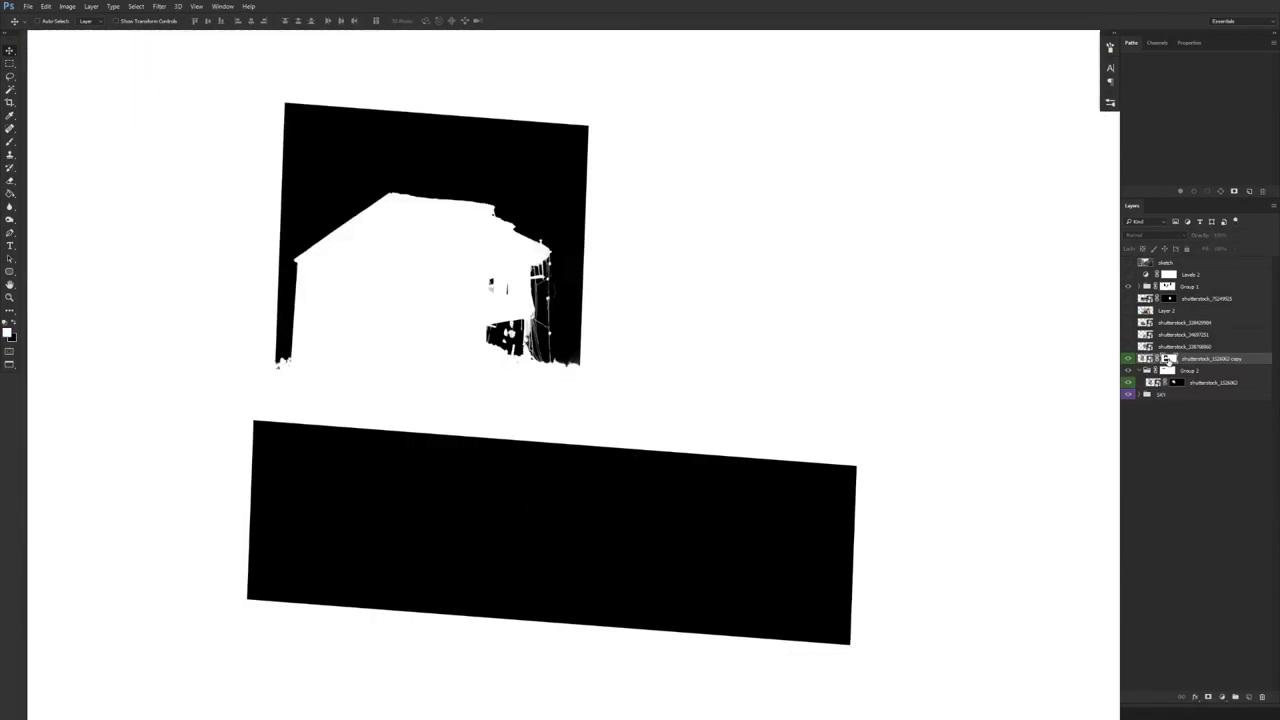
key("l")
mouse_move(284, 391)
left_mouse_down()
mouse_move(287, 256)
mouse_move(368, 161)
mouse_move(555, 177)
mouse_move(573, 256)
mouse_move(564, 421)
mouse_move(547, 484)
mouse_move(505, 503)
left_mouse_up()
key("ctrl+BackSpace")
key("ctrl+d")
key("v")
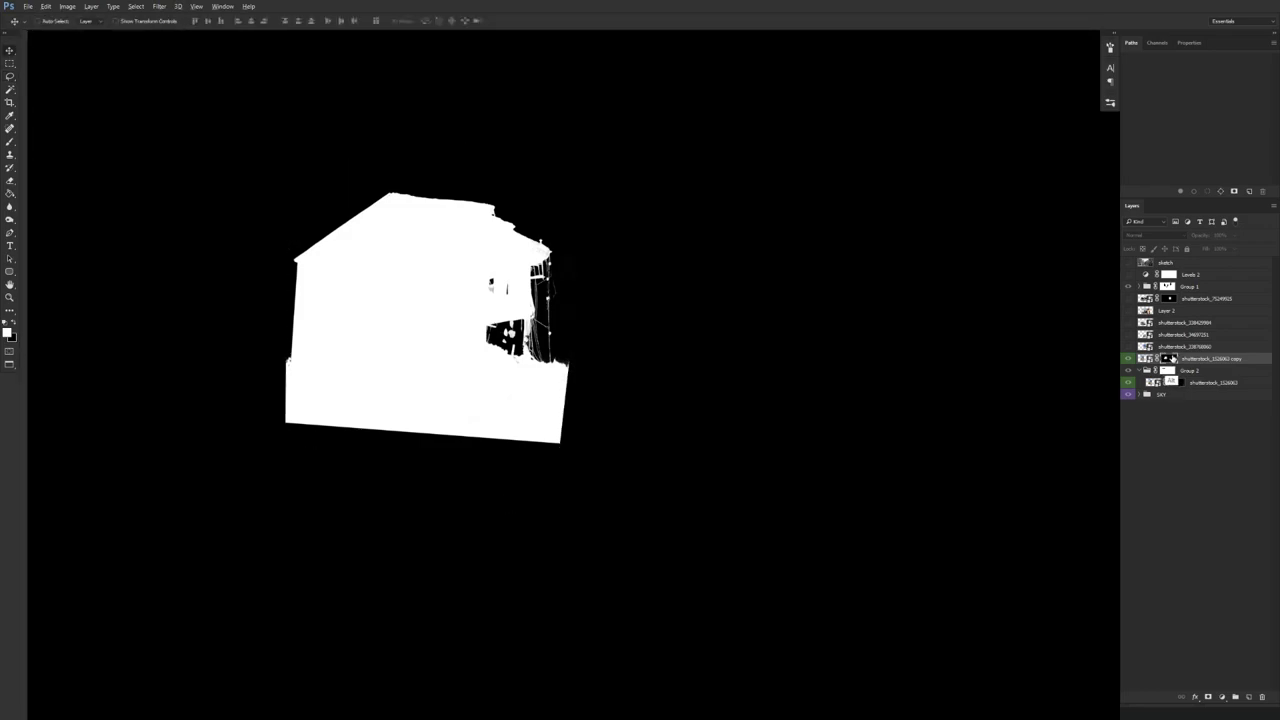
left_click(1169, 359, "alt")
- Move the duplicated ruin down a little and skew it vertically, lowering its left side
key("ctrl+minus")
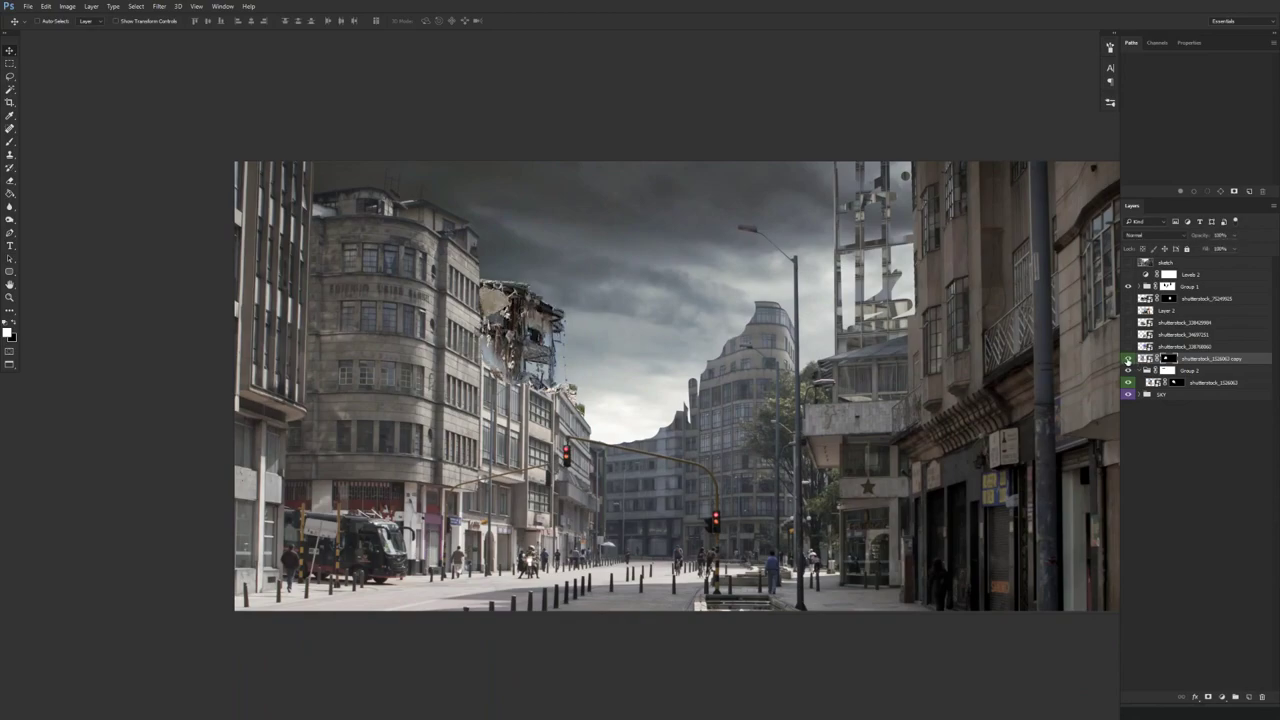
key("b")
scroll(537, 300, "up", 3)
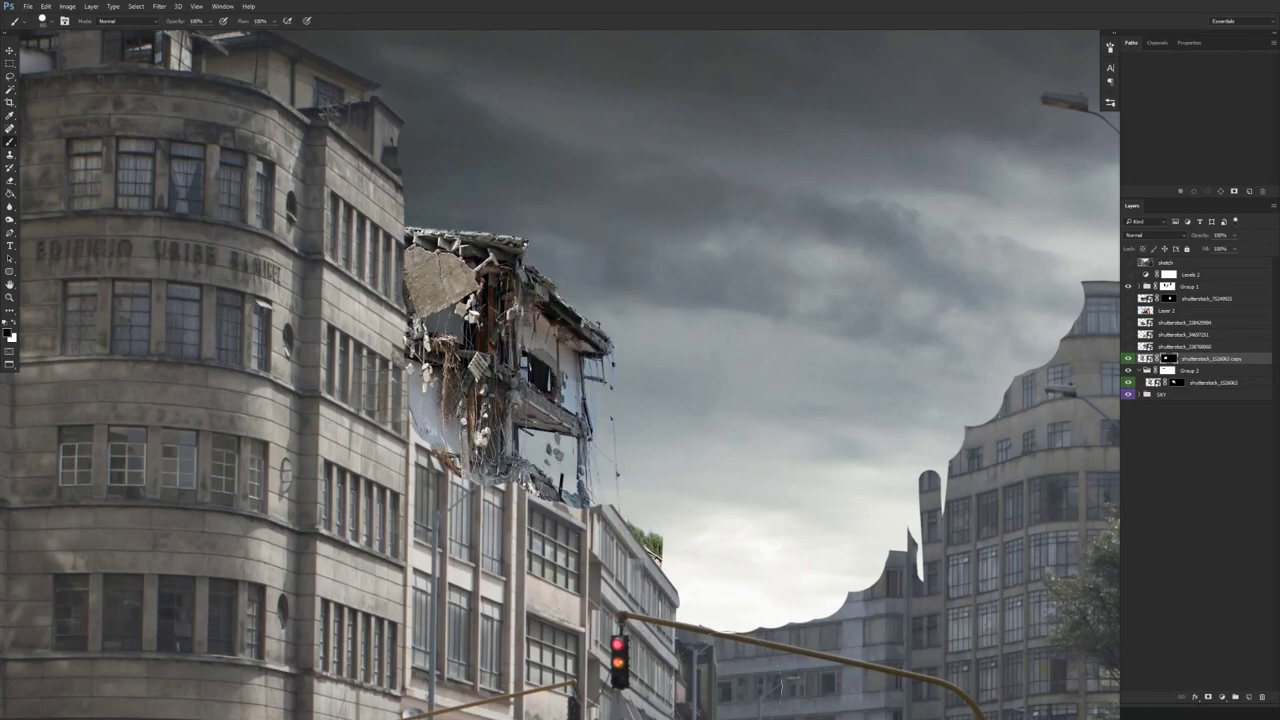
key("v")
mouse_move(697, 348)
left_mouse_down()
mouse_move(697, 378)
mouse_move(711, 381)
mouse_move(698, 372)
mouse_move(677, 391)
left_mouse_up()
key("ctrl+t")
right_click(636, 408)
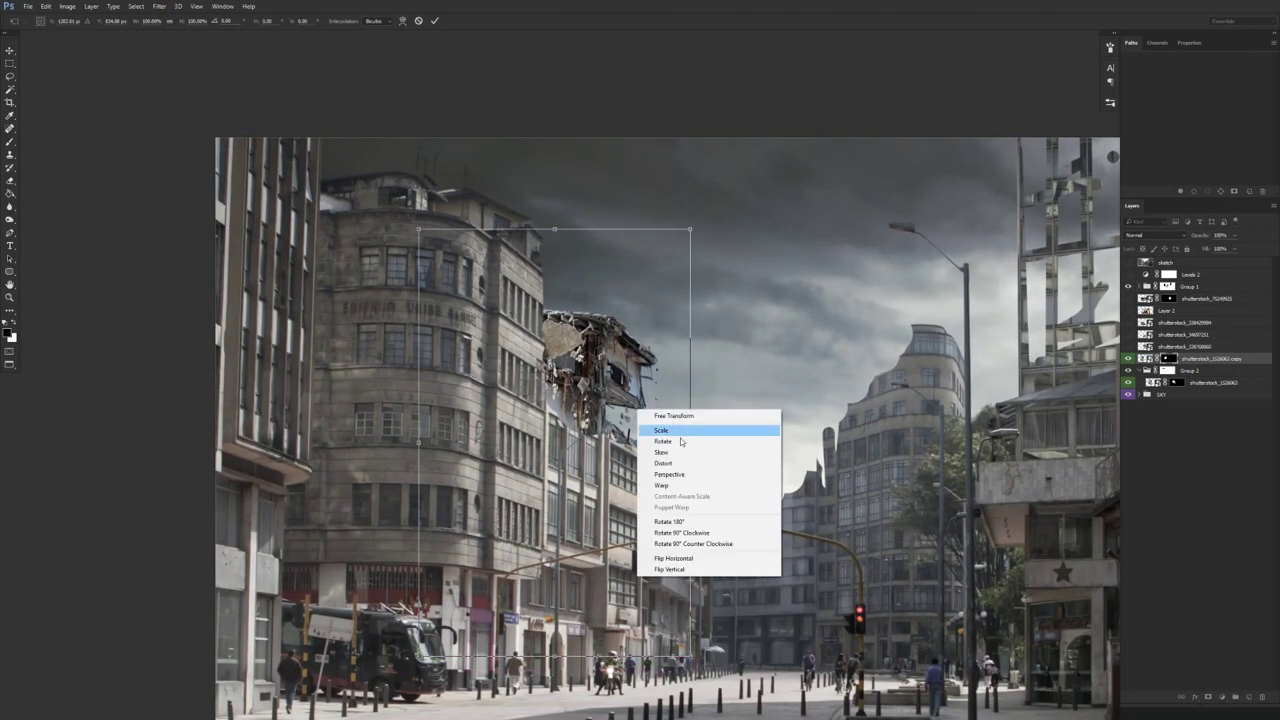
left_click(676, 453)
left_click_drag(418, 442, 397, 466)
key("Return")
left_click_drag(722, 597, 445, 412)
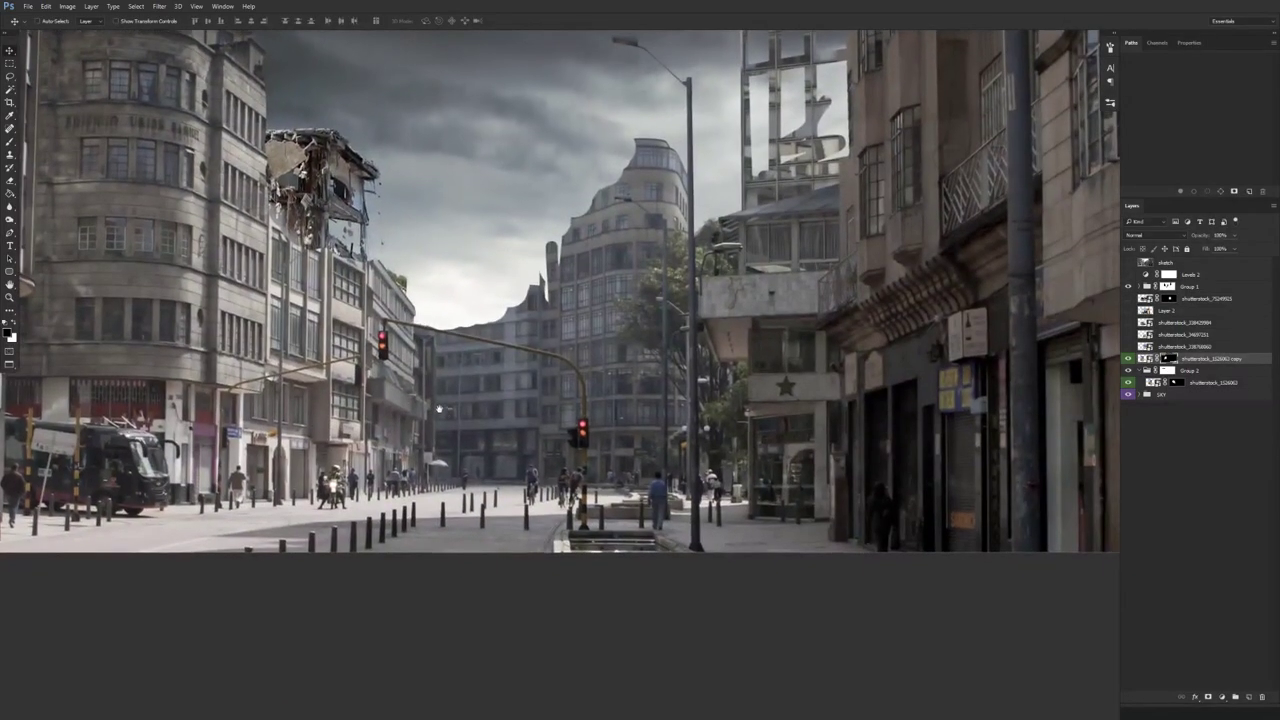
- Use the group mask's selection on the original ruin's mask, and gather both ruin layers in one group without a mask
scroll(424, 333, "down", 3)
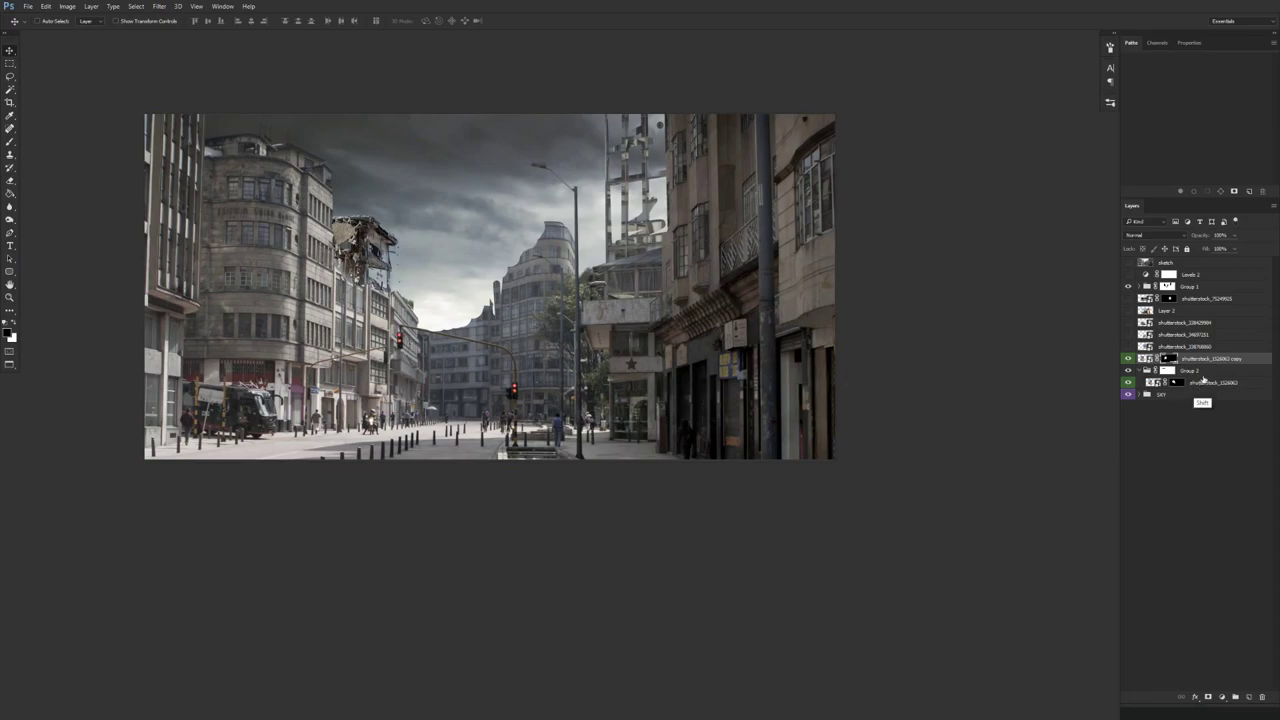
left_click(1138, 371)
left_click(1174, 372)
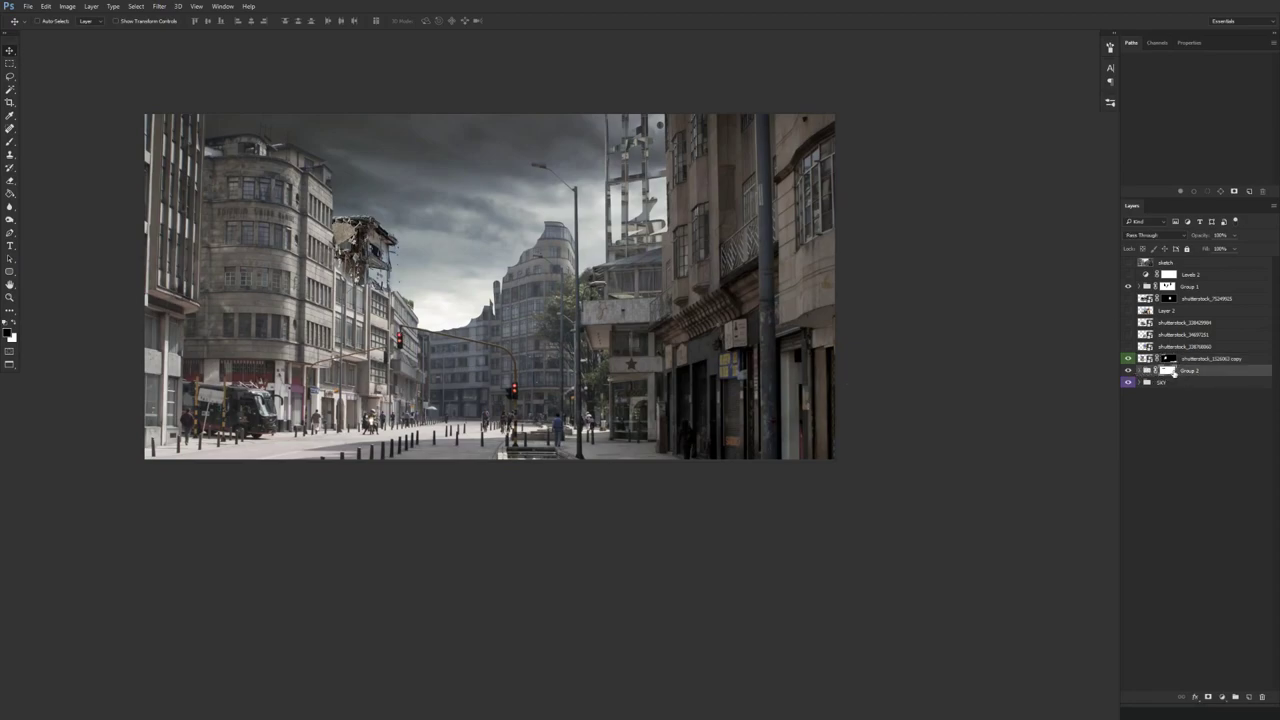
left_click(1168, 373)
left_click(1146, 372)
left_click(1178, 383, "ctrl")
left_click(1178, 383)
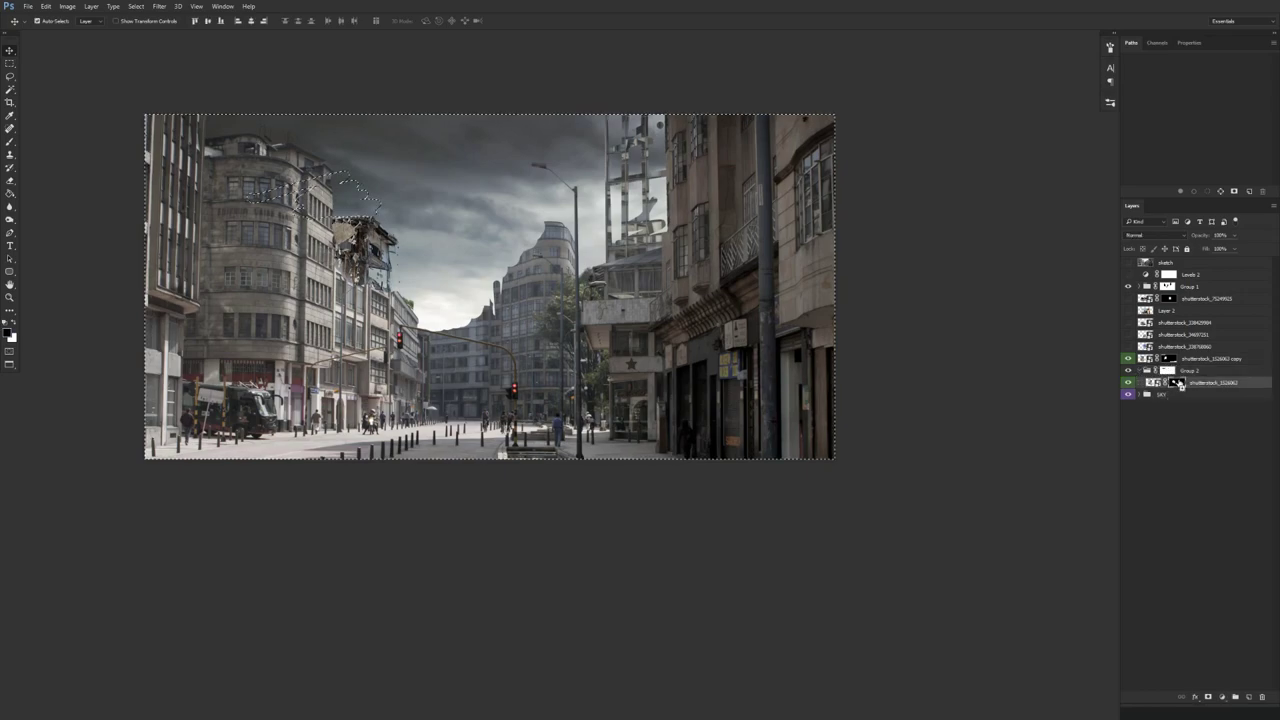
key("ctrl+d")
left_click_drag(1180, 383, 1205, 377)
right_click(1168, 359)
left_click(1186, 381)
- Rename the ruin group bldg_01_base and its two layers bldg_01a and bldg_01b
double_click(1175, 358)
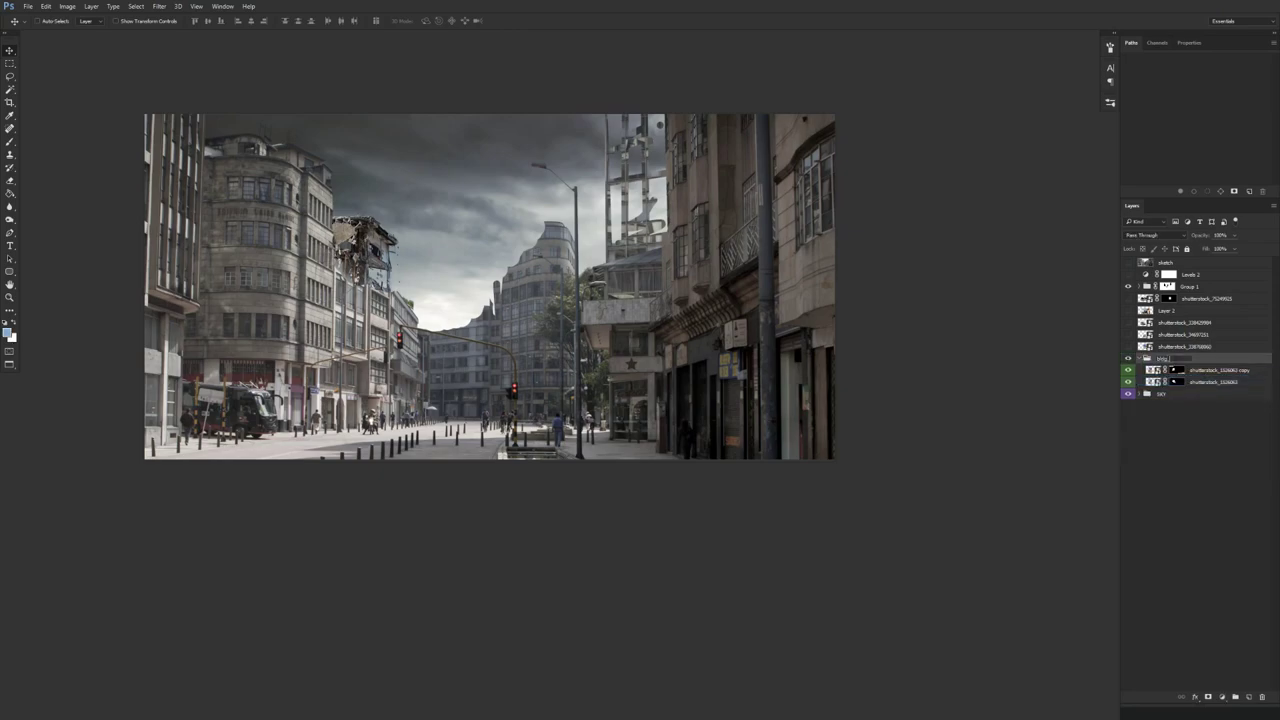
type("bldg_01_base")
key("Return")
double_click(1212, 370)
type("bldg_01a")
key("Return")
double_click(1208, 382)
type("bldg_01b")
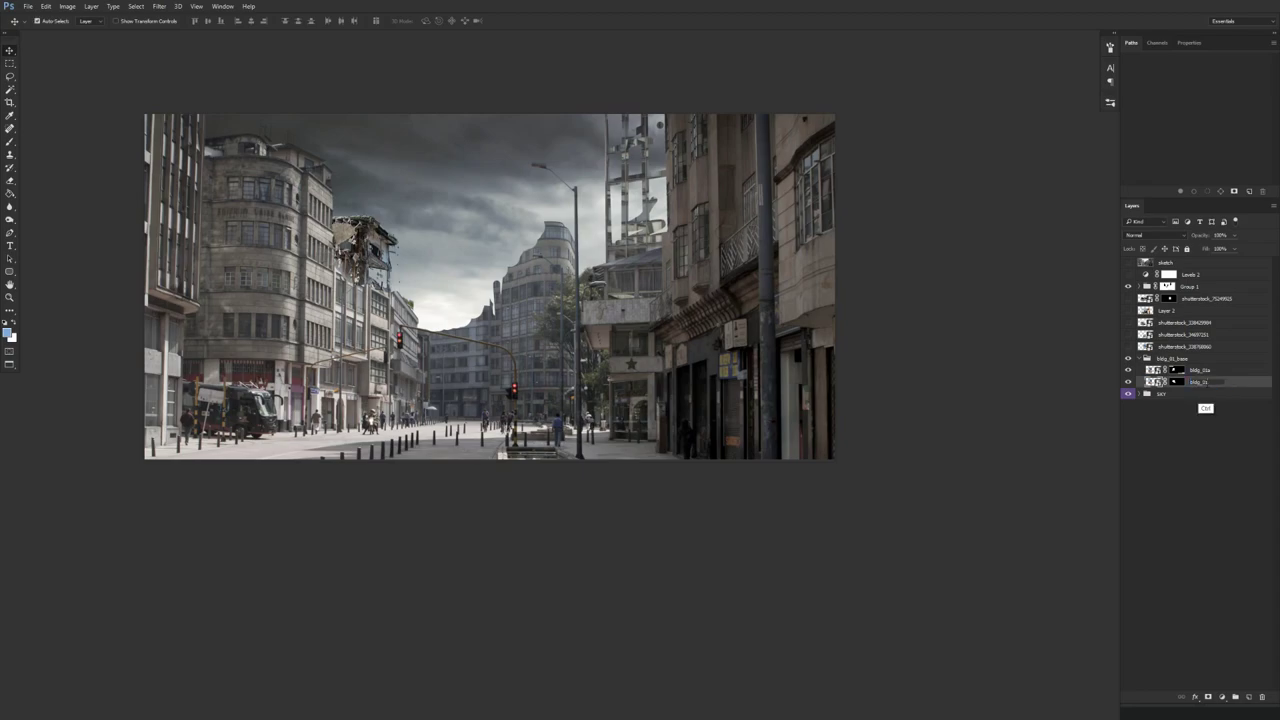
key("Return")
- Label the bldg_01_base group orange and clip a new Levels adjustment layer to it
left_click(1138, 359)
right_click(1176, 363)
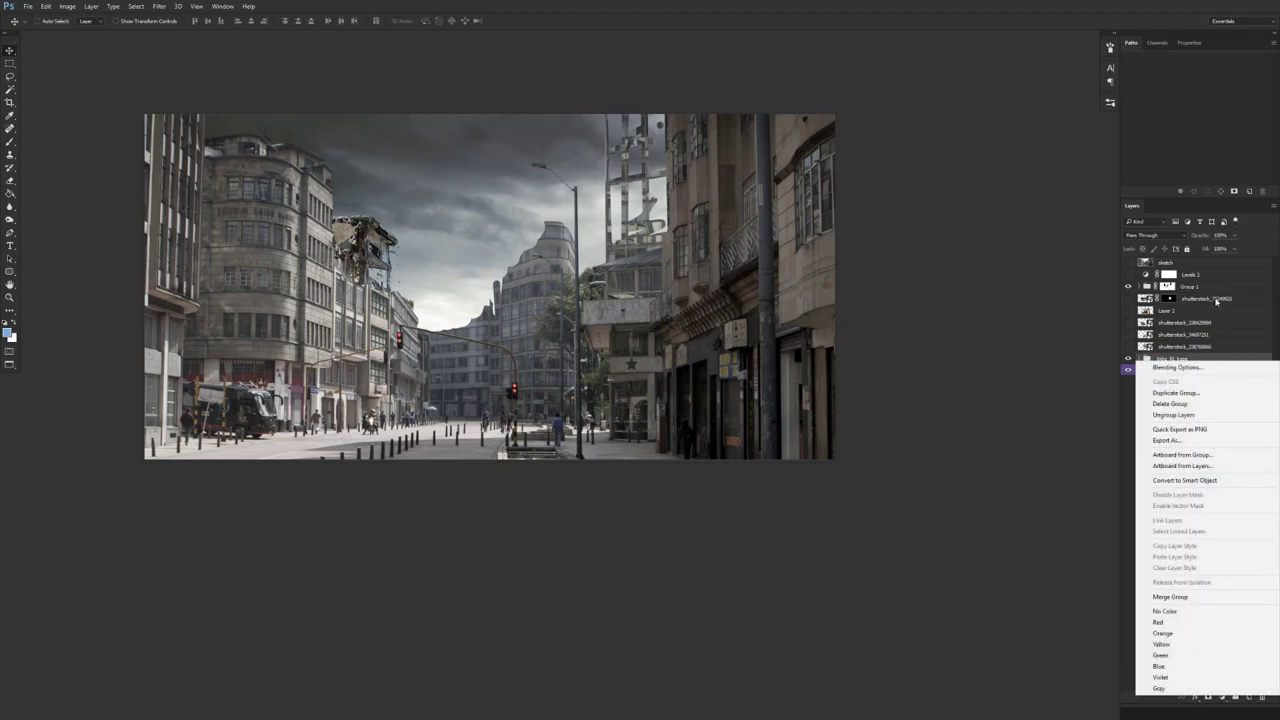
left_click(1177, 636)
left_click(1221, 697)
left_click(1214, 530)
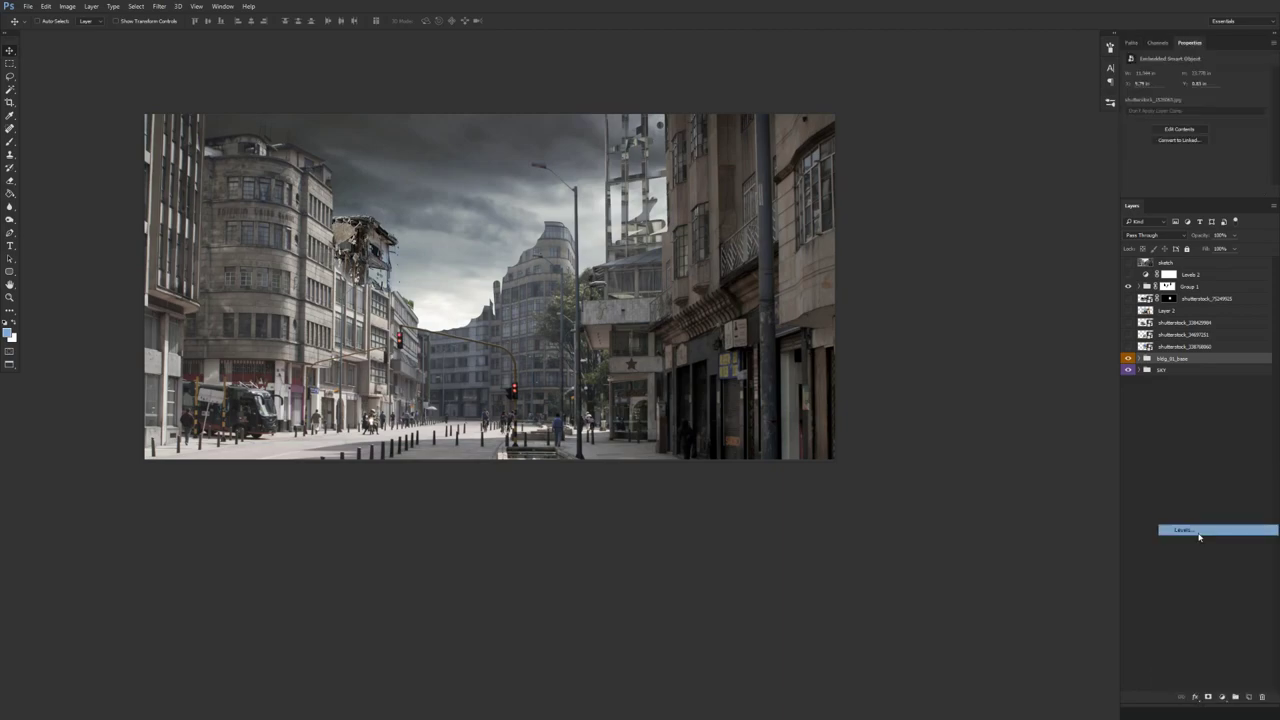
left_click(1198, 365, "alt")
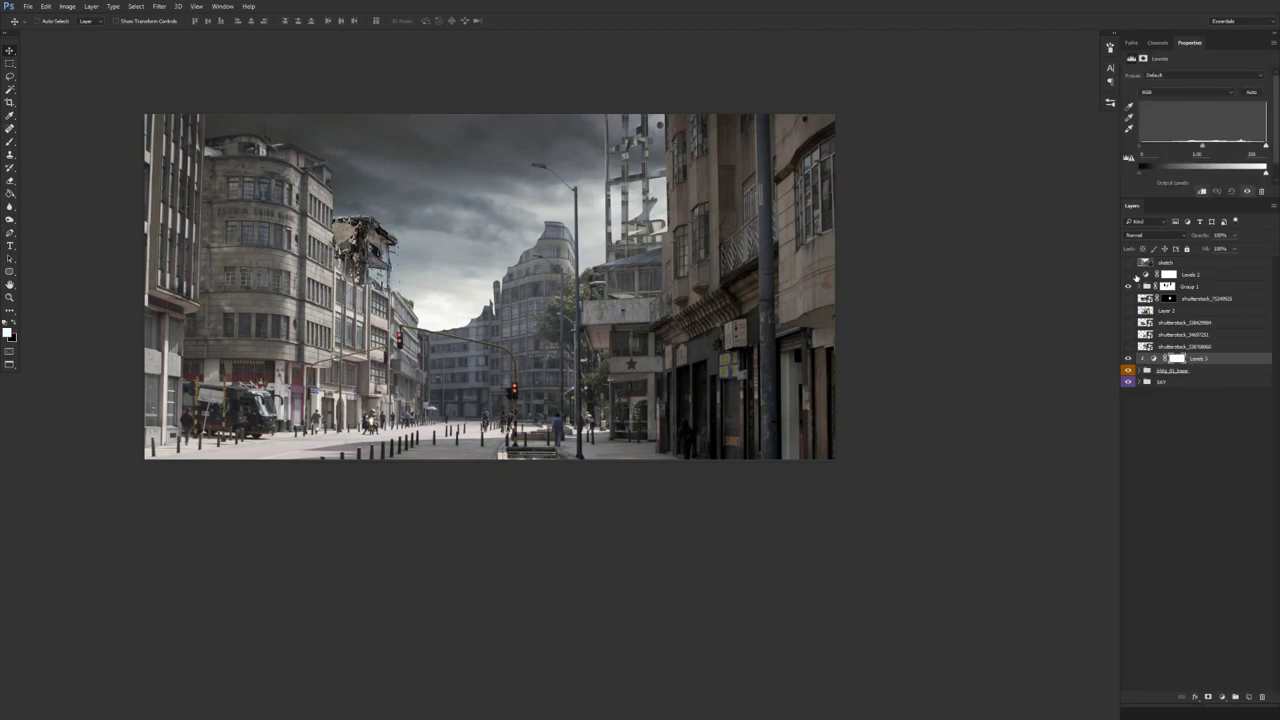
- Turn on the top Levels check layer and raise the output black level of the ruin's clipped Levels to match the surrounding shadows
left_click(1130, 275)
left_click(1196, 275)
left_click(1206, 362)
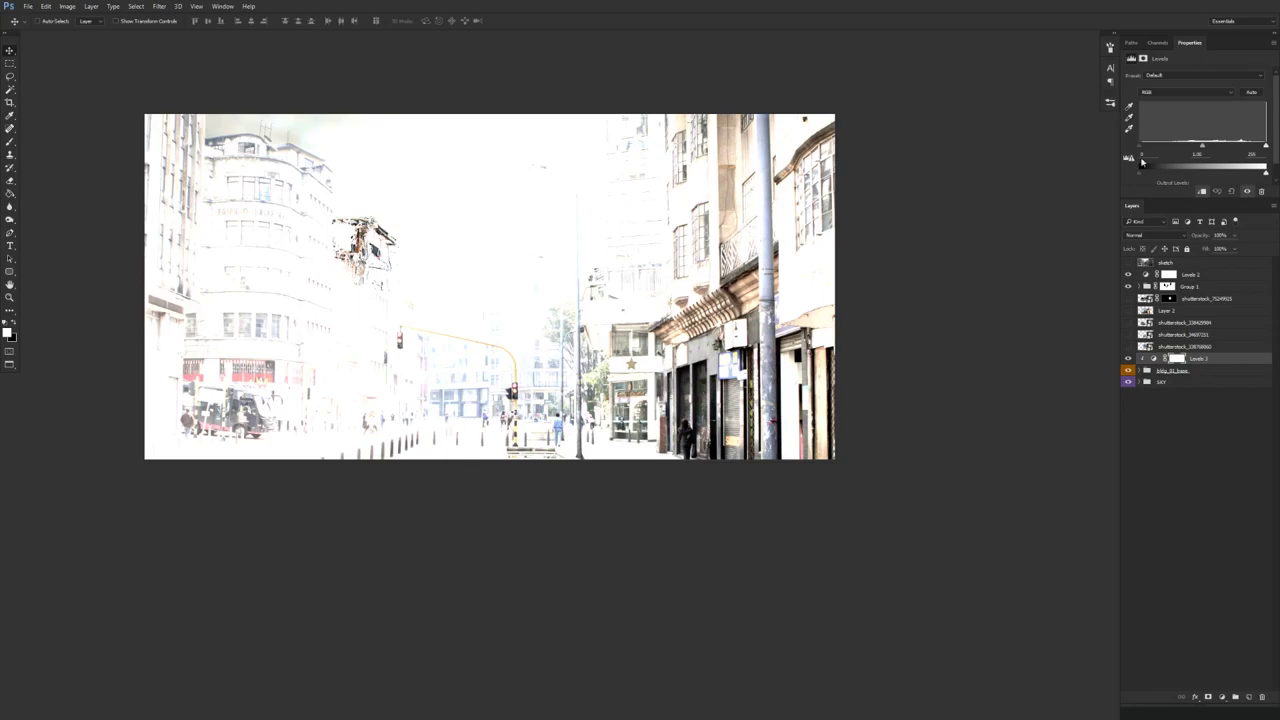
left_click_drag(1141, 171, 1161, 174)
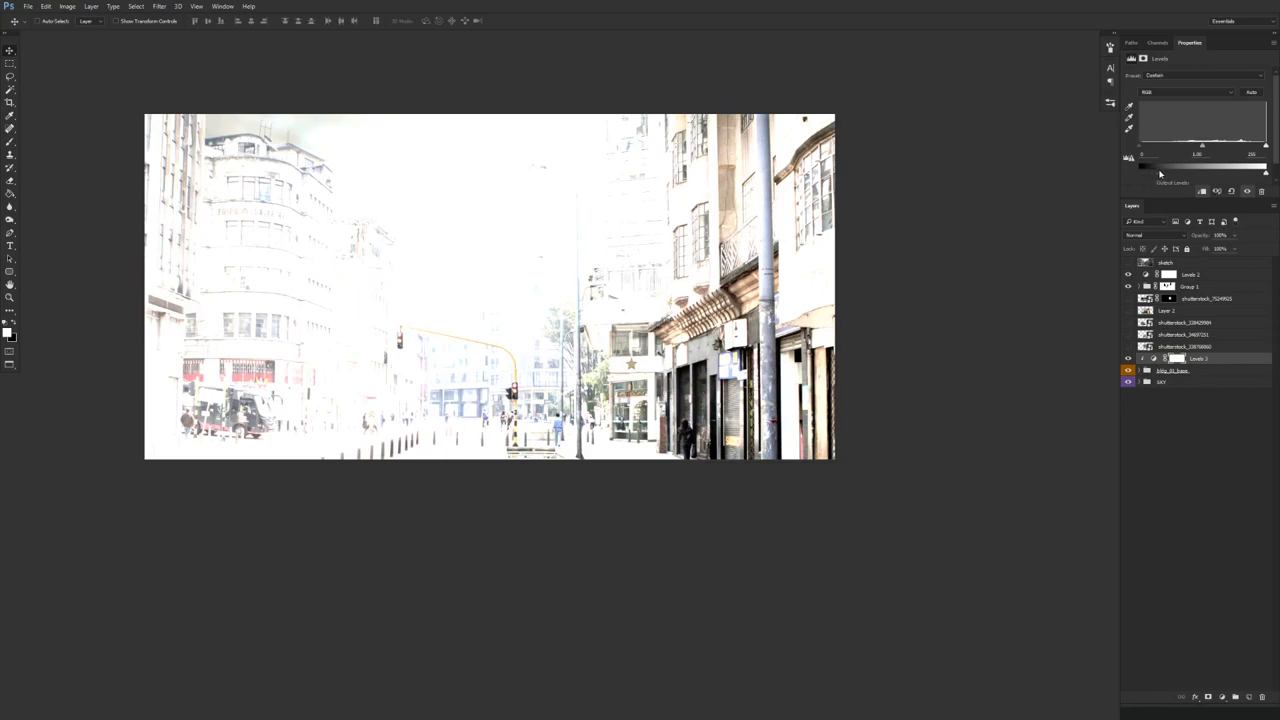
left_click(1130, 276)
left_click(1130, 276)
- Reset the top Levels check layer, raise its black input to about 196, and lower the clipped Levels' output white level
left_click(1190, 275)
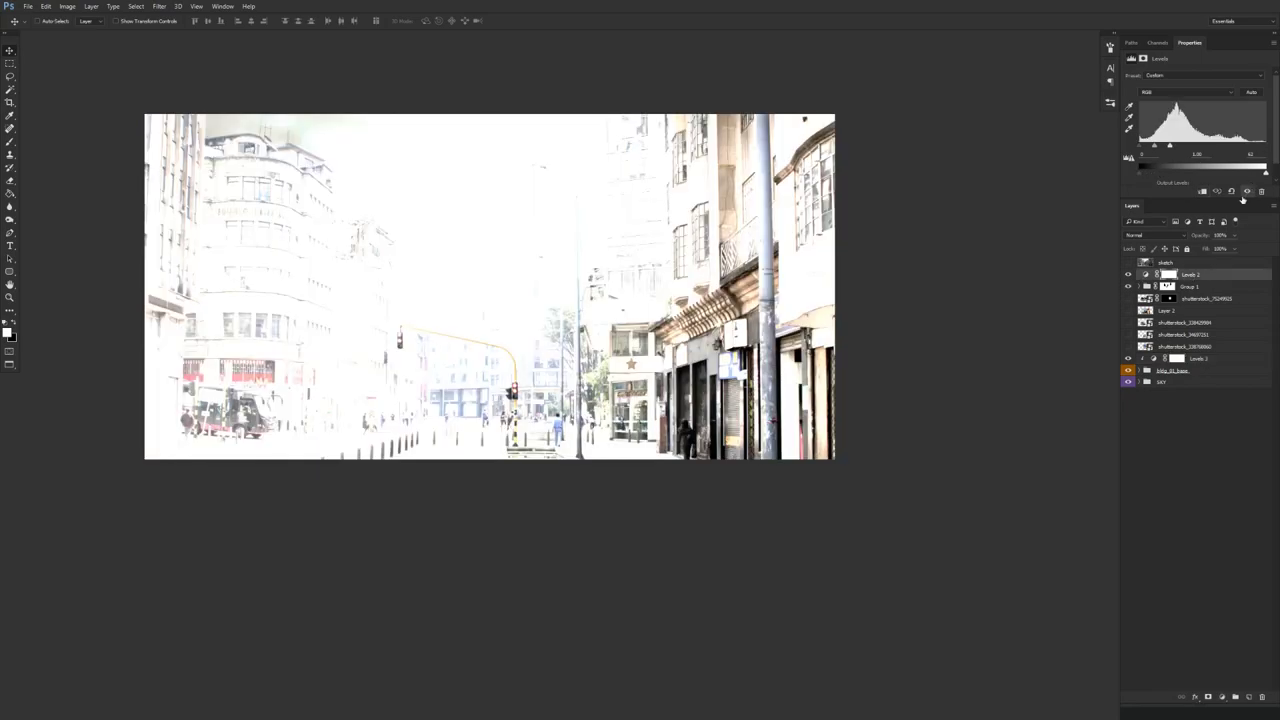
left_click(1233, 191)
left_click_drag(1143, 148, 1237, 141)
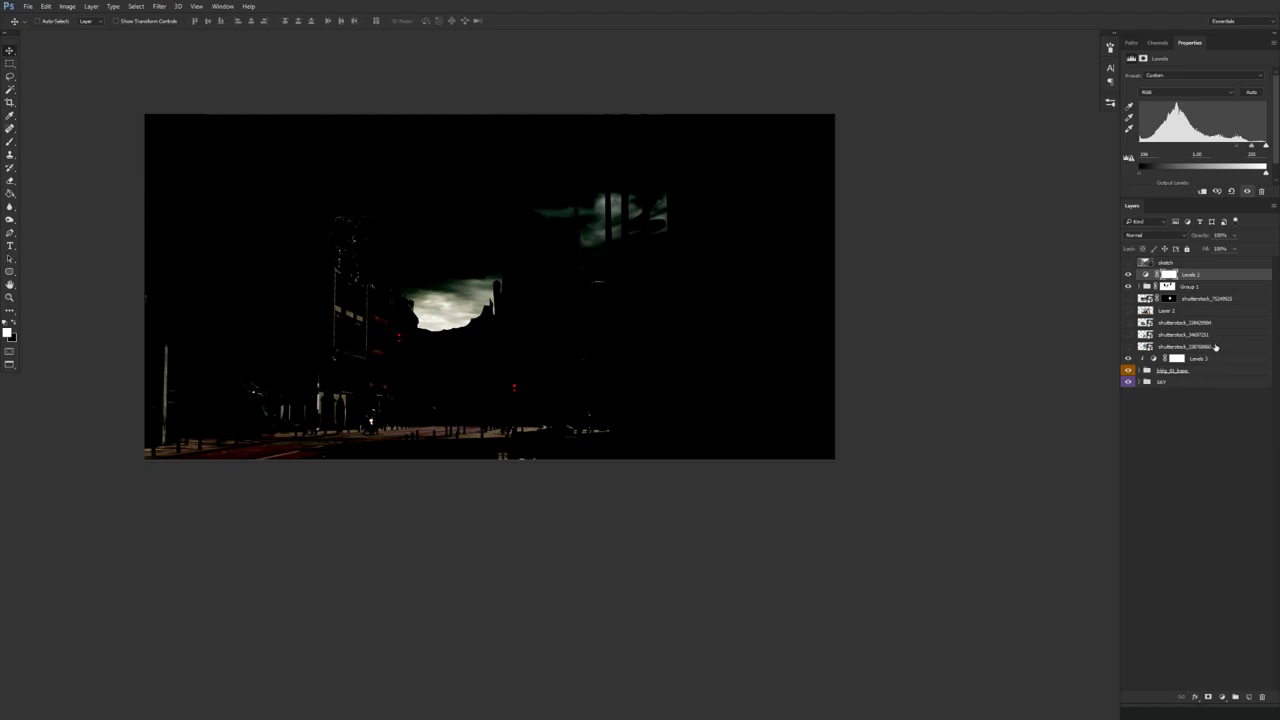
left_click(1211, 358)
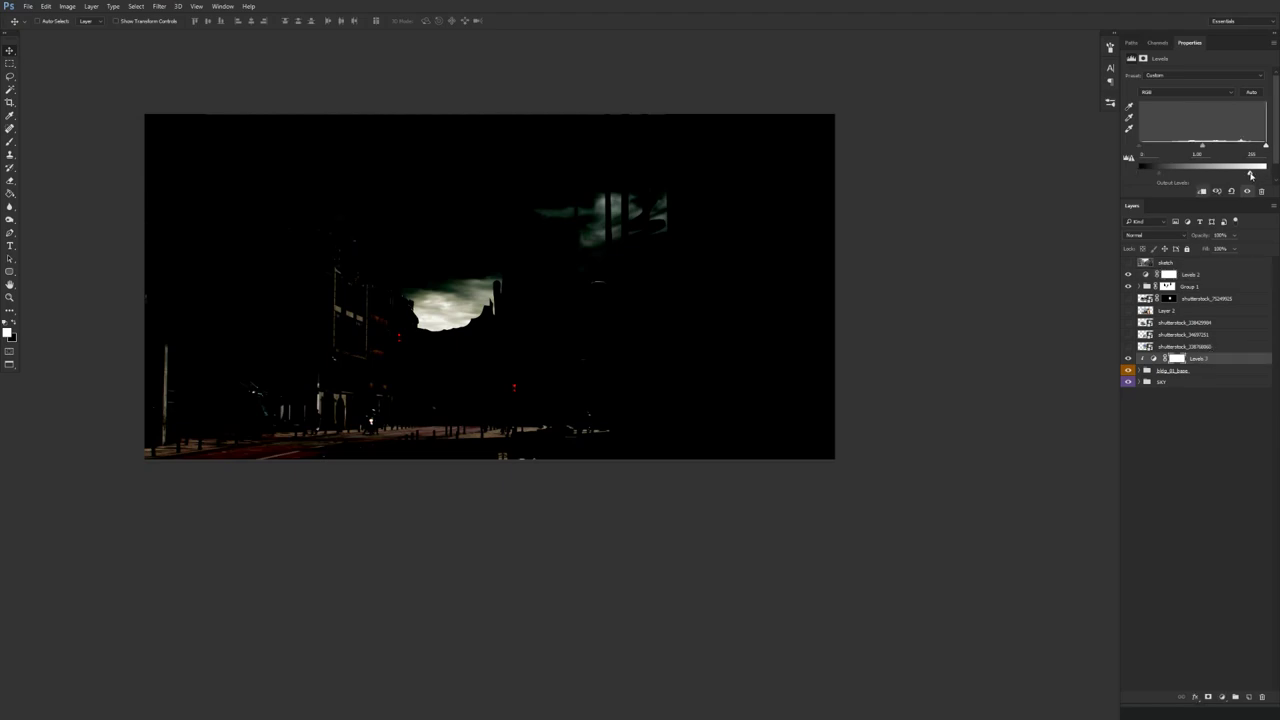
- Lower the check layer's black input, set the clipped Levels' midtones to about 1.45, and hide the check layer
left_click(1195, 274)
left_click_drag(1237, 145, 1186, 150)
left_click(1211, 360)
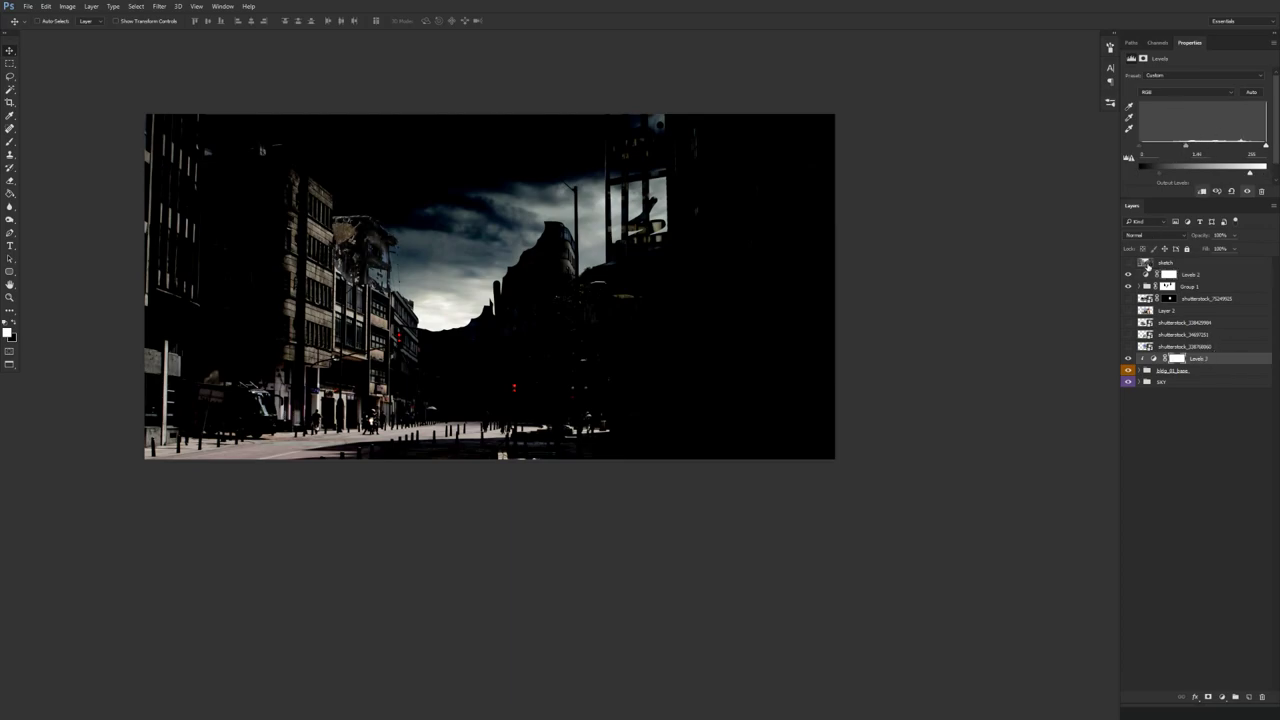
left_click(1128, 276)
scroll(357, 272, "up", 4)
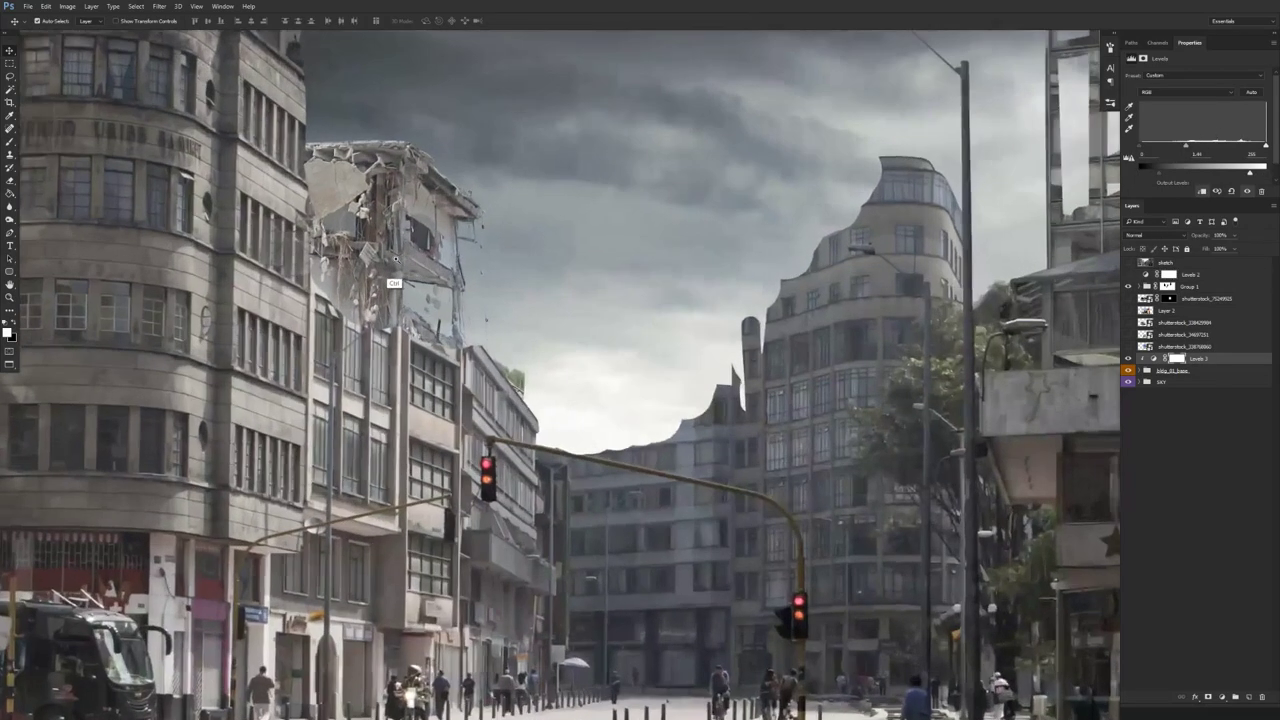
- Return the ruin's clipped Levels to midtones of about 1.00 and a full output white level, checking the whole scene
left_click_drag(1192, 150, 1200, 147)
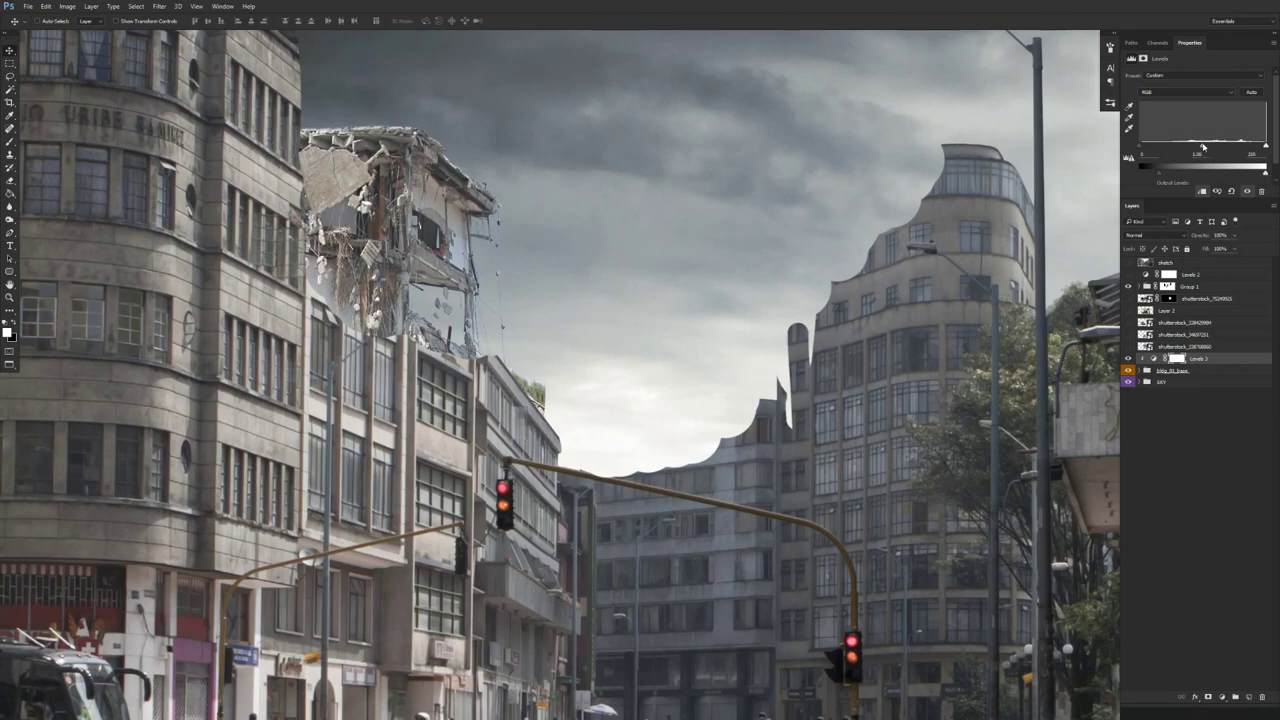
left_click_drag(1203, 147, 1205, 147)
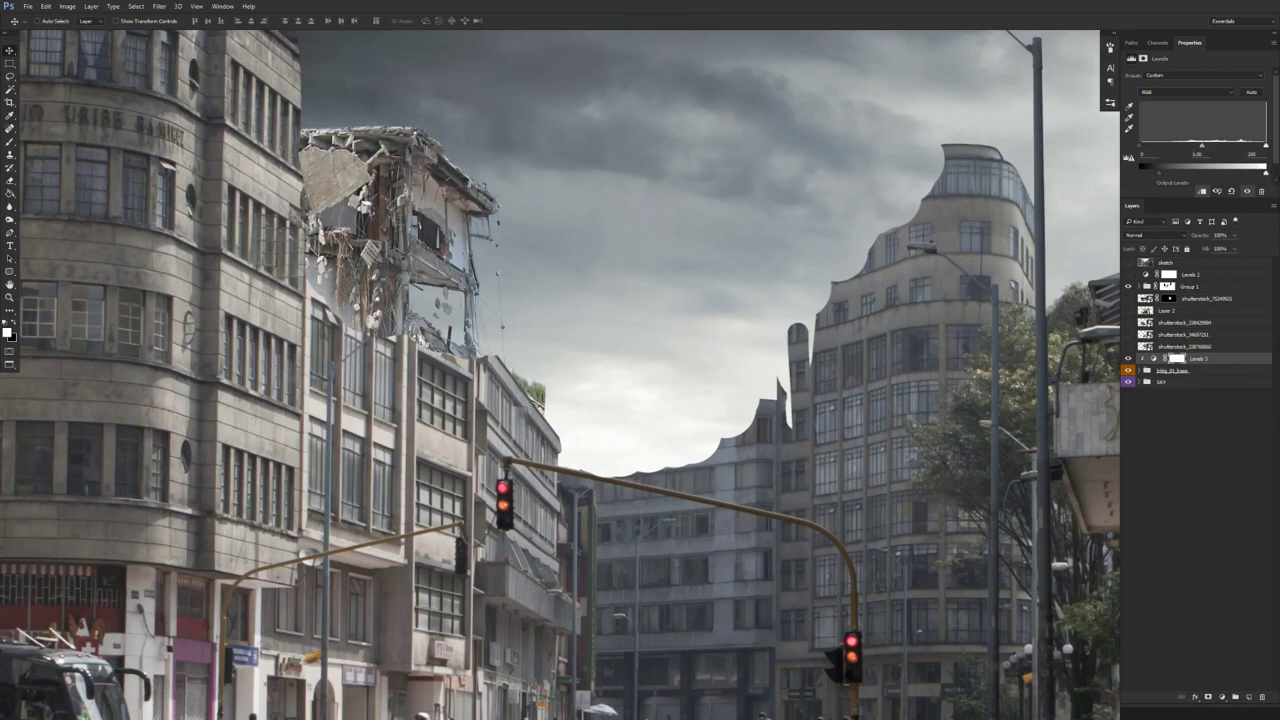
left_click_drag(468, 404, 437, 441)
left_click_drag(476, 504, 431, 446)
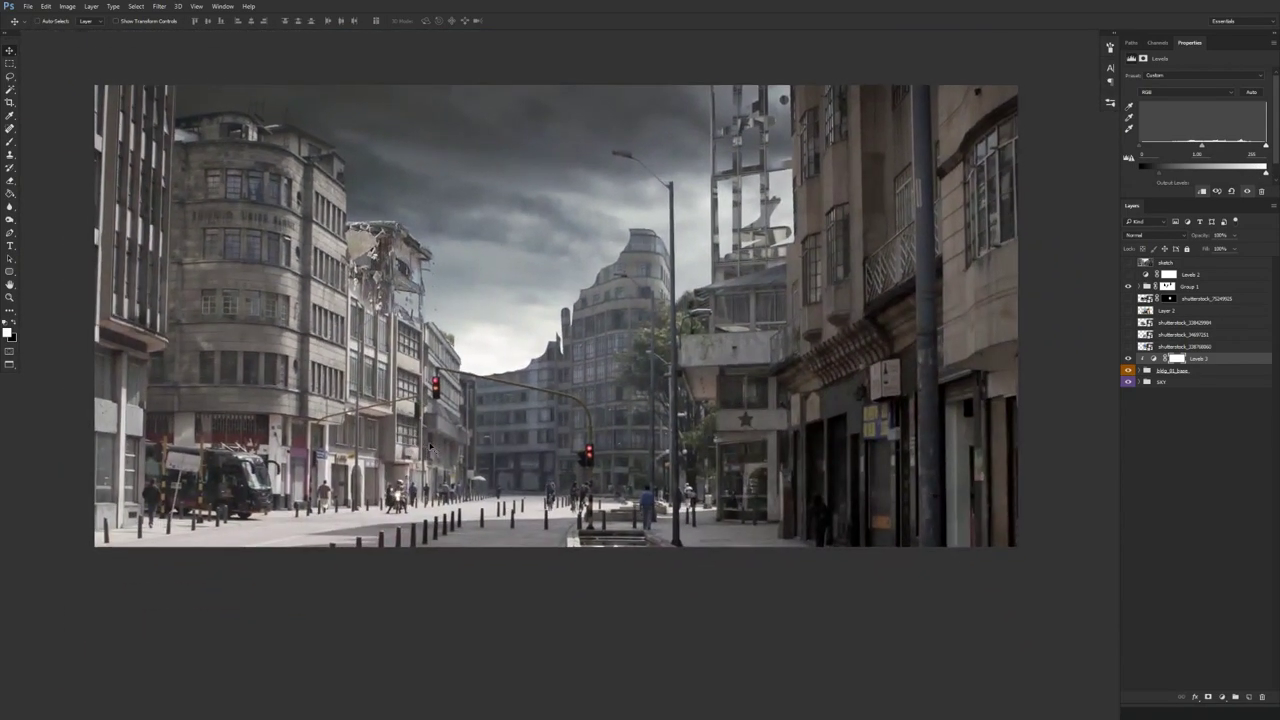
left_click_drag(470, 387, 495, 373)
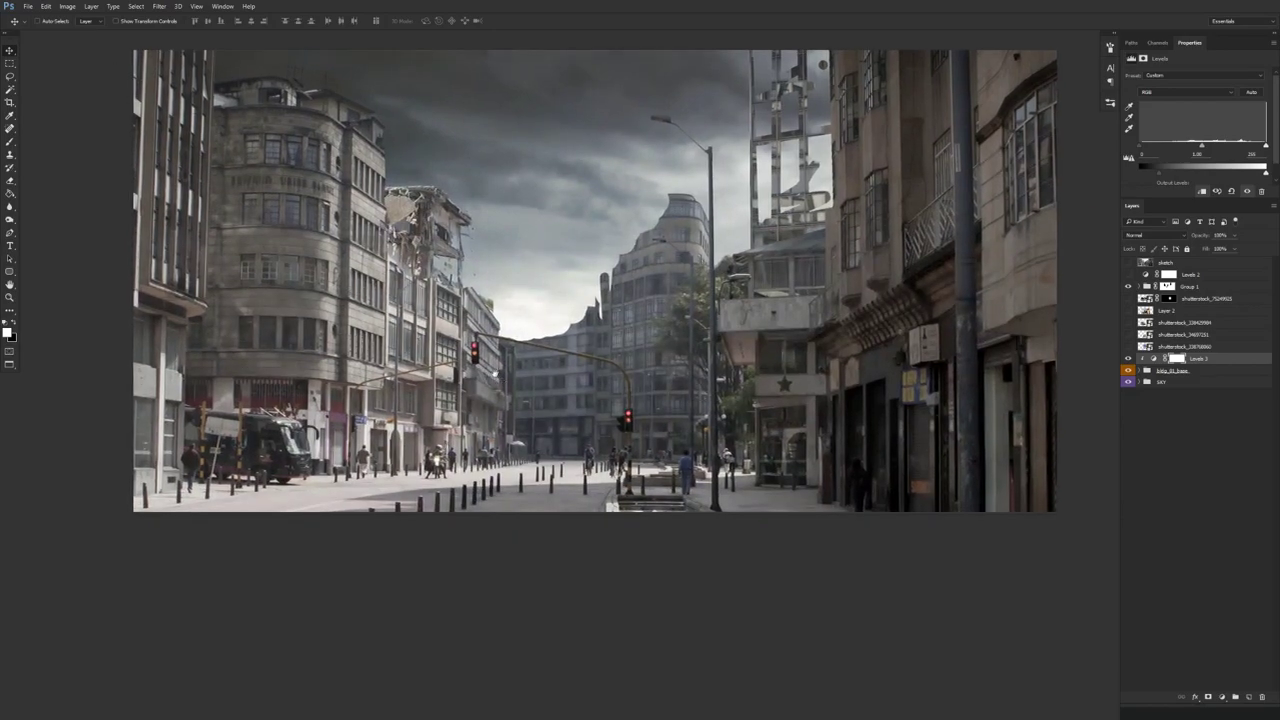
- Add a new layer above the ruin's Levels adjustment and clip it to the bldg_01_base group
left_click(1249, 696)
left_click_drag(1156, 372, 1191, 365)
left_click_drag(434, 246, 500, 236)
key("ctrl+z")
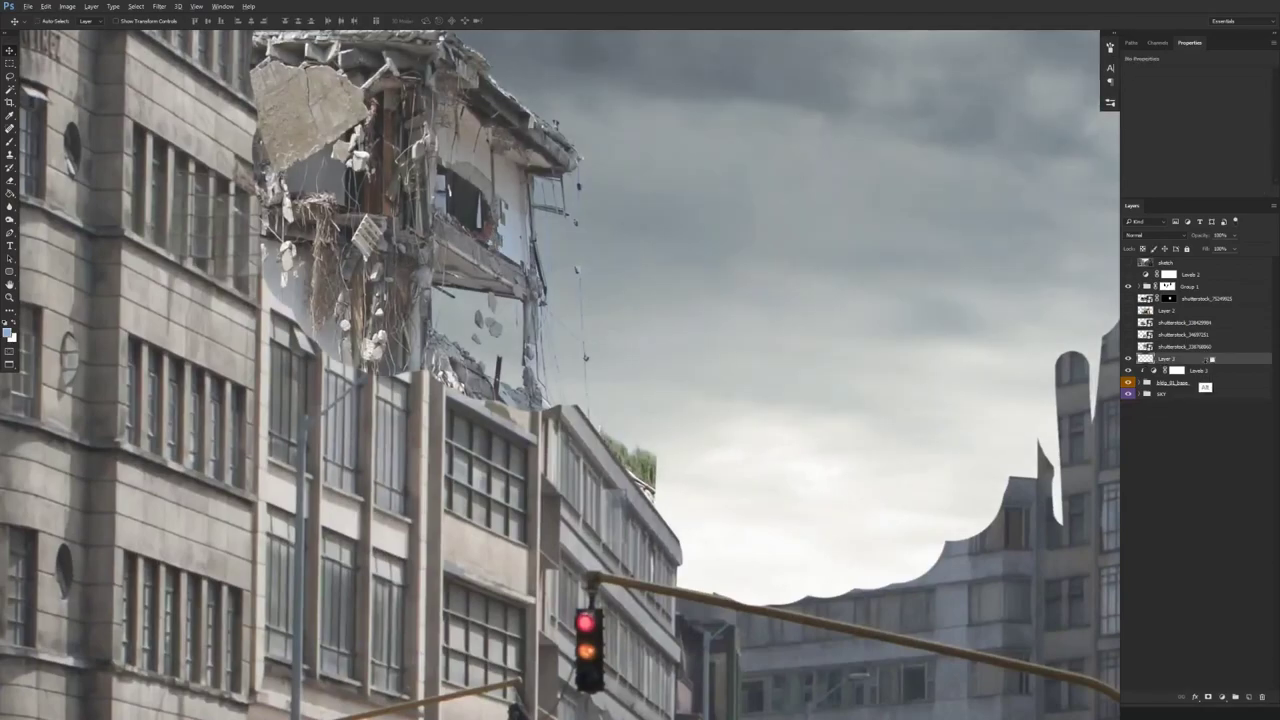
left_click(1207, 365, "alt")
key("b")
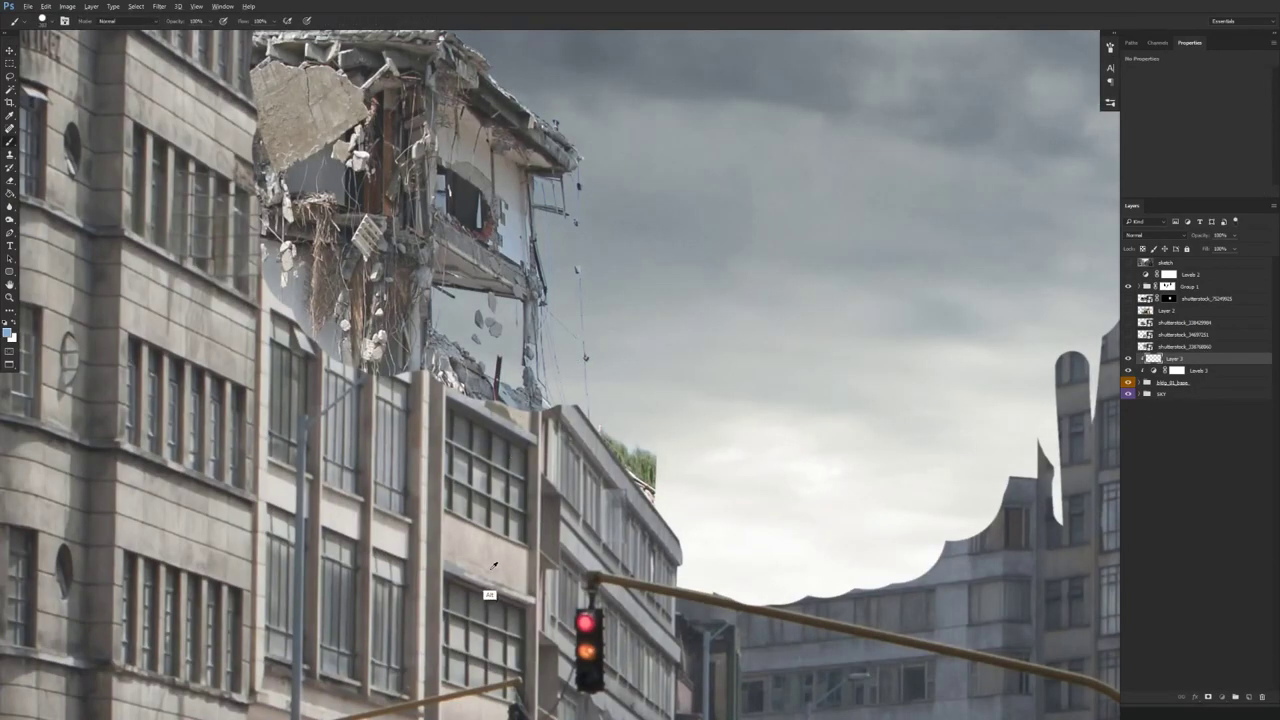
- Paint a warm facade tone over the ruin's inner walls with a soft brush at 30% and 50% opacity
right_click(530, 453)
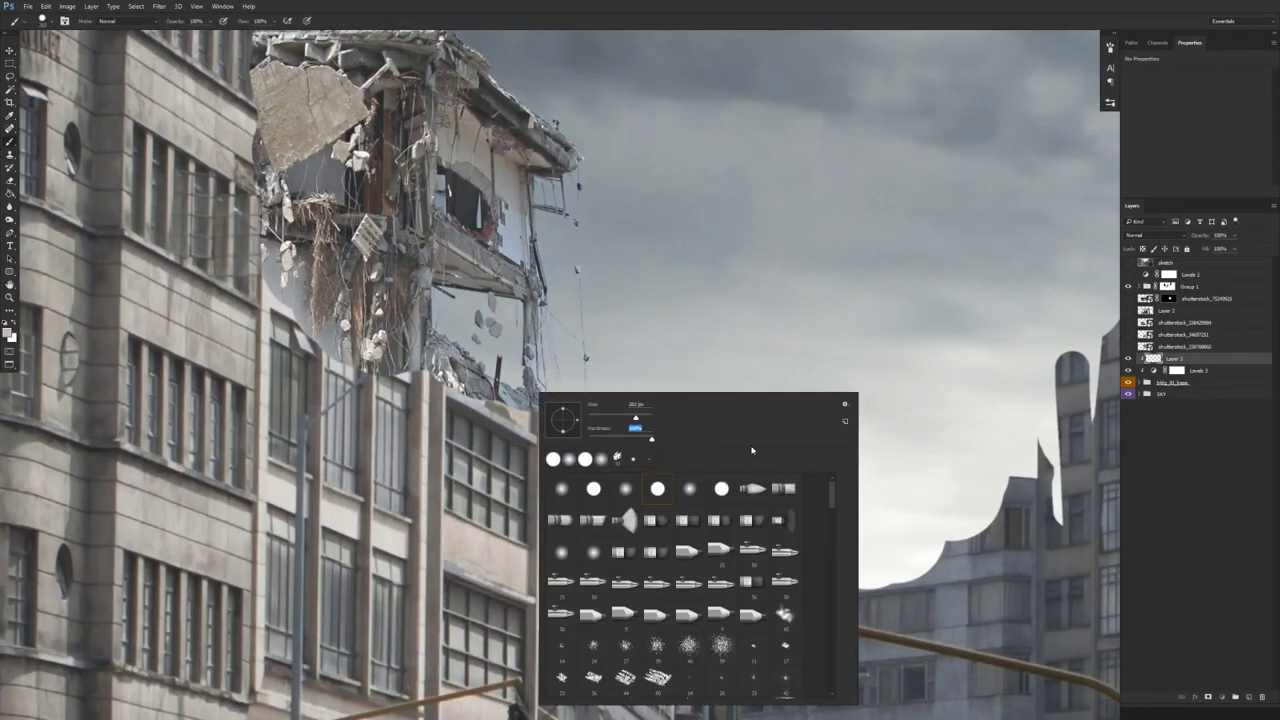
left_click_drag(652, 439, 588, 440)
key("Return")
left_click_drag(525, 309, 458, 324)
key("3")
left_click(439, 197)
left_click(441, 200)
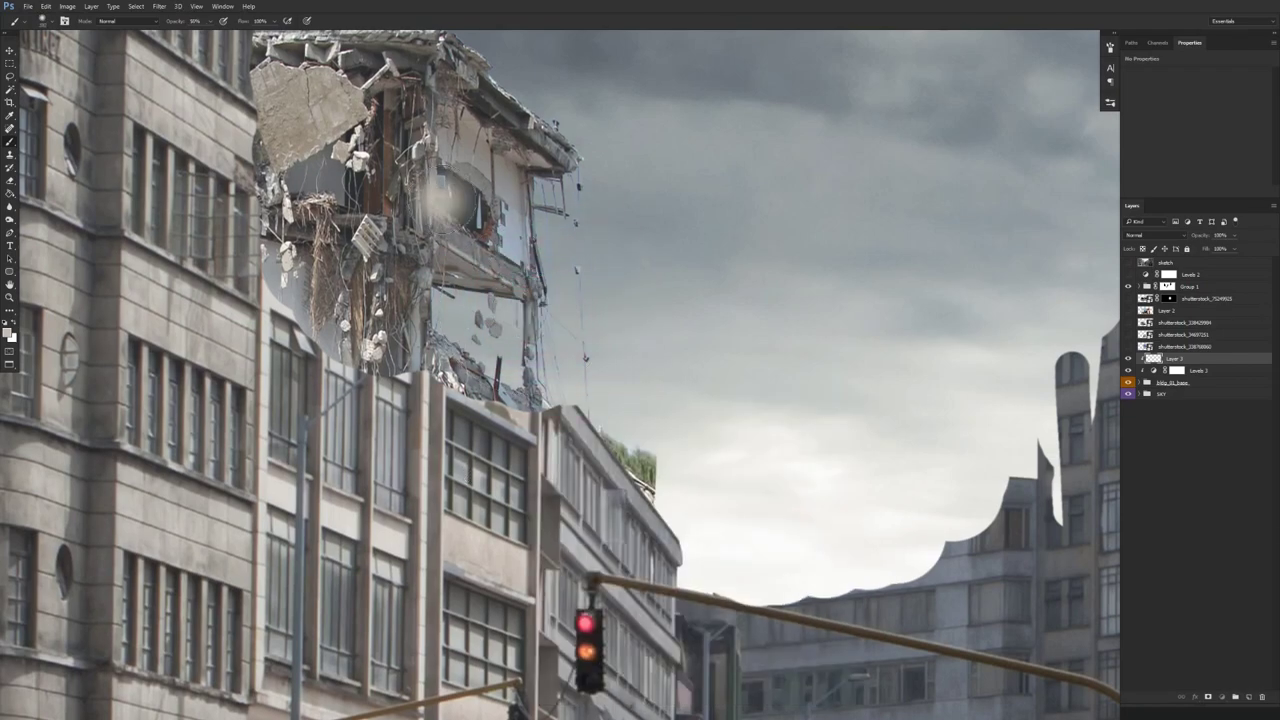
key("5")
mouse_move(496, 228)
left_mouse_down()
mouse_move(510, 246)
mouse_move(500, 216)
mouse_move(525, 200)
mouse_move(511, 172)
left_mouse_up()
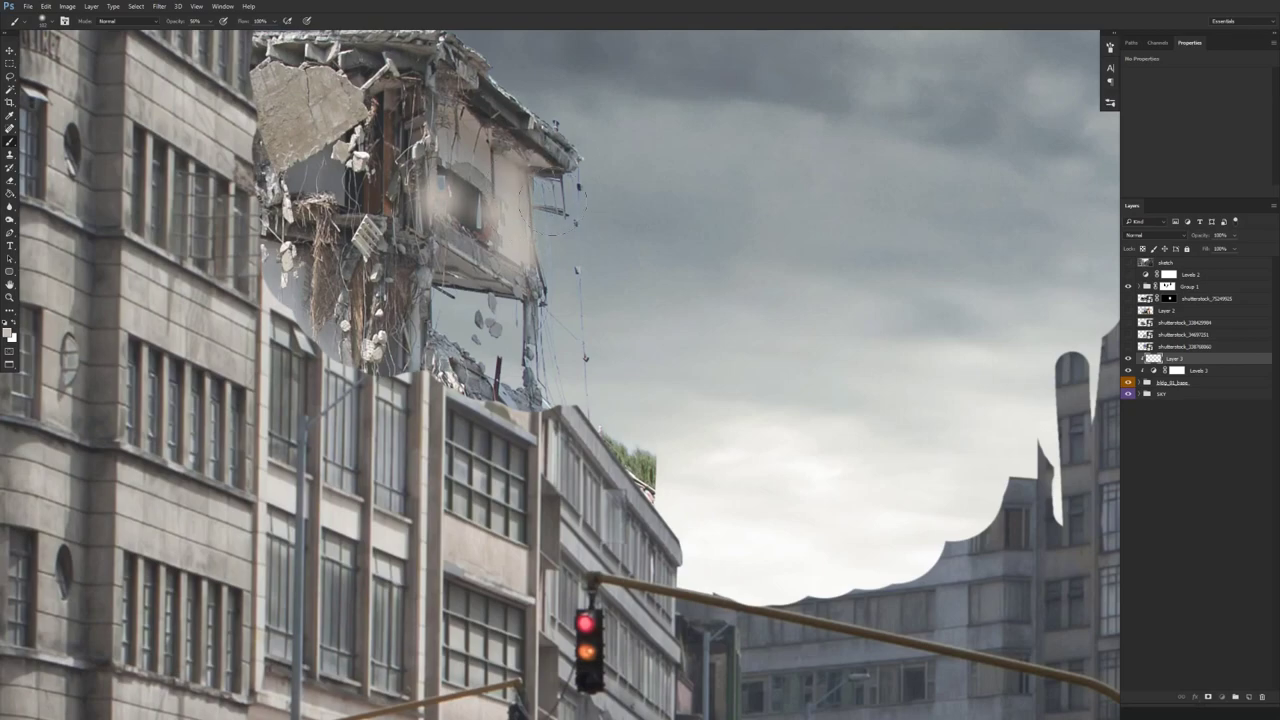
mouse_move(538, 290)
left_mouse_down()
mouse_move(556, 196)
mouse_move(575, 245)
left_mouse_up()
mouse_move(489, 381)
left_mouse_down()
mouse_move(460, 355)
mouse_move(488, 325)
left_mouse_up()
- Set the painted tint layer's blend mode to Color and rename the layer "color"
key("ctrl+0")
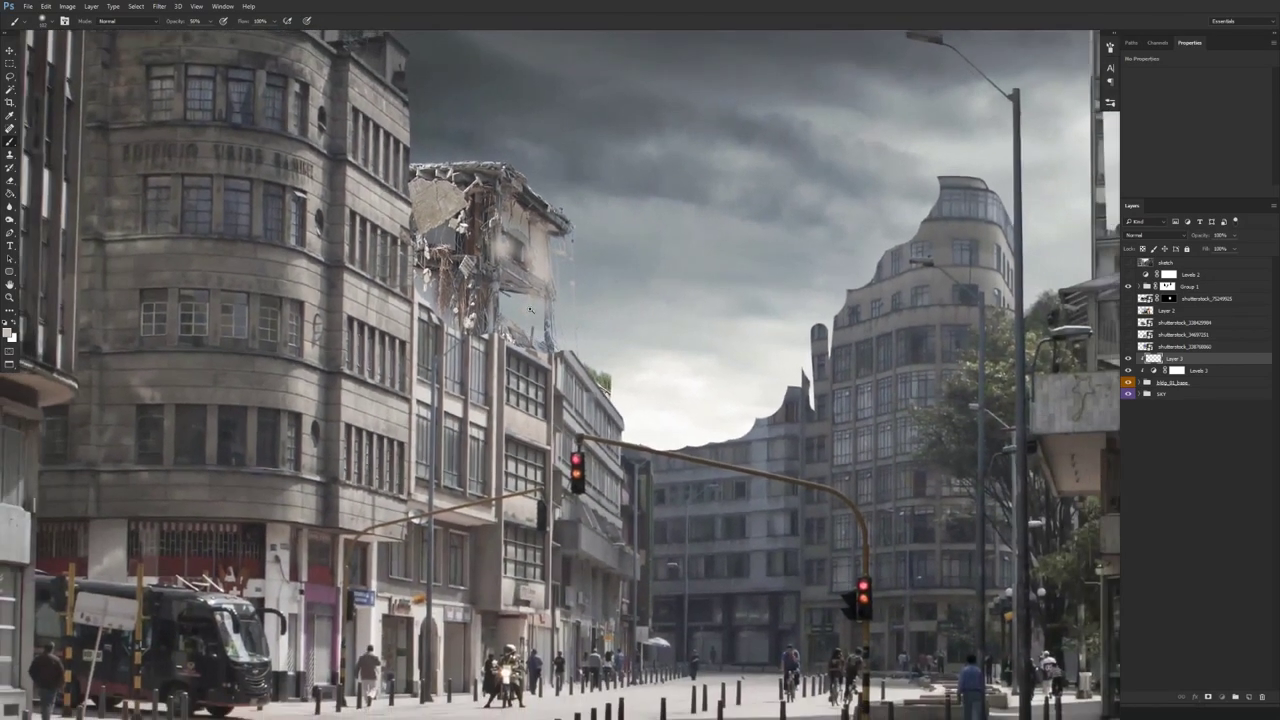
left_click(1158, 235)
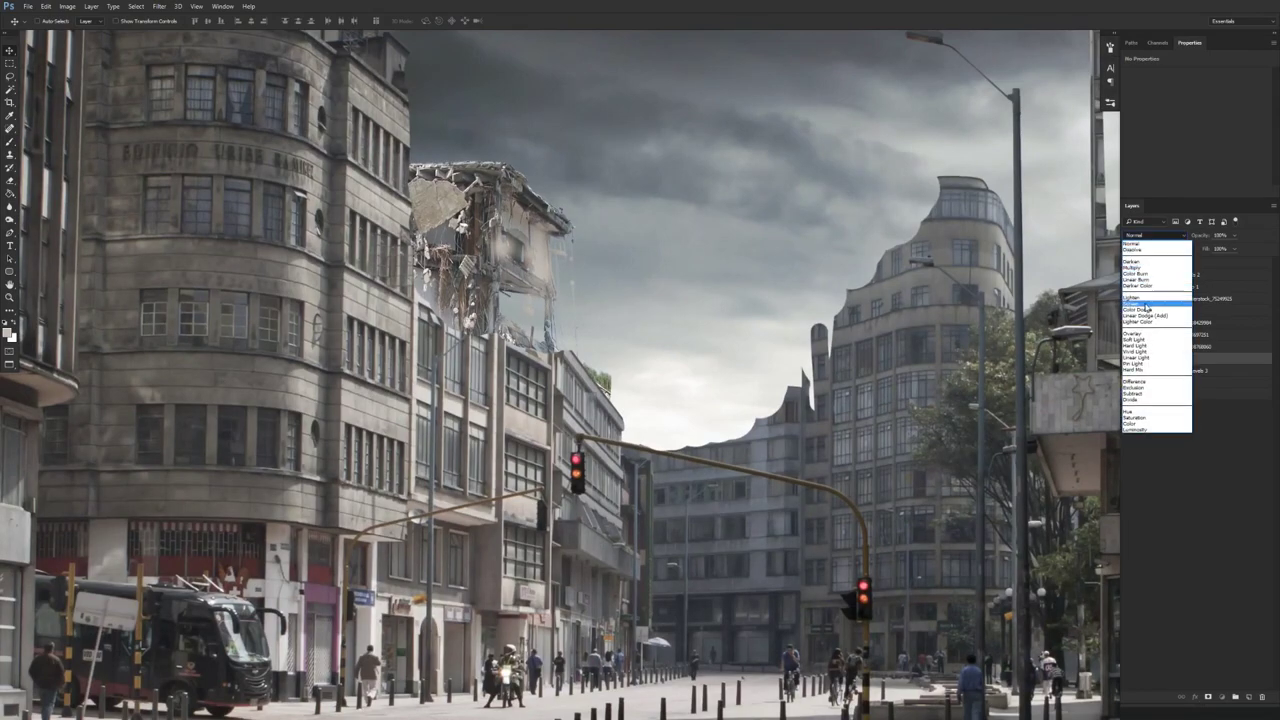
left_click(1135, 425)
left_click_drag(578, 427, 528, 447)
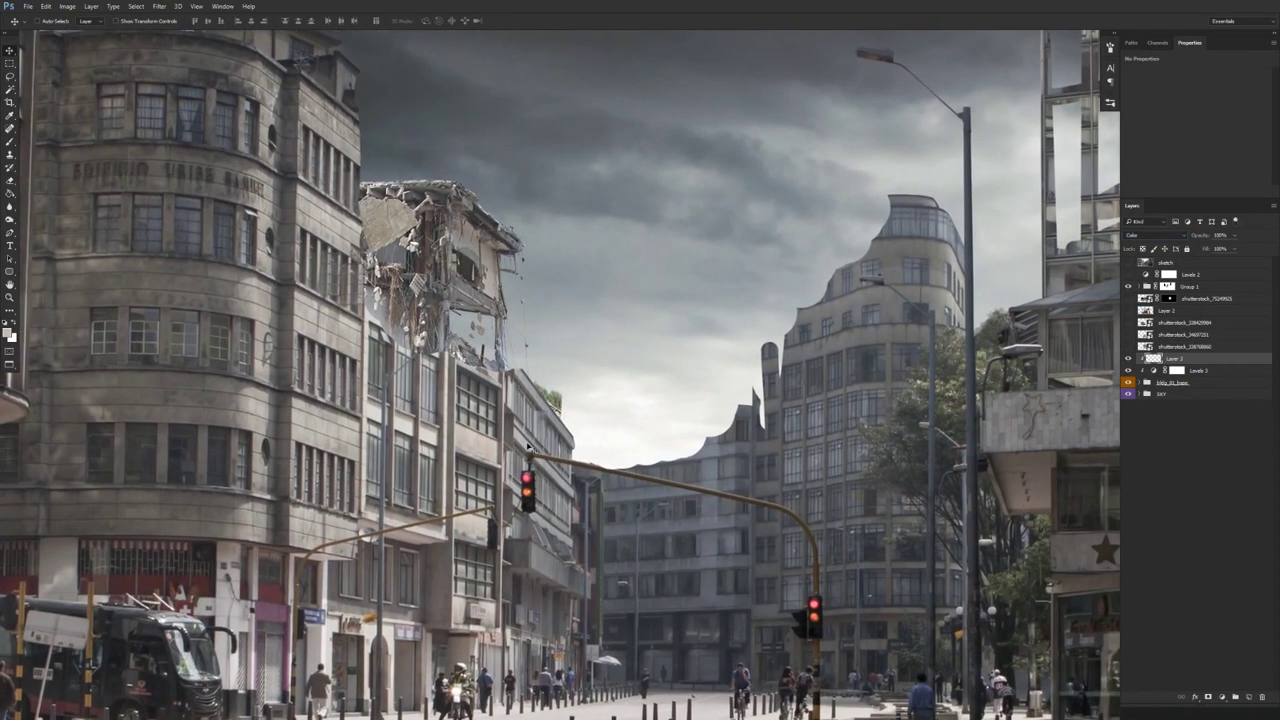
double_click(1176, 360)
type("color")
- Add another layer clipped above the color layer and softly paint sampled tones at low opacity along the ruin's outer edge
left_click(1247, 697)
key("b")
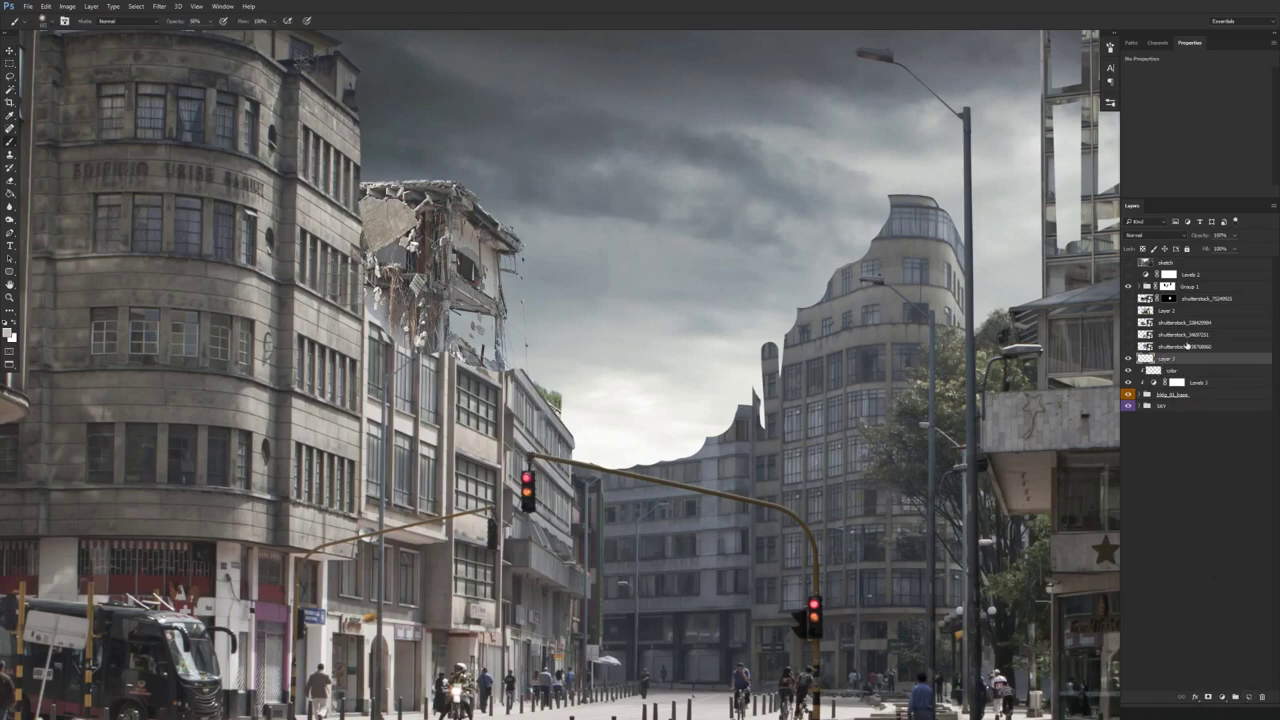
scroll(486, 258, "up", 3)
left_click(527, 245, "alt")
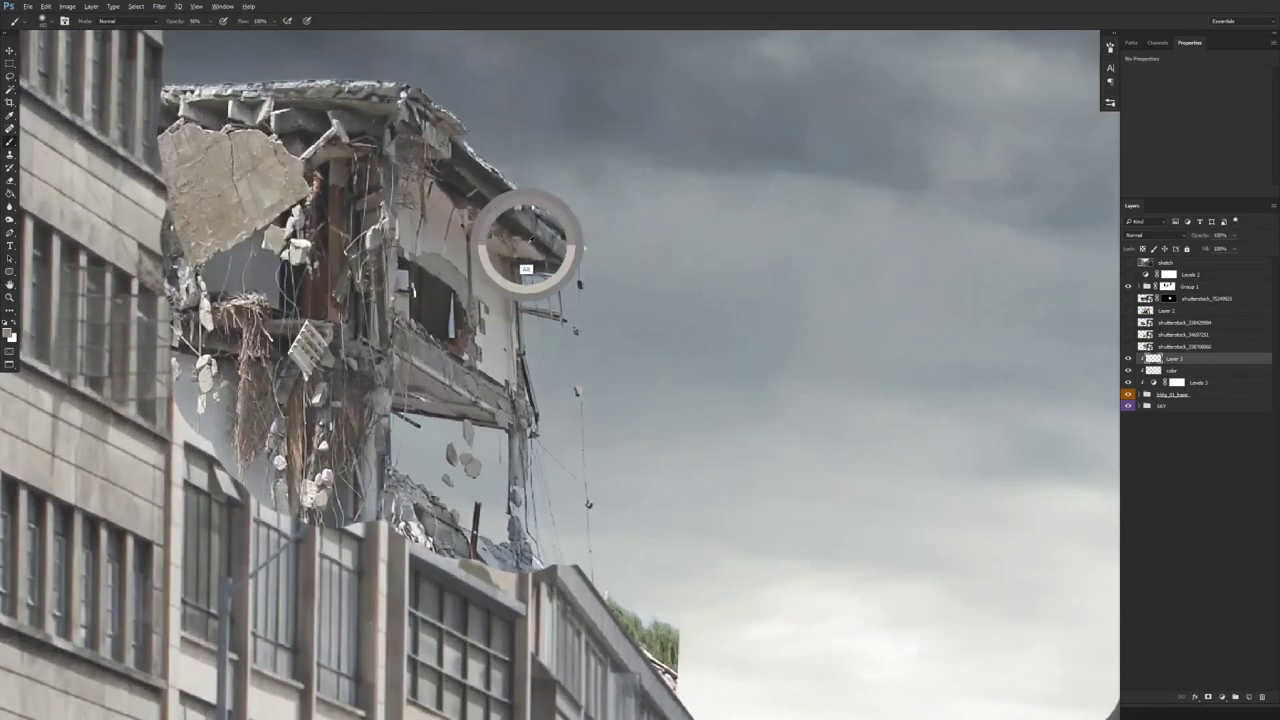
mouse_move(615, 280)
left_mouse_down()
mouse_move(552, 290)
mouse_move(582, 289)
mouse_move(540, 318)
left_mouse_up()
left_click(537, 288, "alt")
key("ctrl+z")
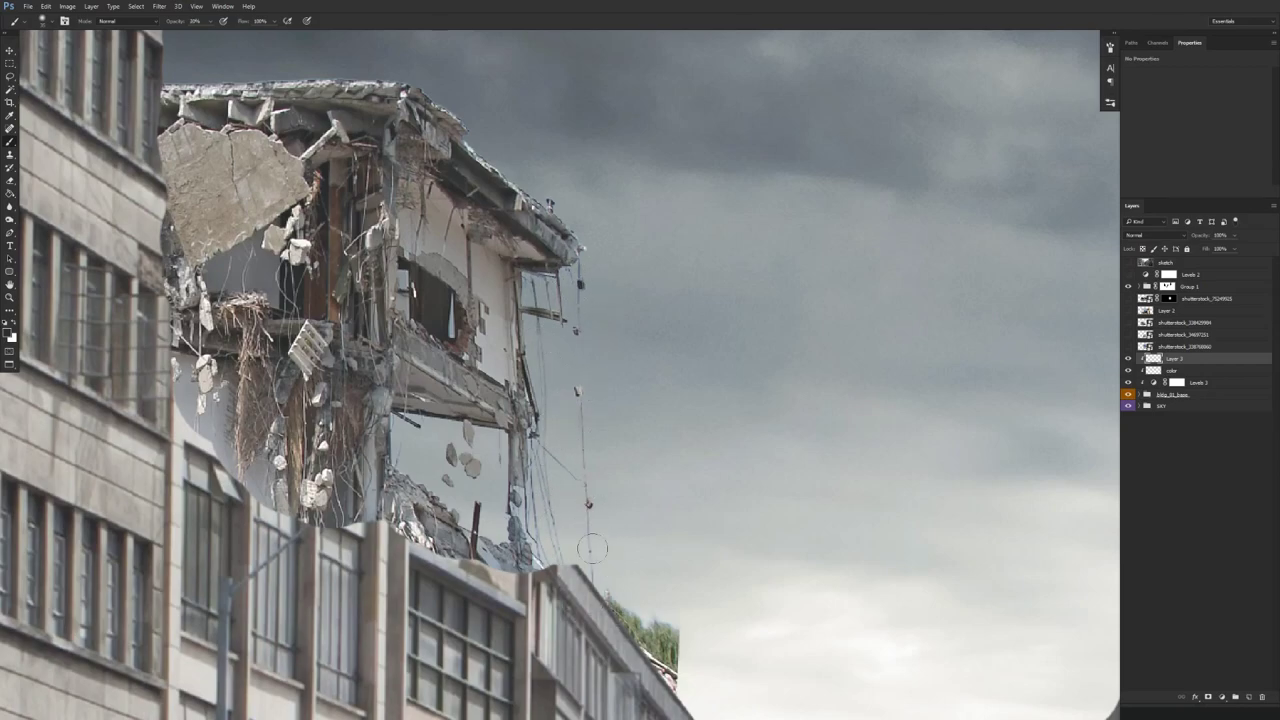
left_click_drag(615, 603, 607, 598)
left_click_drag(548, 410, 482, 406)
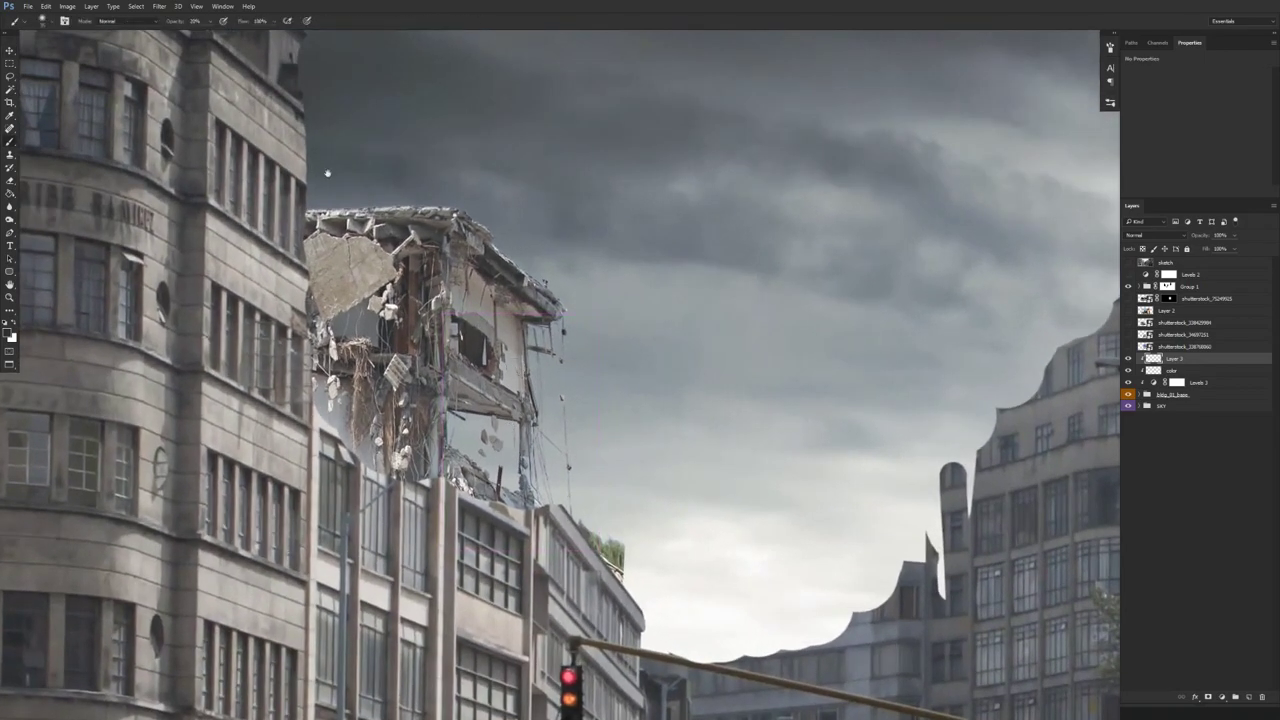
- Open the bldg_01_base group and paint on bldg_01a's mask to clean up the ruin's roof edge against the sky
left_click_drag(340, 200, 381, 120)
key("v")
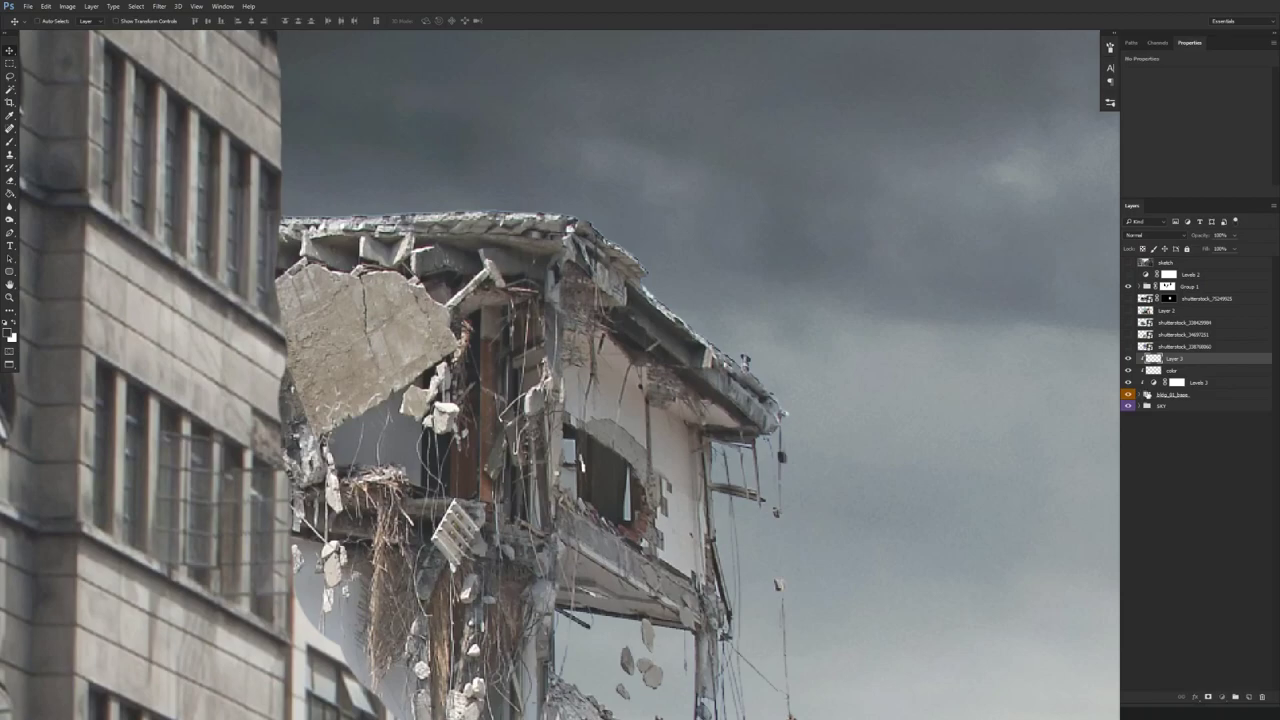
left_click(1141, 394)
left_click(1128, 406)
left_click(1128, 406)
left_click(1190, 406)
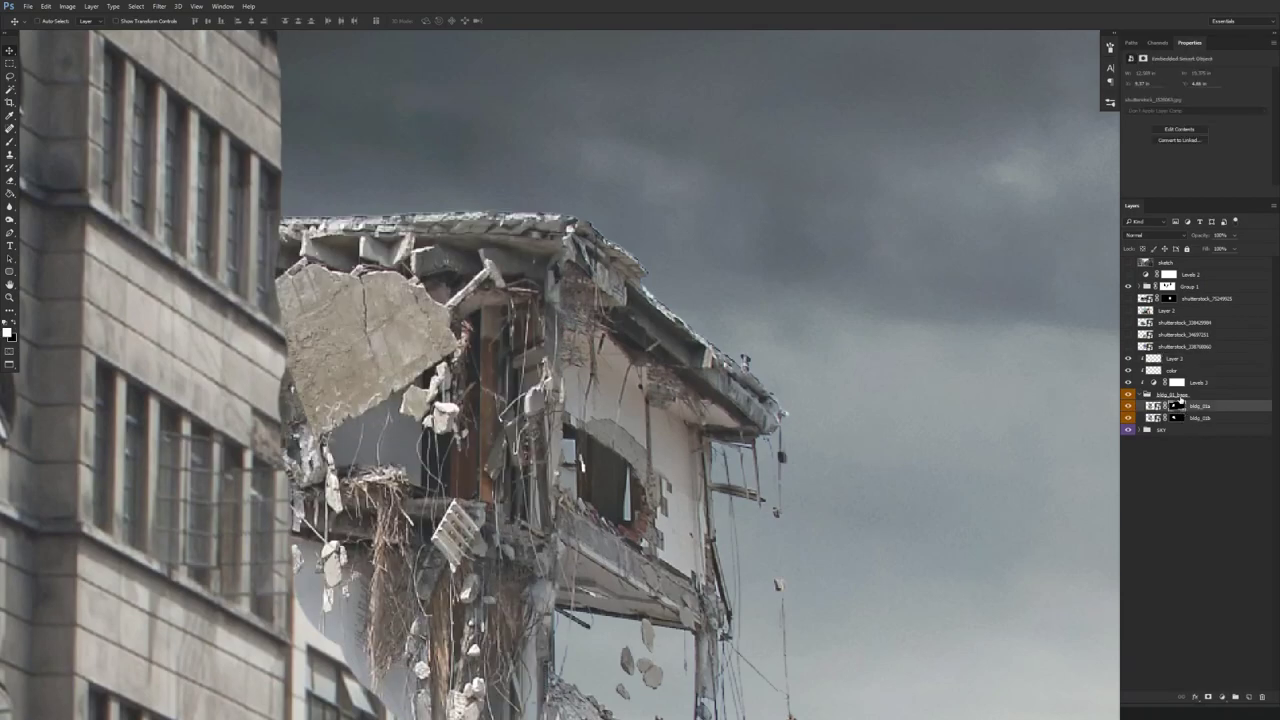
key("b")
left_click_drag(279, 215, 475, 213)
key("ctrl+z")
key("x")
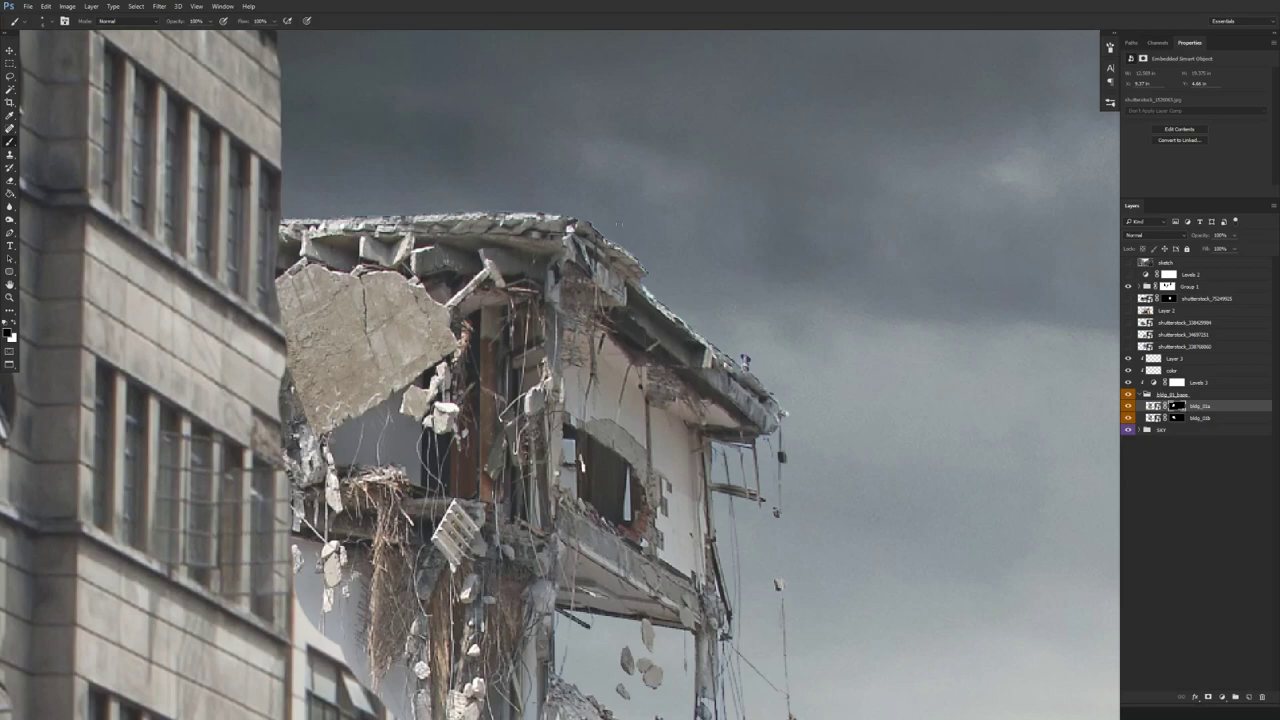
scroll(630, 310, "down", 6)
key("v")
left_click_drag(708, 482, 446, 434)
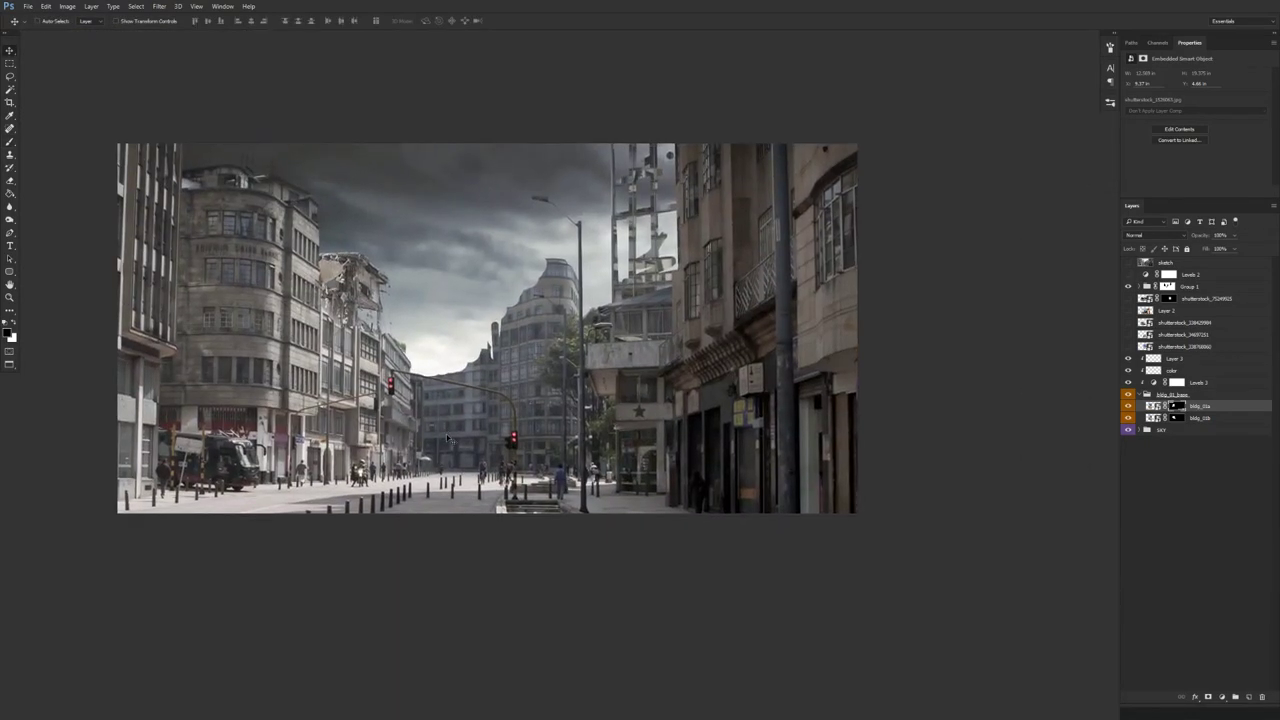
- Rename the clipped paint layer above the color layer "edge"
left_click(1136, 396)
left_click(1129, 395)
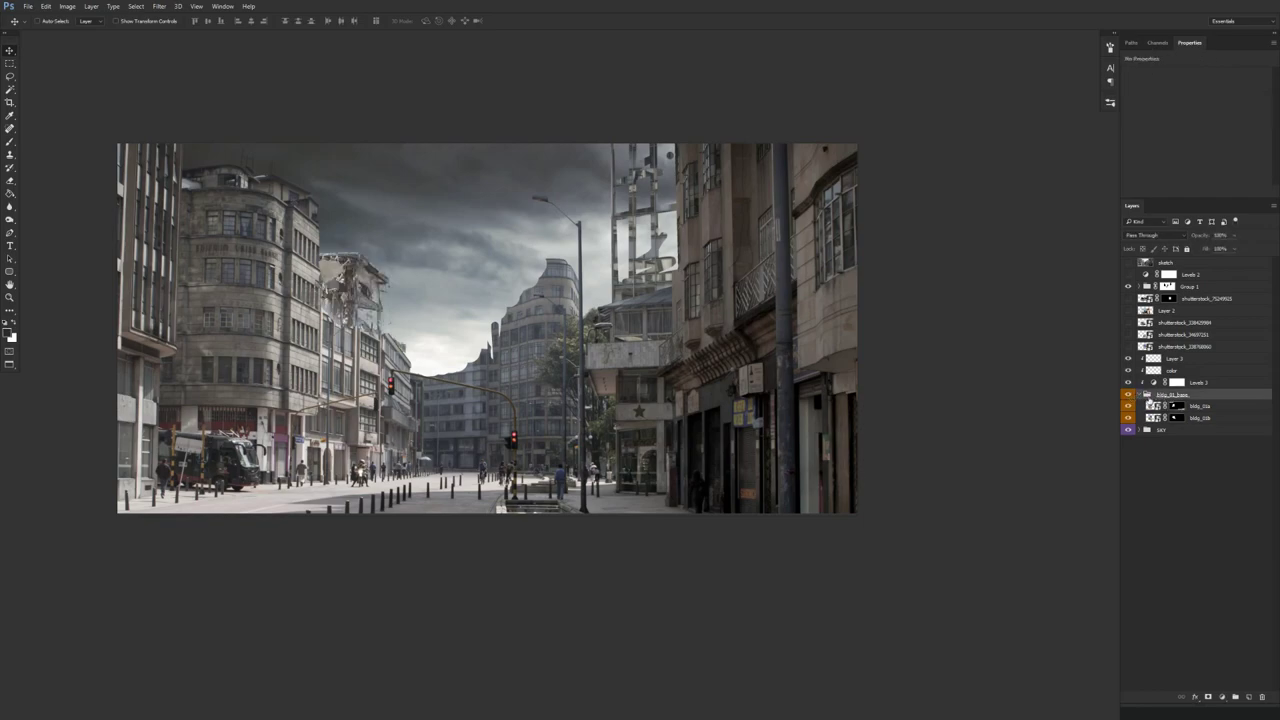
double_click(1174, 359)
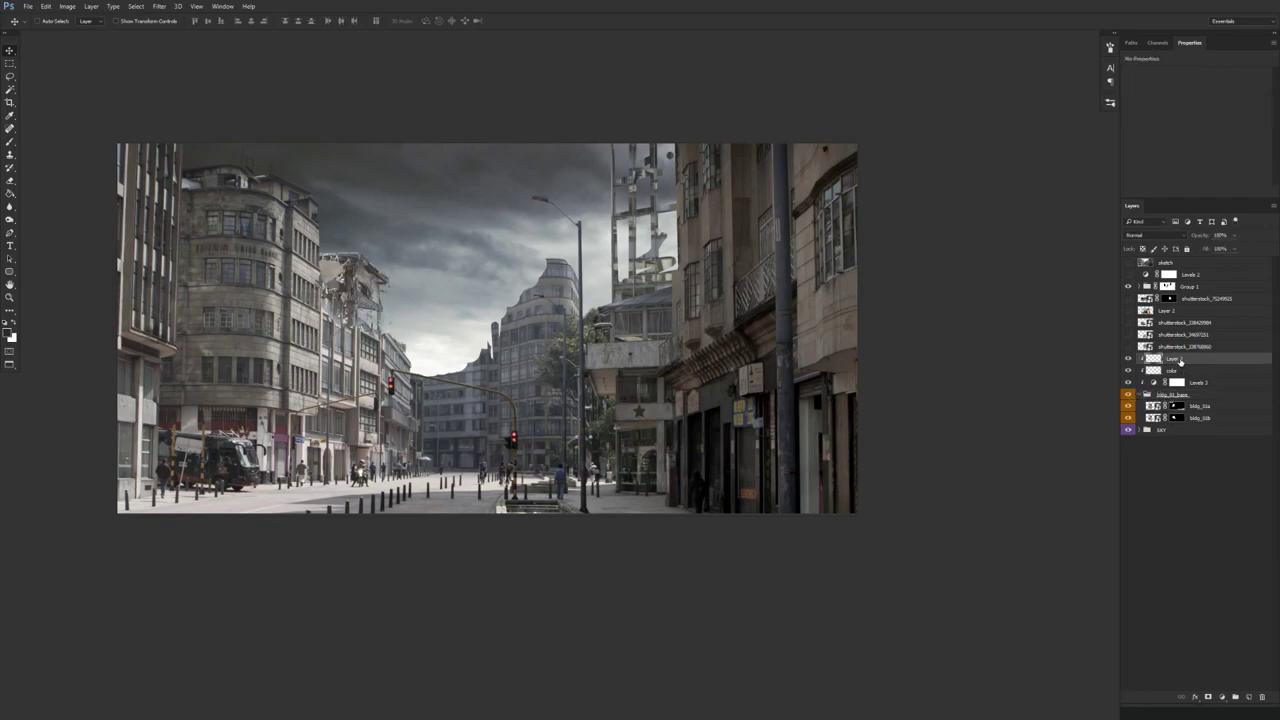
type("edge")
key("Return")
- Group bldg_01_base with its clipped Levels, color and edge layers and name the group "bldg_01"
left_click(1147, 394)
left_click(1178, 383, "shift")
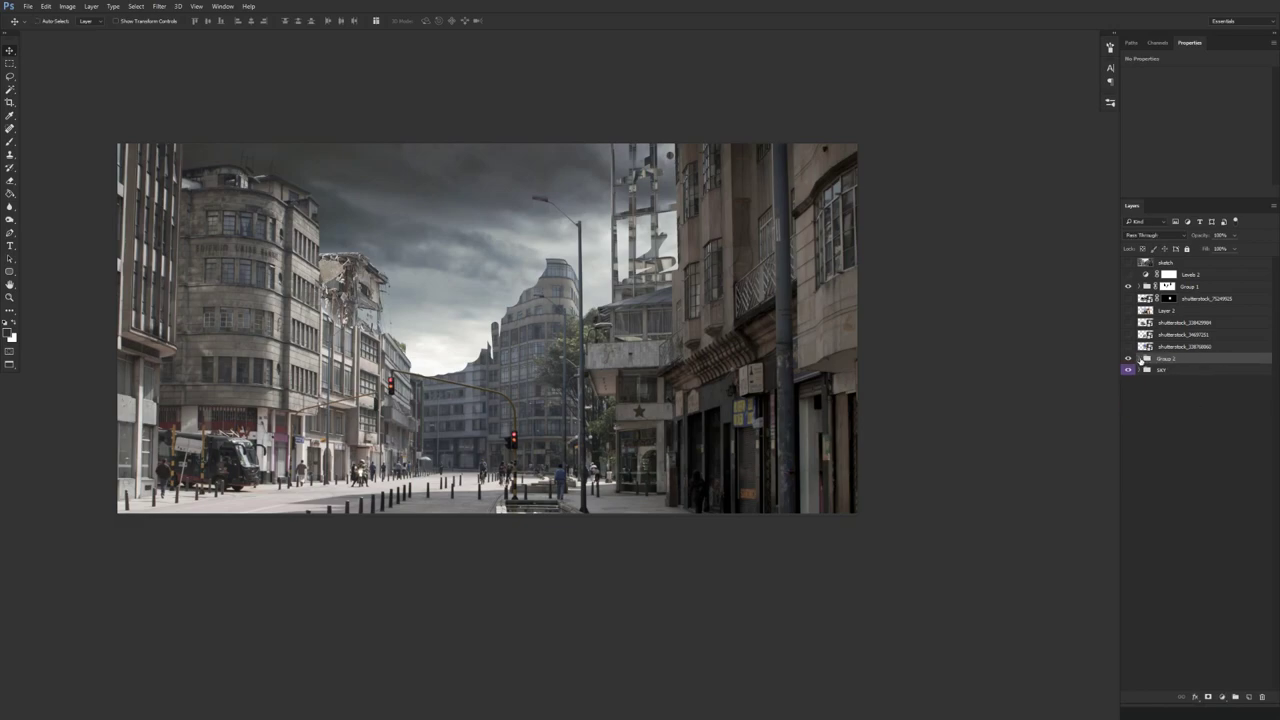
key("ctrl+g")
double_click(1174, 359)
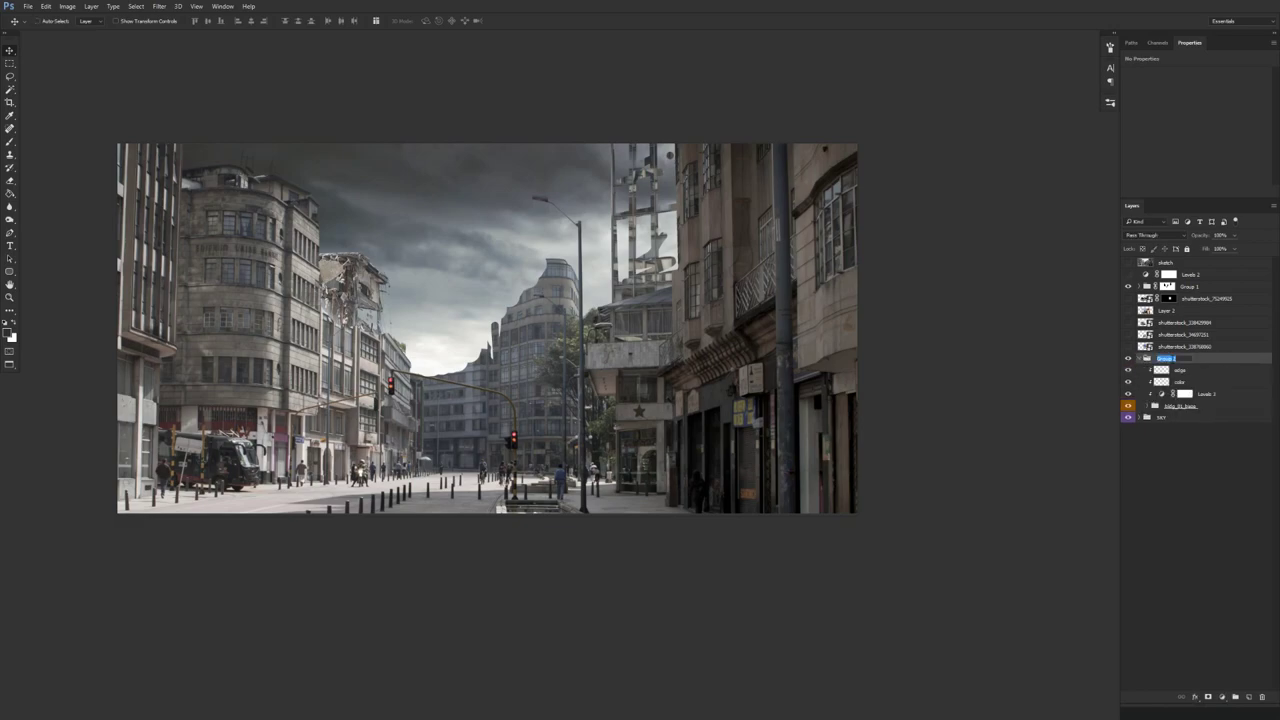
type("trig_01")
key("Return")
- Expand Group 1 and place a copy of its PLATE layer at the top of the bldg_01 group
left_click(1184, 297)
left_click(1135, 288)
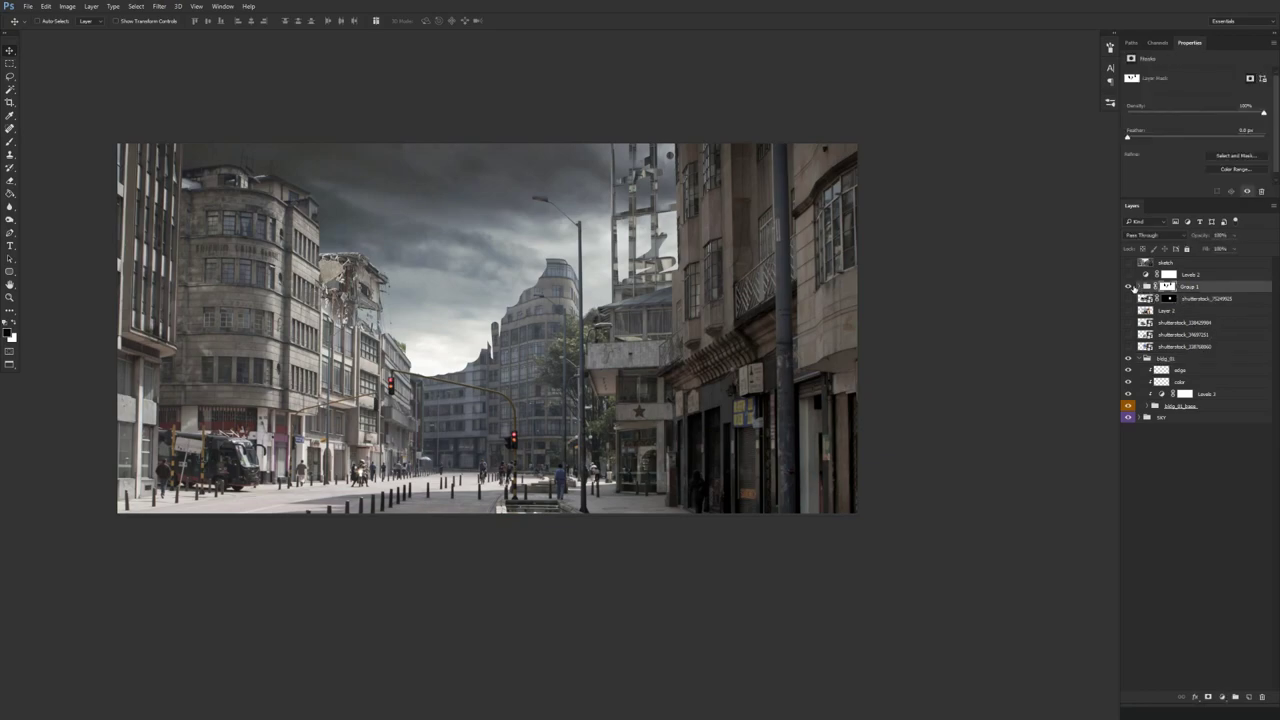
left_click(1140, 286)
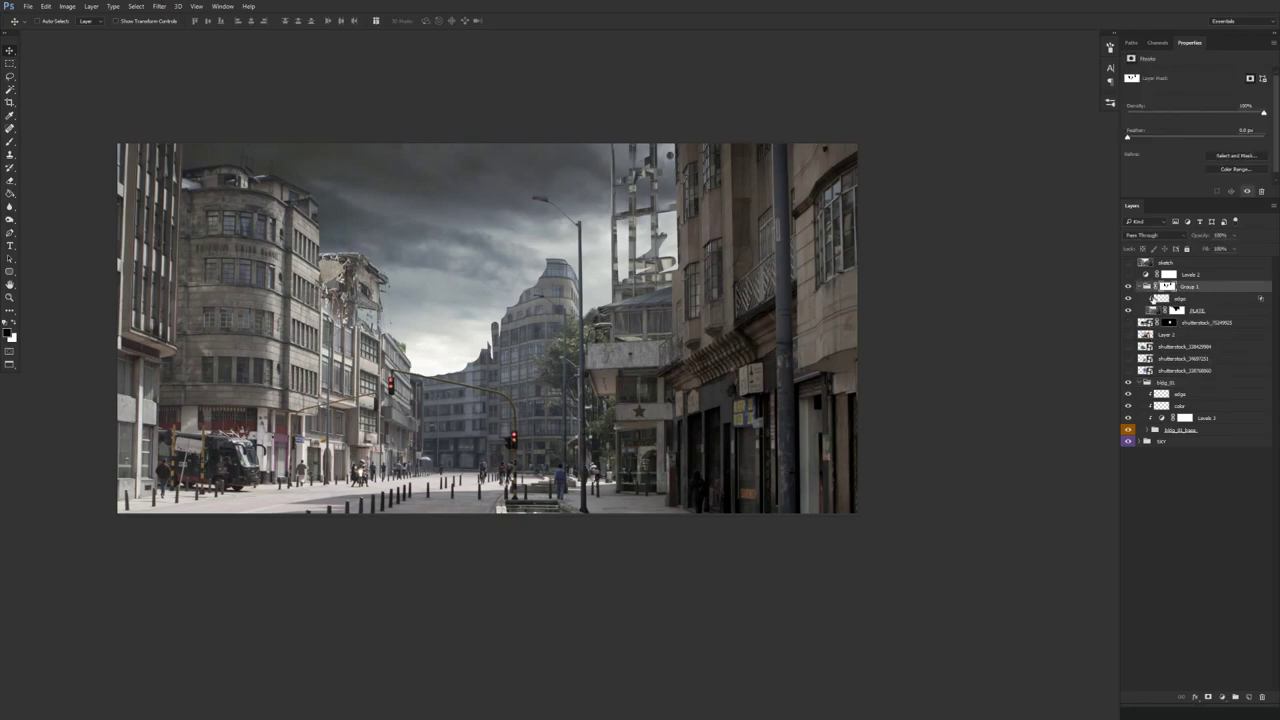
left_click(1206, 311)
left_click(1204, 299, "shift")
left_click_drag(1204, 299, 1195, 395)
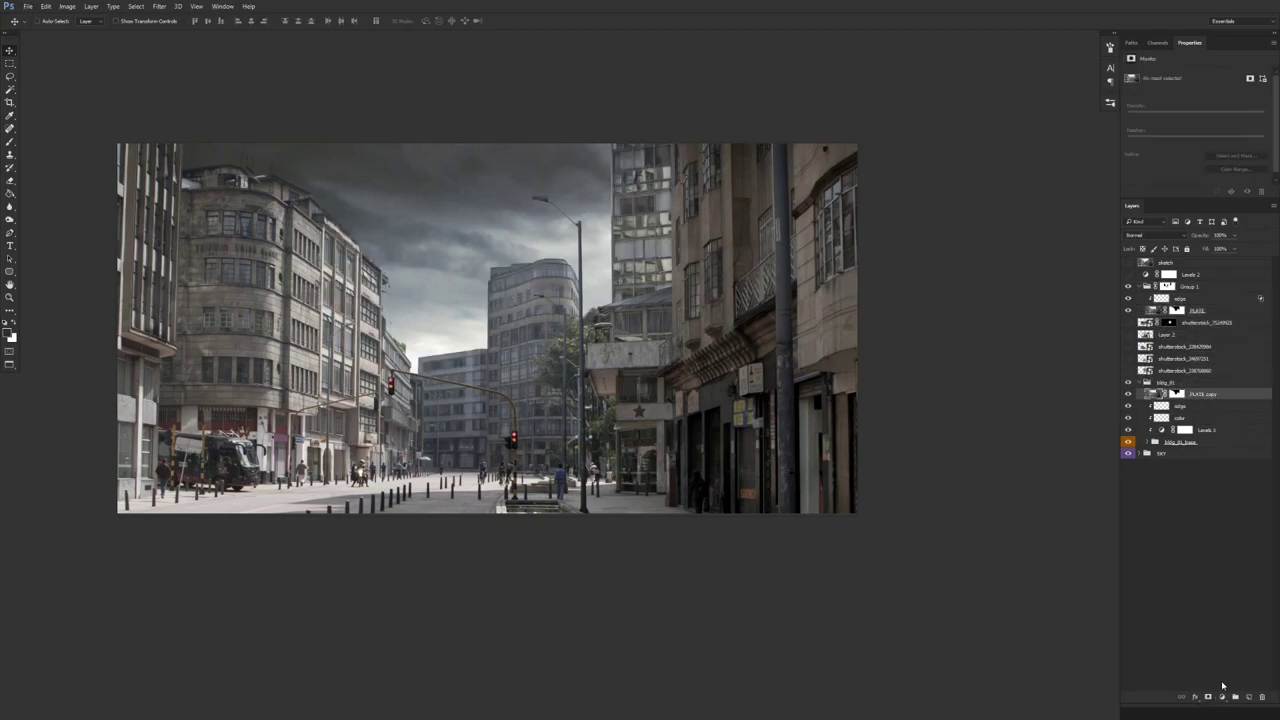
- Put the PLATE copy in its own group named "plate" and hide it with a black group mask
key("ctrl+g")
double_click(1175, 394)
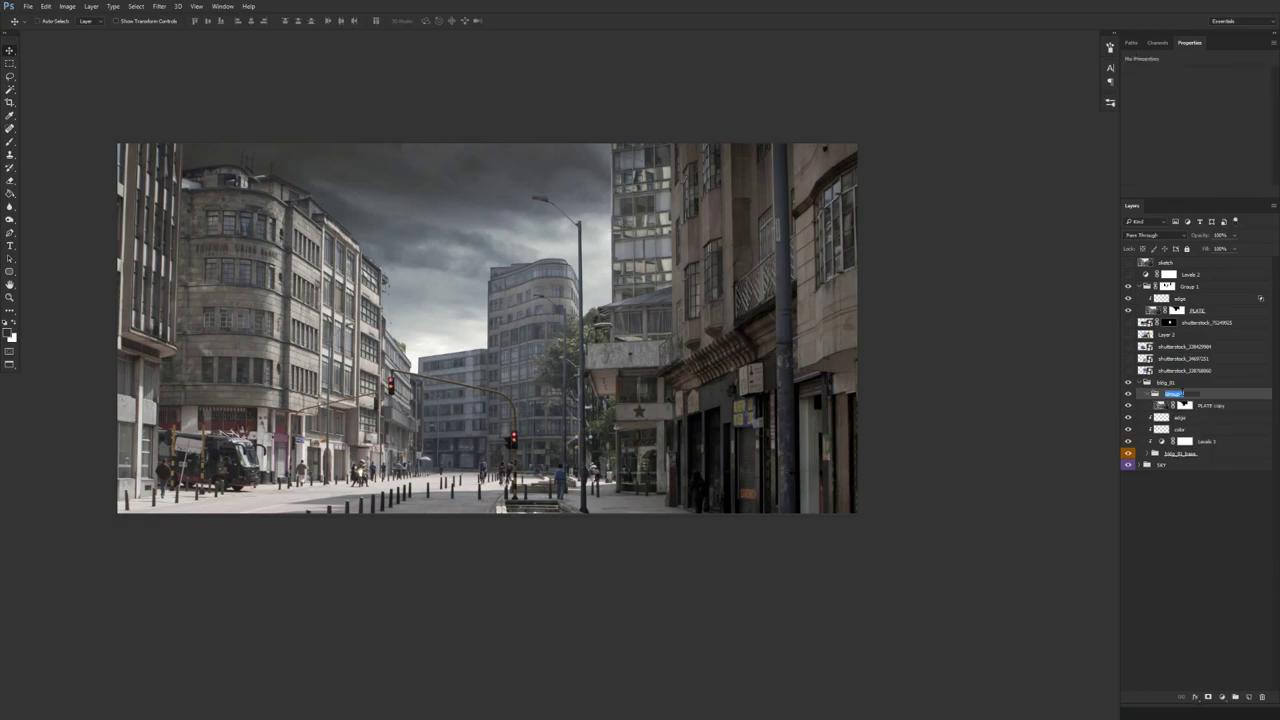
type("plate")
left_click(1151, 396)
left_click(1200, 694, "alt")
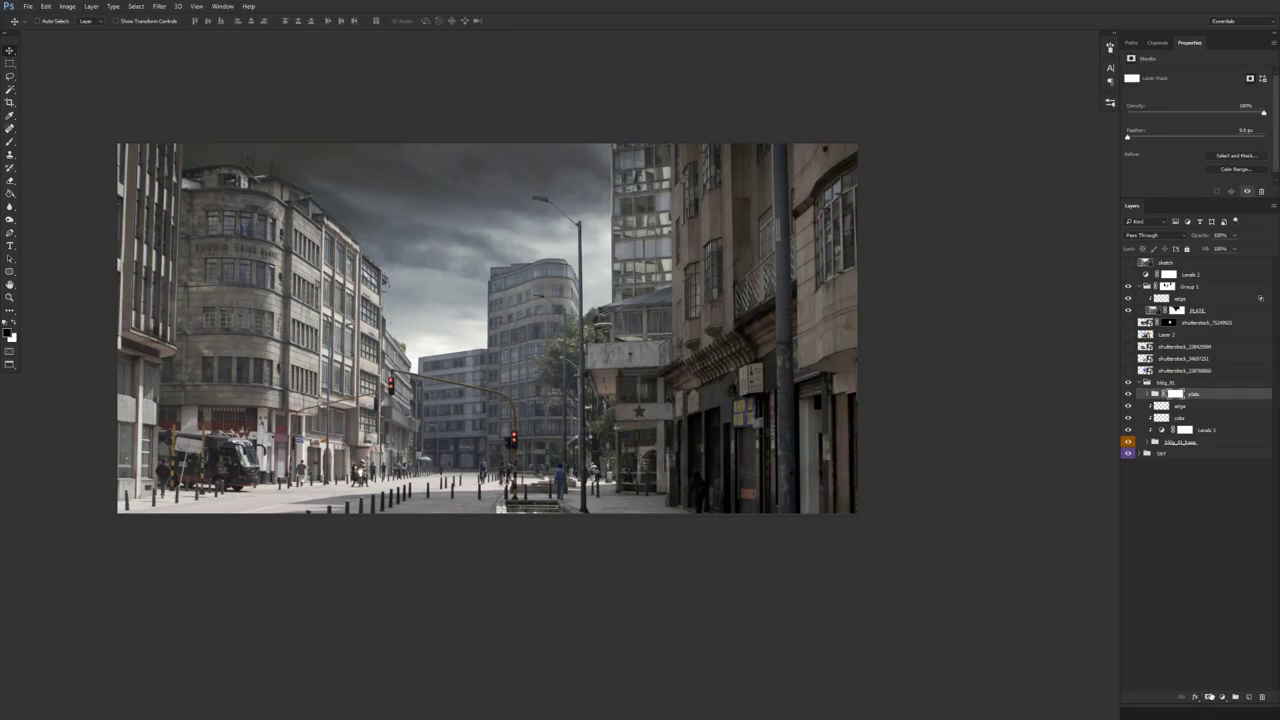
key("ctrl+d")
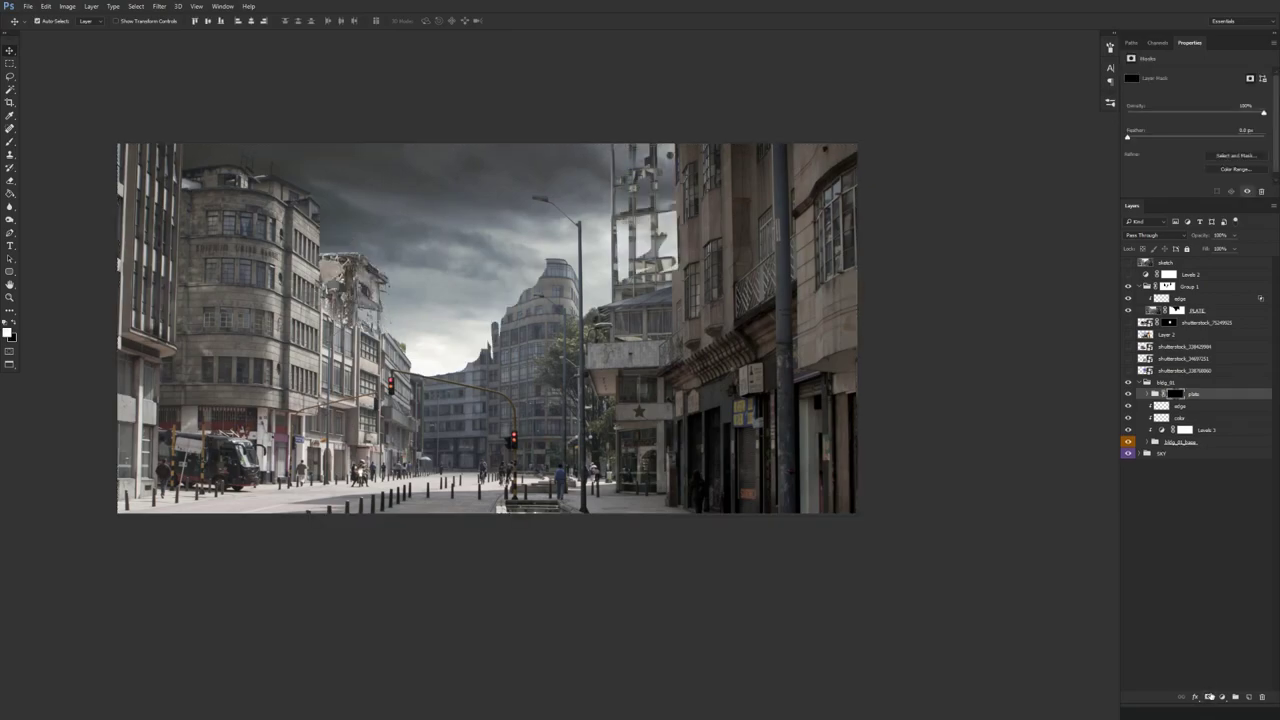
- Configure the brush tip and settings for painting on the plate group's mask around the ruin
left_click_drag(316, 302, 352, 301)
key("b")
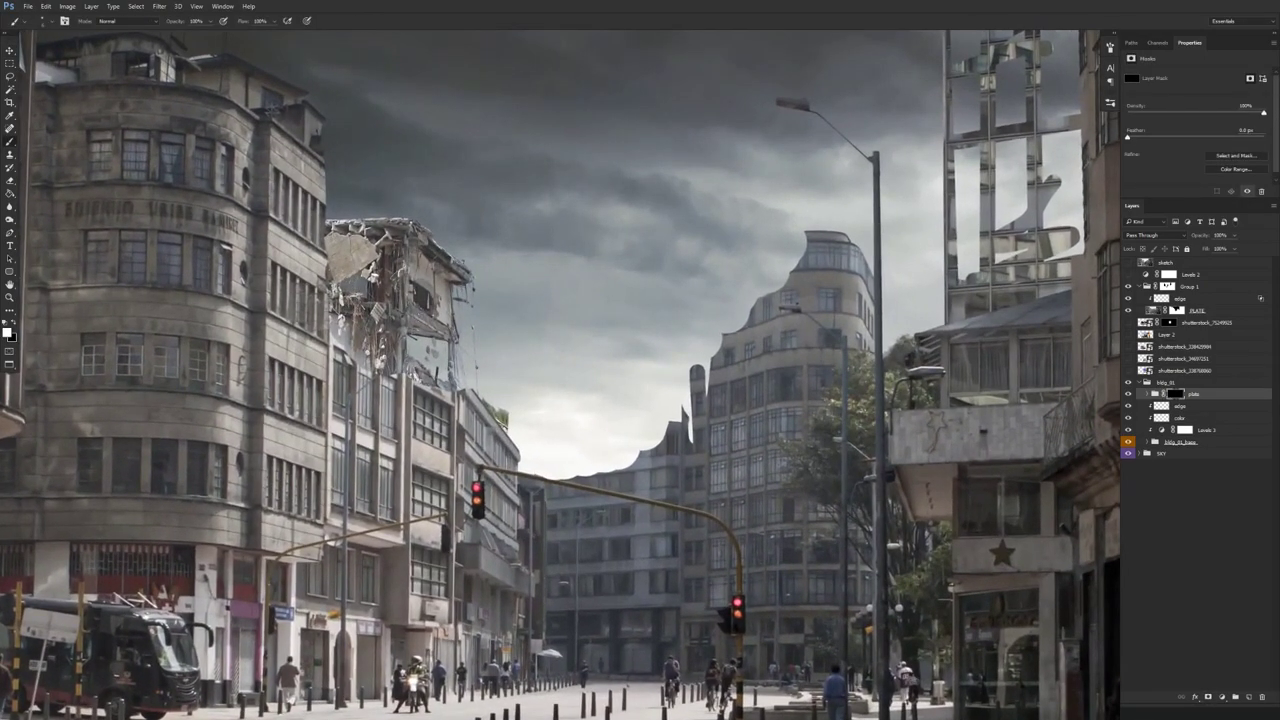
right_click(418, 316)
left_click(540, 414)
key("Return")
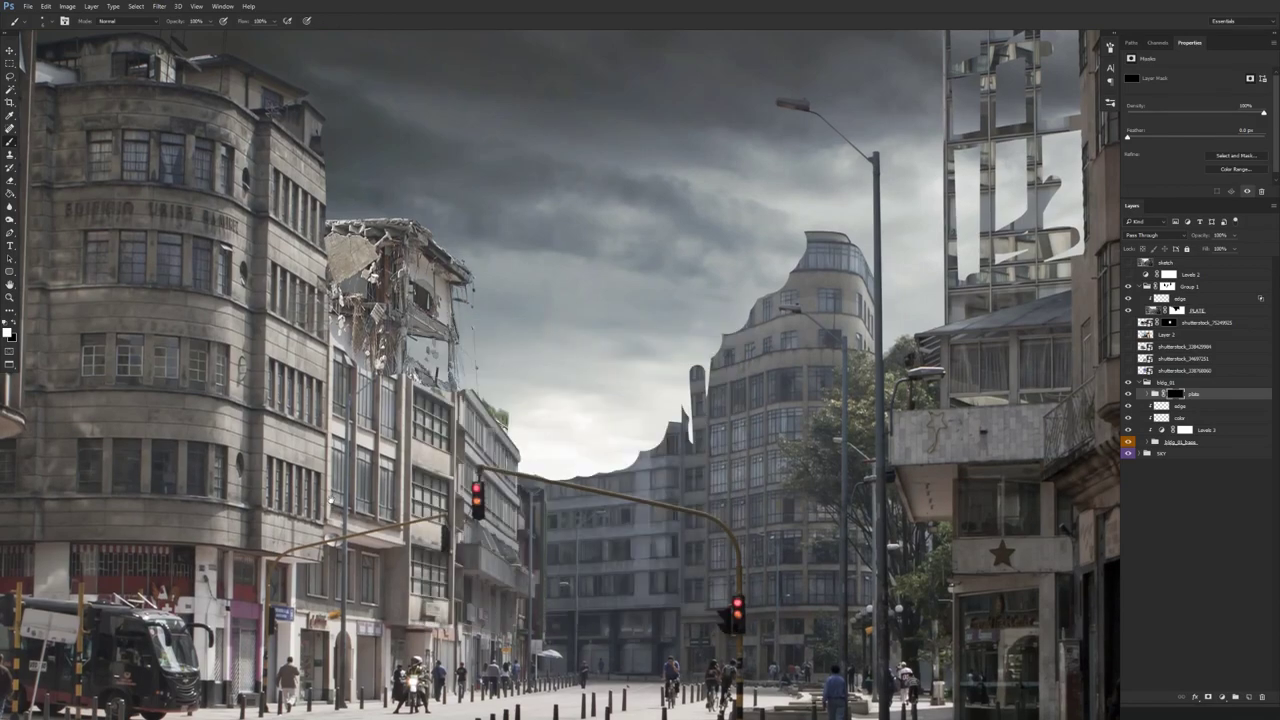
left_click(1110, 48)
key("F5")
- Paint white on the plate group's mask to reveal the original facade's two narrow vertical pillars in front of the ruin
mouse_move(345, 318)
left_mouse_down()
mouse_move(386, 322)
mouse_move(389, 344)
left_mouse_up()
left_click_drag(380, 535, 380, 119)
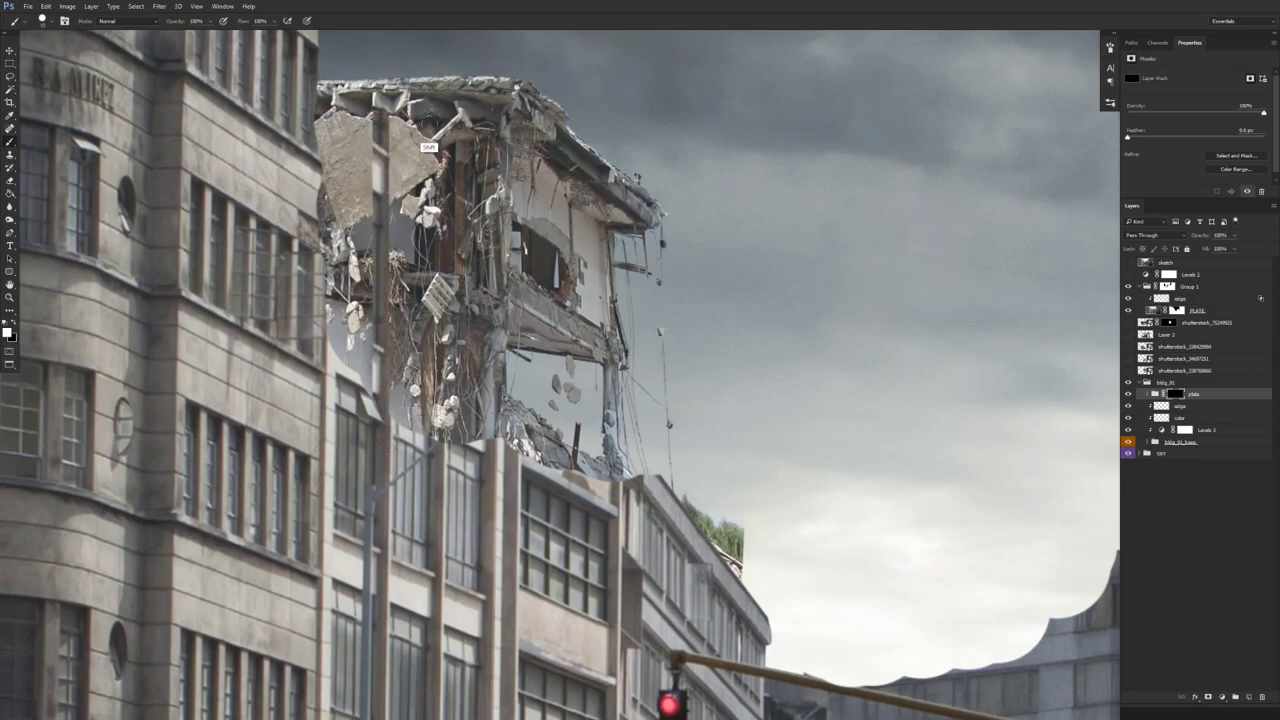
key("ctrl+z")
mouse_move(381, 549)
left_mouse_down()
mouse_move(386, 164)
mouse_move(392, 425)
left_mouse_up()
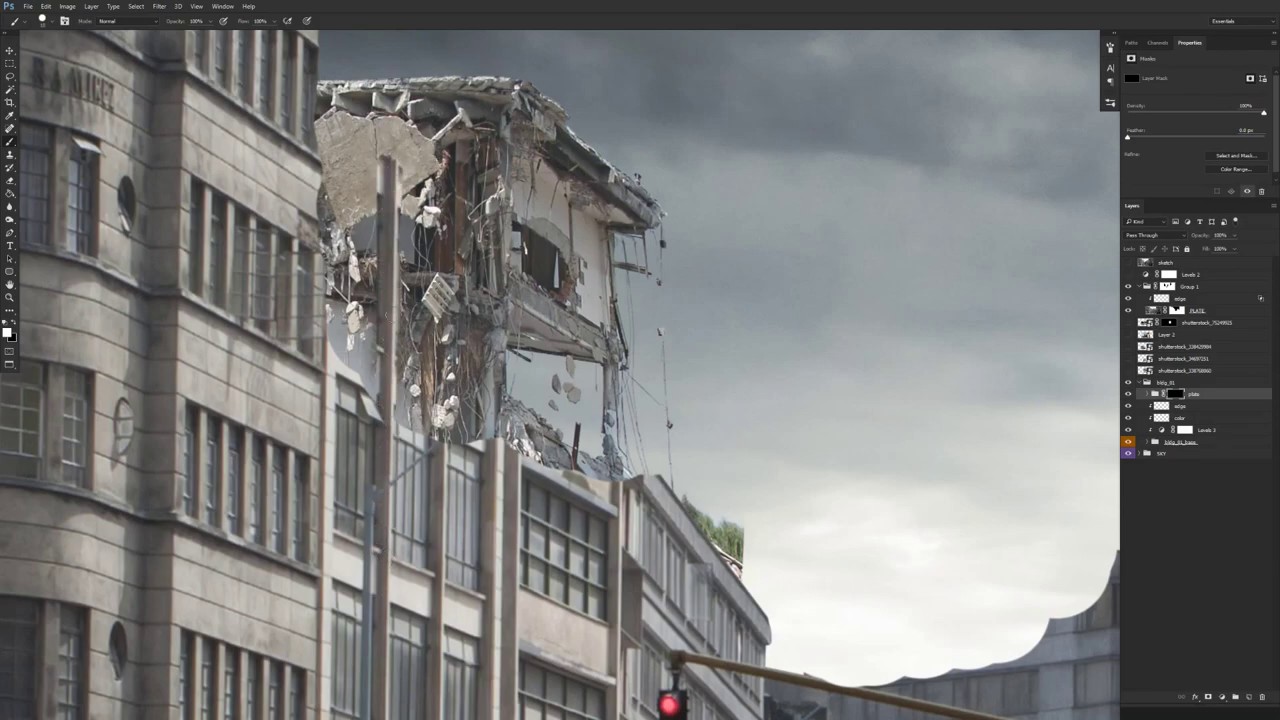
left_click_drag(397, 354, 398, 422)
mouse_move(438, 487)
left_mouse_down()
mouse_move(437, 166)
mouse_move(450, 424)
left_mouse_up()
key("ctrl+alt+z")
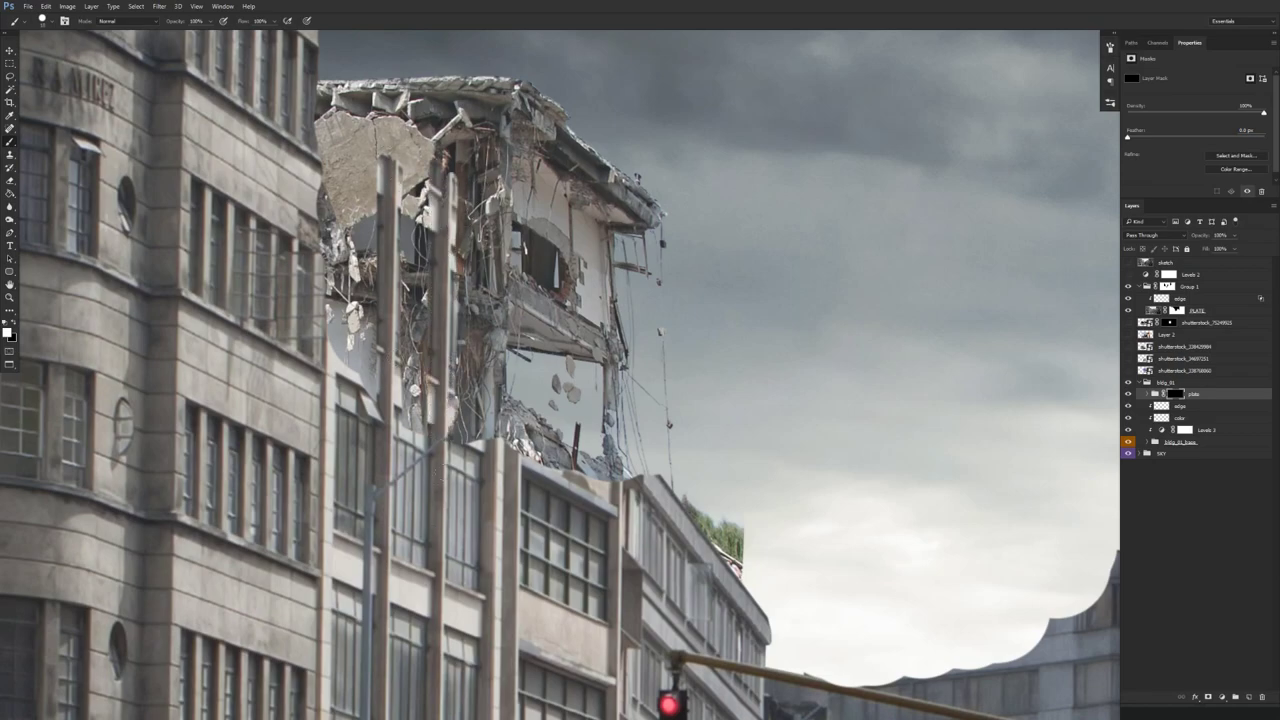
- Reveal the front face of the third, wider pillar on the plate mask, ending it just below the ruin's roof
left_click_drag(496, 222, 494, 496)
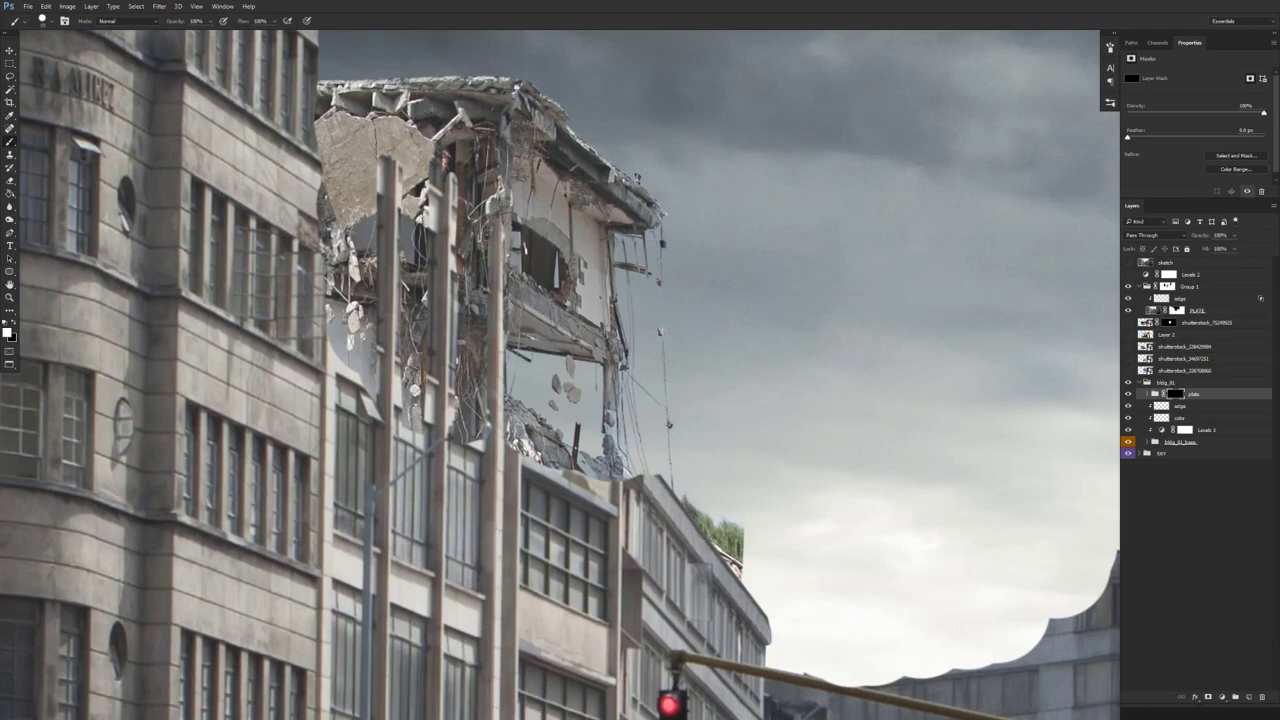
left_click_drag(499, 207, 484, 440)
key("ctrl+alt+z")
key("ctrl+alt+z")
key("ctrl+alt+z")
key("ctrl+alt+z")
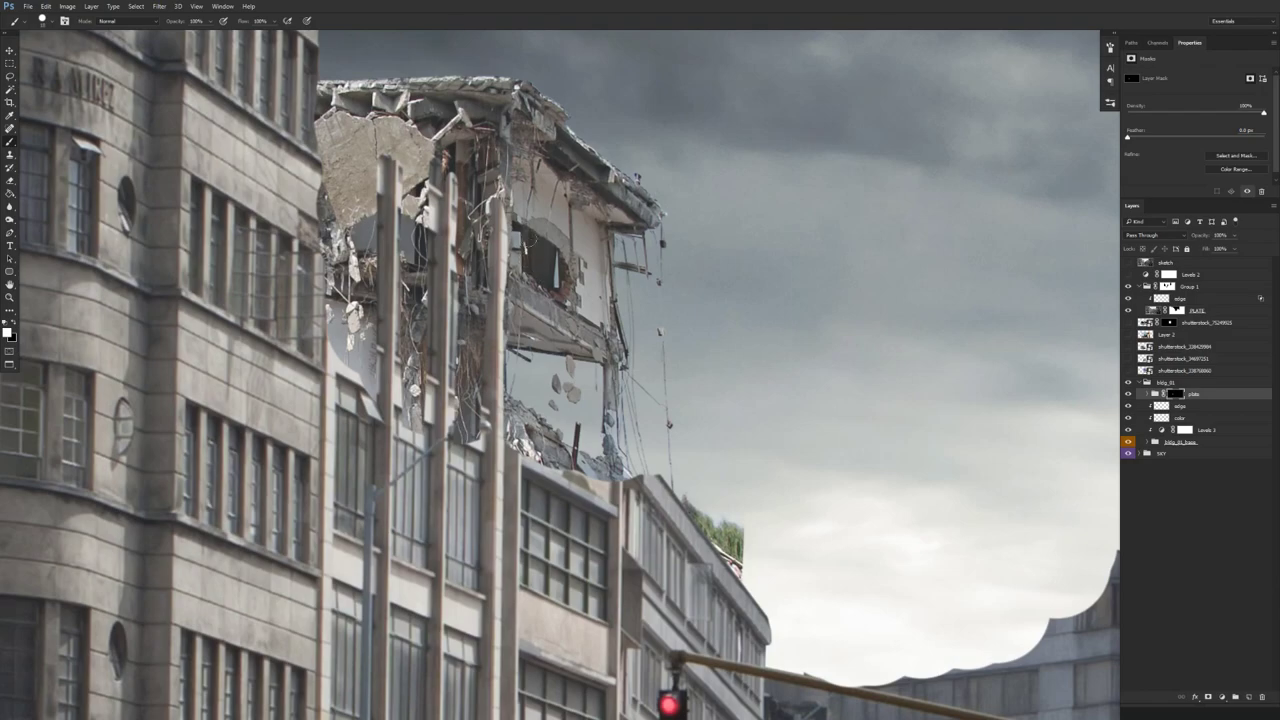
- Reveal the shaded side of the third pillar on the plate mask and refine its edge against the ruin
left_click_drag(512, 480, 517, 218)
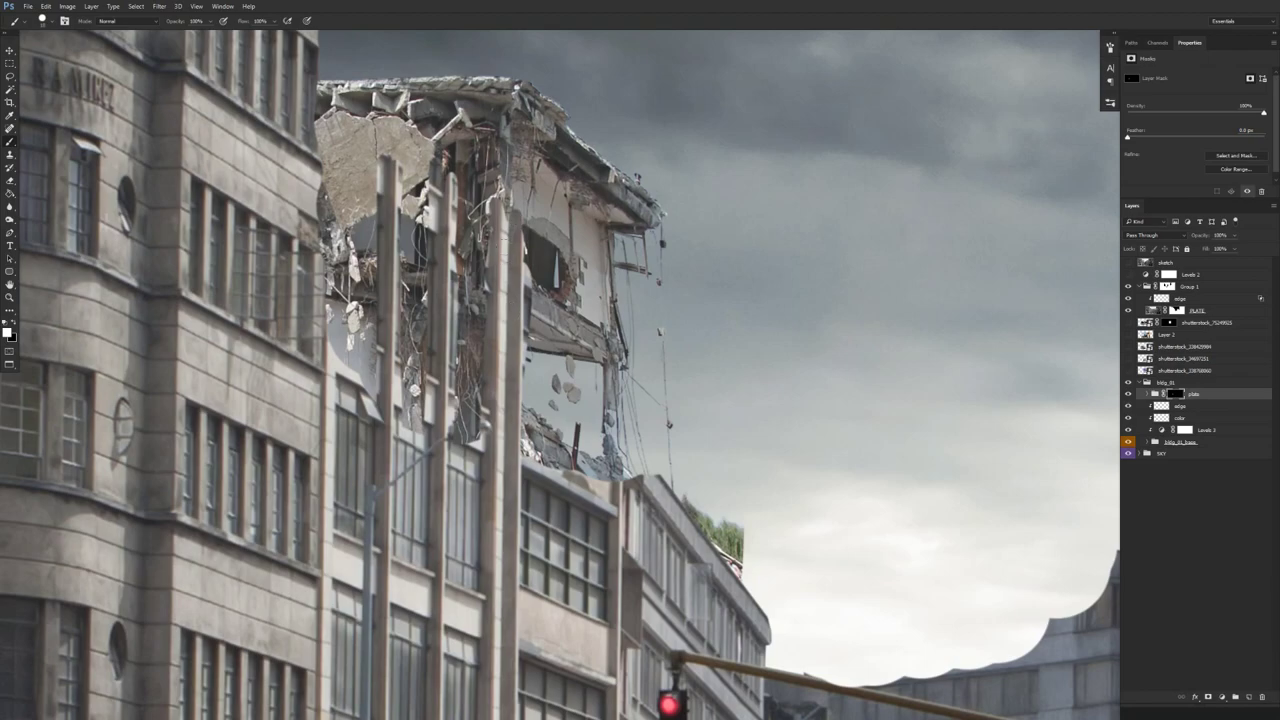
key("ctrl+z")
key("ctrl+z")
key("ctrl+z")
key("ctrl+z")
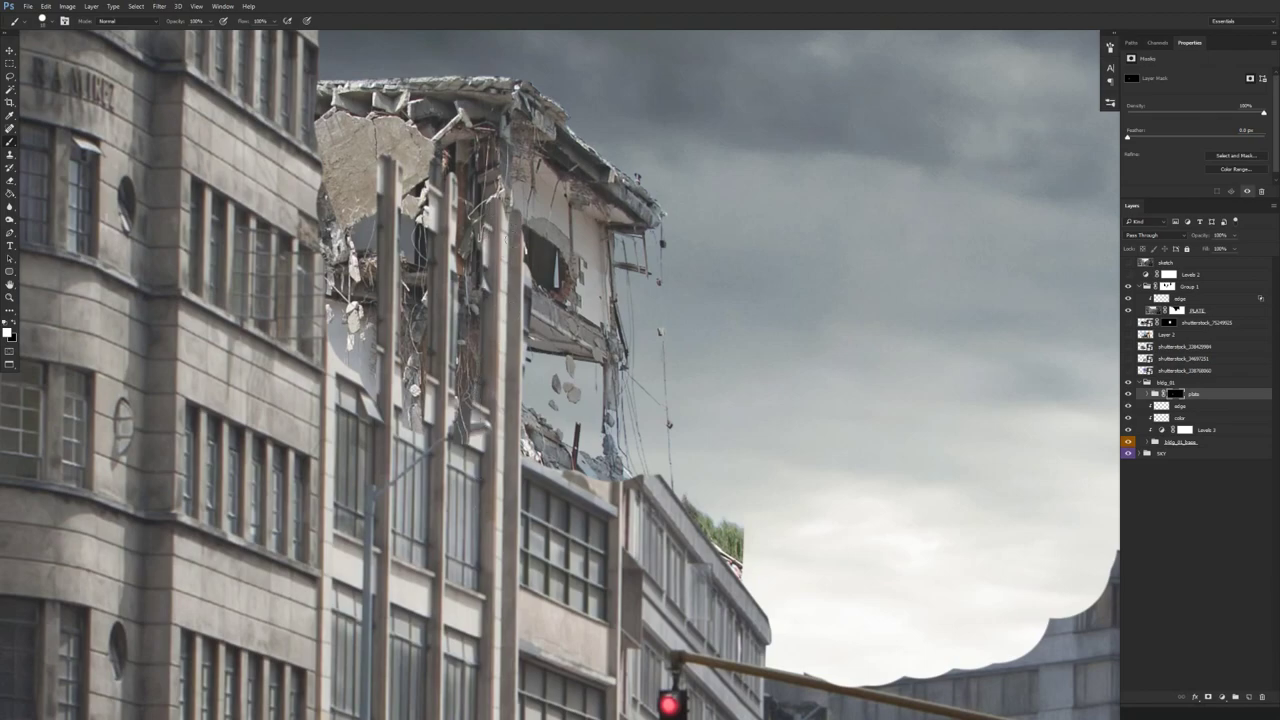
key("ctrl+z")
key("ctrl+z")
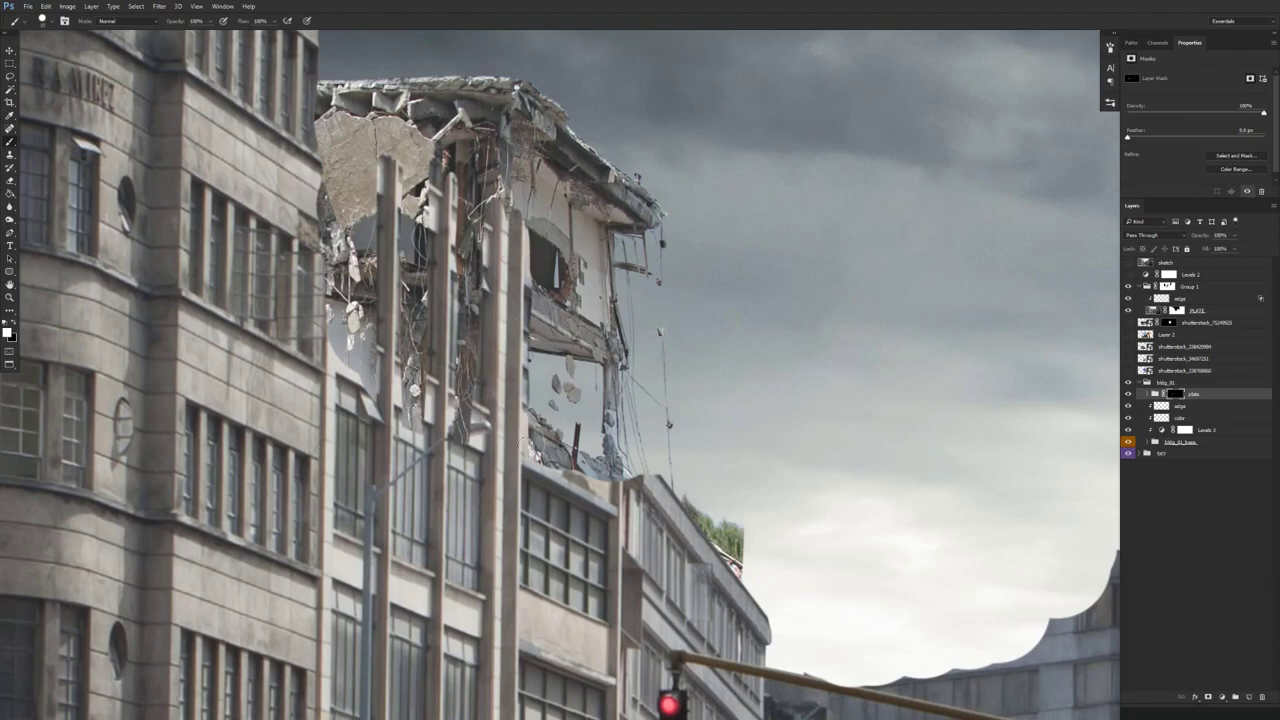
- Reveal the pillar next to the curved stone building on the plate mask, extending it above the ruin's roof
key("ctrl+minus")
key("ctrl+minus")
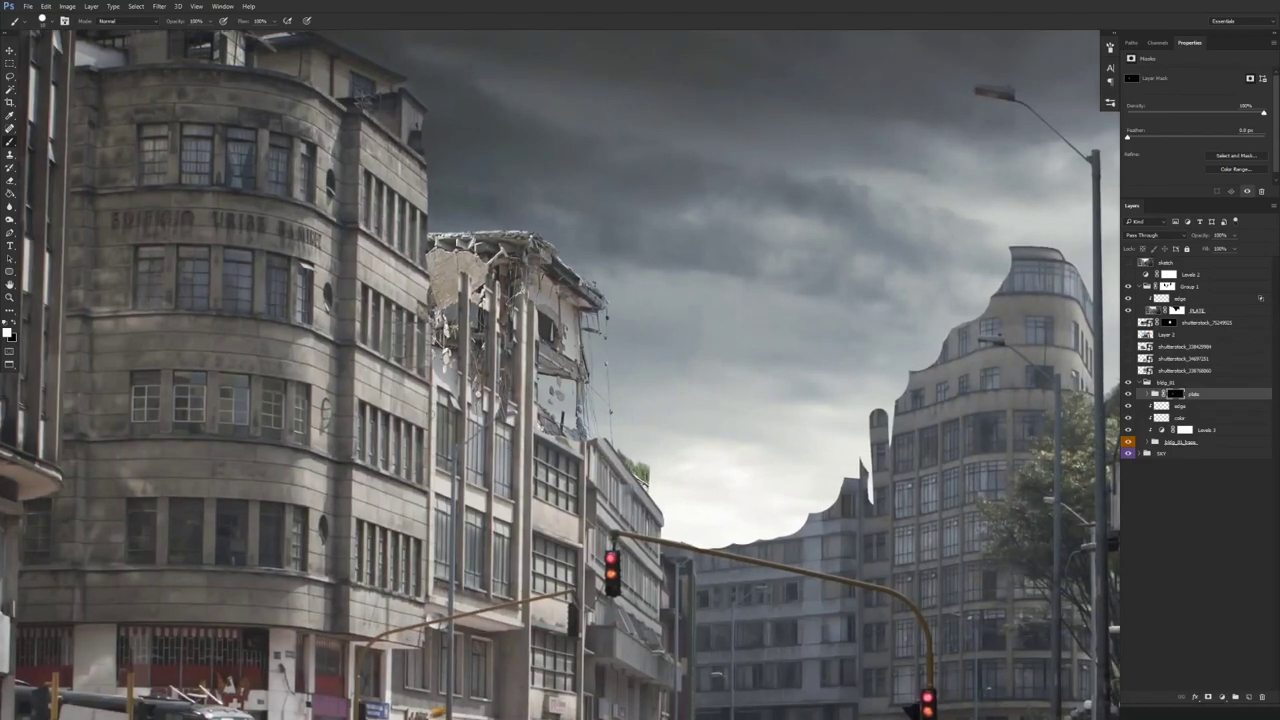
left_click_drag(437, 374, 438, 215)
left_click_drag(440, 335, 439, 202)
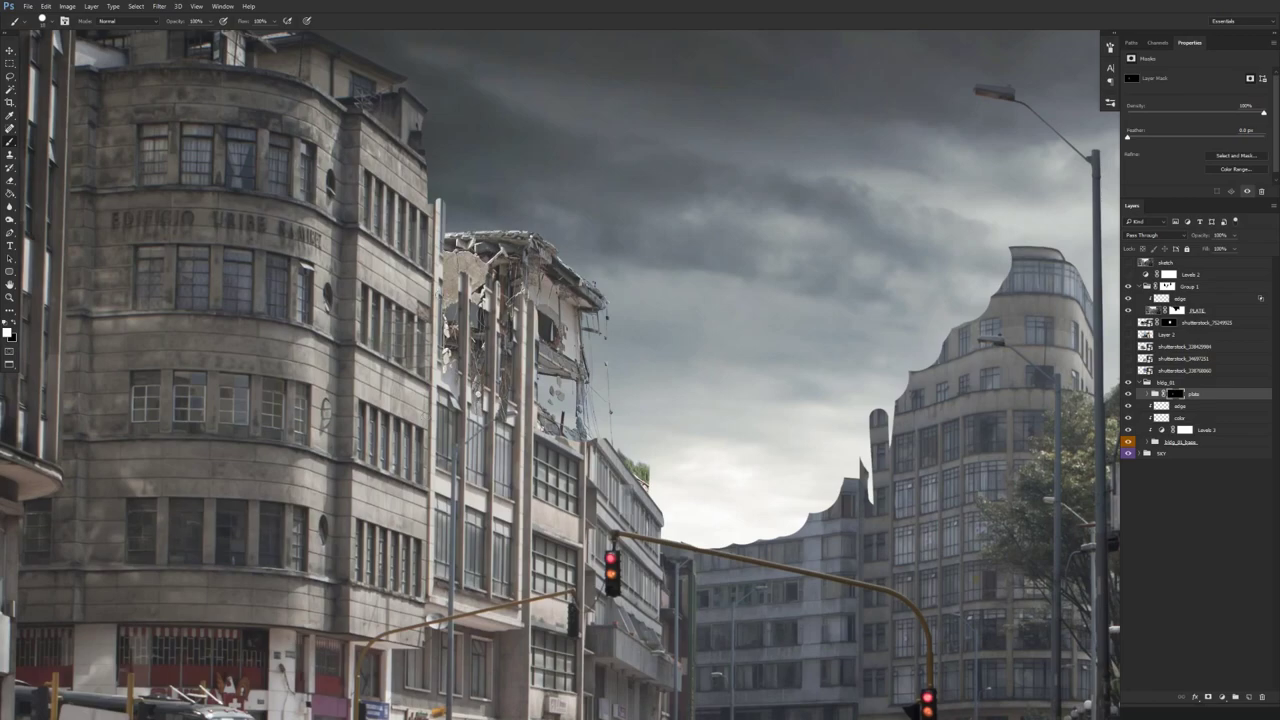
- Switch to a hard round brush painting black and turn off Shape Dynamics
scroll(433, 288, "up", 2)
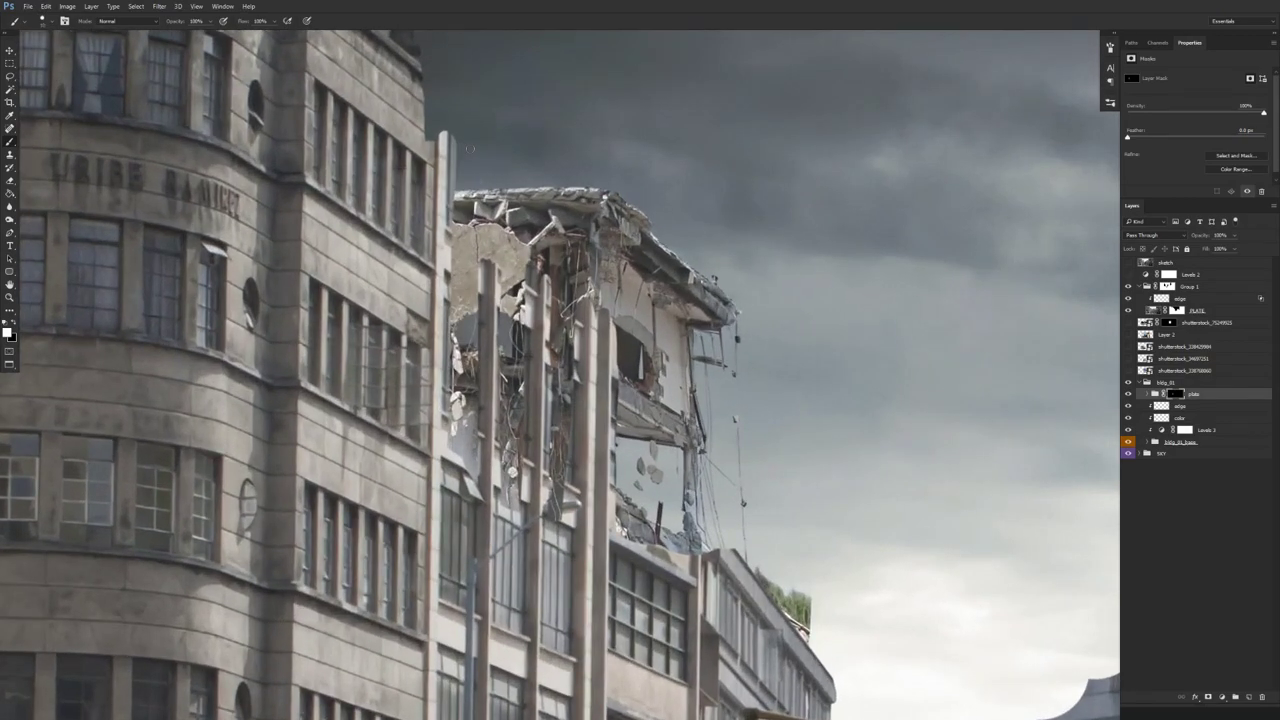
key("x")
left_click(1110, 47)
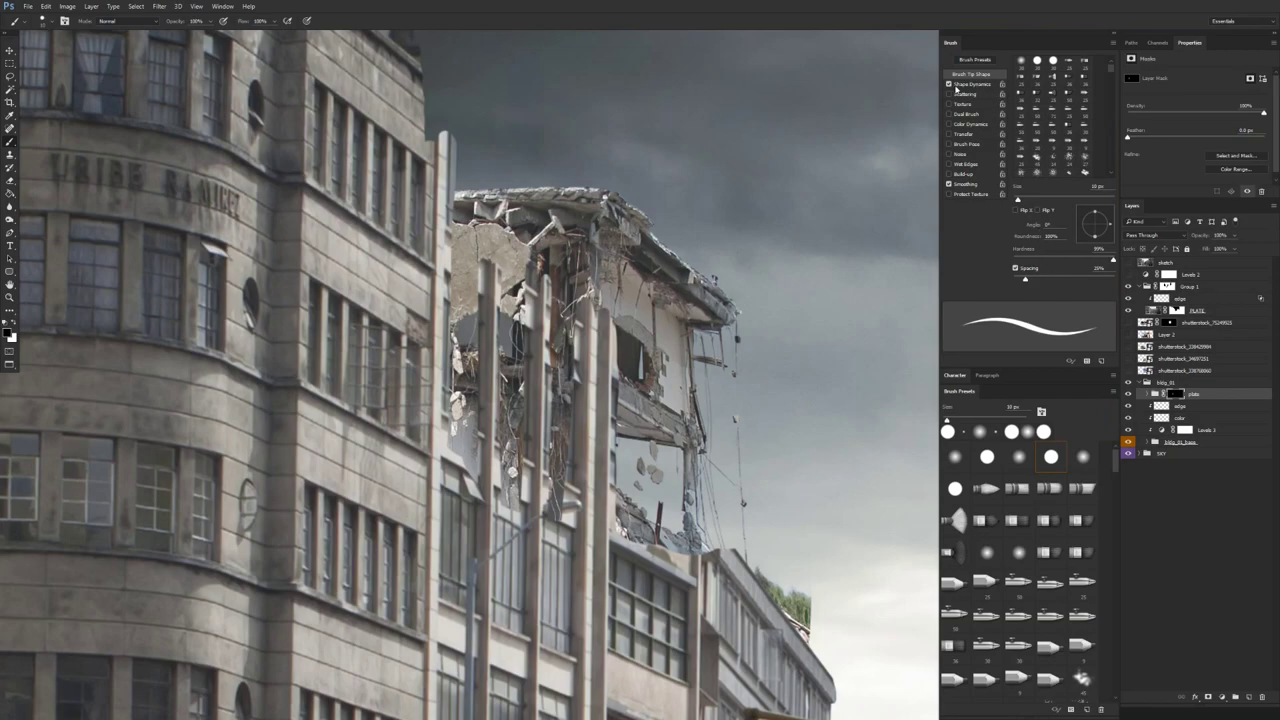
left_click(950, 85)
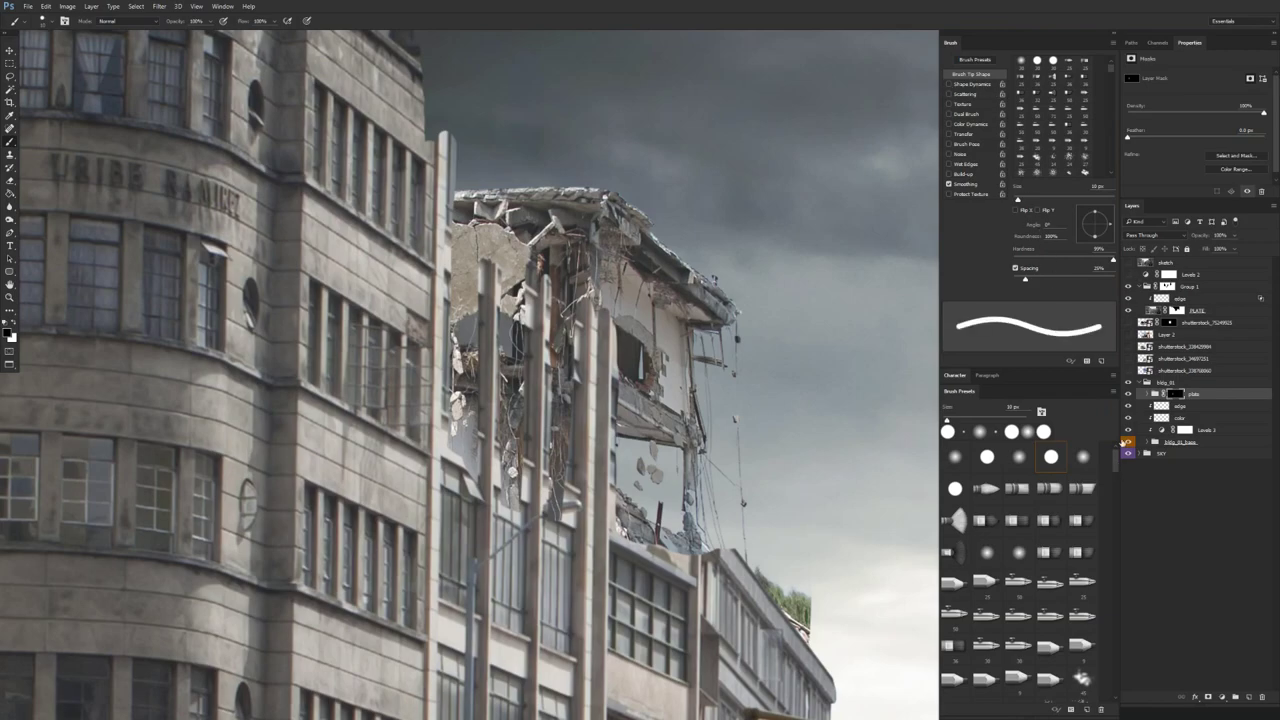
key("ctrl+minus")
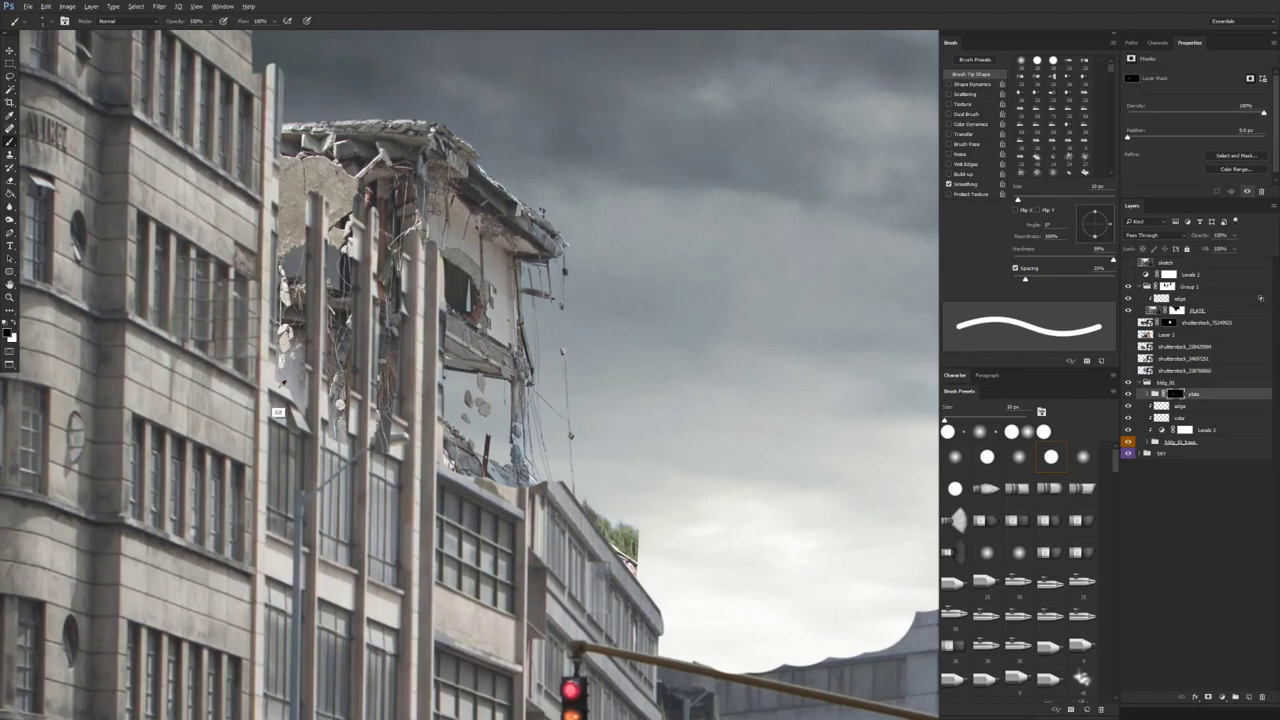
left_click(1037, 60)
- Mask out the excess plate strip beside the pillar next to the stone building with straight strokes, using a larger brush
left_click(269, 372)
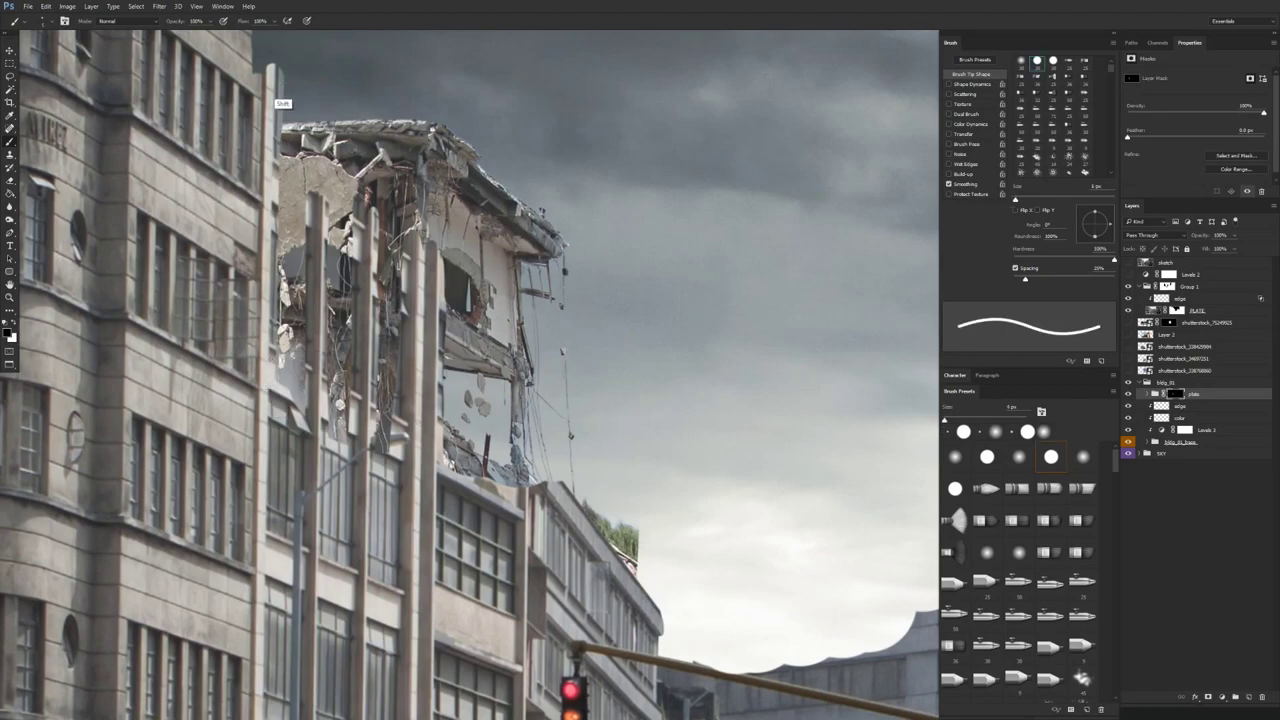
left_click(278, 70, "shift")
key("bracketright")
key("bracketright")
key("bracketright")
key("bracketright")
key("bracketright")
key("bracketright")
key("bracketright")
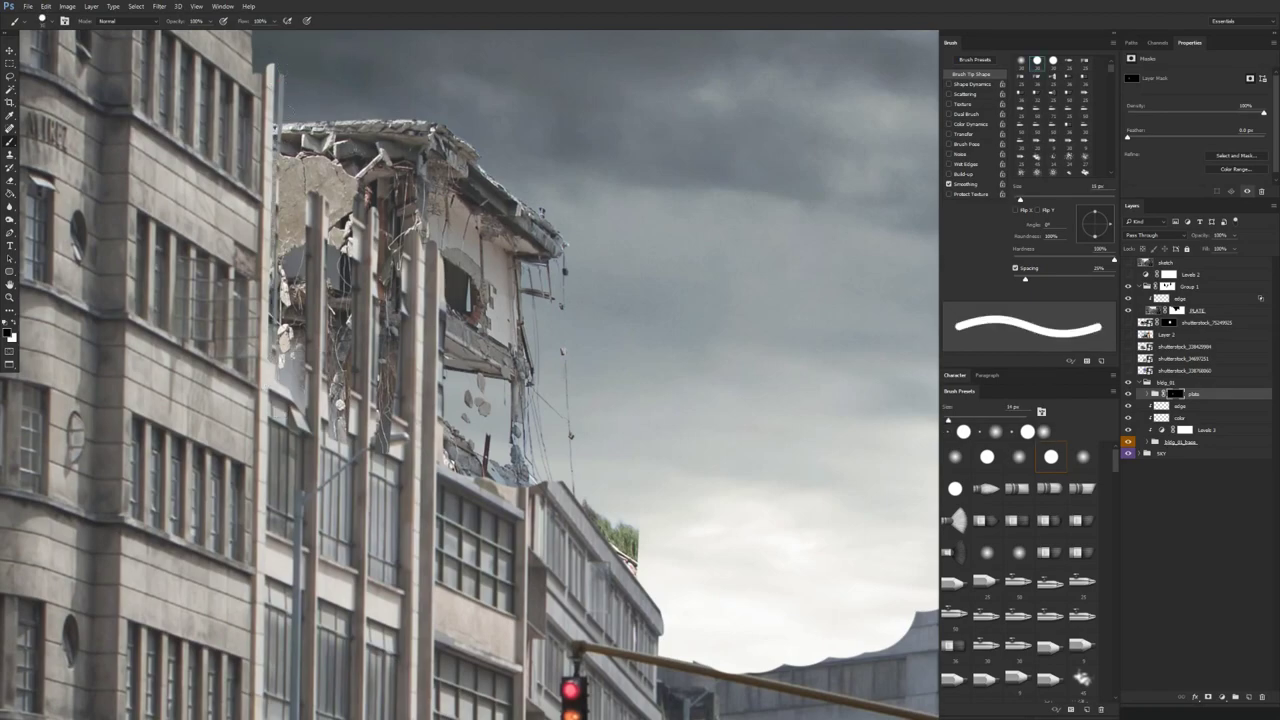
left_click(277, 376, "shift")
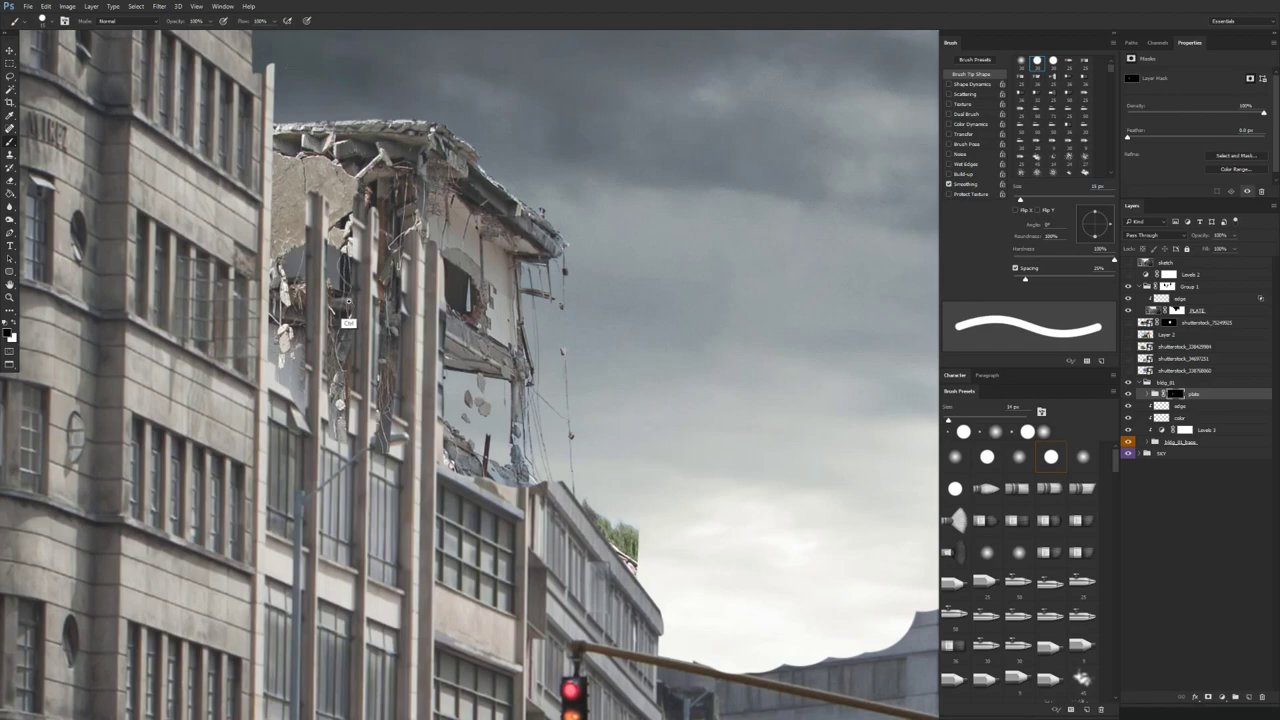
- Paint white on the plate mask to restore the facade's wall ledge between the narrow pillars below the ruin
key("x")
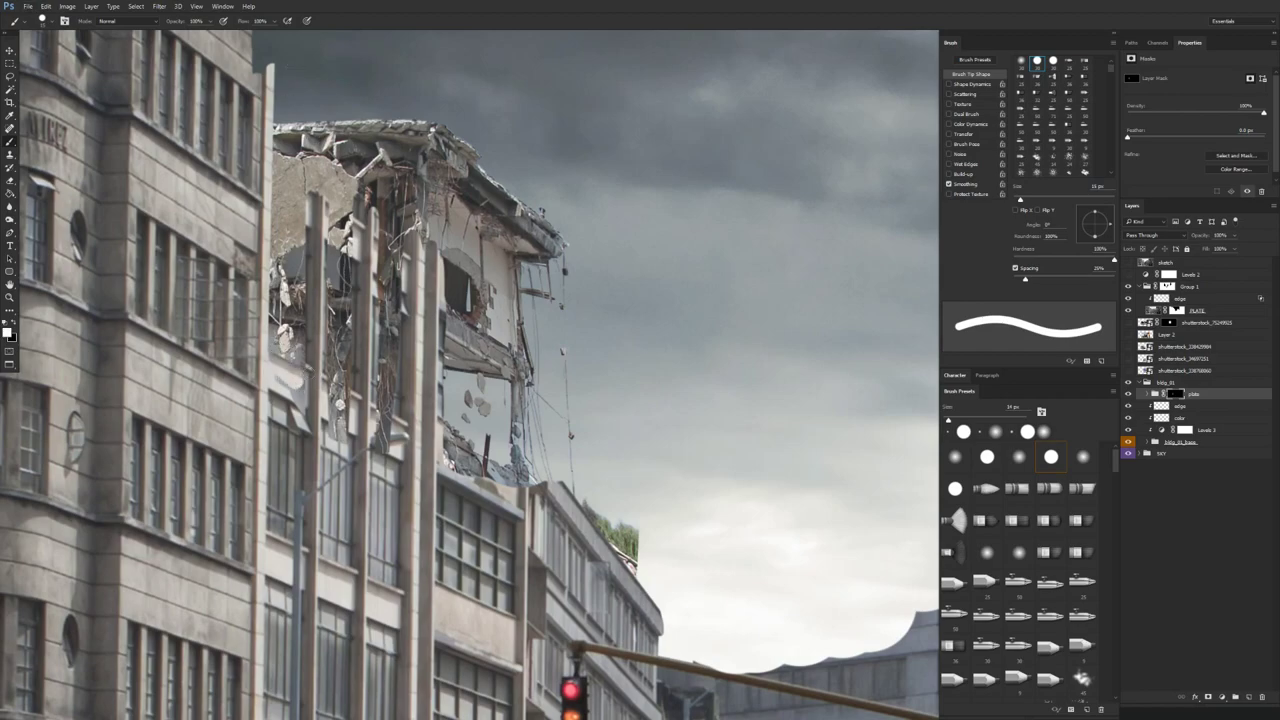
mouse_move(297, 376)
left_mouse_down()
mouse_move(275, 354)
mouse_move(336, 428)
left_mouse_up()
scroll(414, 438, "down", 5)
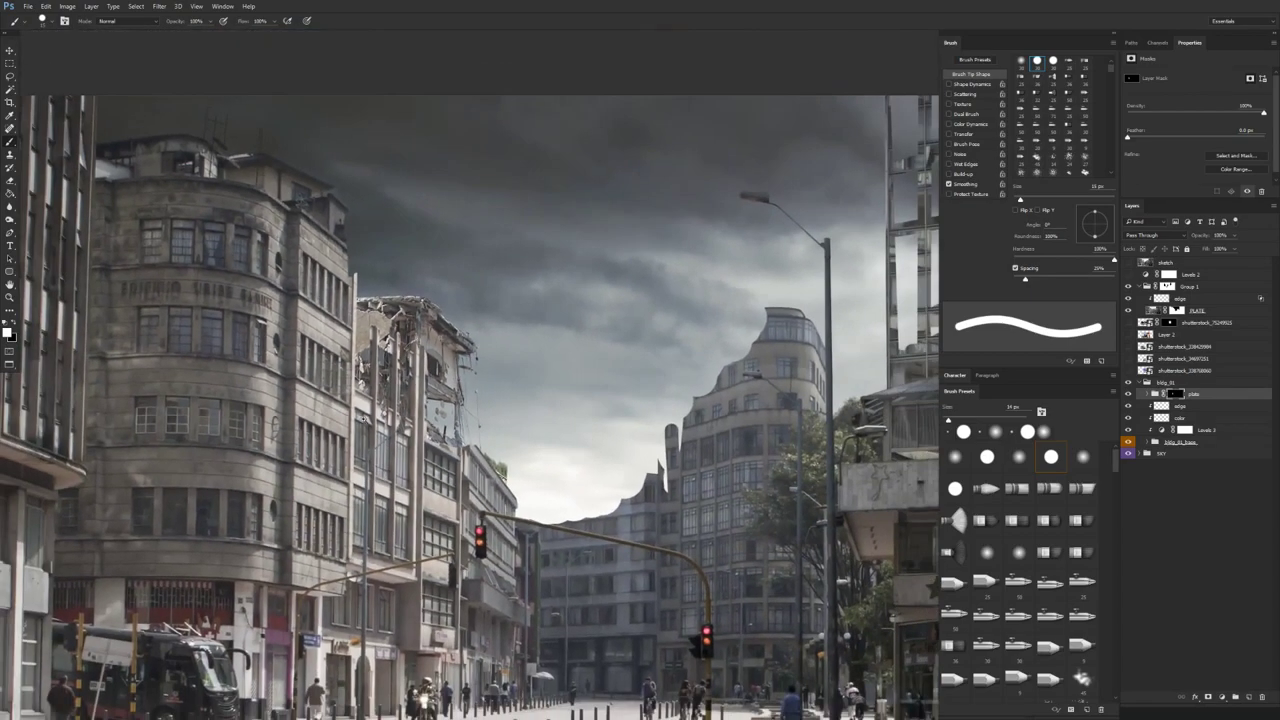
- Reveal the original wall and windows below the broken floor, plus the facade's corner pillar, using a smaller brush on the plate mask
scroll(387, 416, "up", 5)
key("bracketleft")
key("bracketleft")
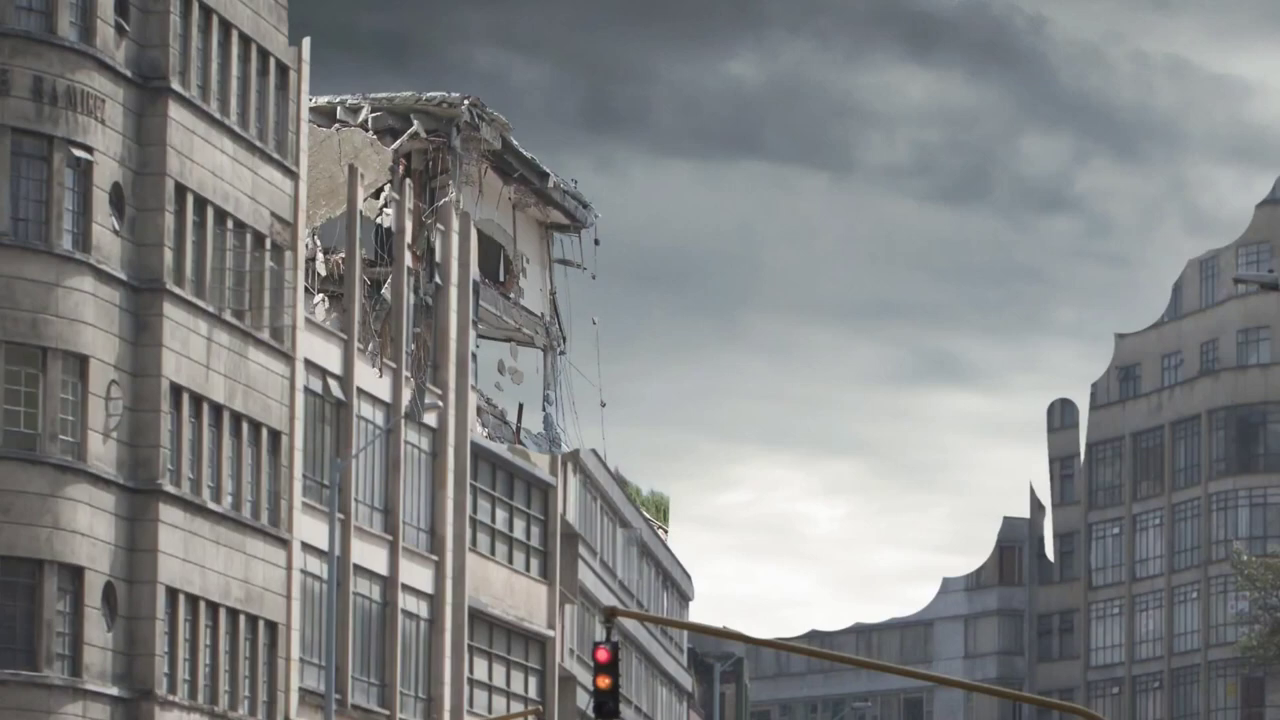
mouse_move(465, 399)
left_mouse_down()
mouse_move(546, 438)
mouse_move(540, 408)
mouse_move(552, 408)
left_mouse_up()
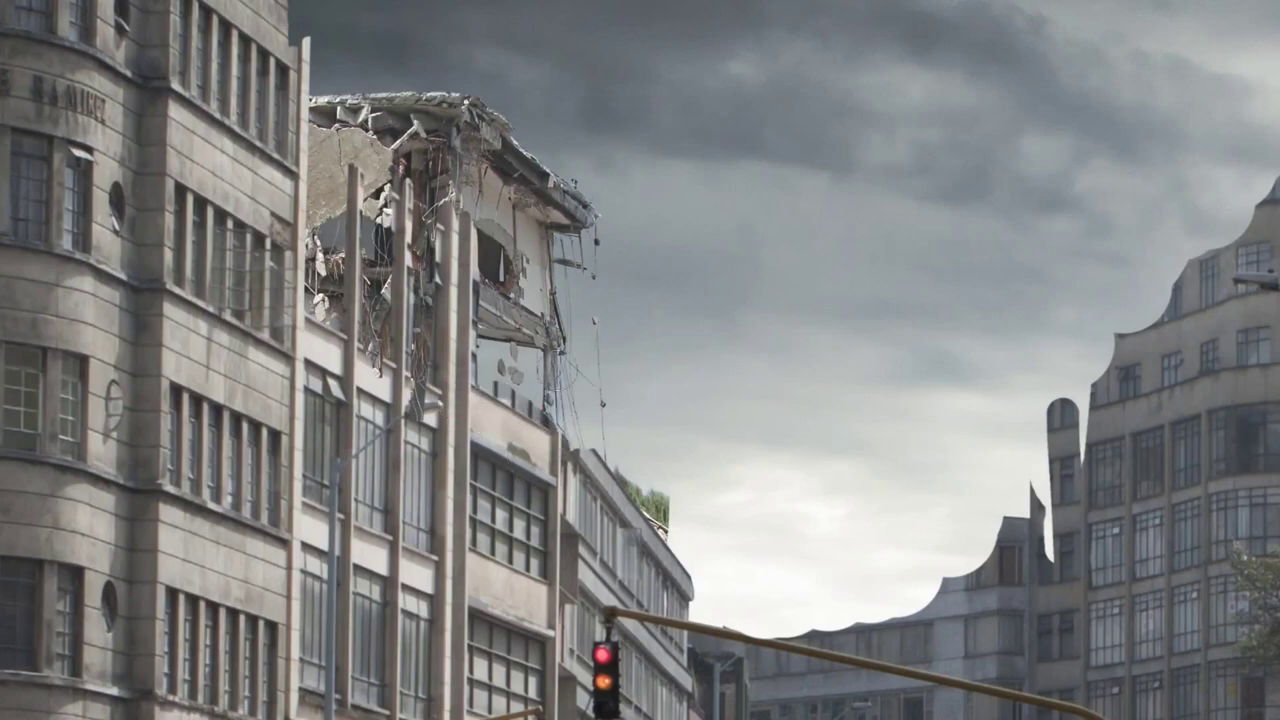
right_click(574, 335, "alt")
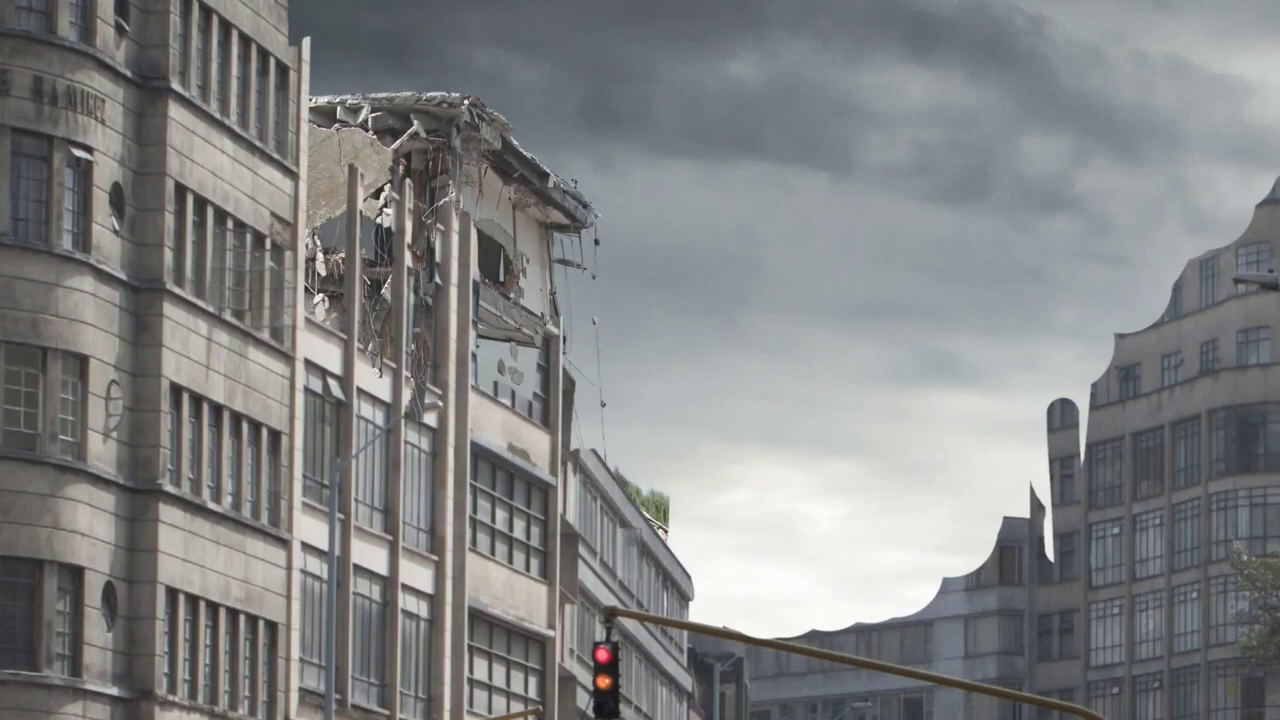
key("ctrl+0")
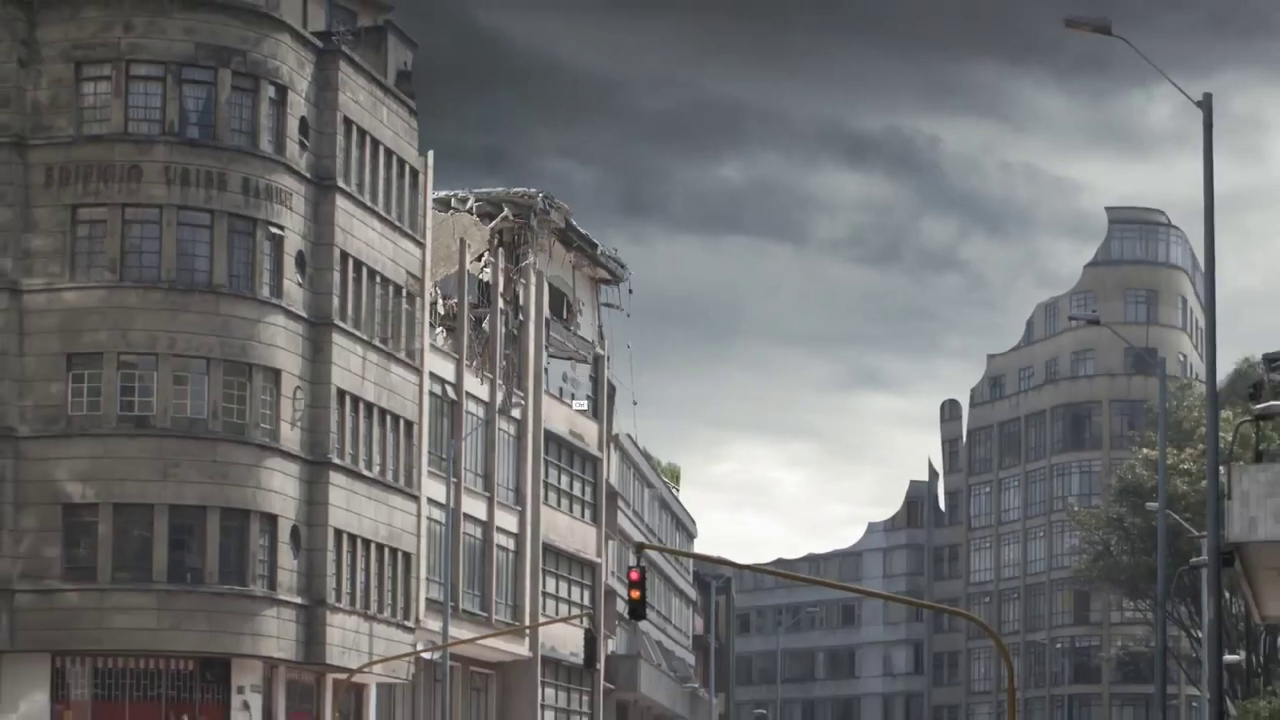
- Select the layers from bldg_01_base up to edge and nudge the ruin slightly to align it with the revealed pillars
key("f")
key("f")
key("v")
left_click(1201, 441)
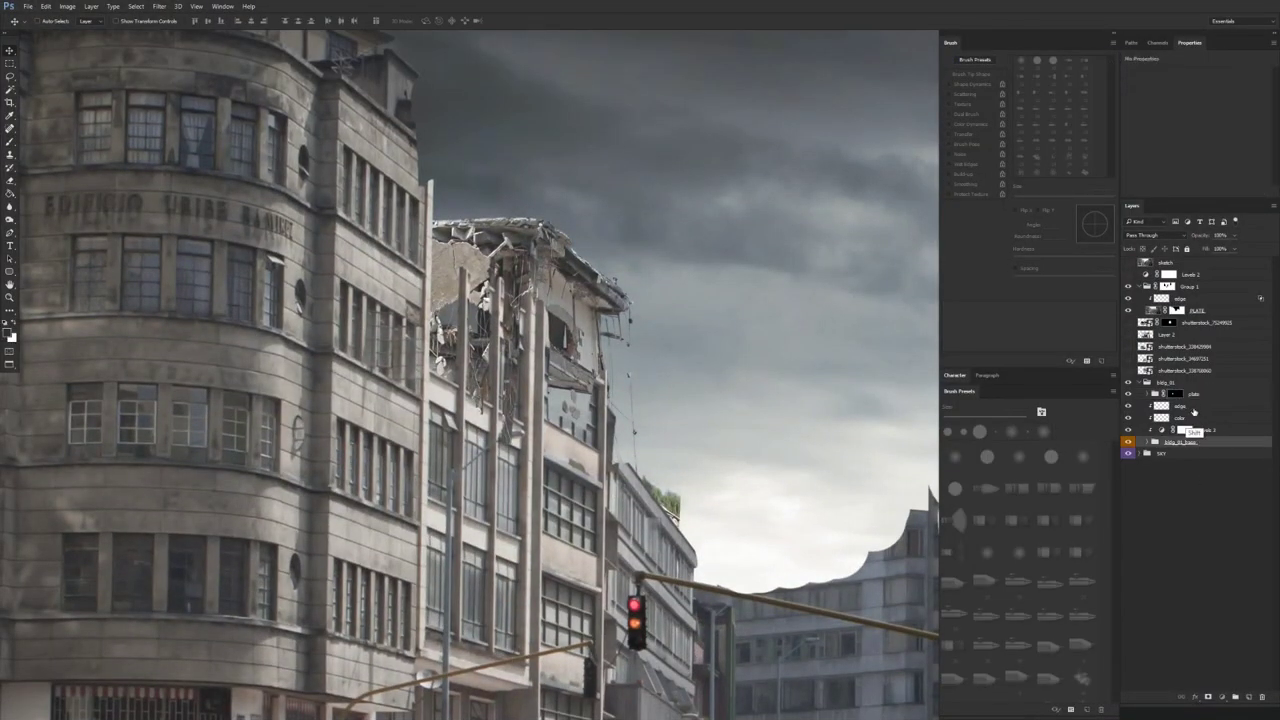
left_click(1190, 406, "shift")
left_click_drag(723, 471, 731, 474)
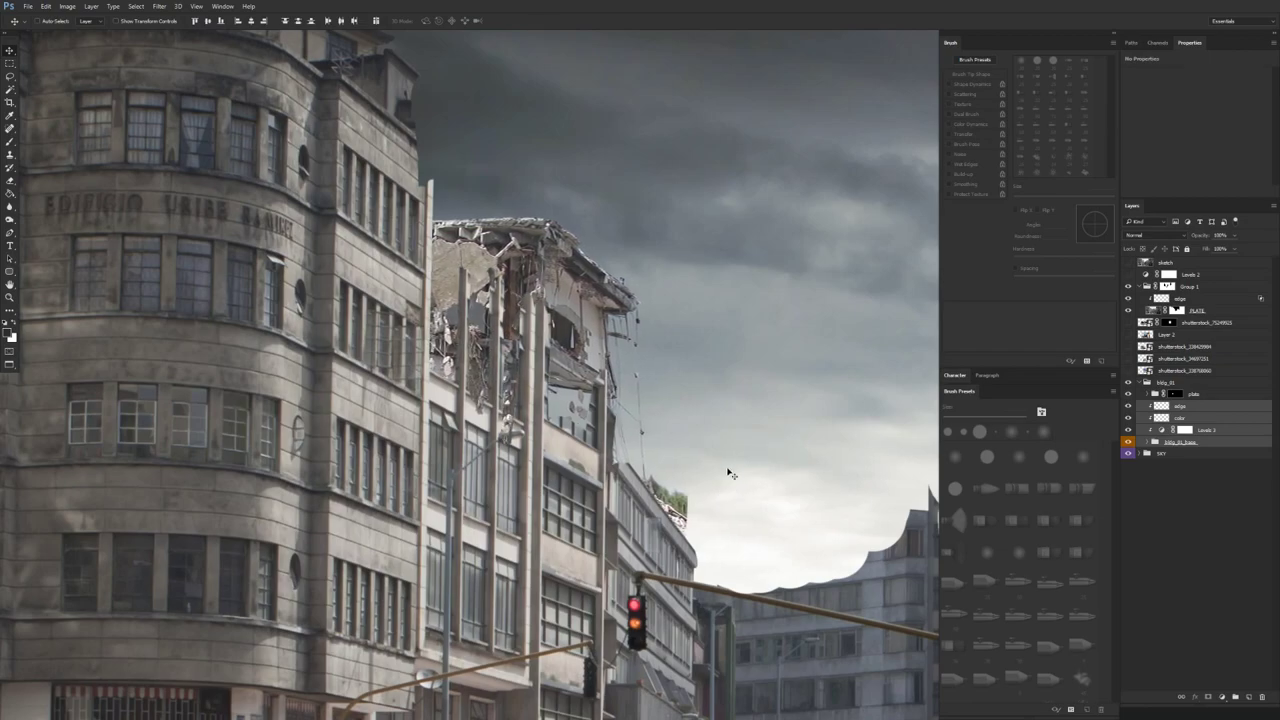
left_click_drag(668, 536, 668, 531)
left_click_drag(617, 491, 611, 492)
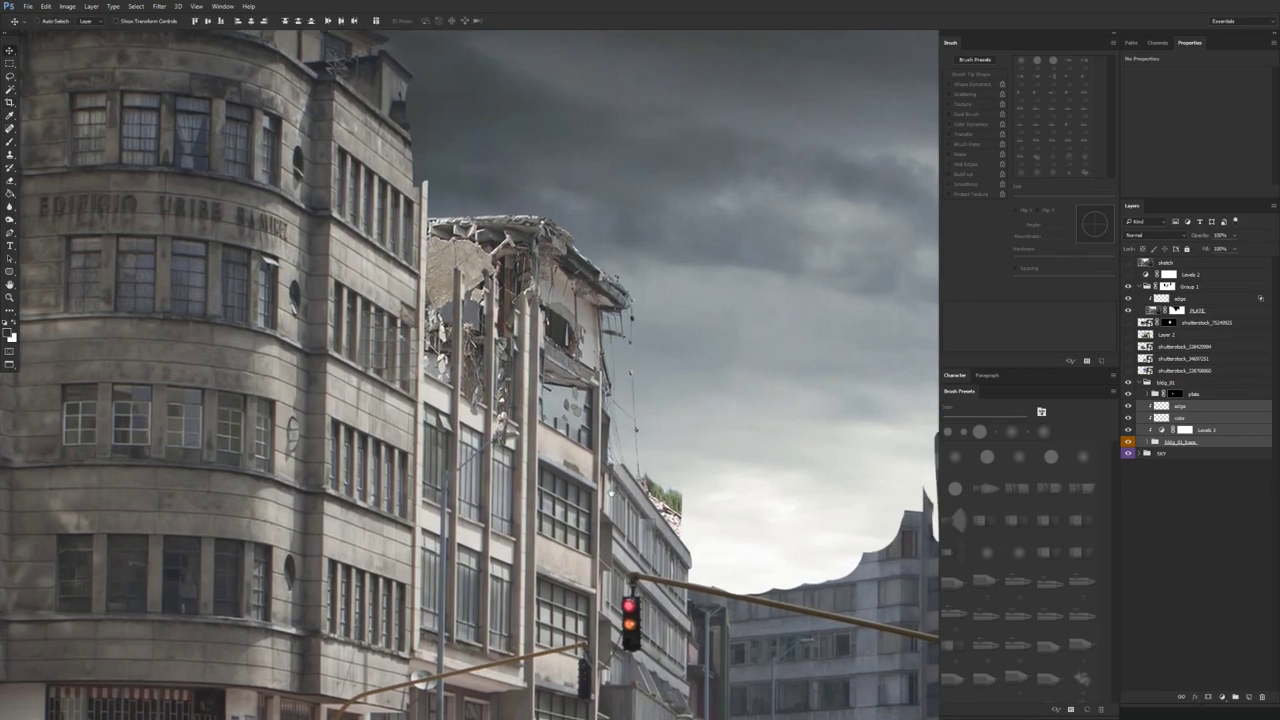
- Paint black on the plate group's mask to trim the excess along the wide pillar's shaded side
left_click(1174, 396)
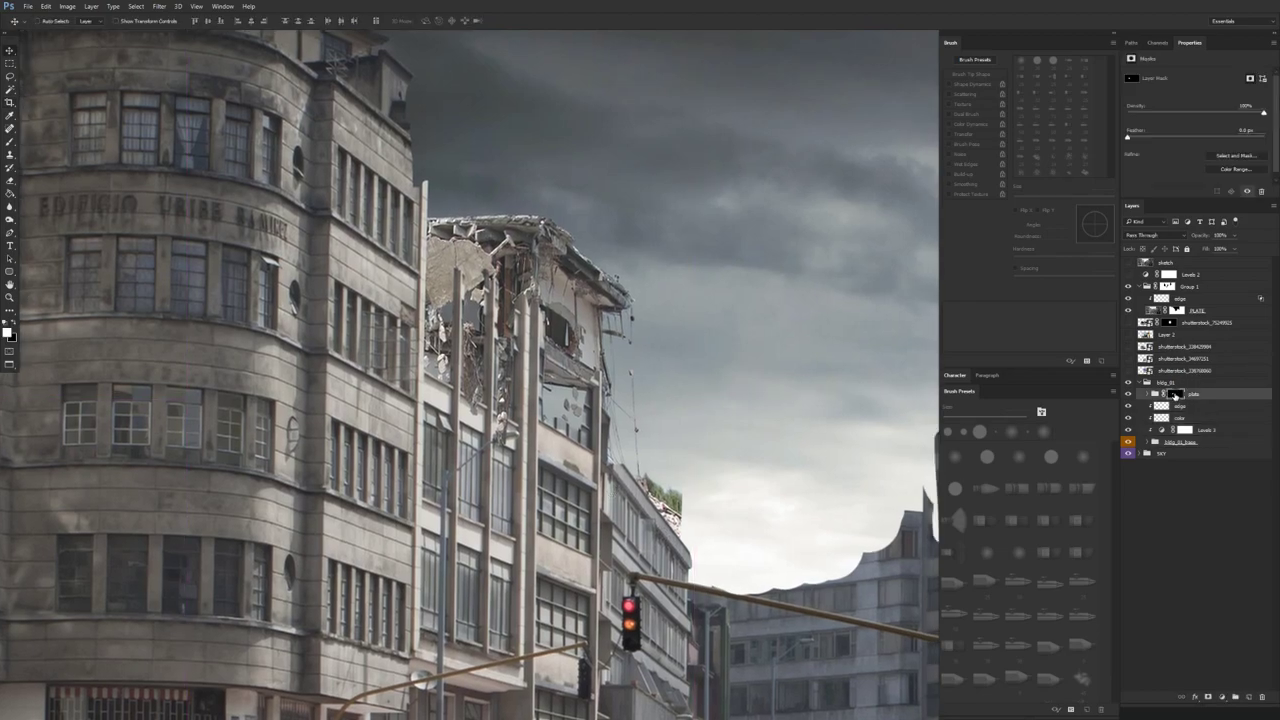
scroll(588, 430, "up", 2)
key("b")
left_click_drag(519, 446, 507, 453)
key("x")
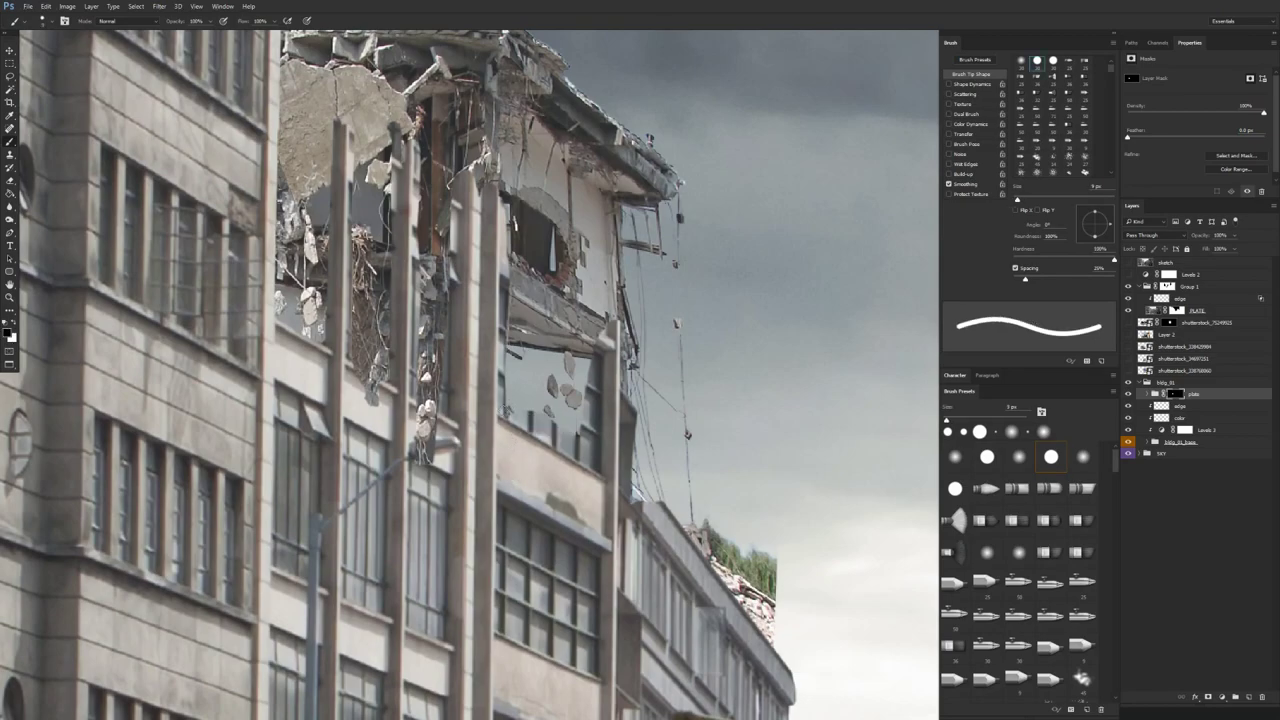
left_click_drag(506, 199, 503, 408)
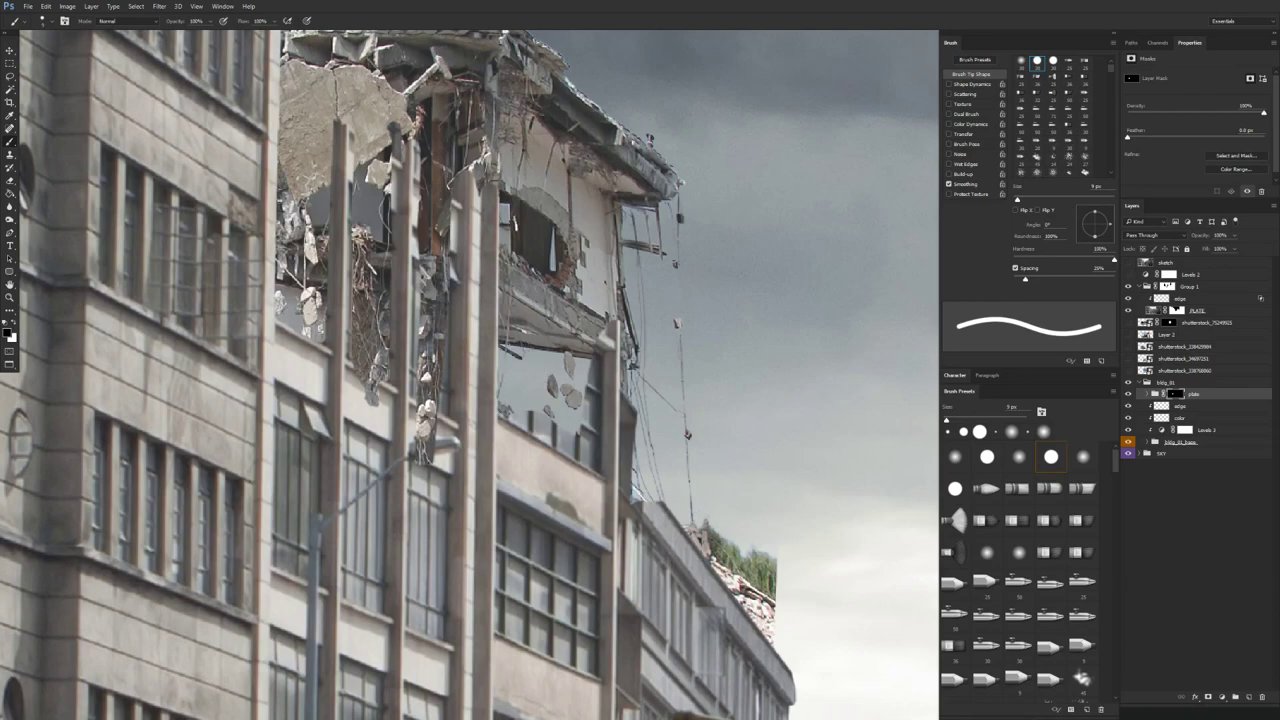
- Mask out the plate's windows above the wall ledge, between the wide pillar and the corner pillar, to show the ruin
left_click(598, 470)
left_click(600, 350, "shift")
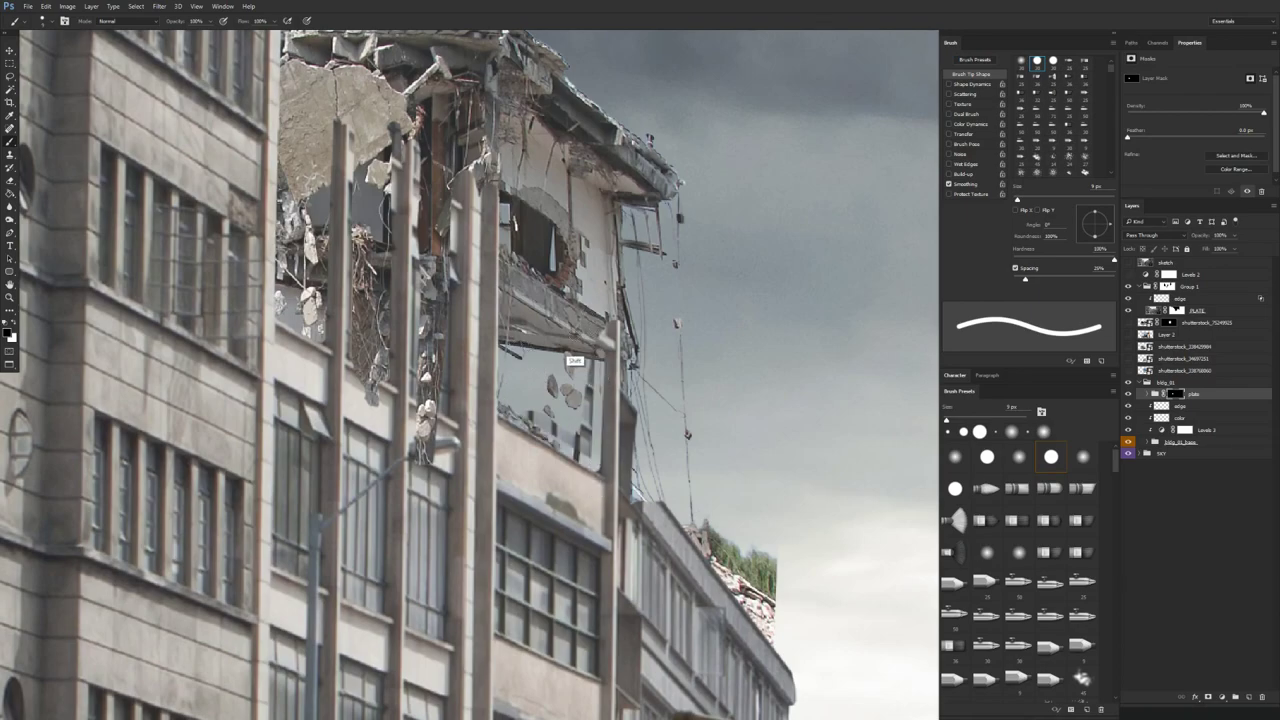
mouse_move(532, 440)
left_mouse_down()
mouse_move(582, 438)
mouse_move(587, 462)
left_mouse_up()
mouse_move(587, 440)
left_mouse_down()
mouse_move(590, 376)
mouse_move(616, 352)
left_mouse_up()
- Reveal a broken section of original wall beneath the ruin's window opening on the plate mask, then switch to black to trim it
key("x")
key("[")
left_click_drag(507, 263, 552, 304)
left_click_drag(511, 254, 557, 283)
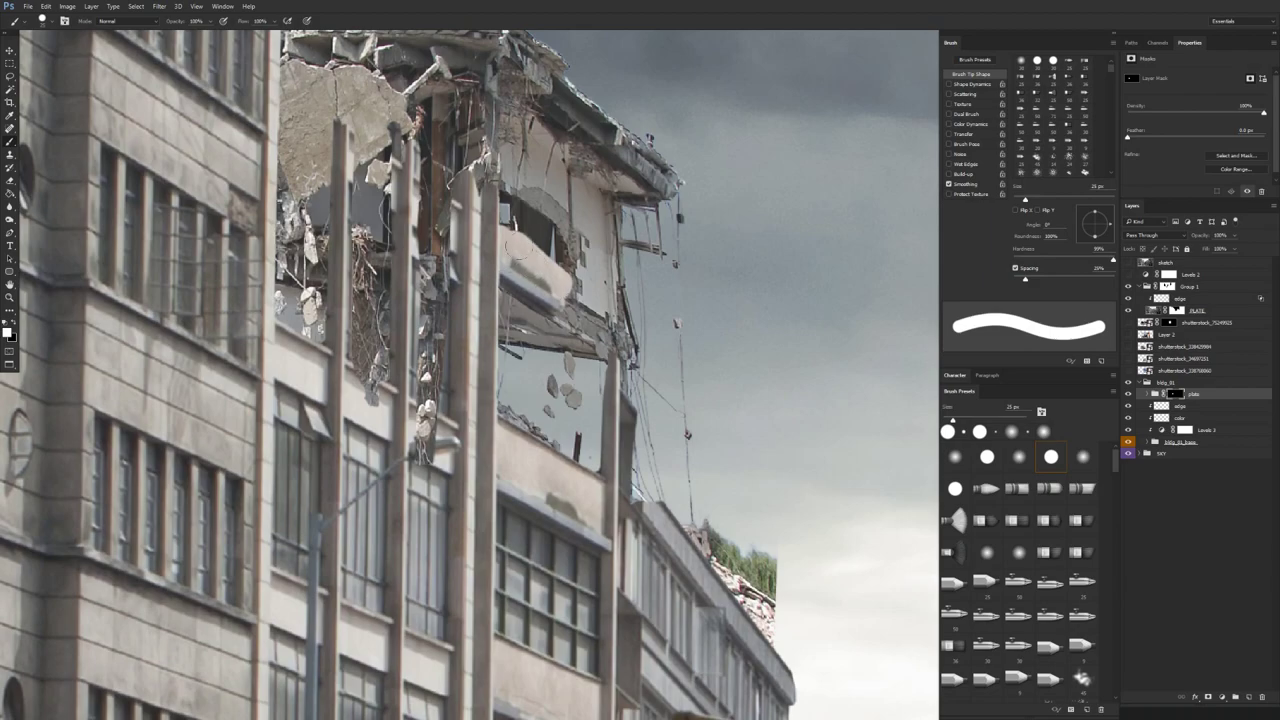
left_click_drag(511, 247, 570, 290)
key("x")
mouse_move(522, 220)
left_mouse_down()
mouse_move(536, 221)
mouse_move(521, 267)
left_mouse_up()
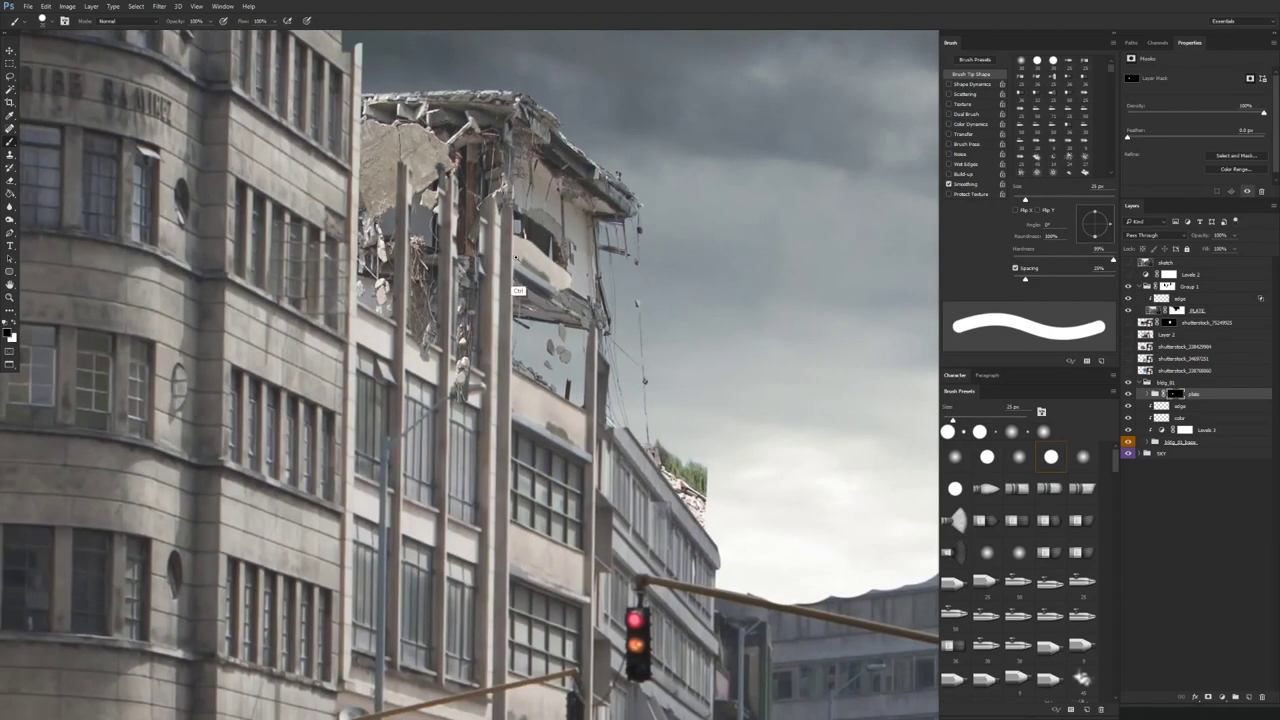